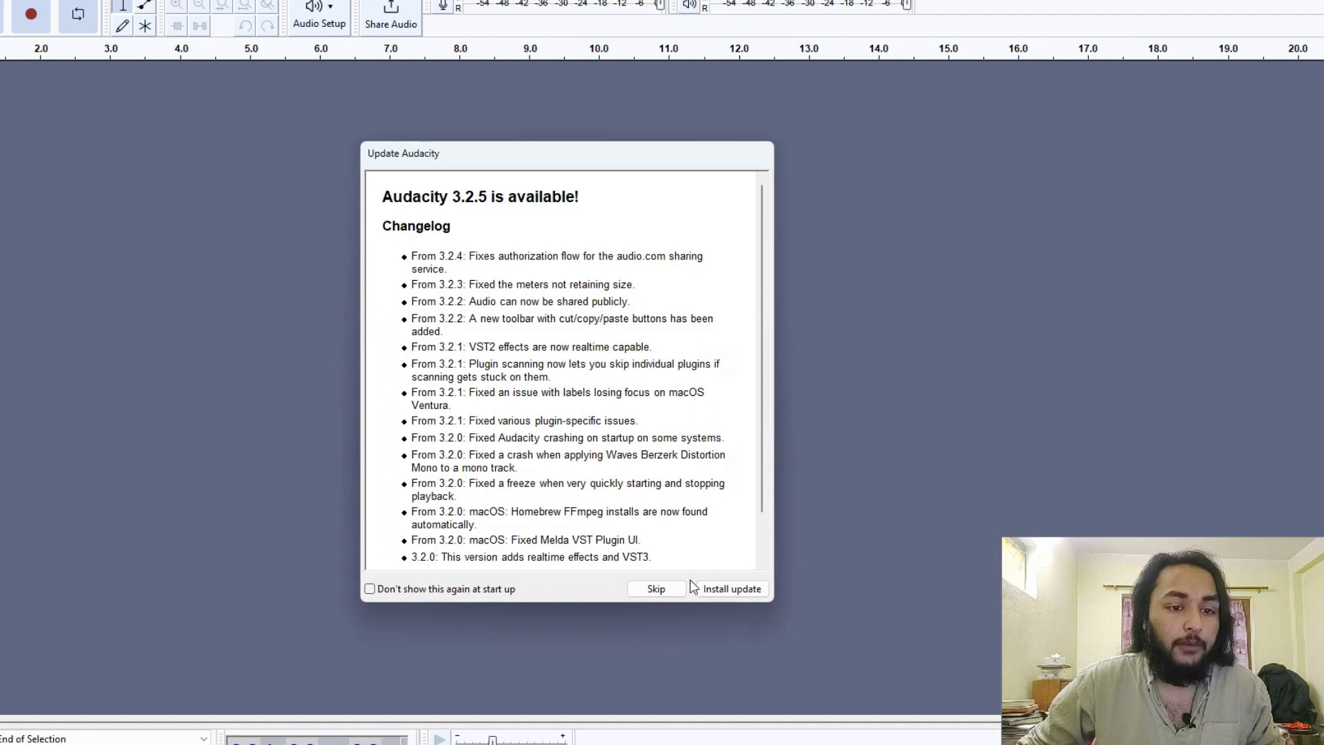
Step: Skip the Audacity 3.2.5 update notice and dismiss the crash recovery without recovering the unsaved project
left_click(457, 589)
left_click(656, 593)
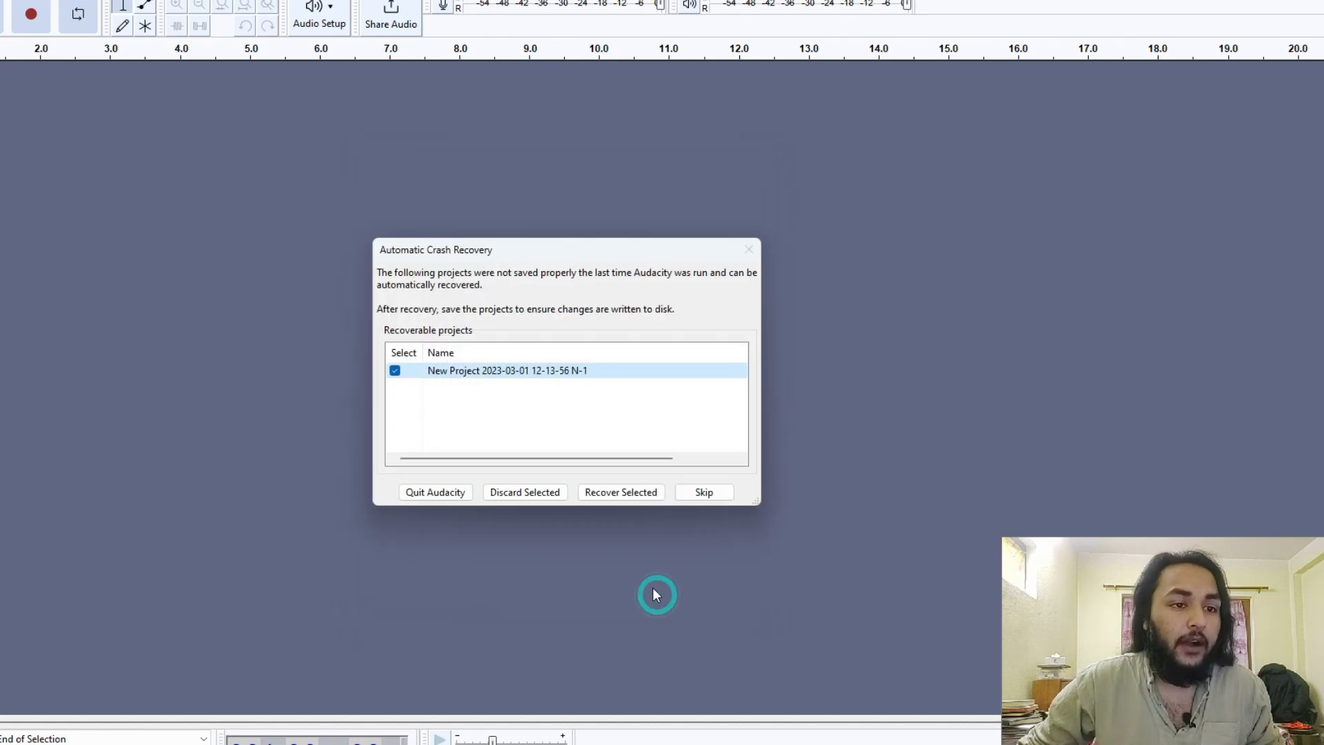
left_click(707, 498)
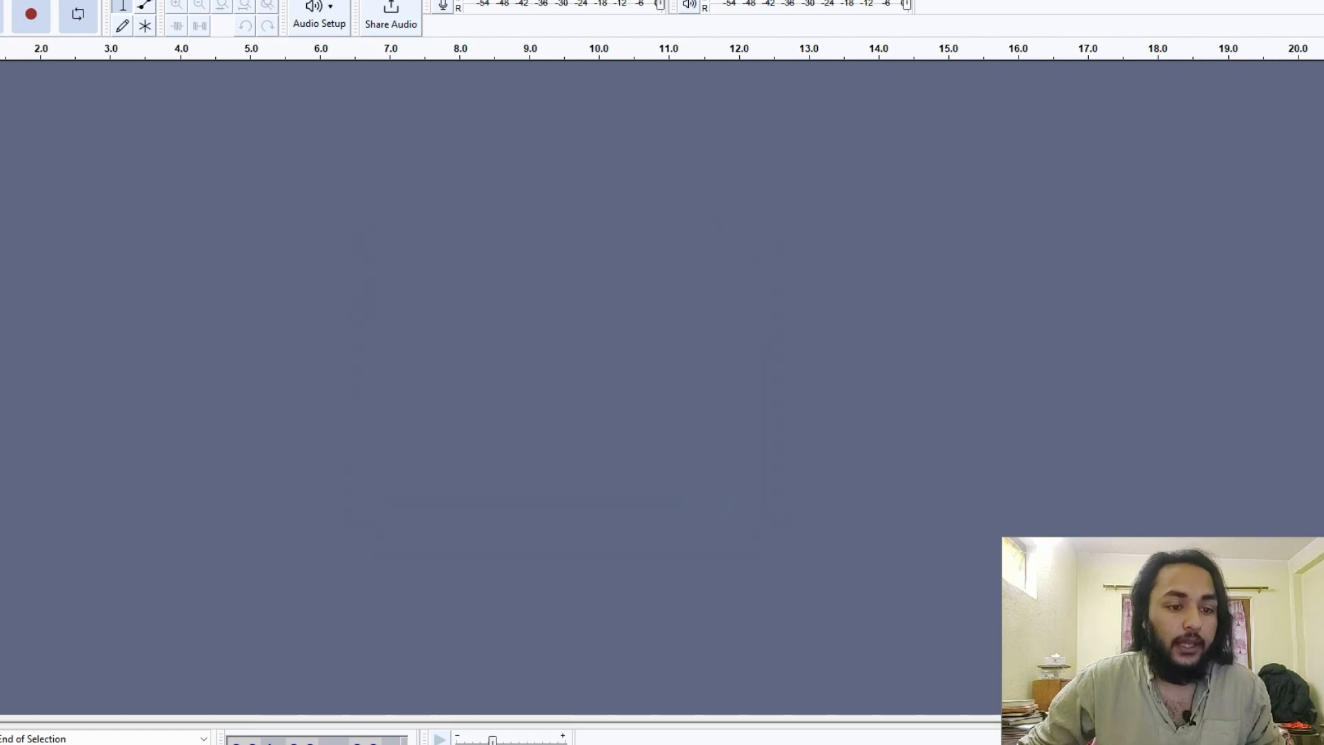
Step: Play the INCREASE PRODUCTIVITY video from the folder in an enlarged player window and close it
double_click(804, 135)
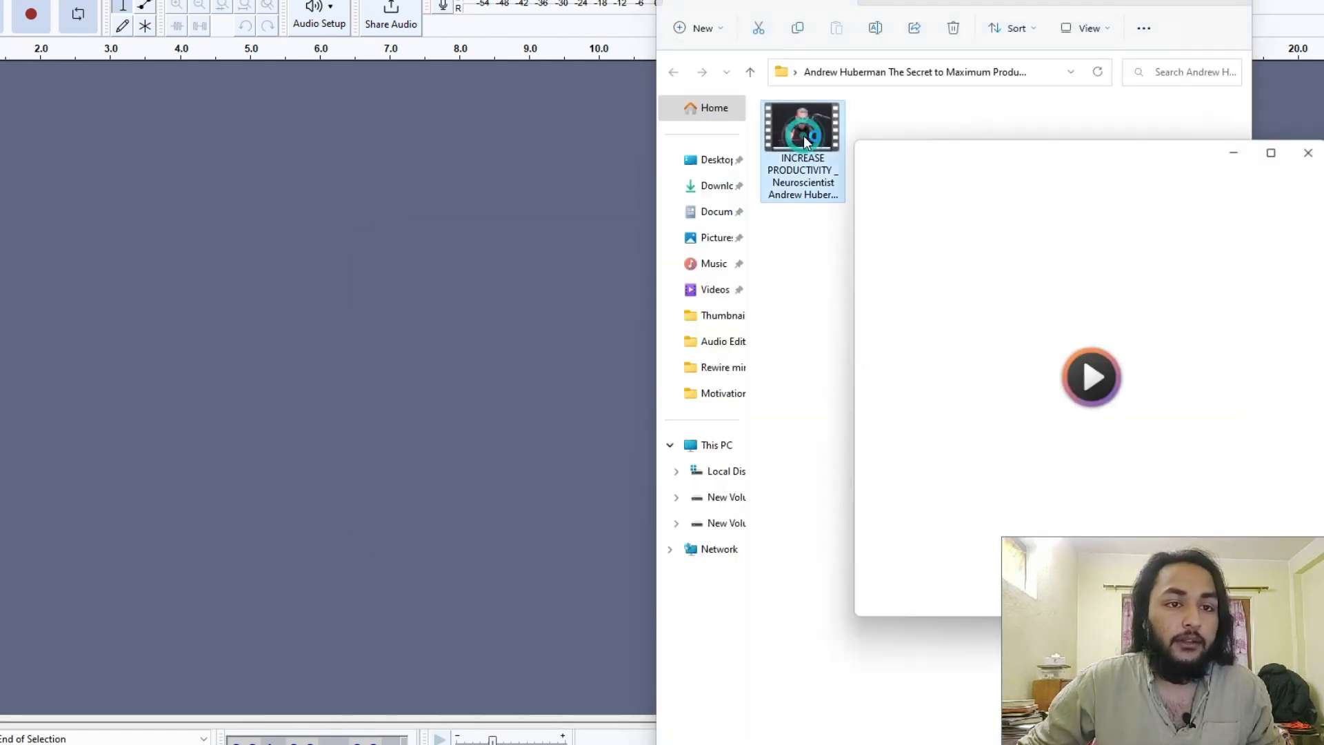
left_click_drag(1031, 160, 331, 112)
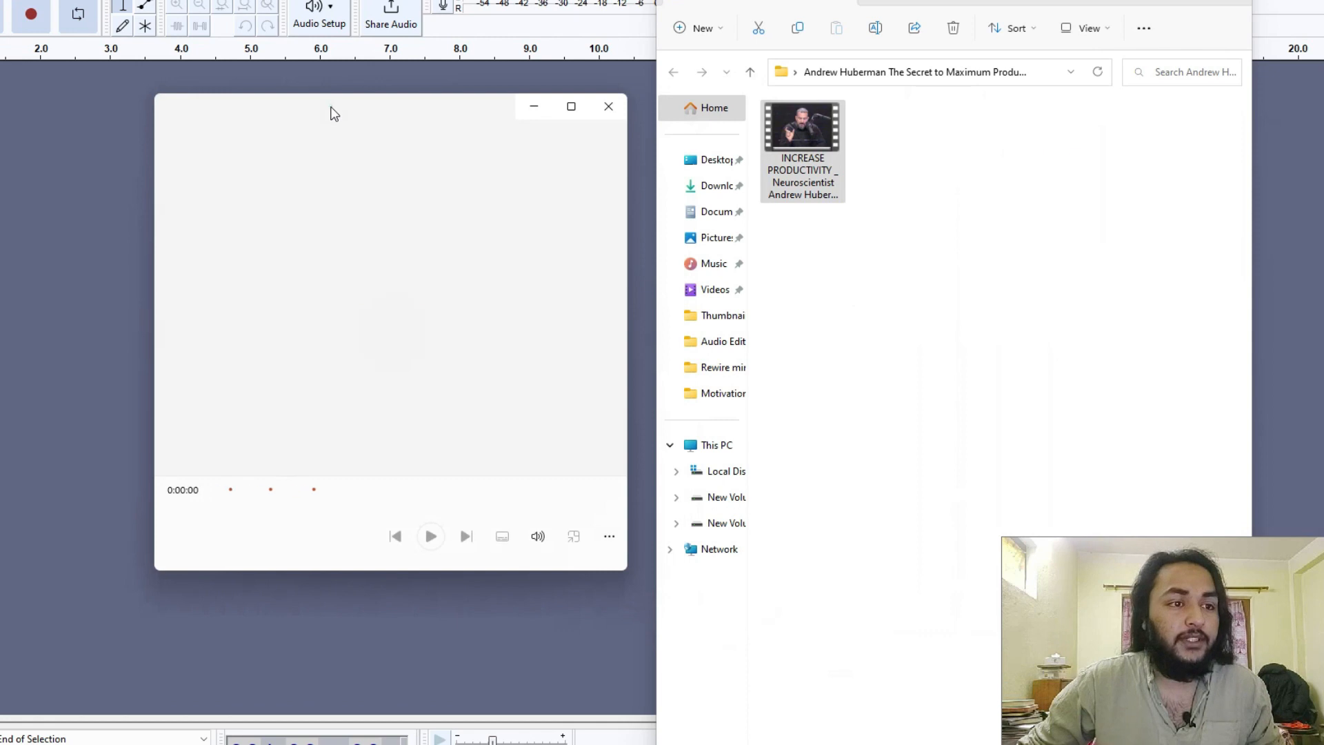
double_click(330, 113)
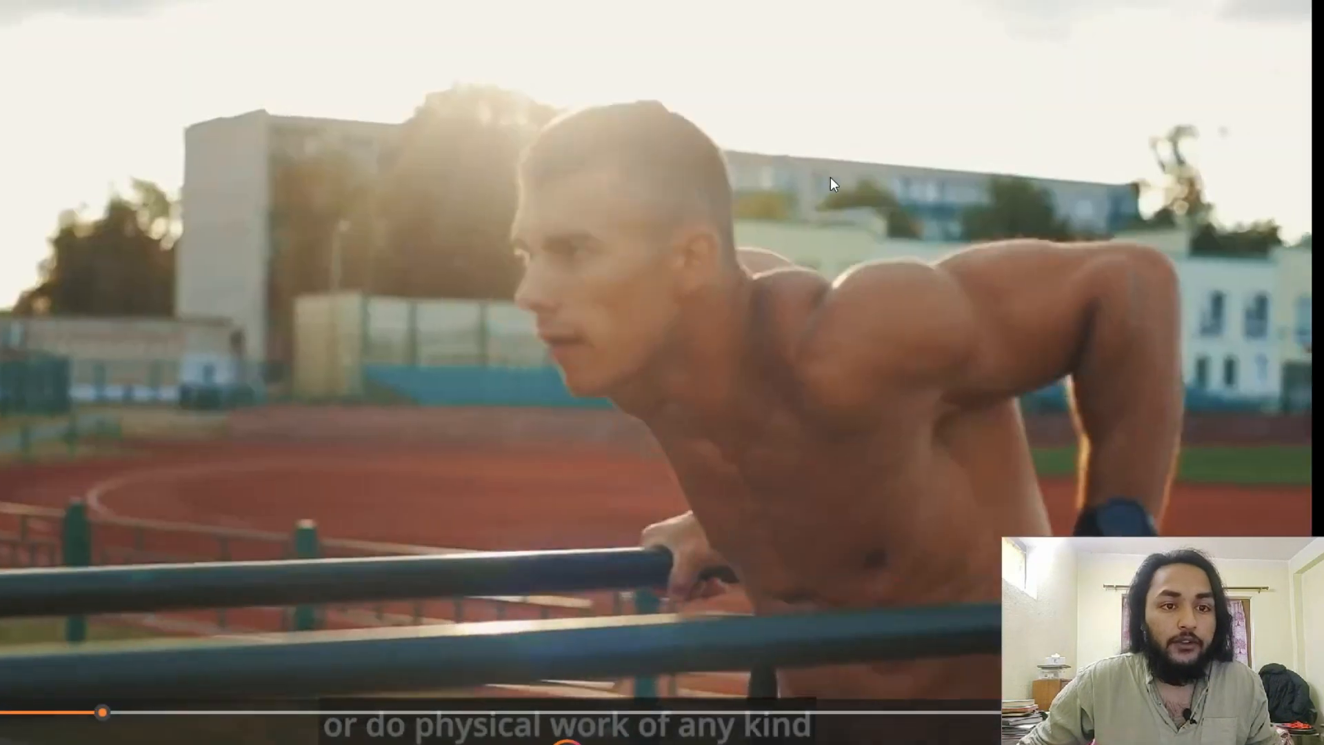
left_click(830, 177)
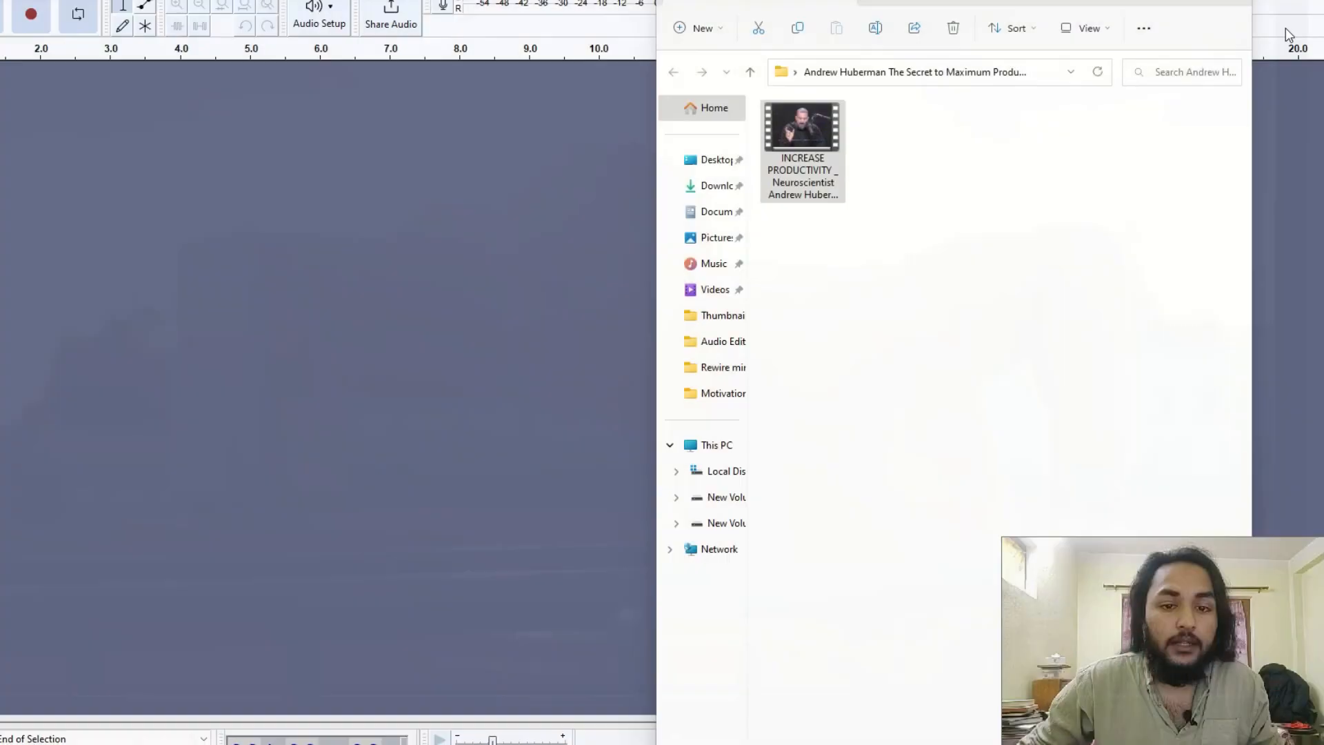
Step: Raise the system volume and replay the INCREASE PRODUCTIVITY video with the player's own volume at maximum
left_click(803, 196)
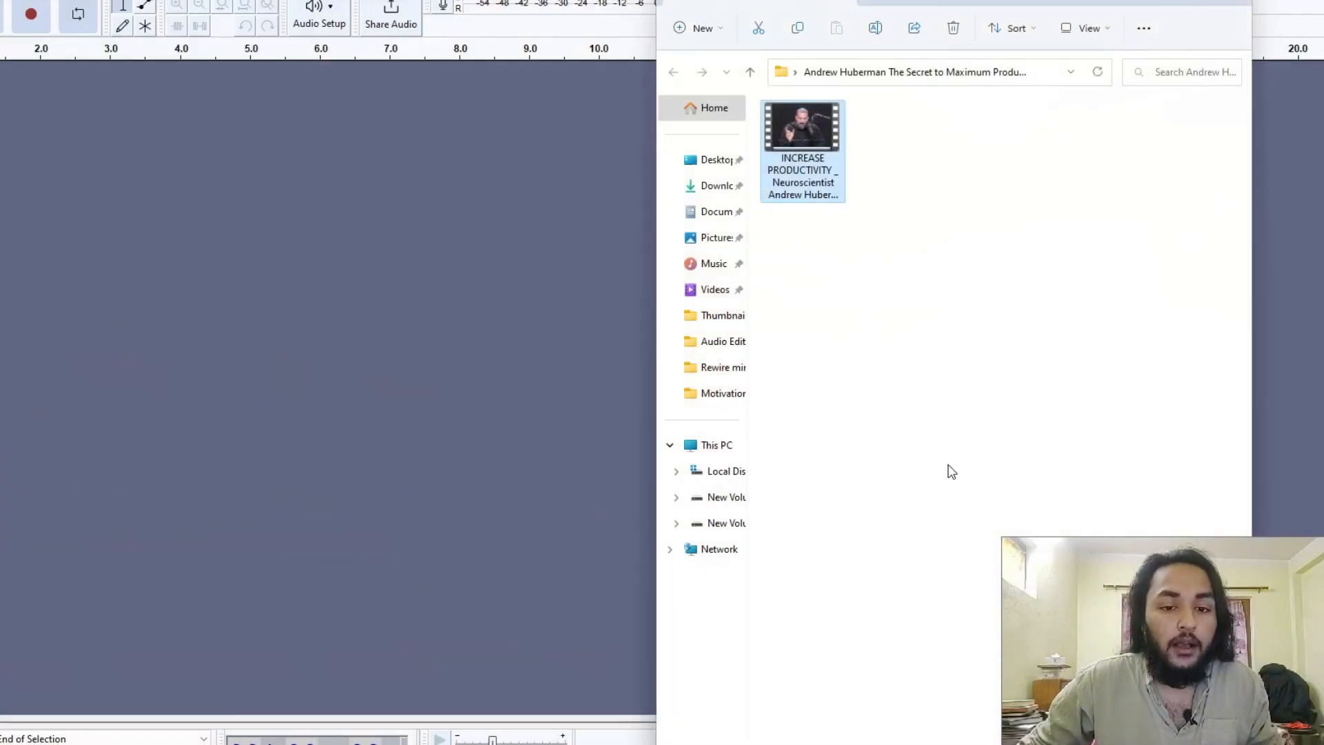
left_click(1203, 742)
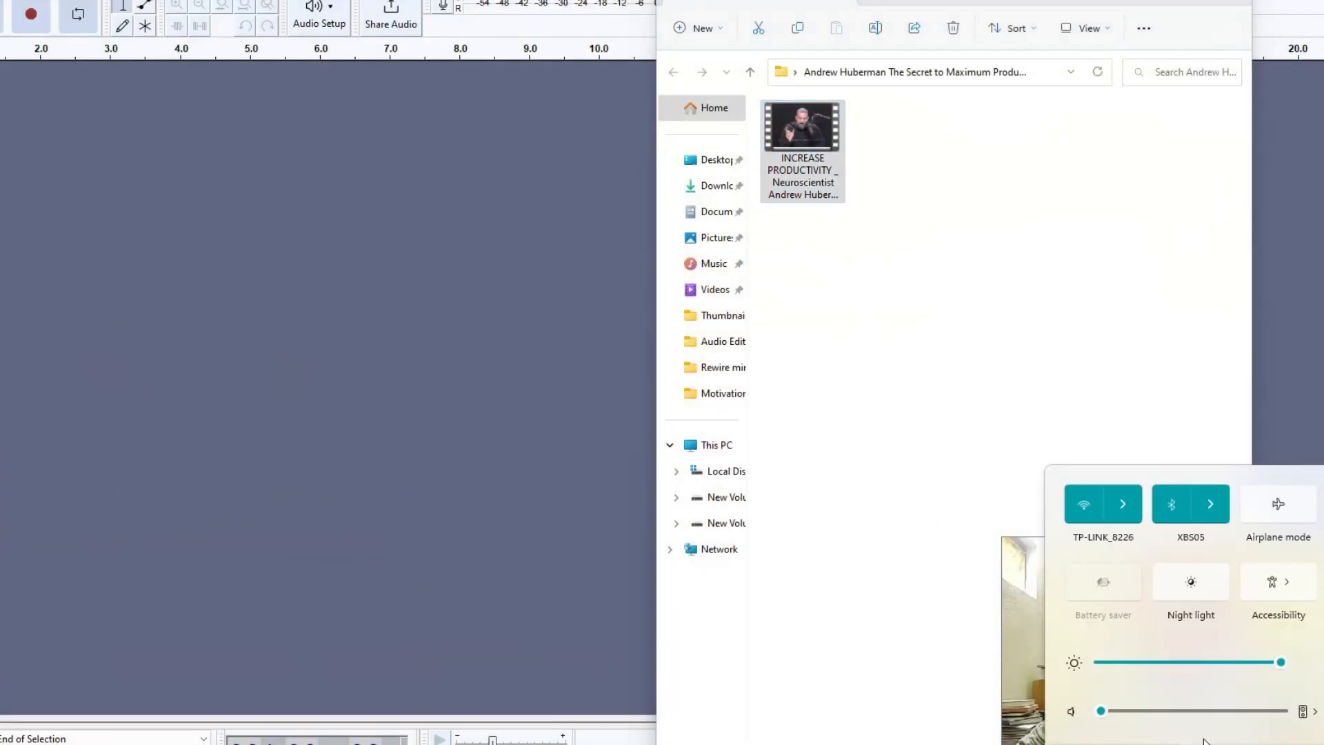
left_click_drag(1121, 715, 1248, 711)
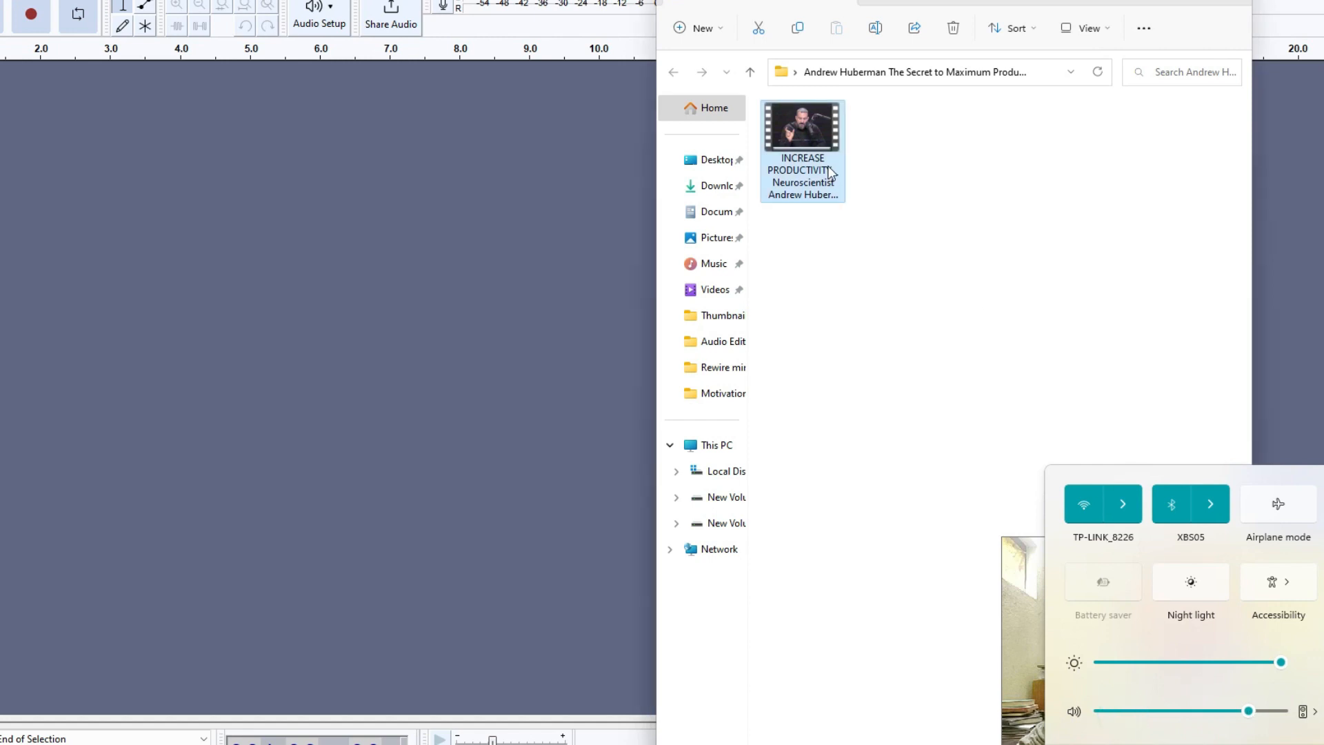
double_click(828, 165)
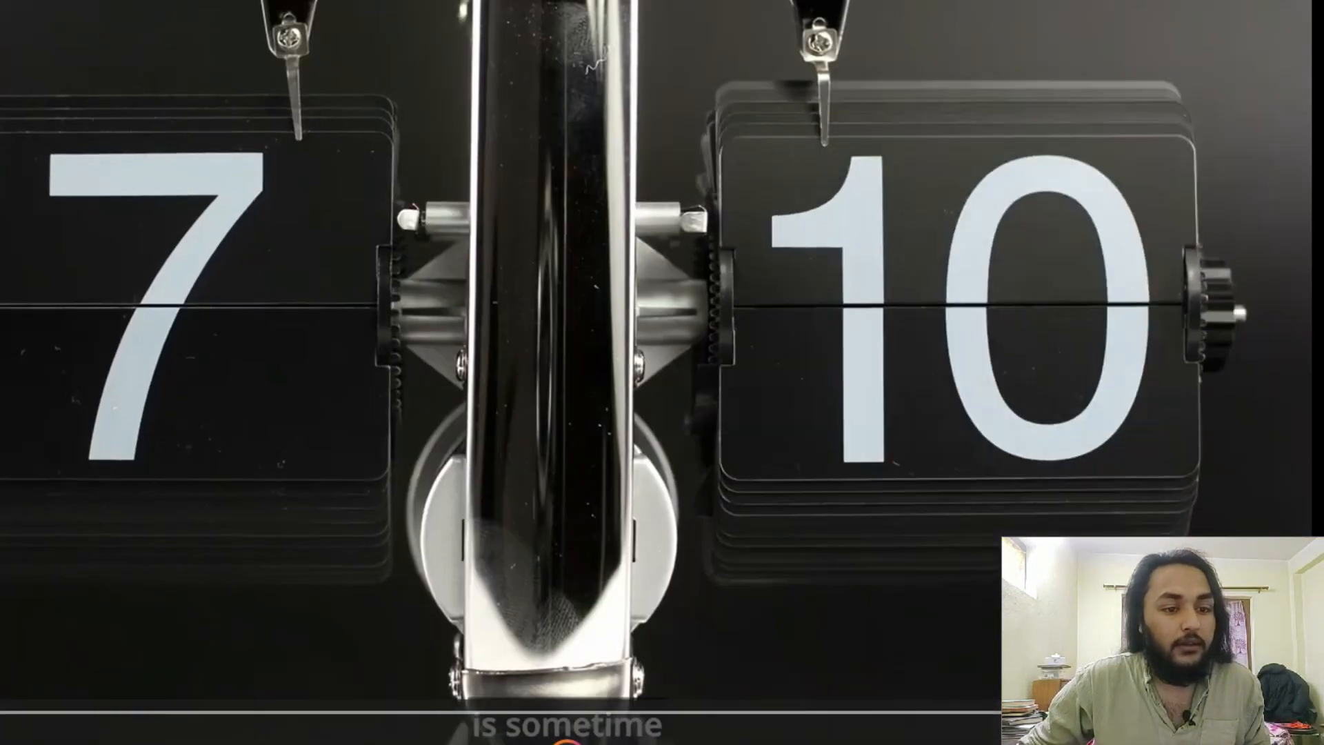
left_click_drag(1223, 634, 1222, 524)
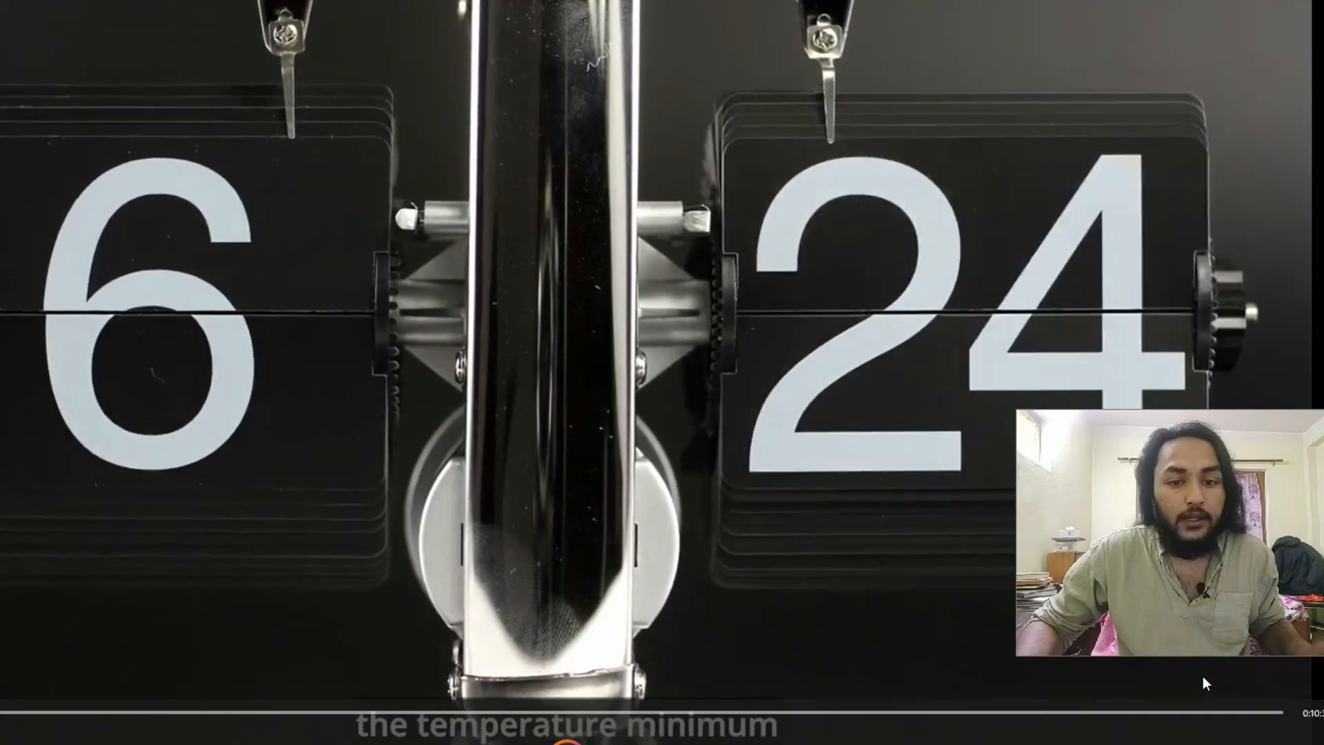
mouse_move(1282, 717)
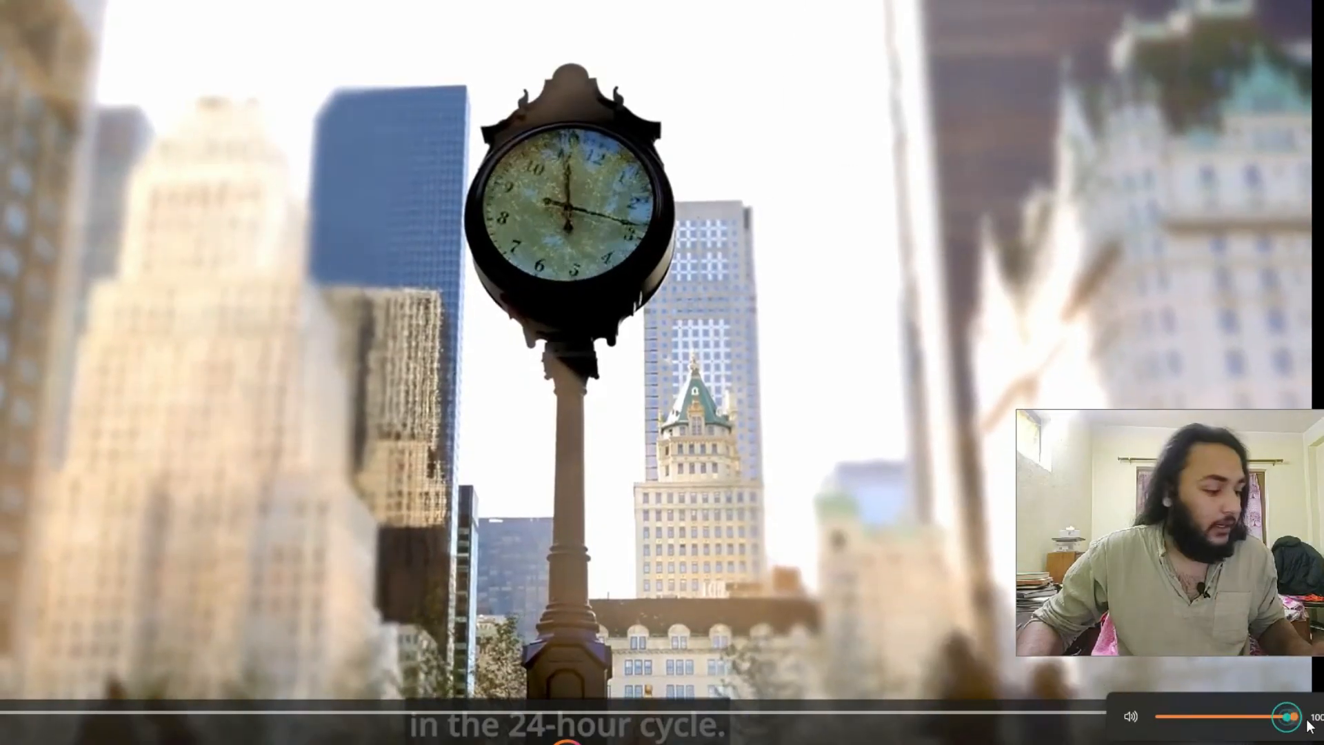
Step: Choose Speakers (Realtek(R) Audio) as the system sound output while the video plays
key("super+a")
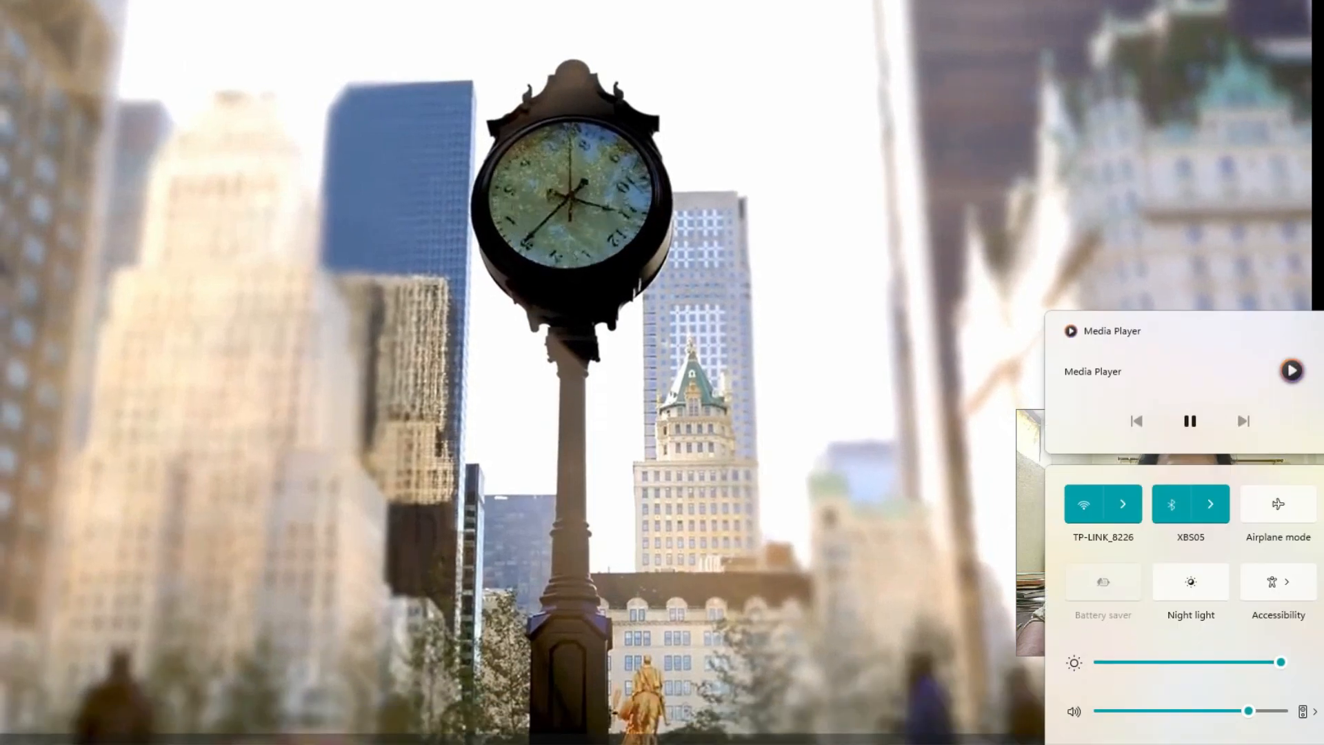
left_click(1313, 712)
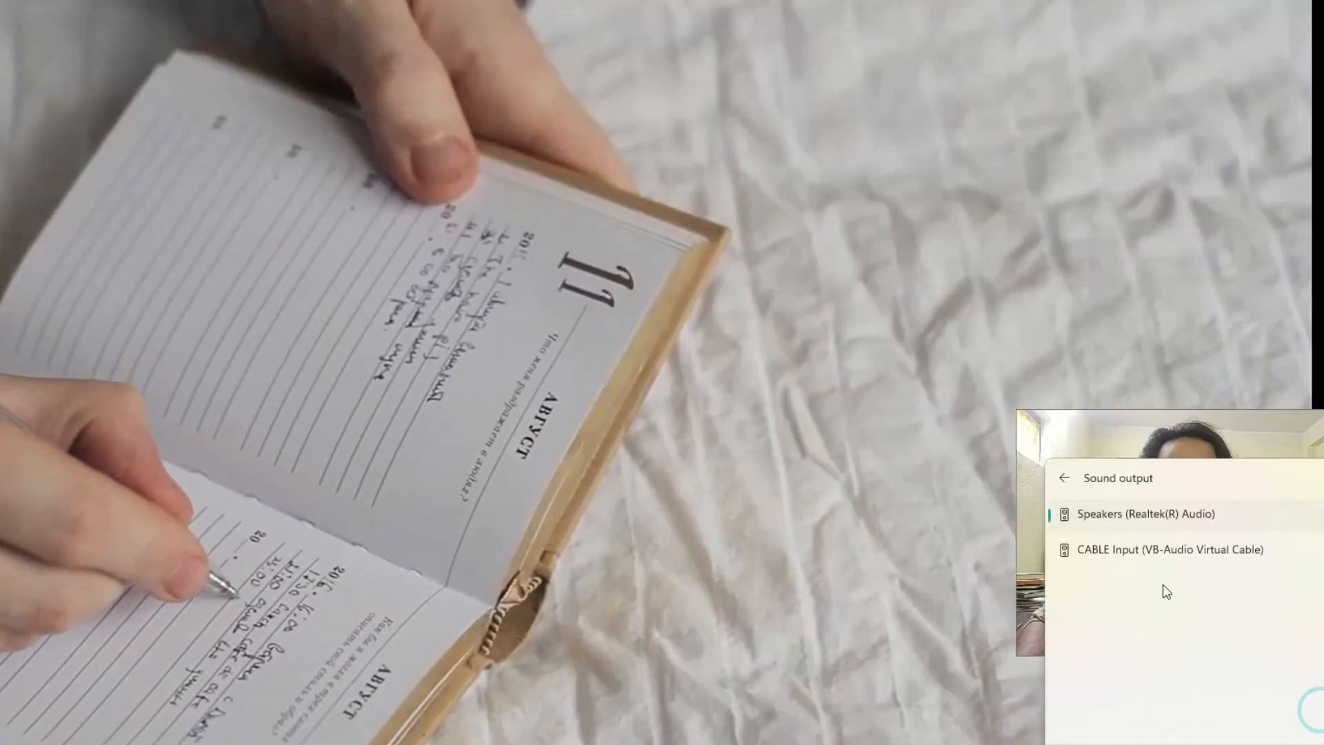
left_click(1112, 513)
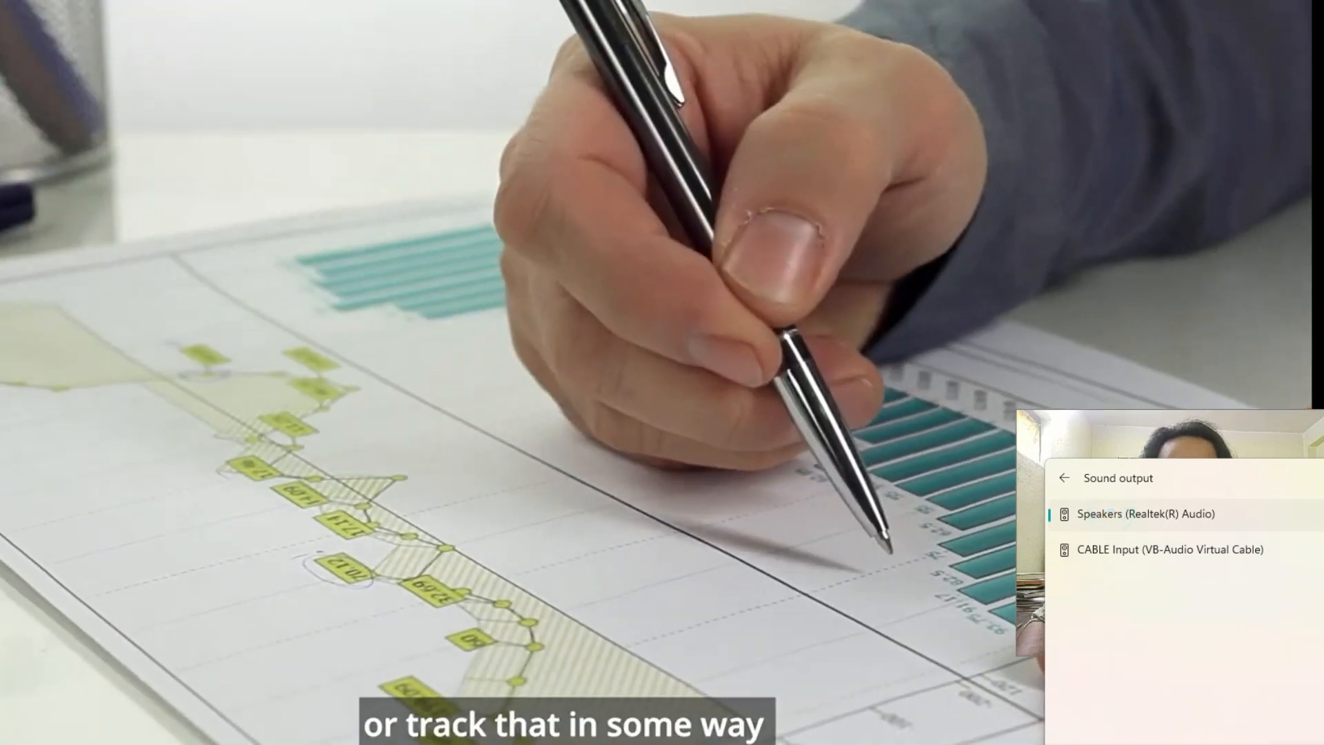
left_click(889, 557)
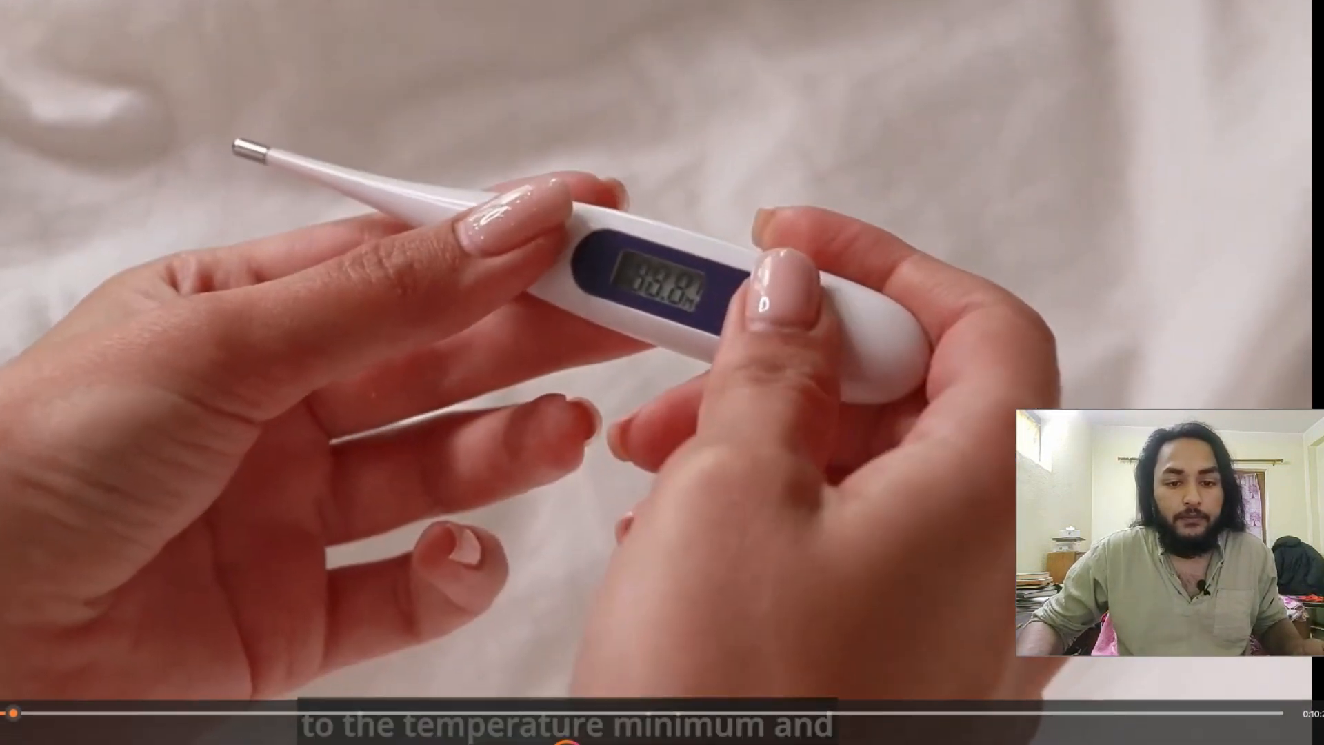
Step: Close the video player and recheck that the system sound output is Speakers (Realtek(R) Audio)
key("super+a")
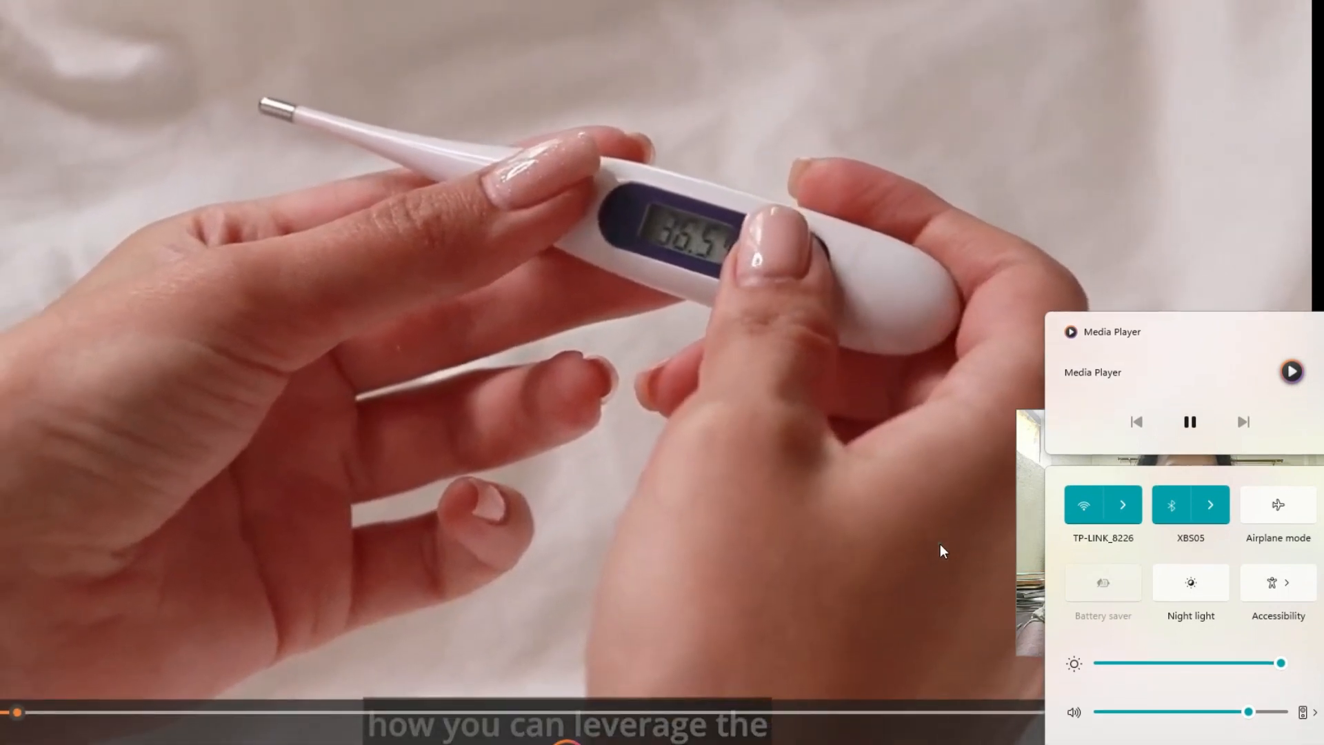
left_click(941, 543)
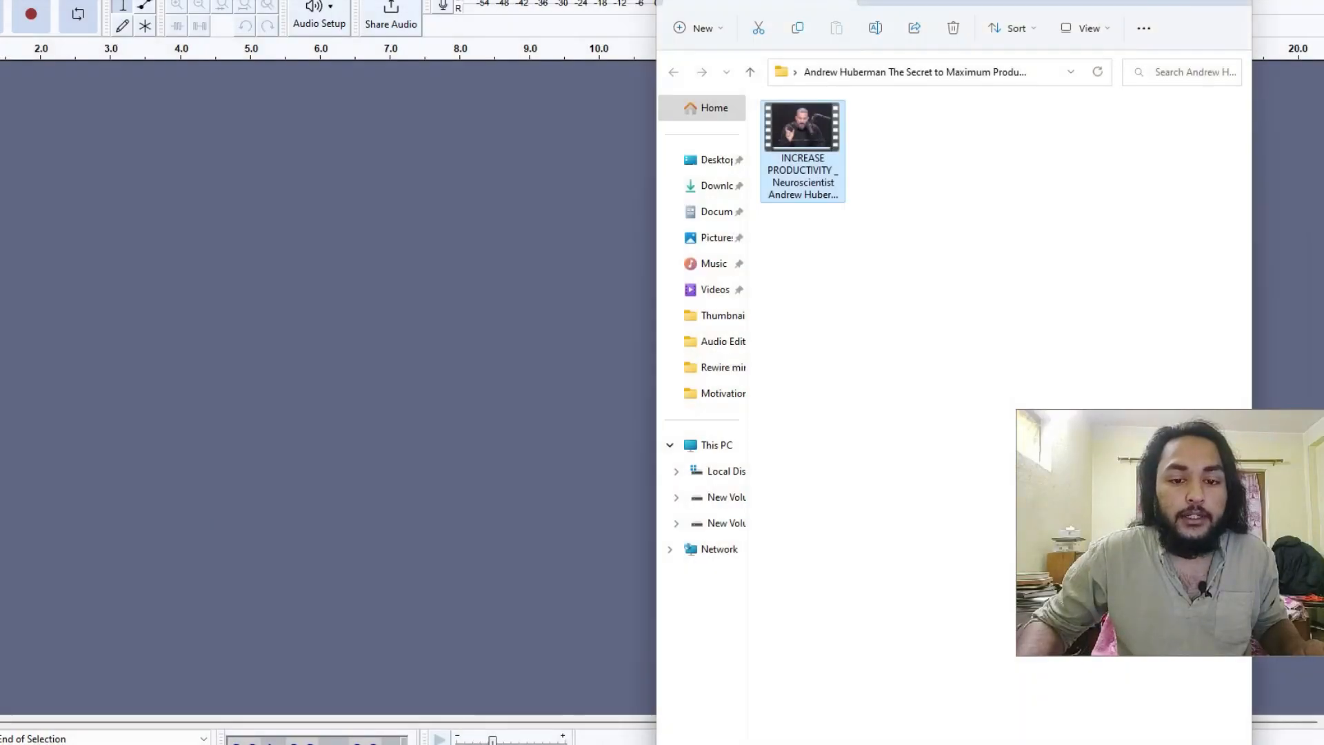
key("super+a")
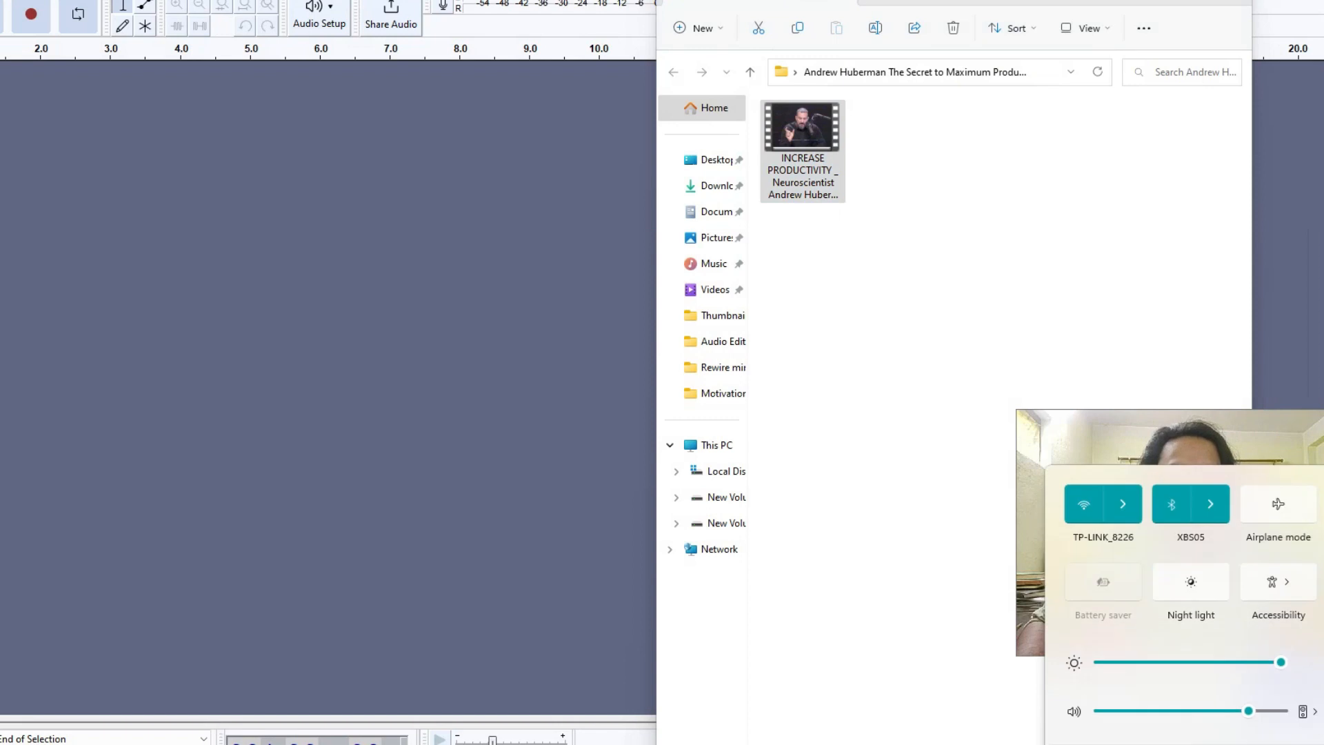
left_click(1312, 713)
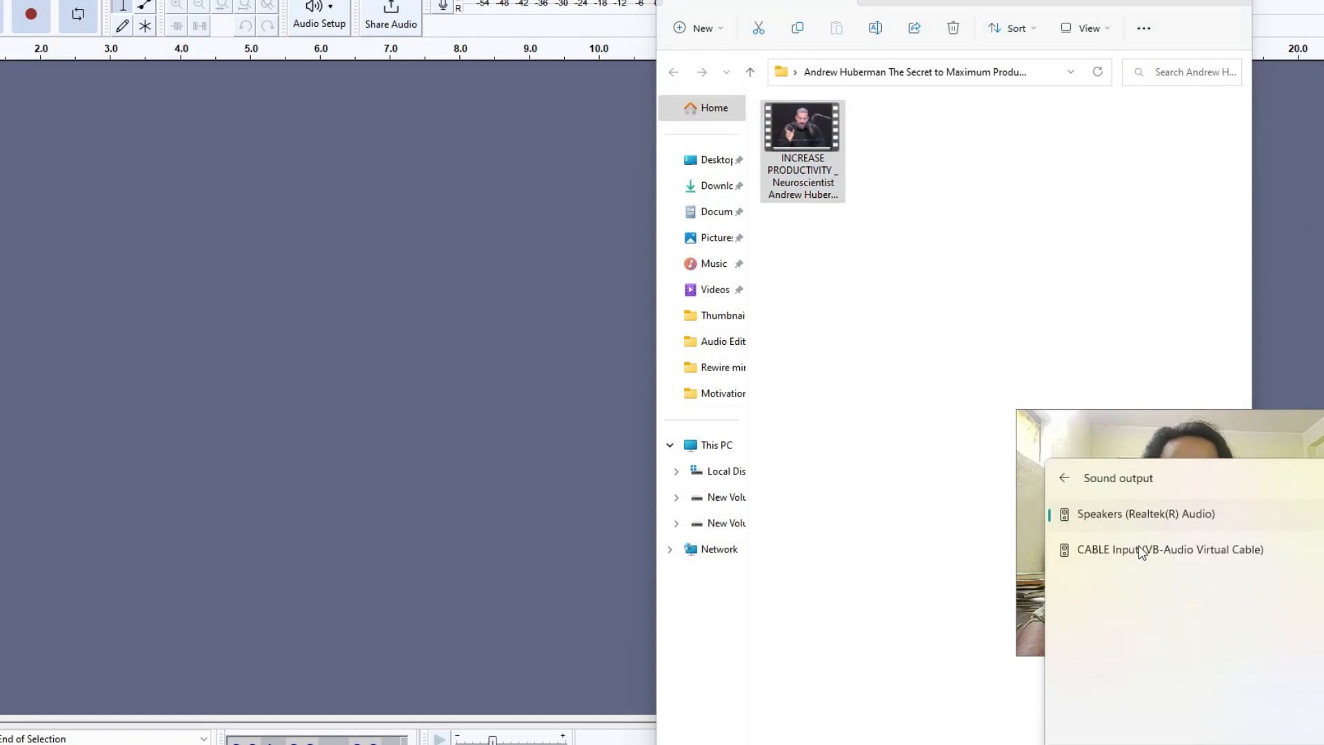
left_click(1124, 519)
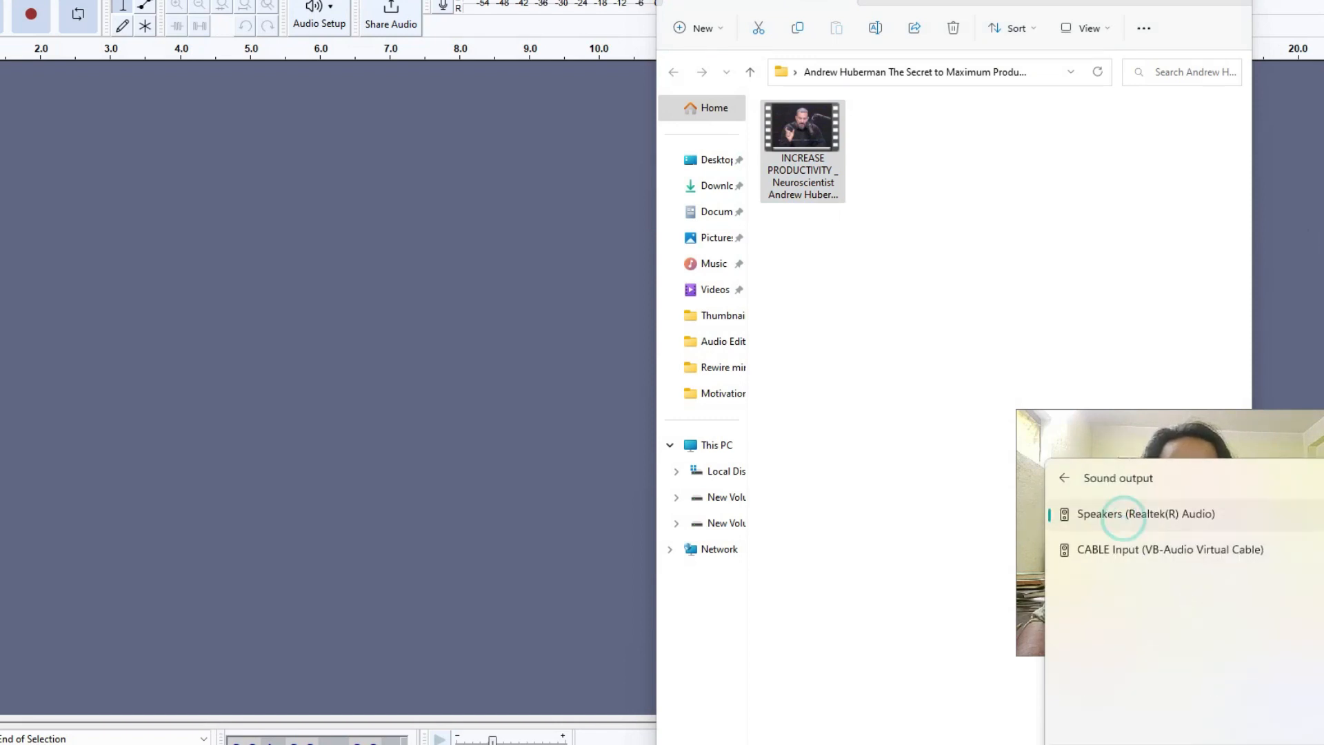
left_click(917, 463)
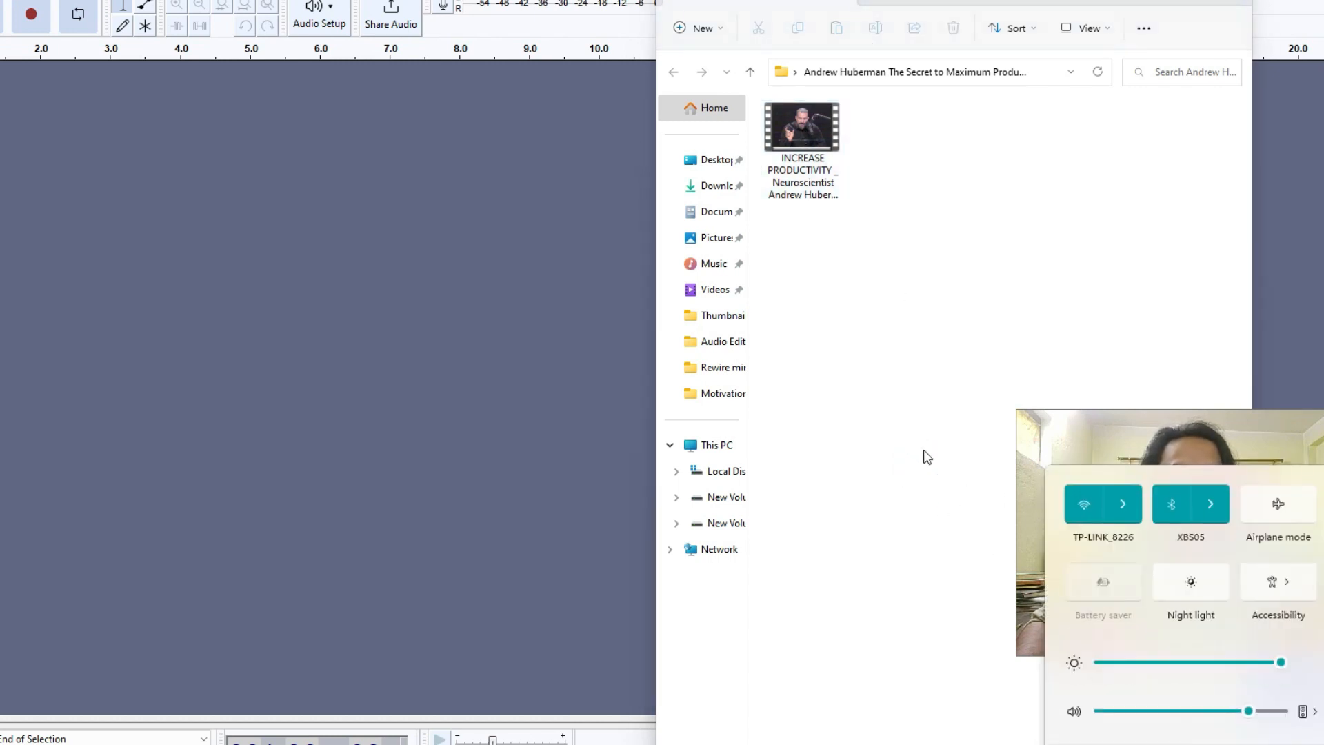
left_click(922, 451)
Step: Import the INCREASE PRODUCTIVITY video from the folder into Audacity as an audio track and listen briefly to it
left_click_drag(802, 174, 145, 200)
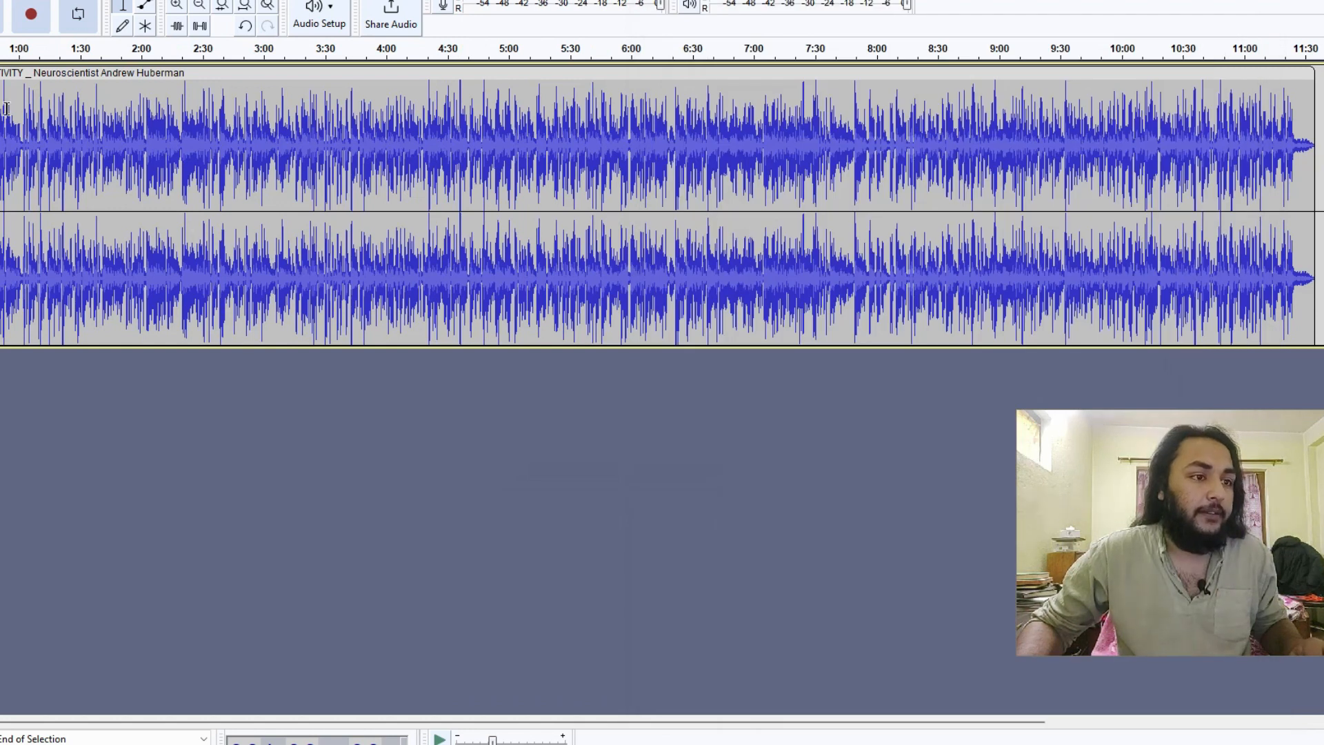
key("space")
scroll(50, 142, "up", 3, "ctrl")
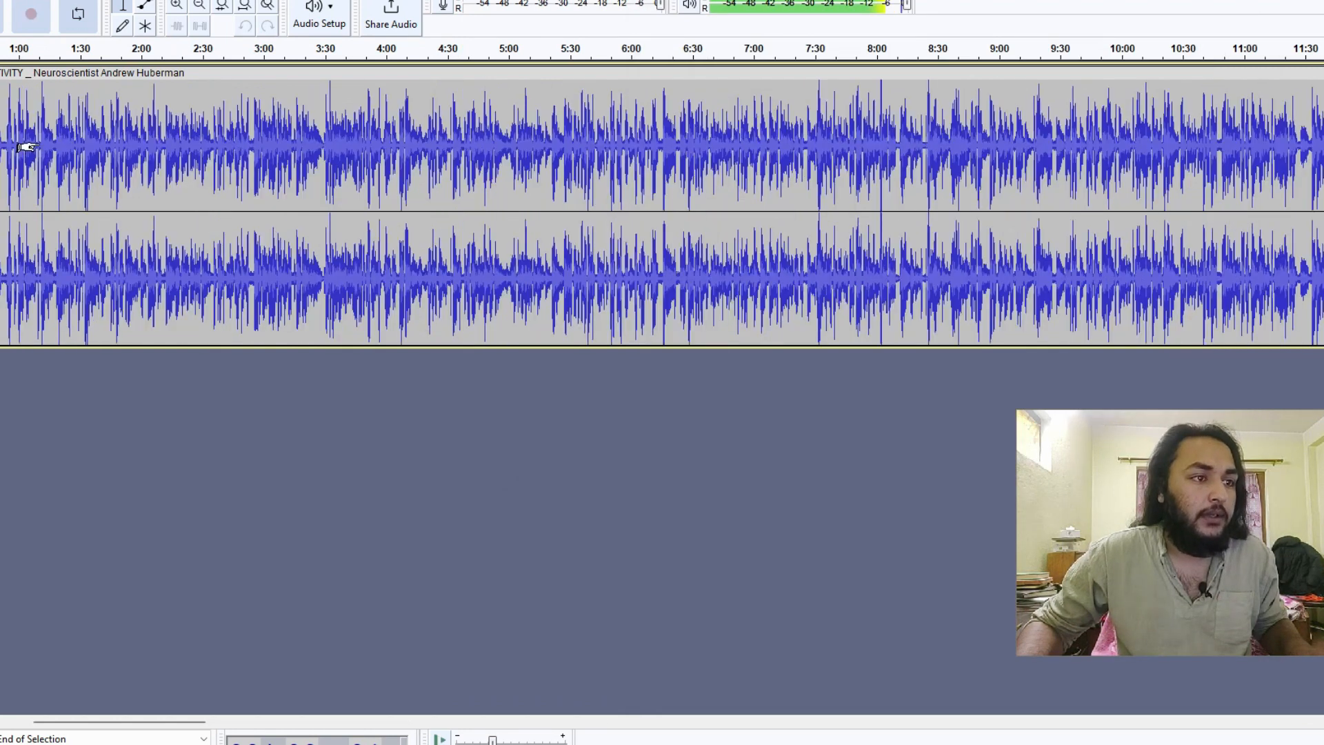
key("space")
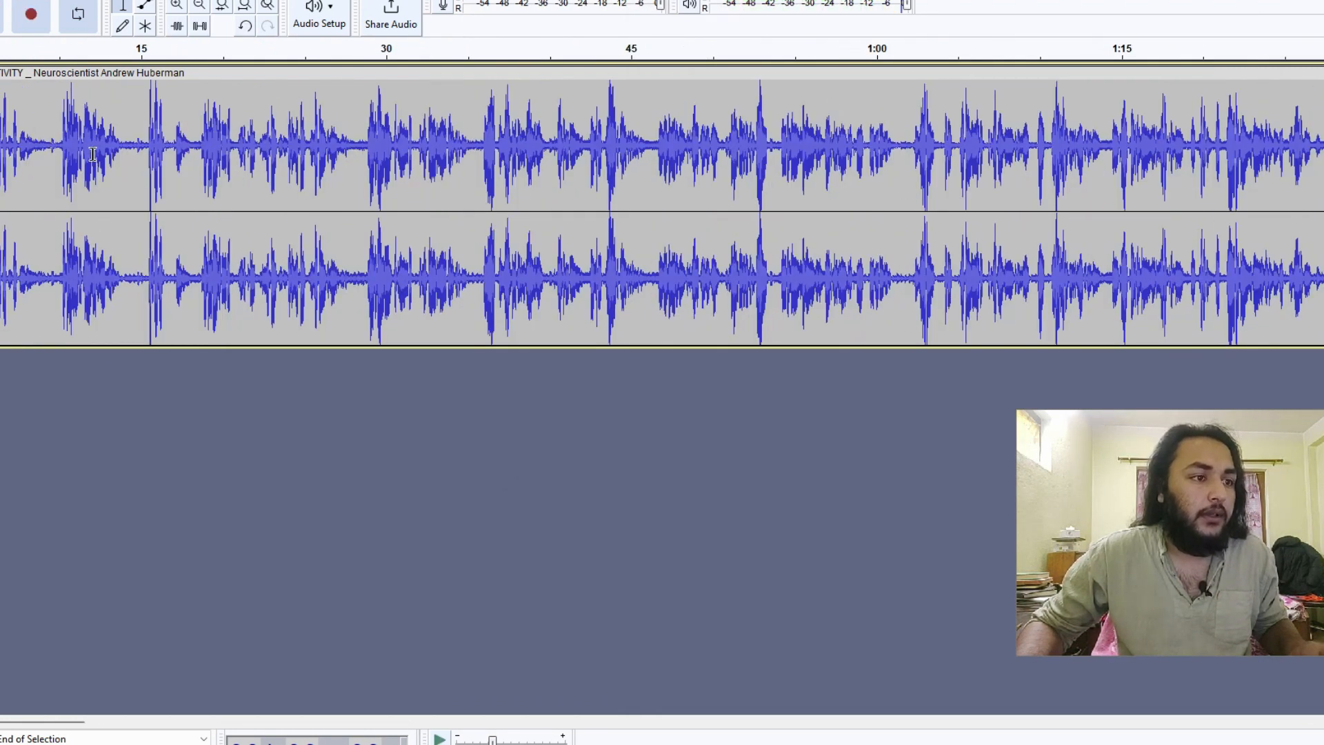
Step: Select the whole imported audio track and open the Vocal Reduction and Isolation effect for it
scroll(83, 151, "down", 3, "ctrl")
left_click(93, 147)
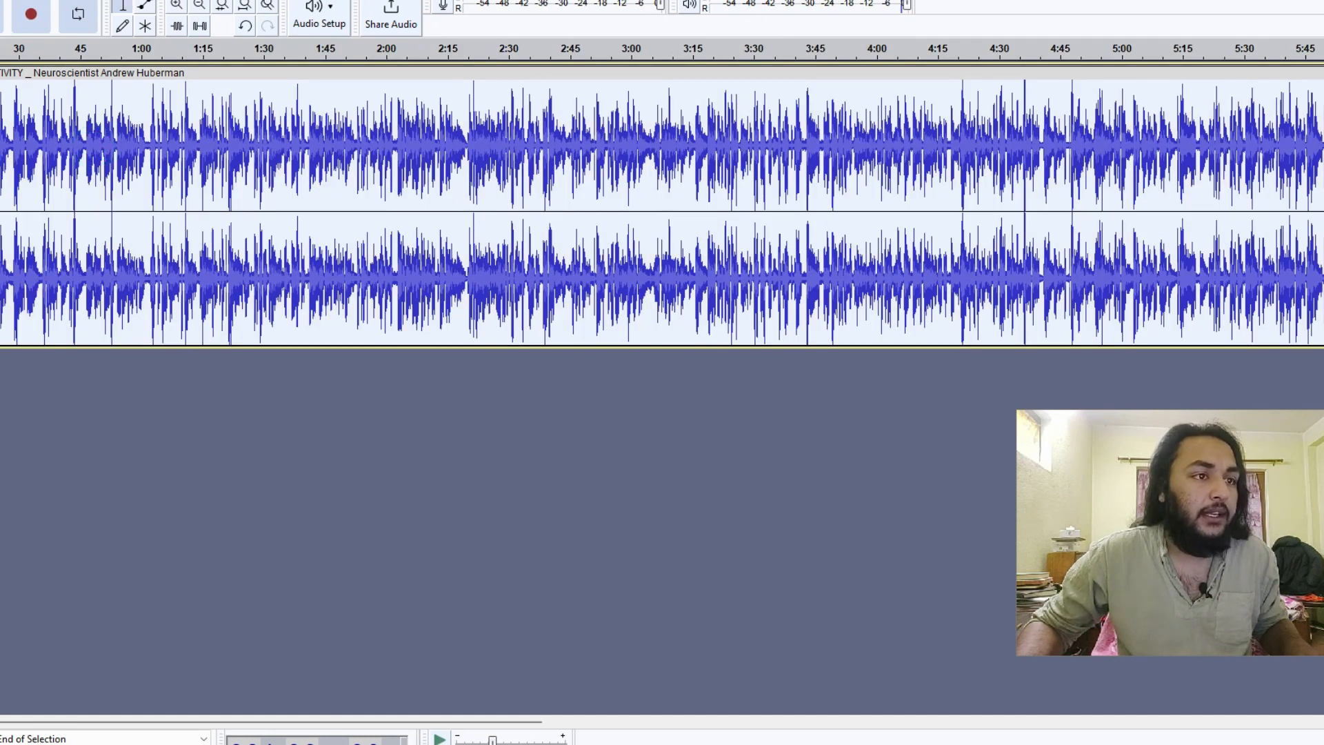
key("alt+c")
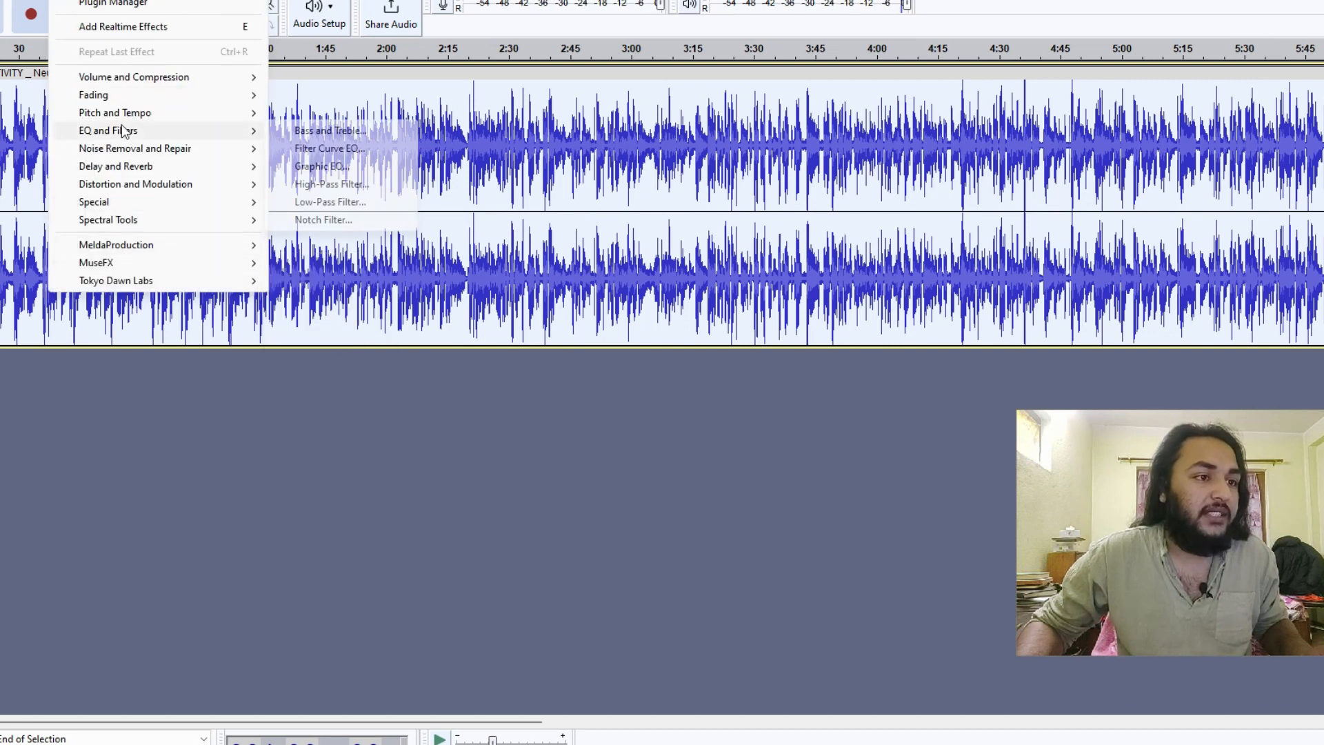
mouse_move(139, 83)
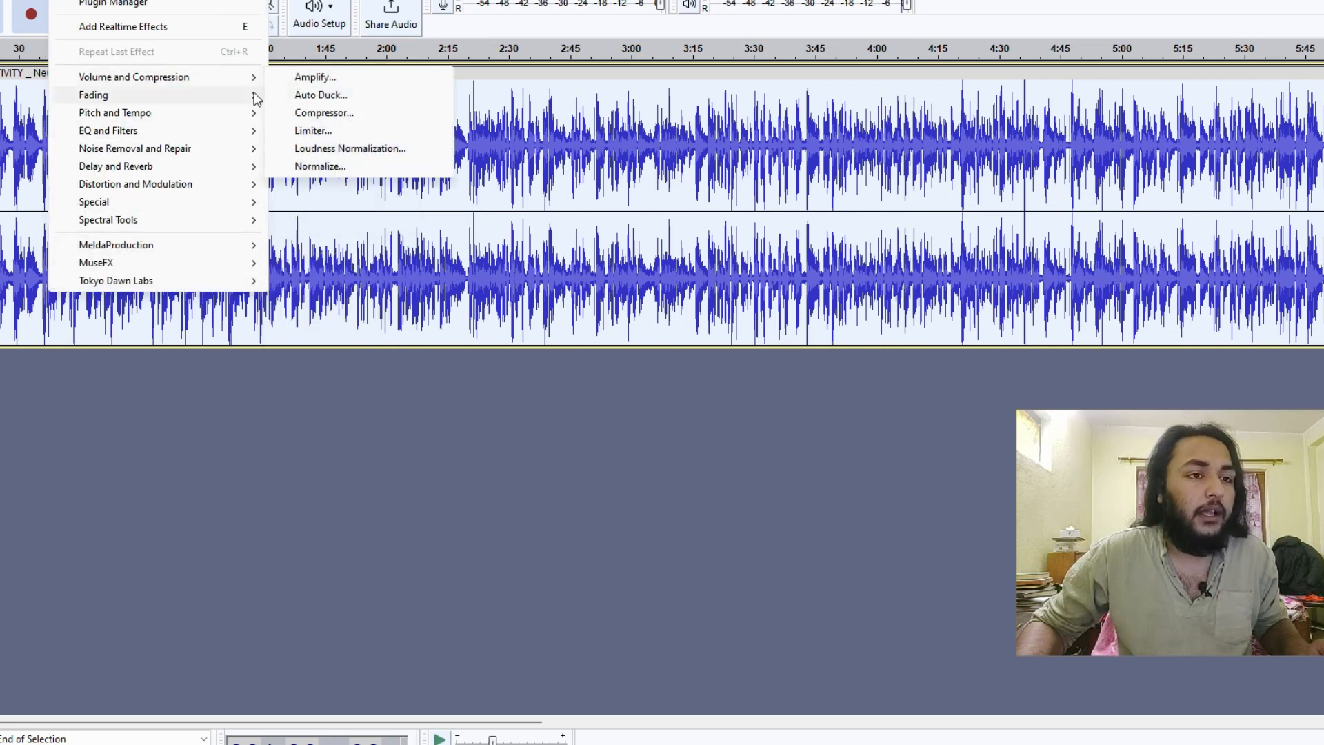
mouse_move(207, 203)
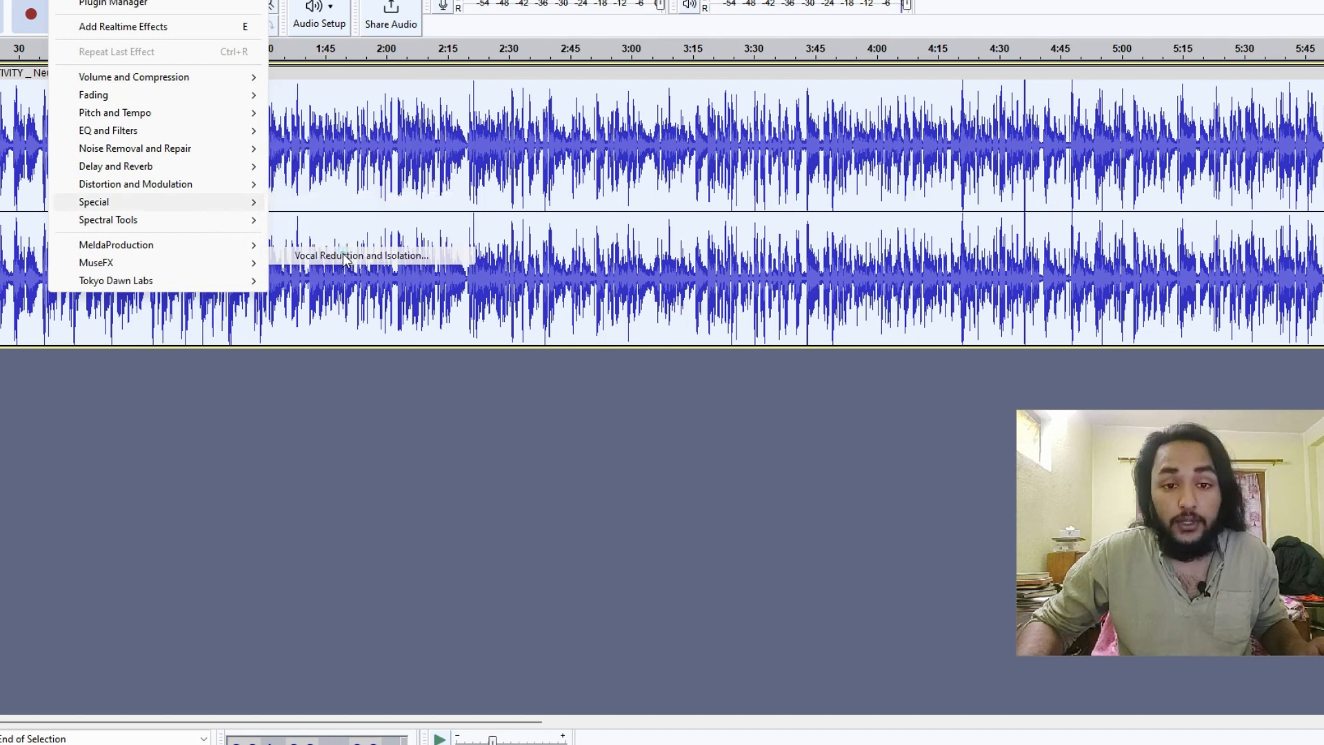
left_click(346, 257)
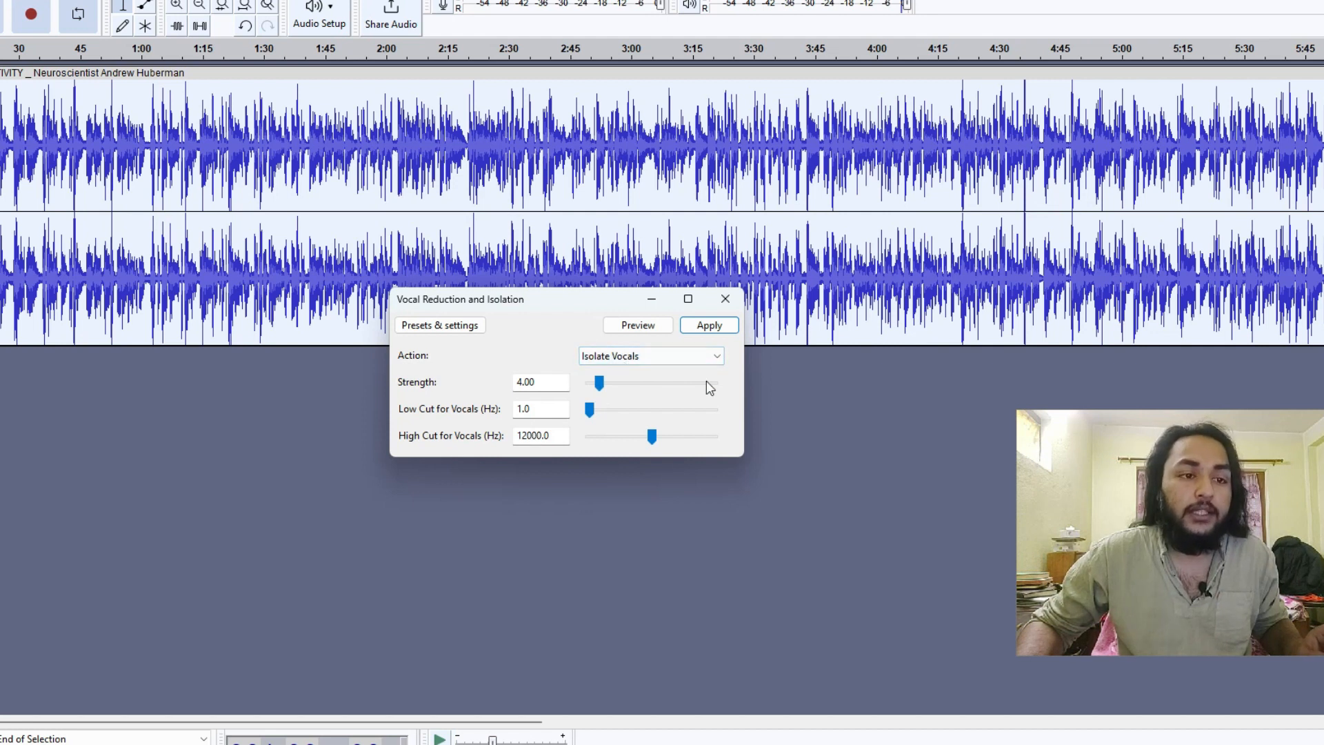
Step: Set the effect's action to Isolate Vocals and preview the result
left_click(610, 354)
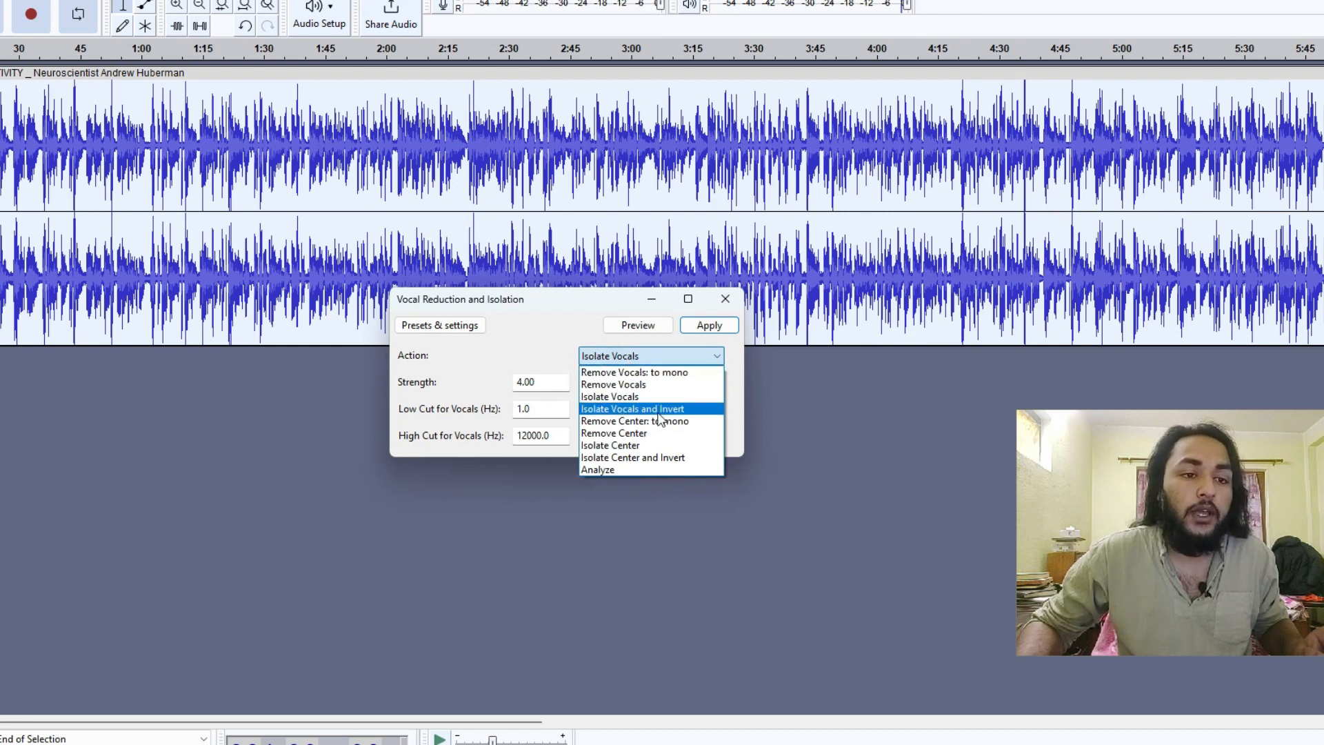
left_click(614, 398)
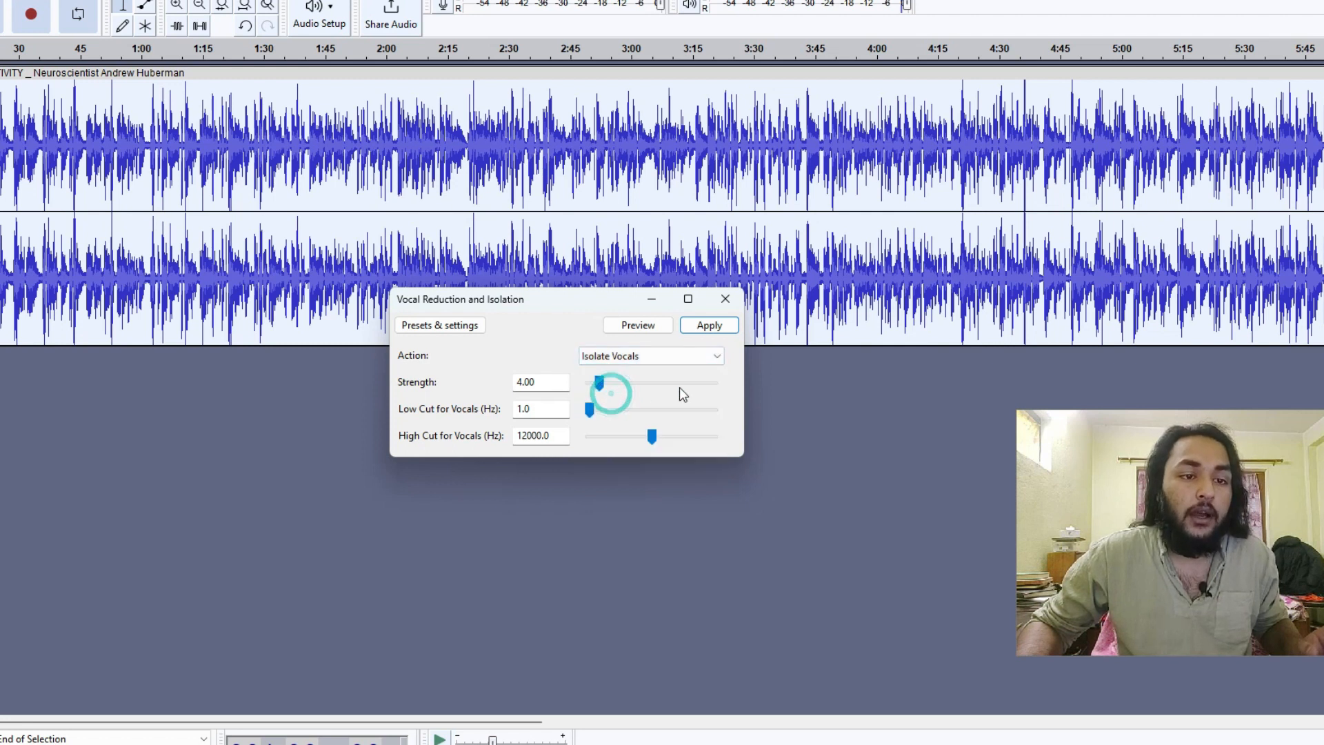
left_click(639, 329)
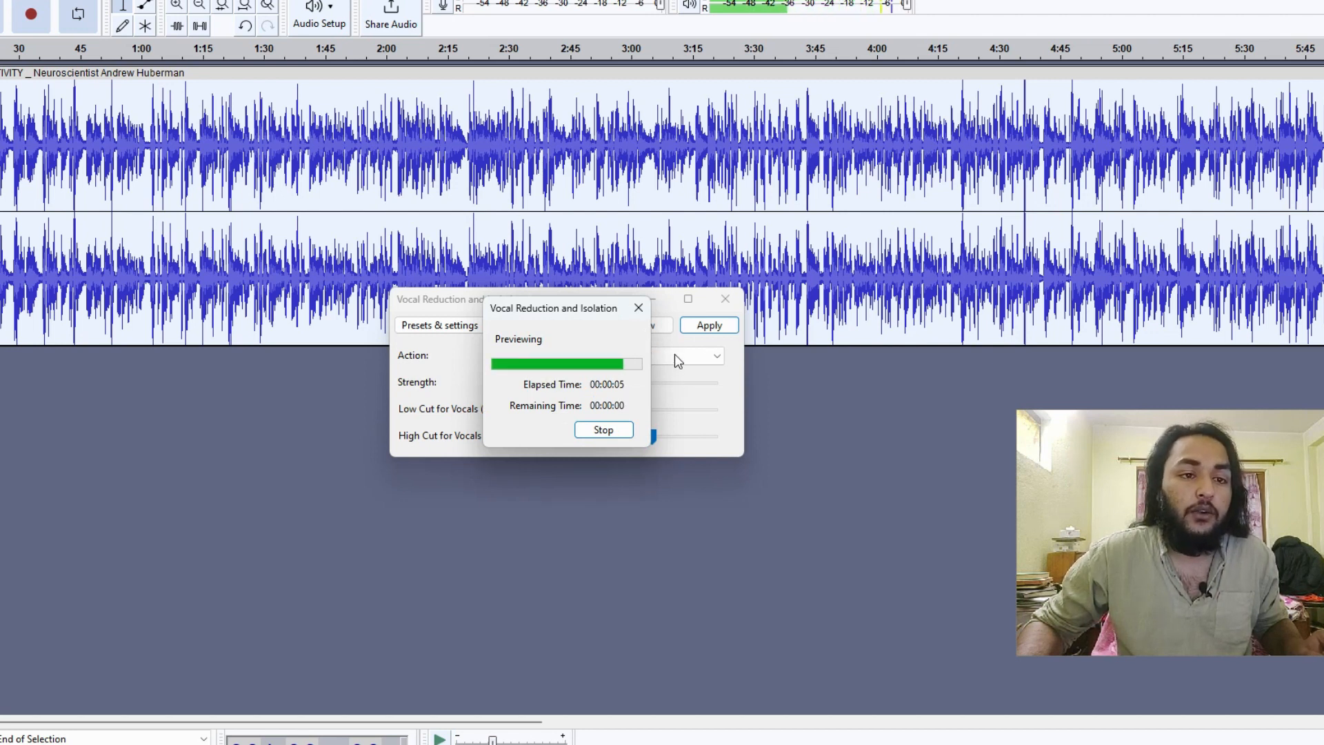
Step: Set the vocal isolation strength to 4
mouse_move(601, 383)
left_mouse_down()
mouse_move(619, 385)
mouse_move(608, 380)
left_mouse_up()
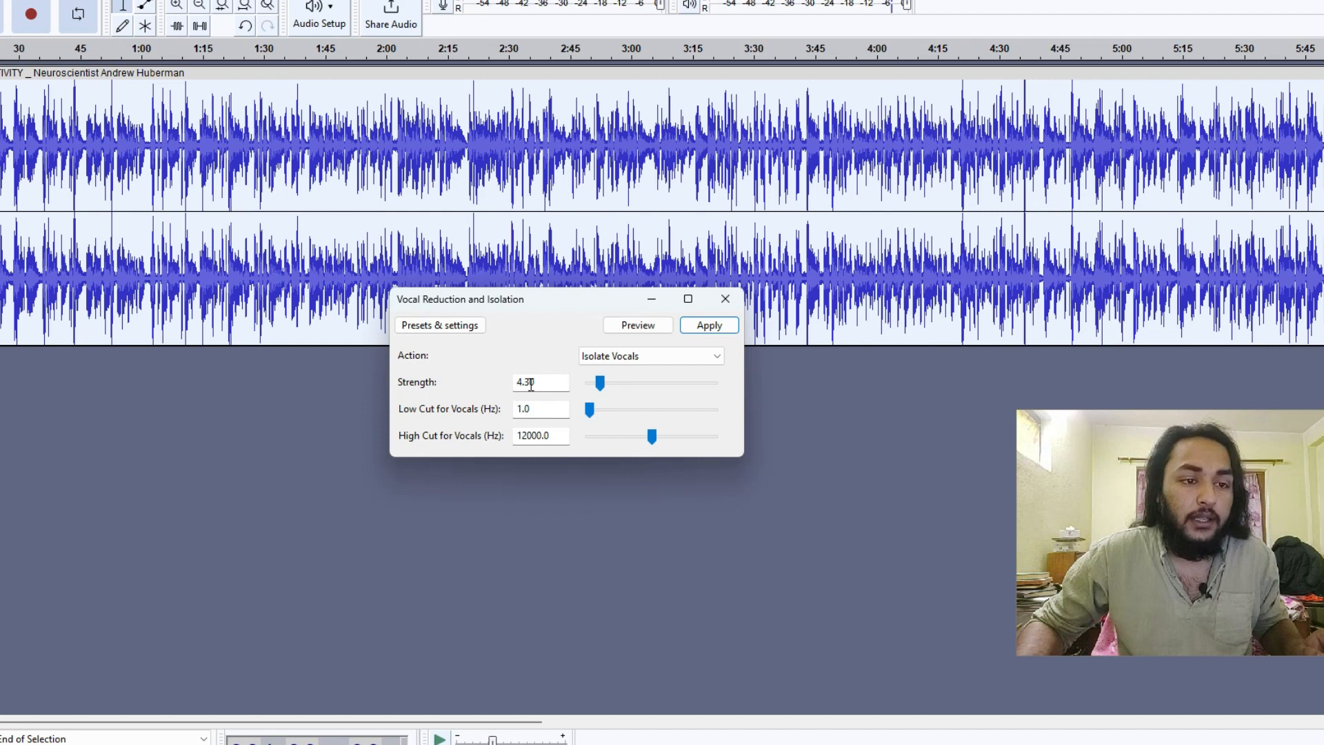
double_click(542, 384)
type("4")
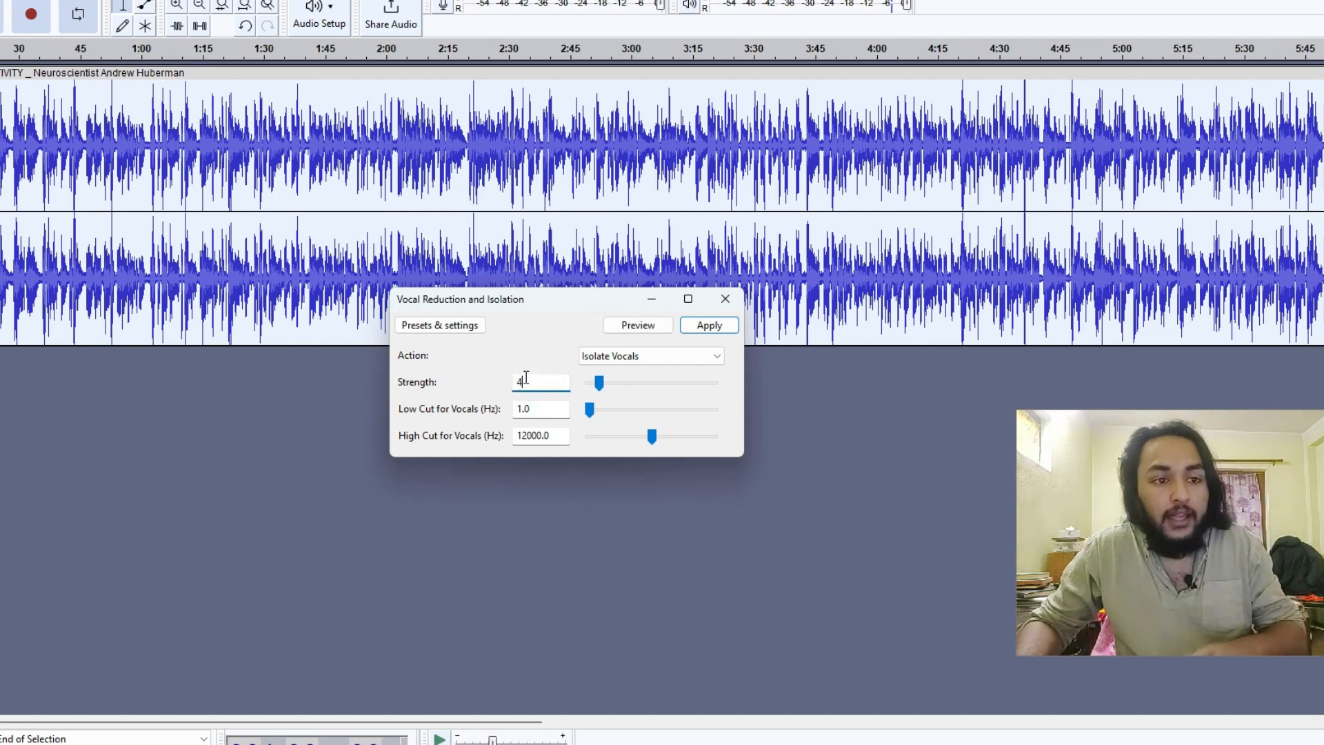
Step: Apply the vocal isolation to the whole selected track
left_click(545, 358)
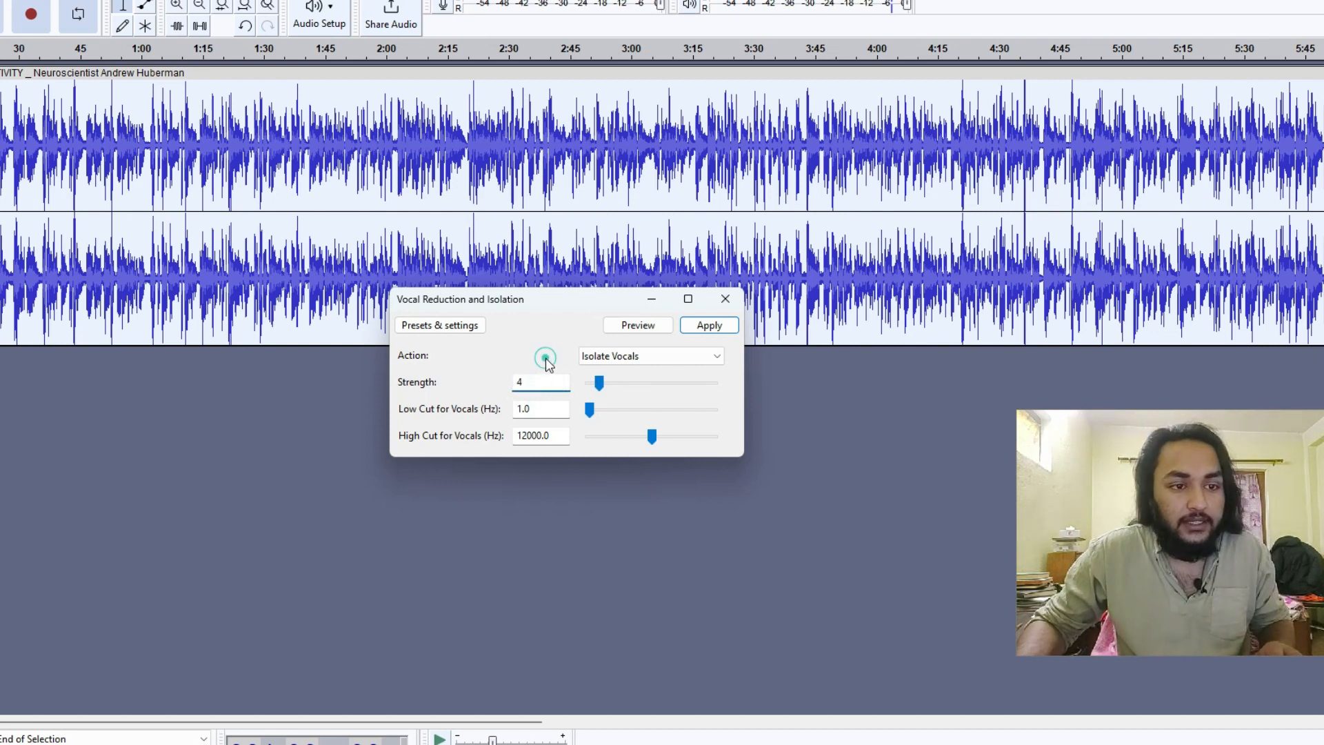
left_click(710, 327)
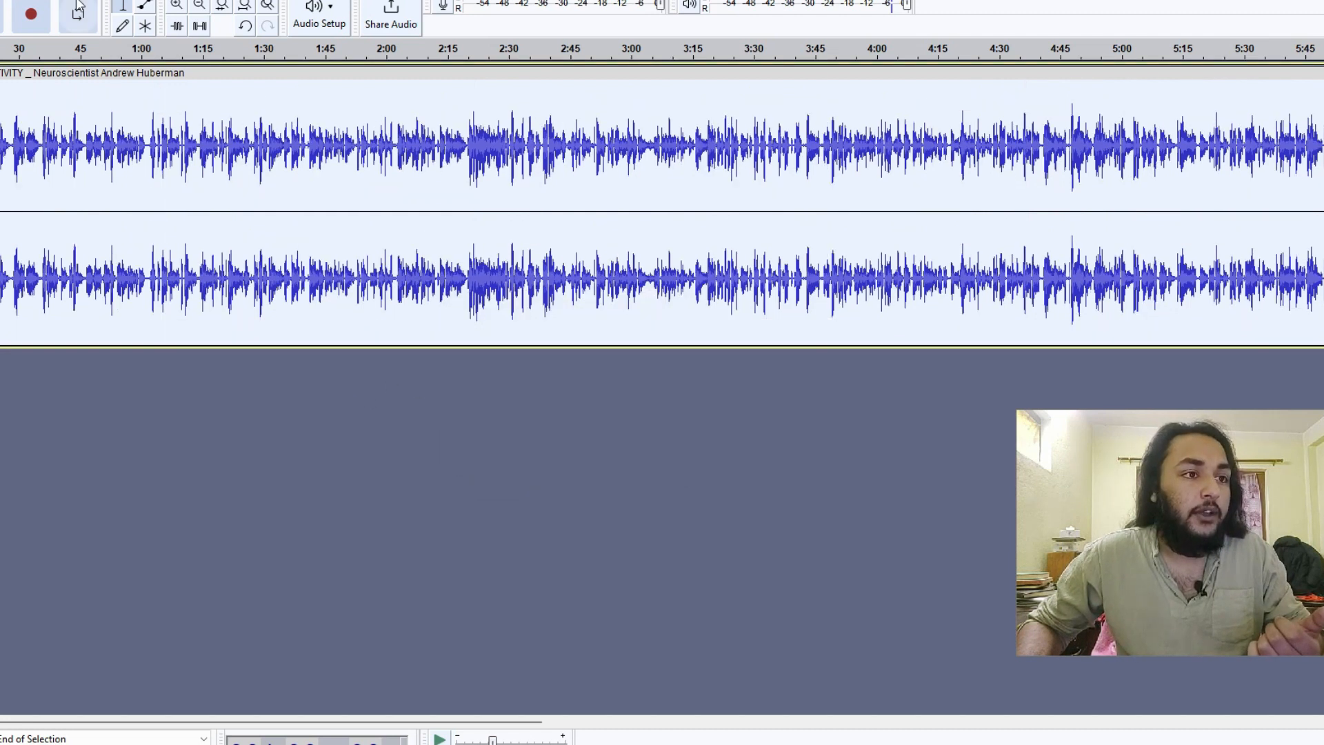
Step: Apply the Change Pitch effect to the selected track with the starting pitch set to D, octave 7
key("alt+c")
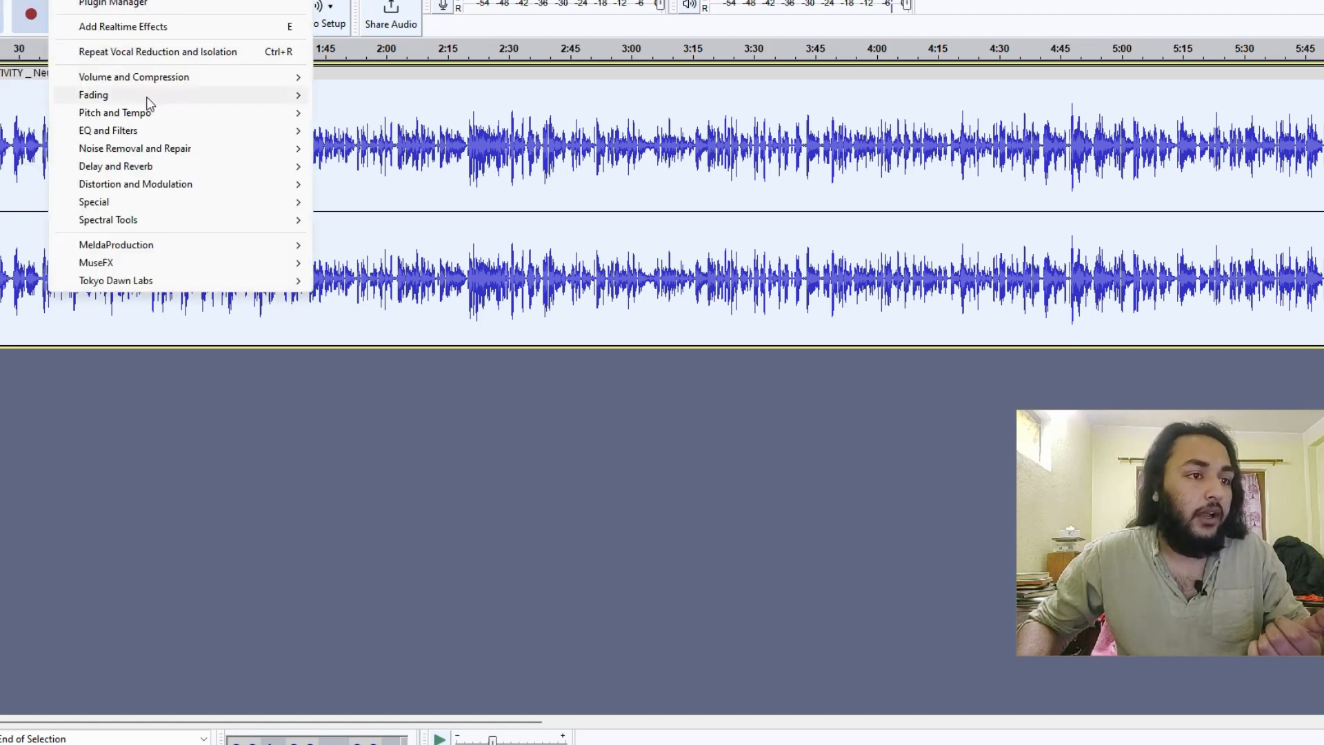
mouse_move(172, 115)
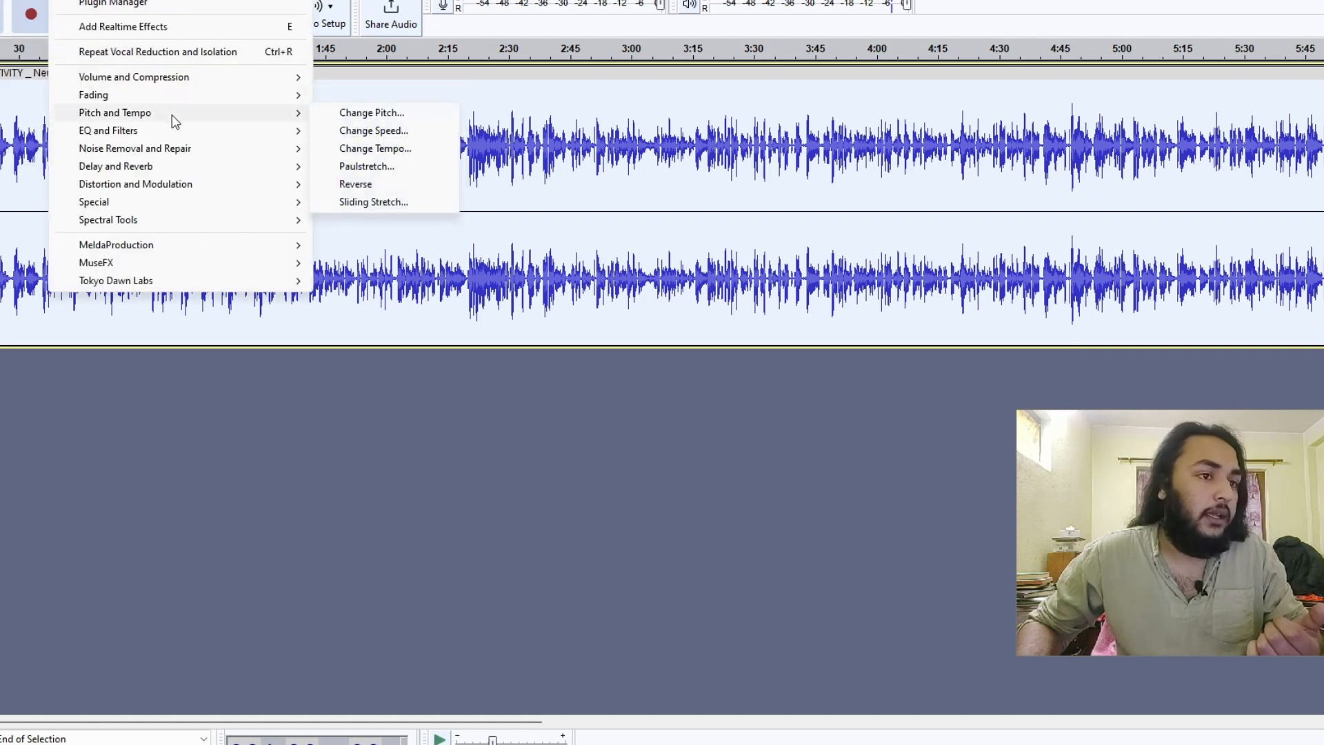
left_click(358, 115)
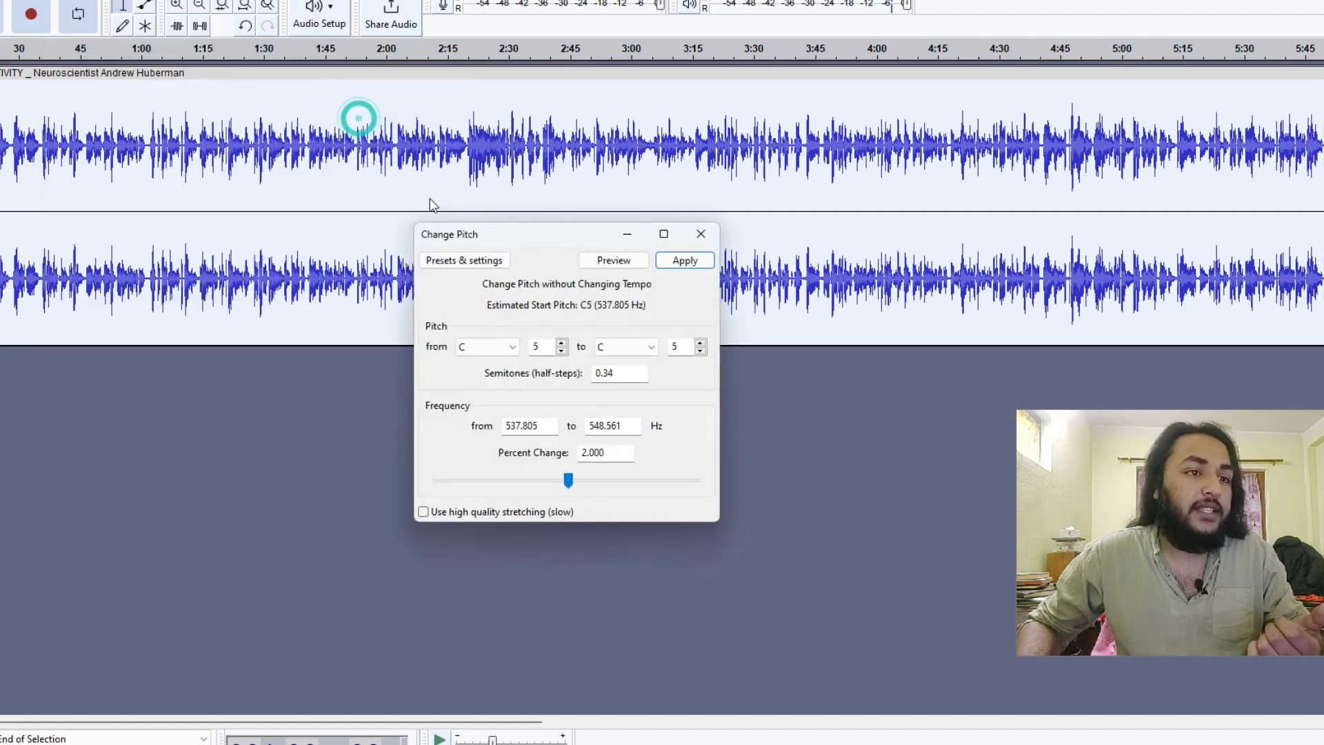
double_click(587, 452)
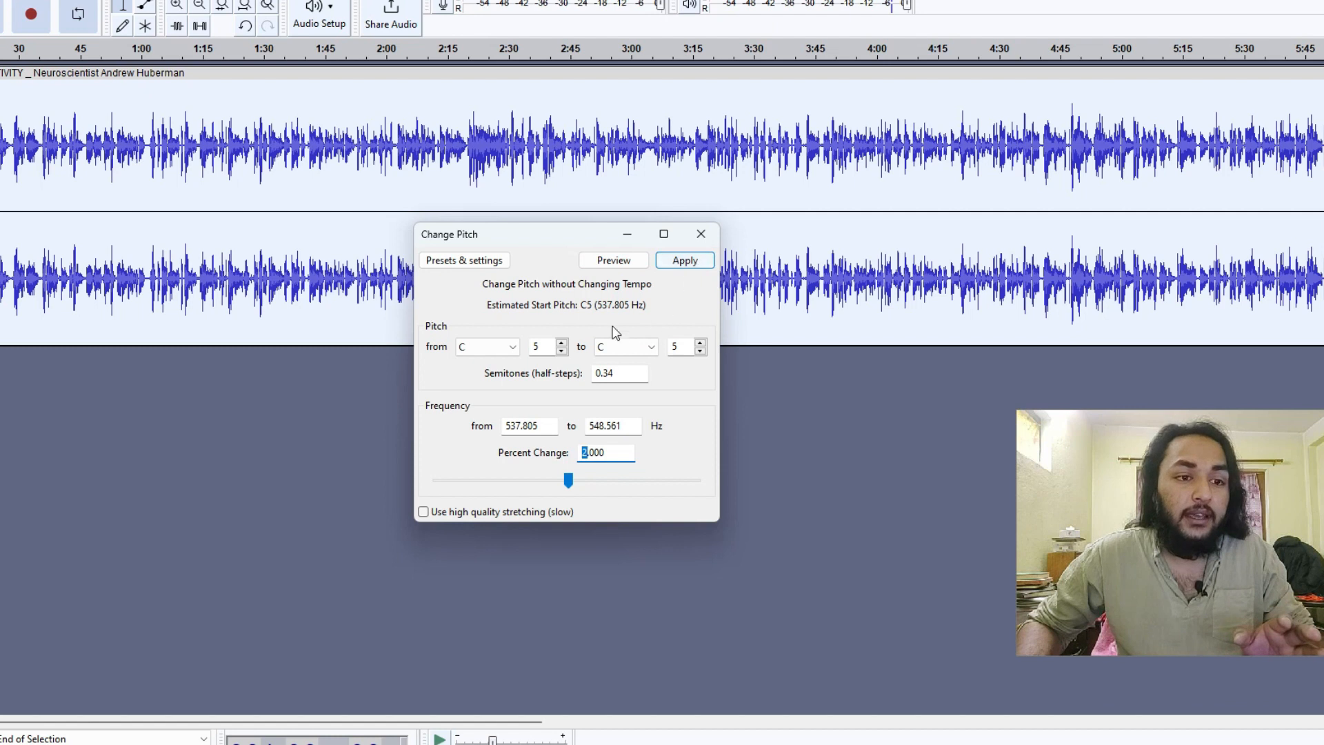
left_click(498, 354)
left_click(491, 390)
key("Tab")
type("7")
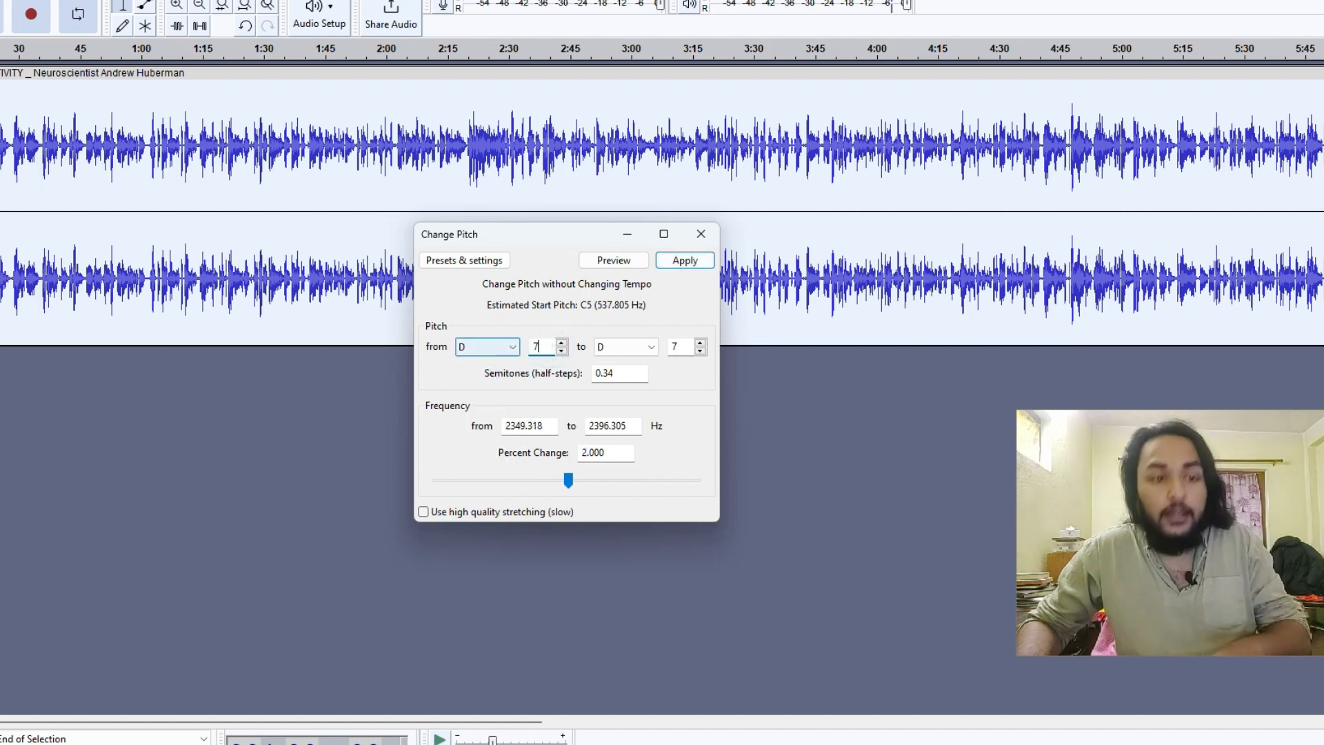
left_click(680, 261)
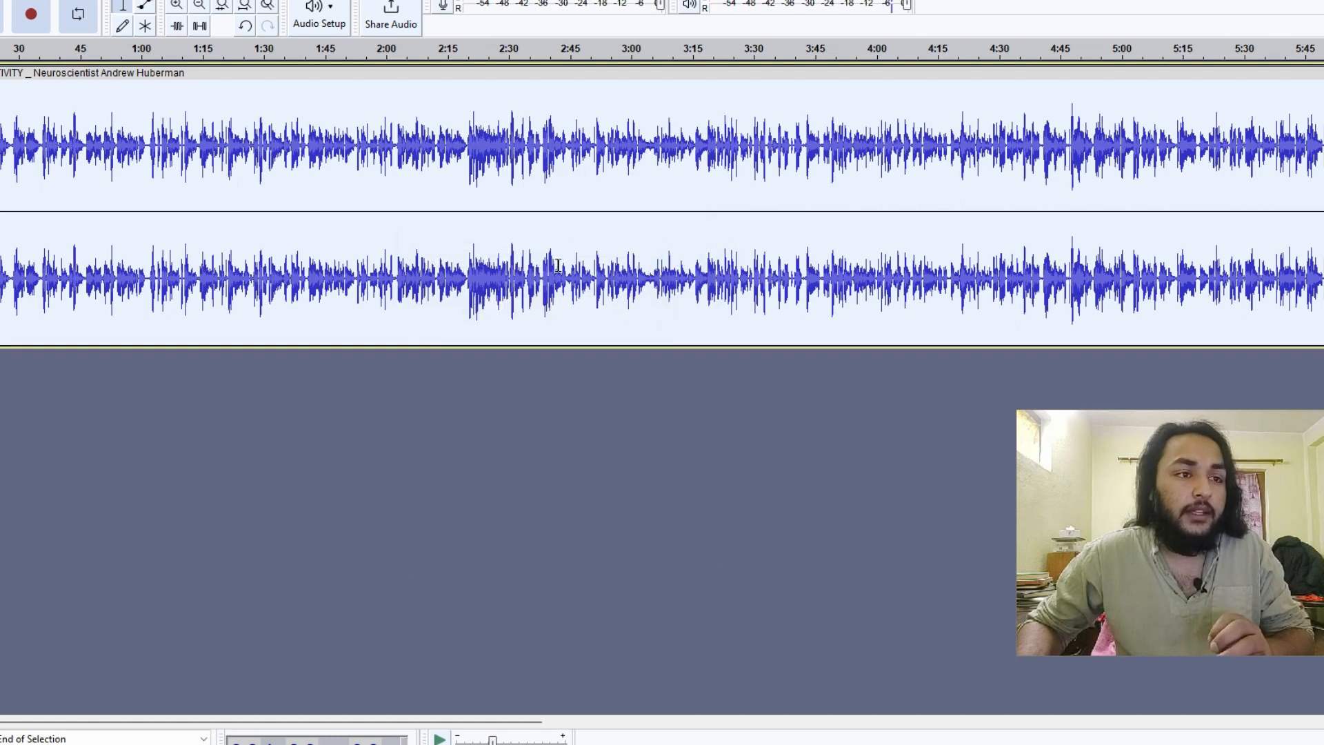
Step: Apply the Change Speed effect to the selected track with a percent change of 1.464
left_click(76, 2)
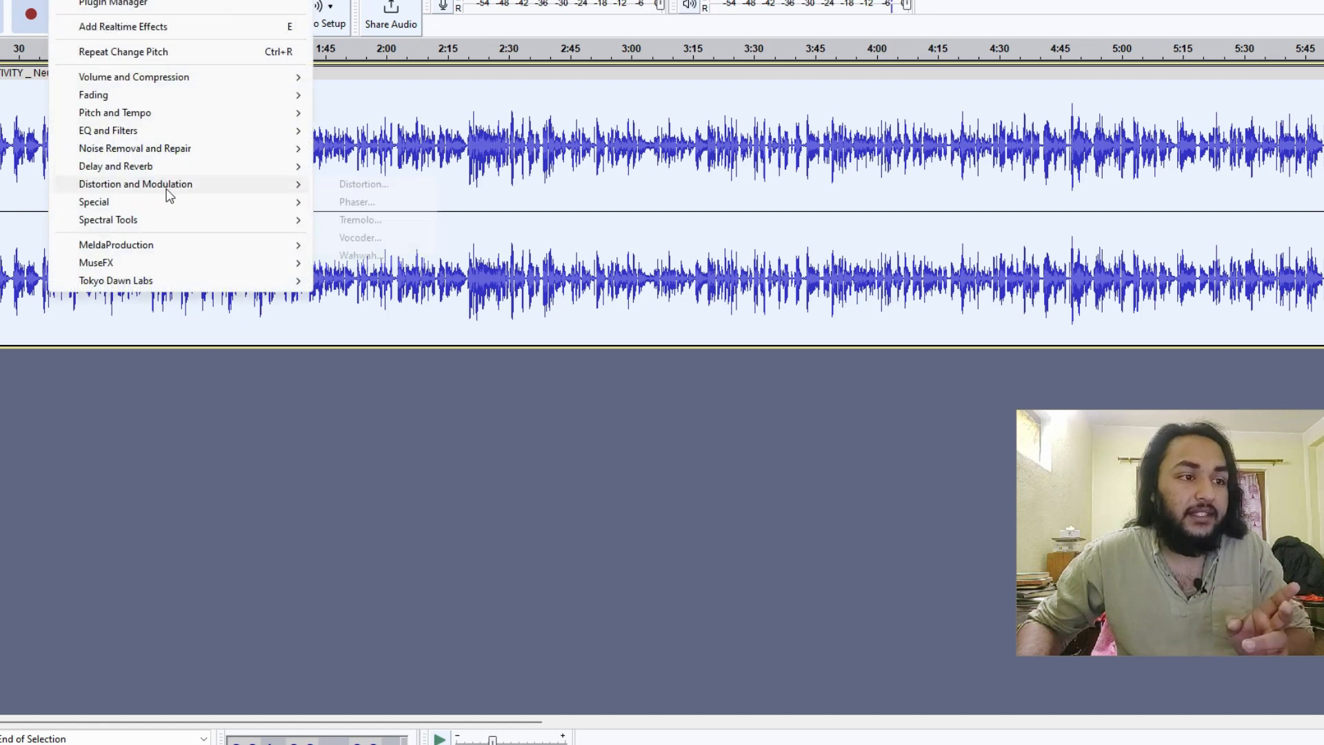
mouse_move(215, 198)
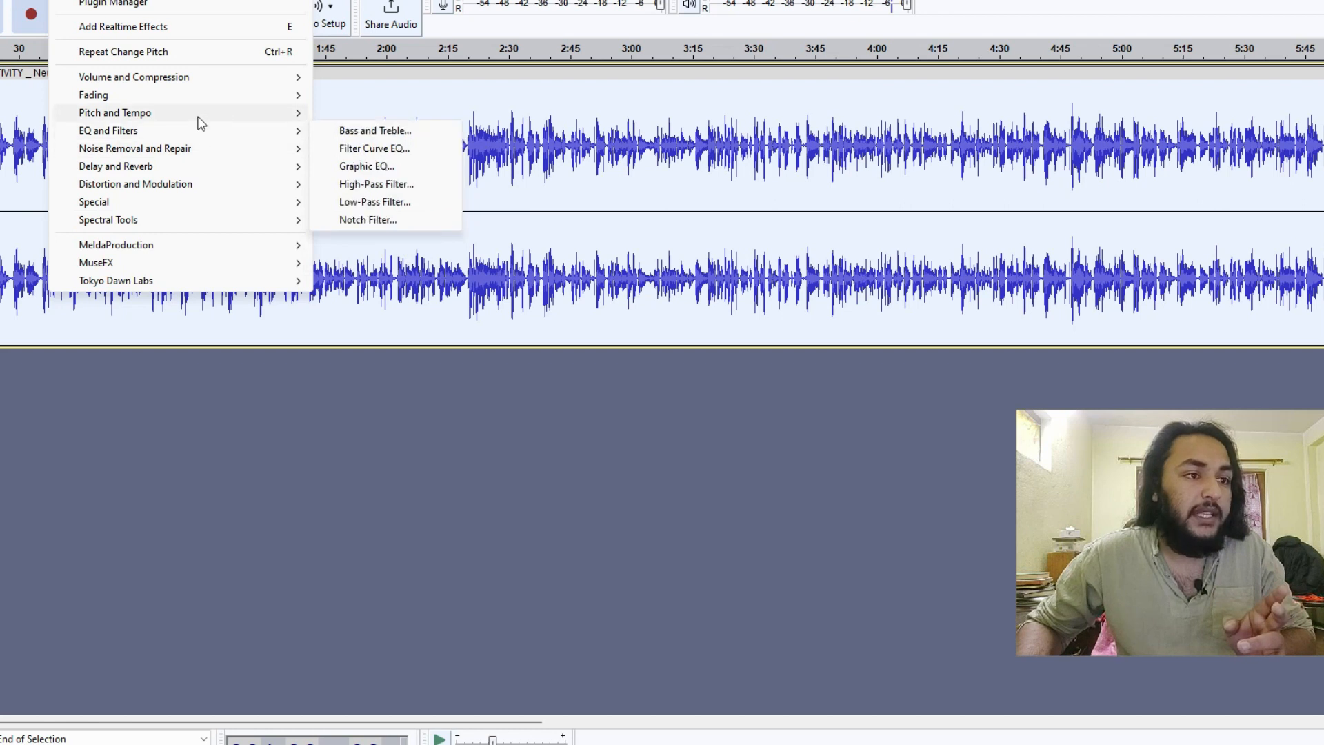
mouse_move(197, 115)
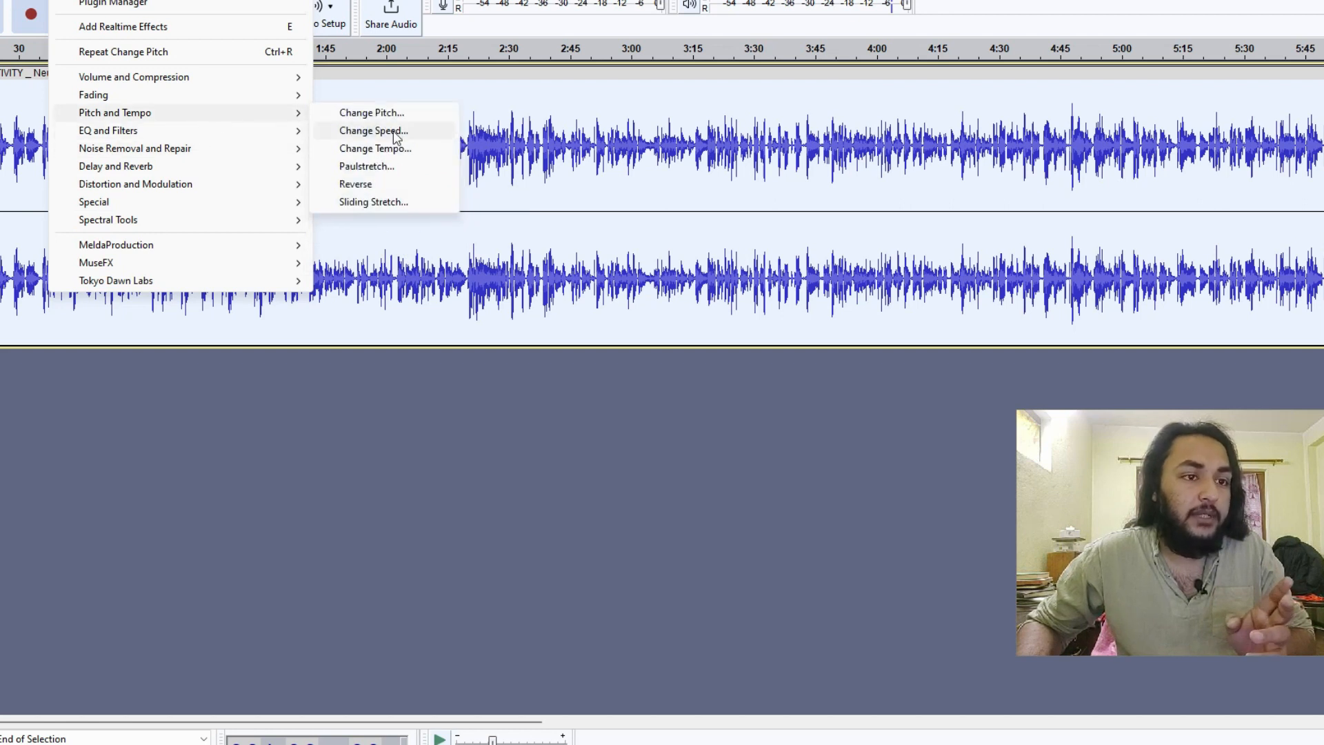
left_click(373, 131)
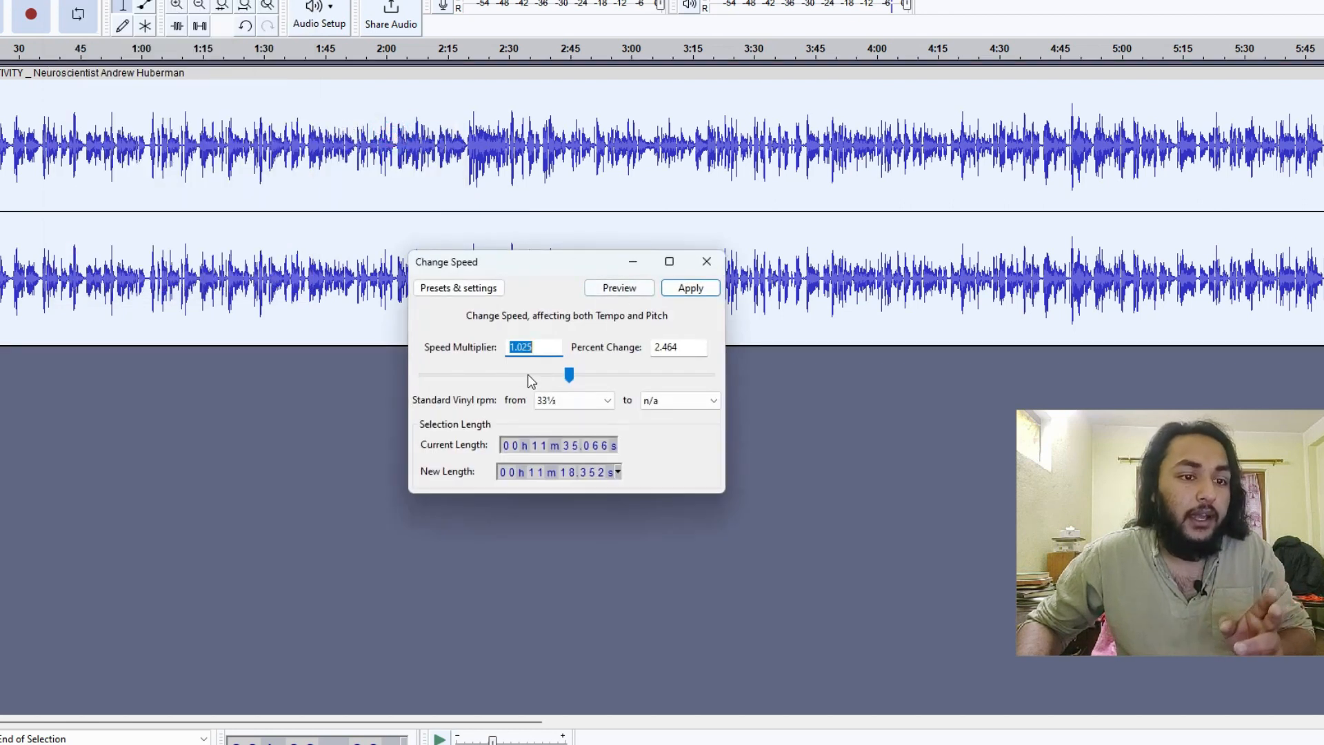
left_click_drag(662, 350, 655, 349)
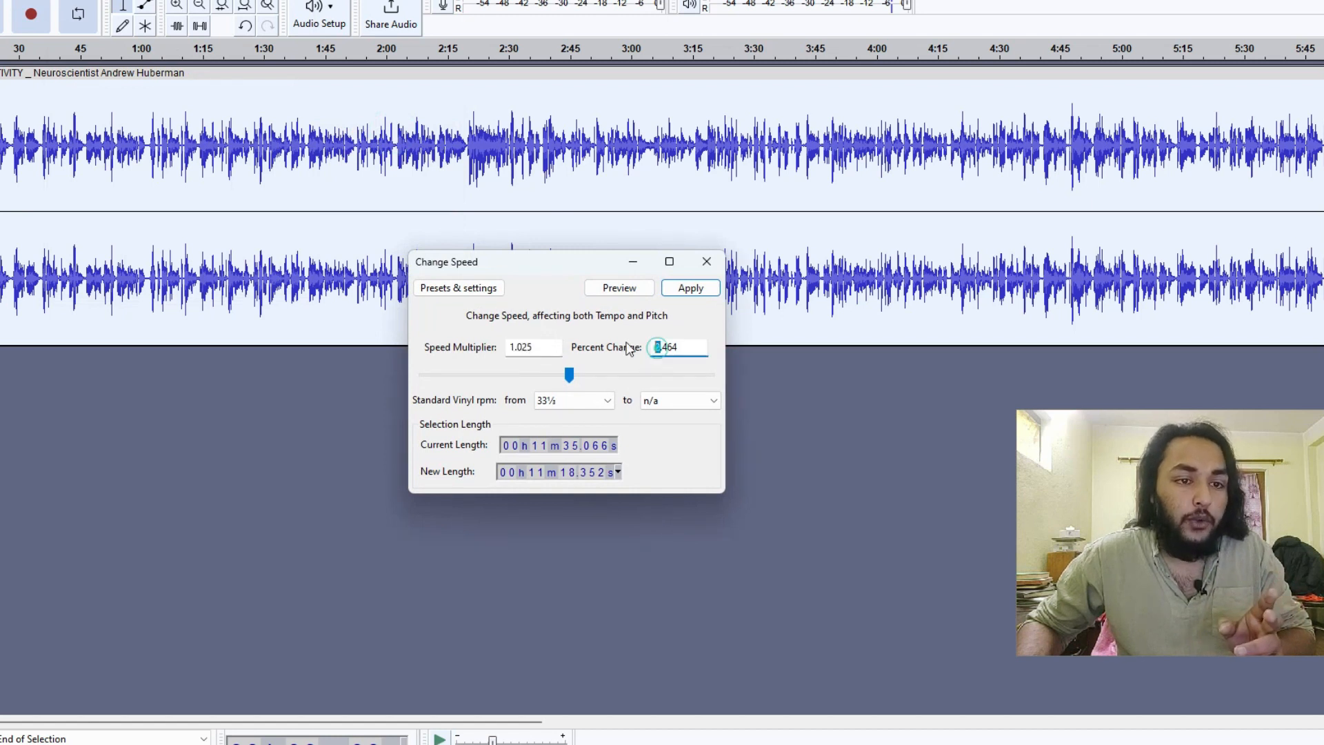
type("1")
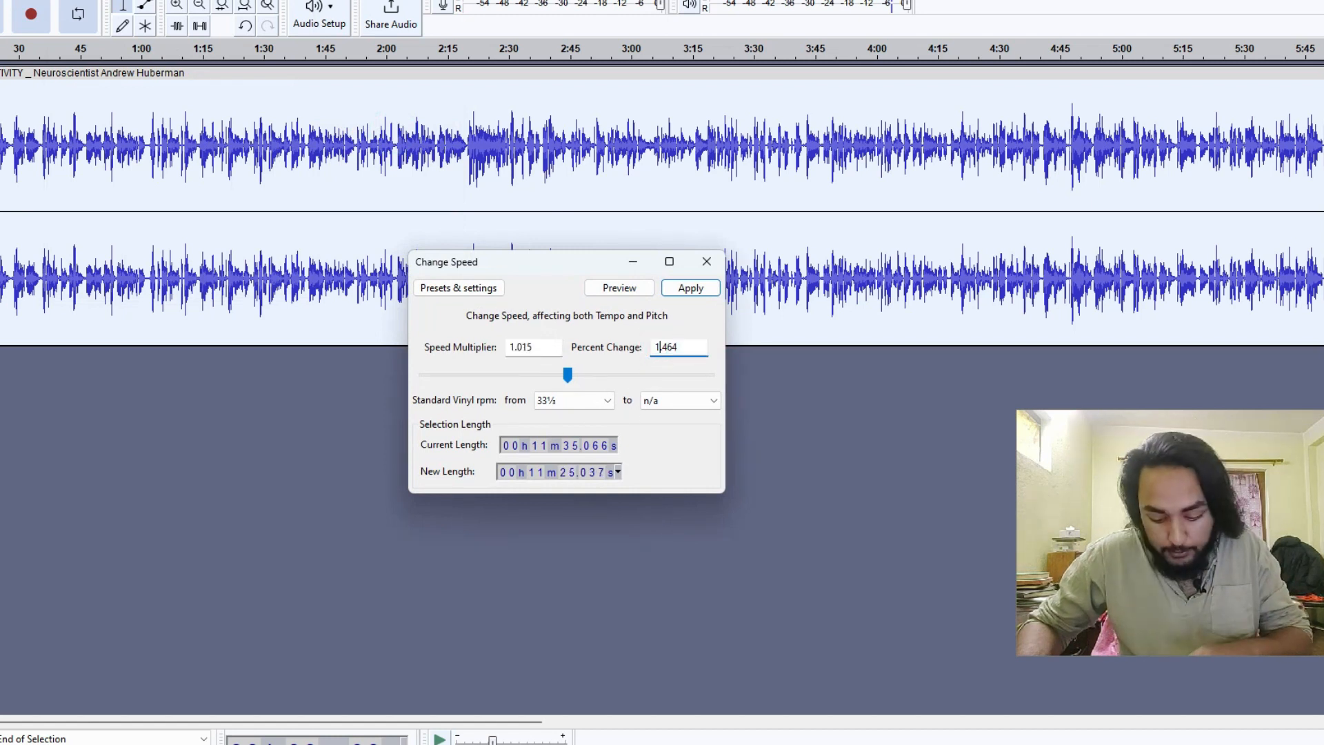
left_click(675, 292)
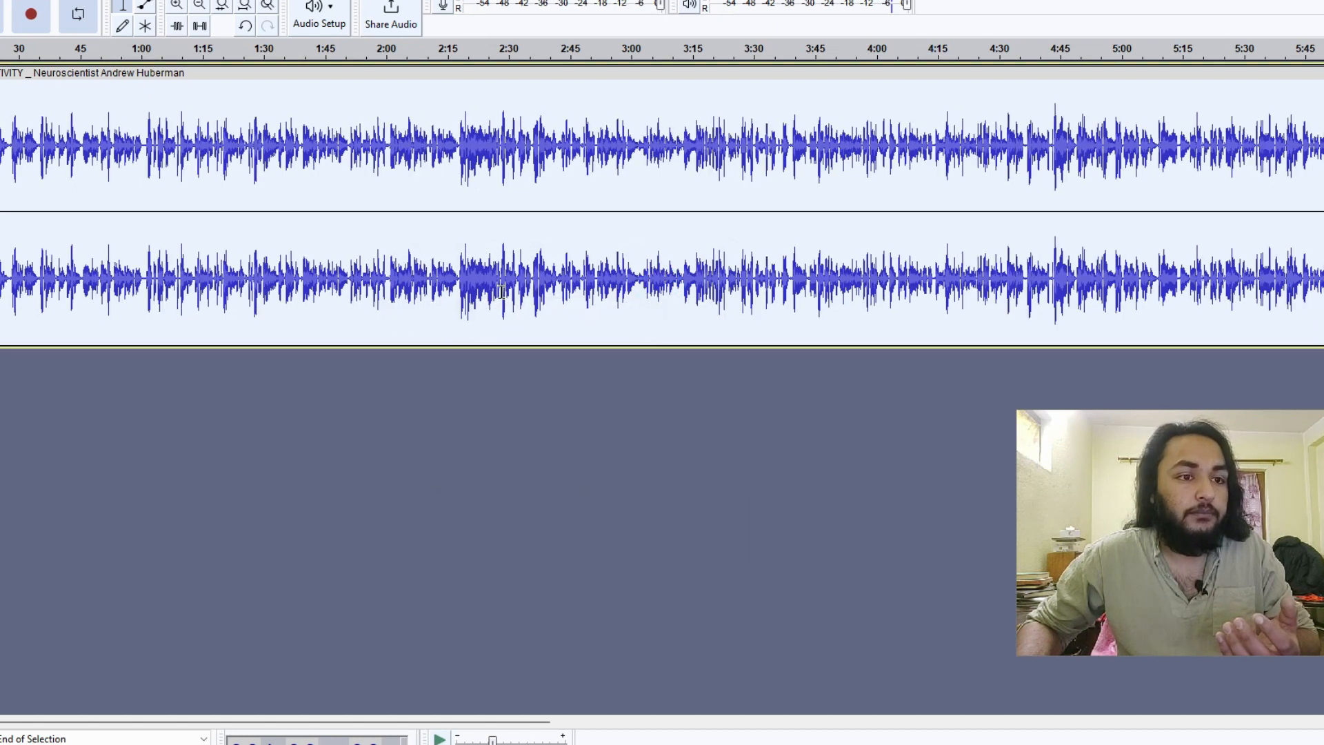
Step: Apply the Compressor effect to the selected track, keeping its existing settings
left_click(69, 2)
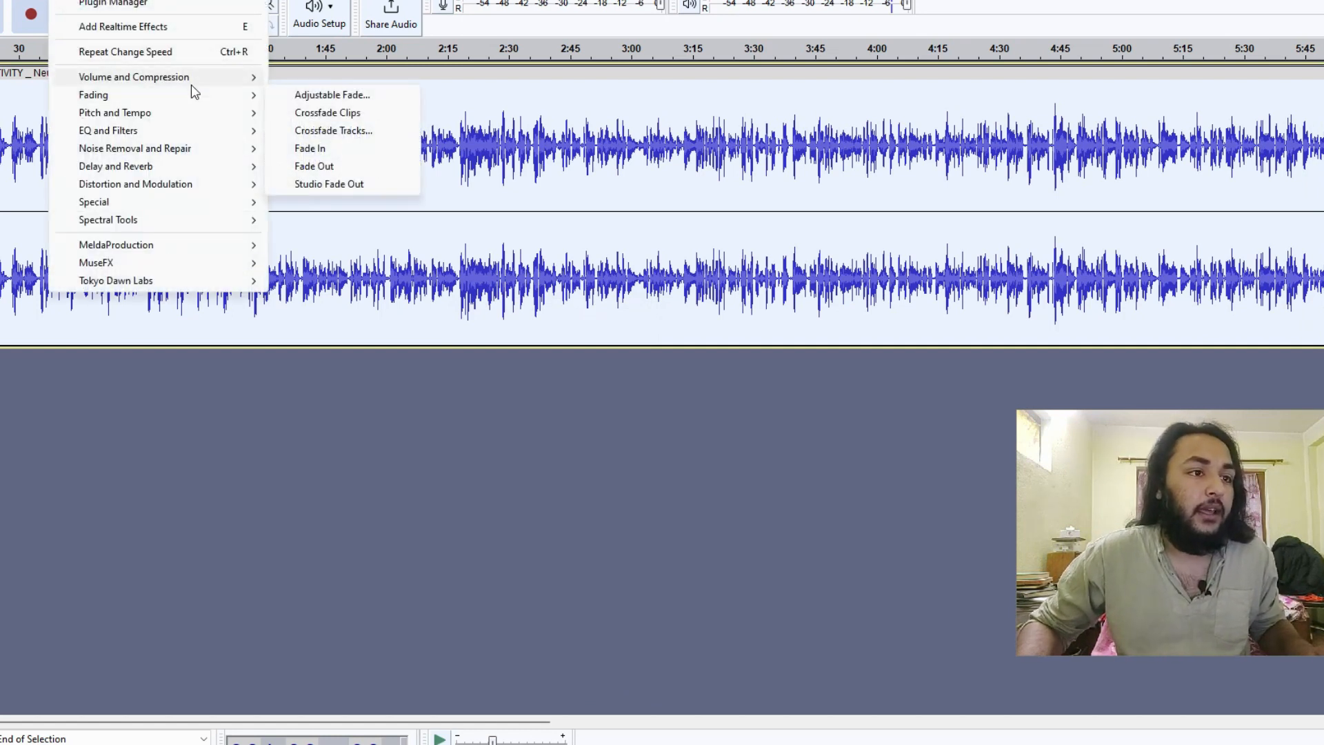
mouse_move(198, 84)
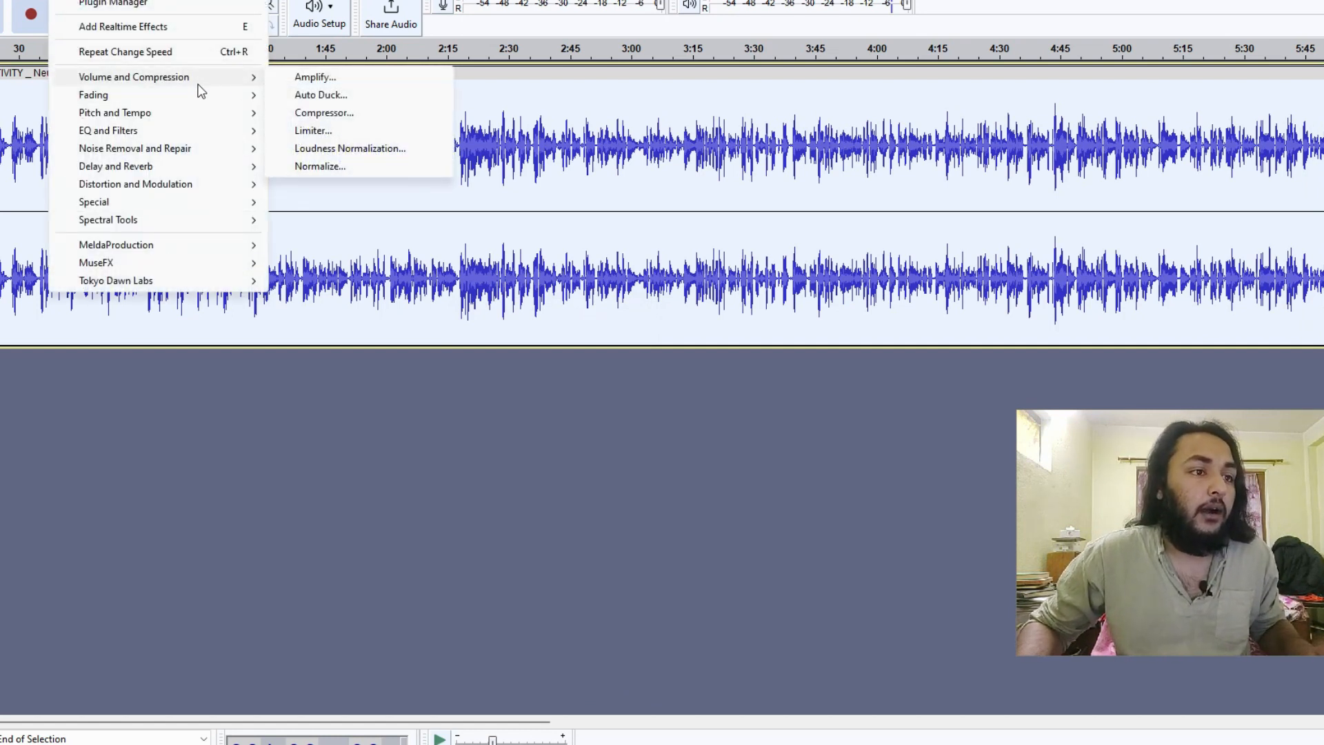
left_click(330, 114)
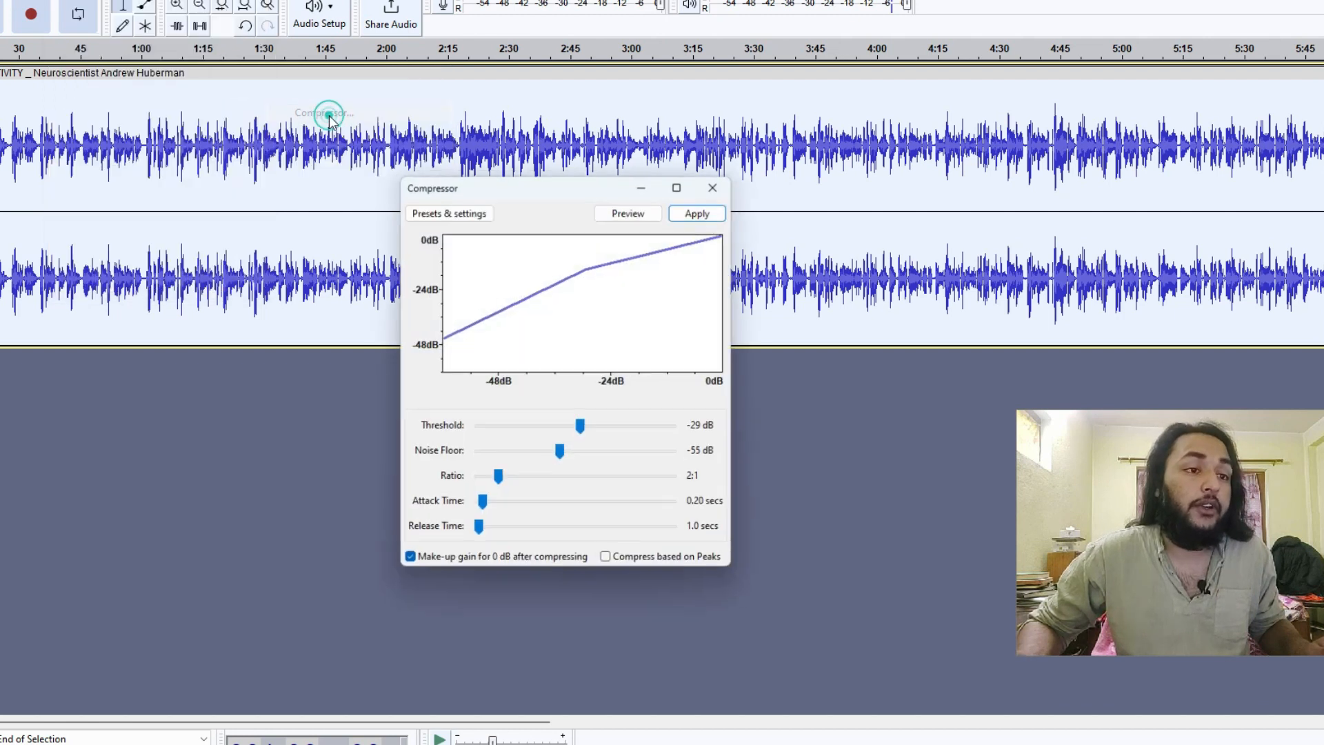
left_click(699, 211)
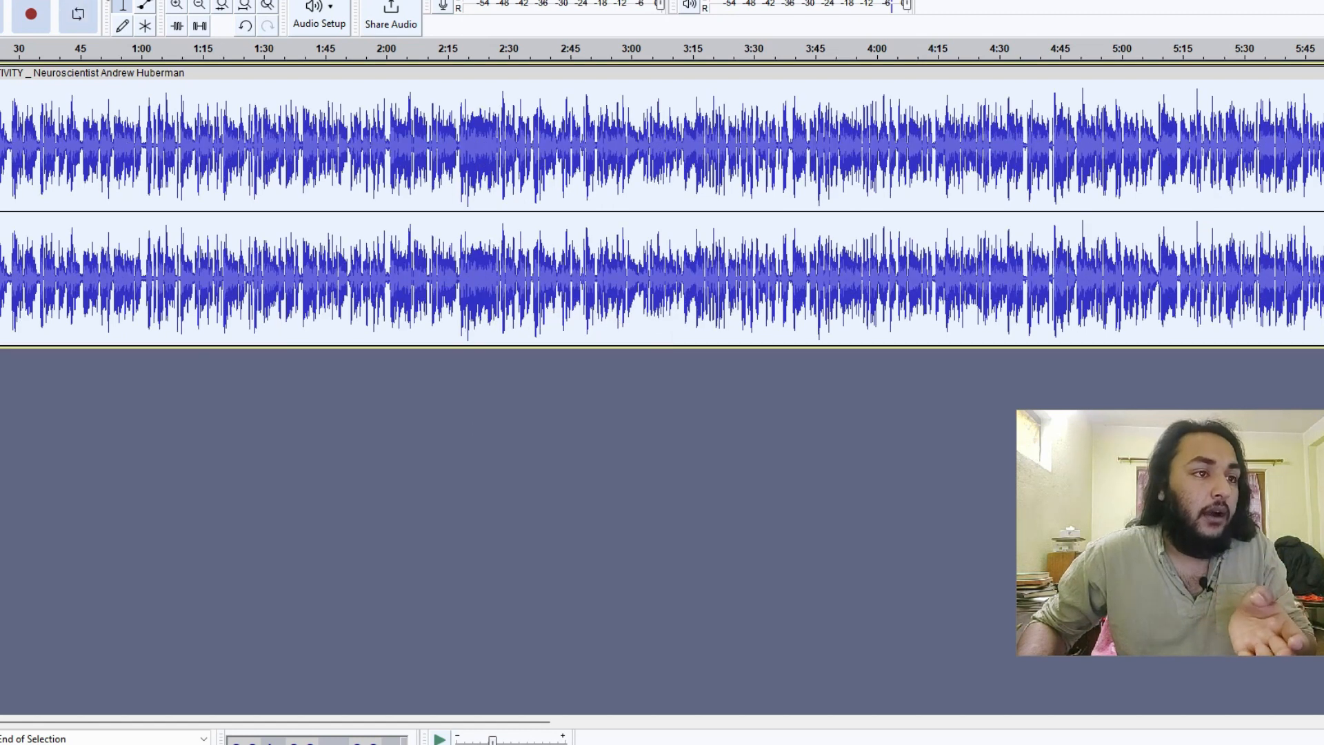
Step: Apply Truncate Silence to the selected track, truncating detected silence to 0.3 seconds
left_click(97, 0)
mouse_move(65, 1)
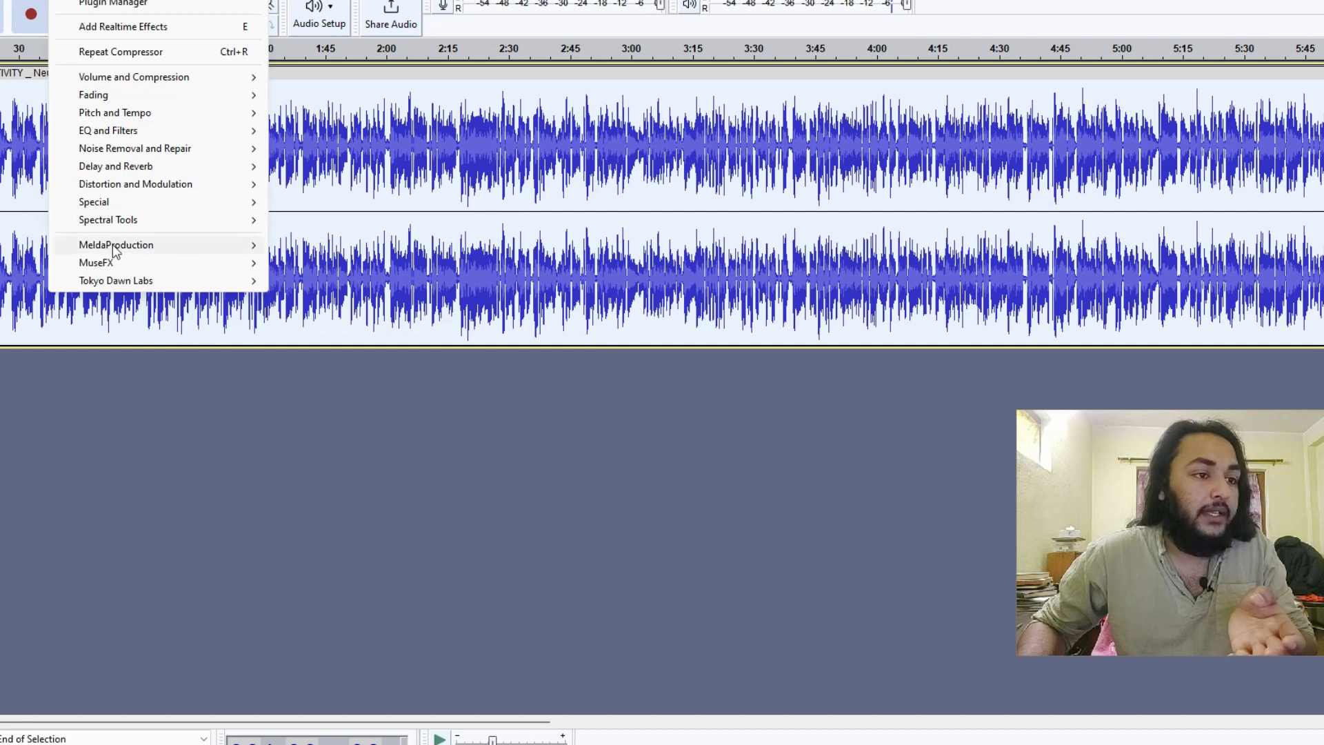
mouse_move(165, 155)
mouse_move(204, 202)
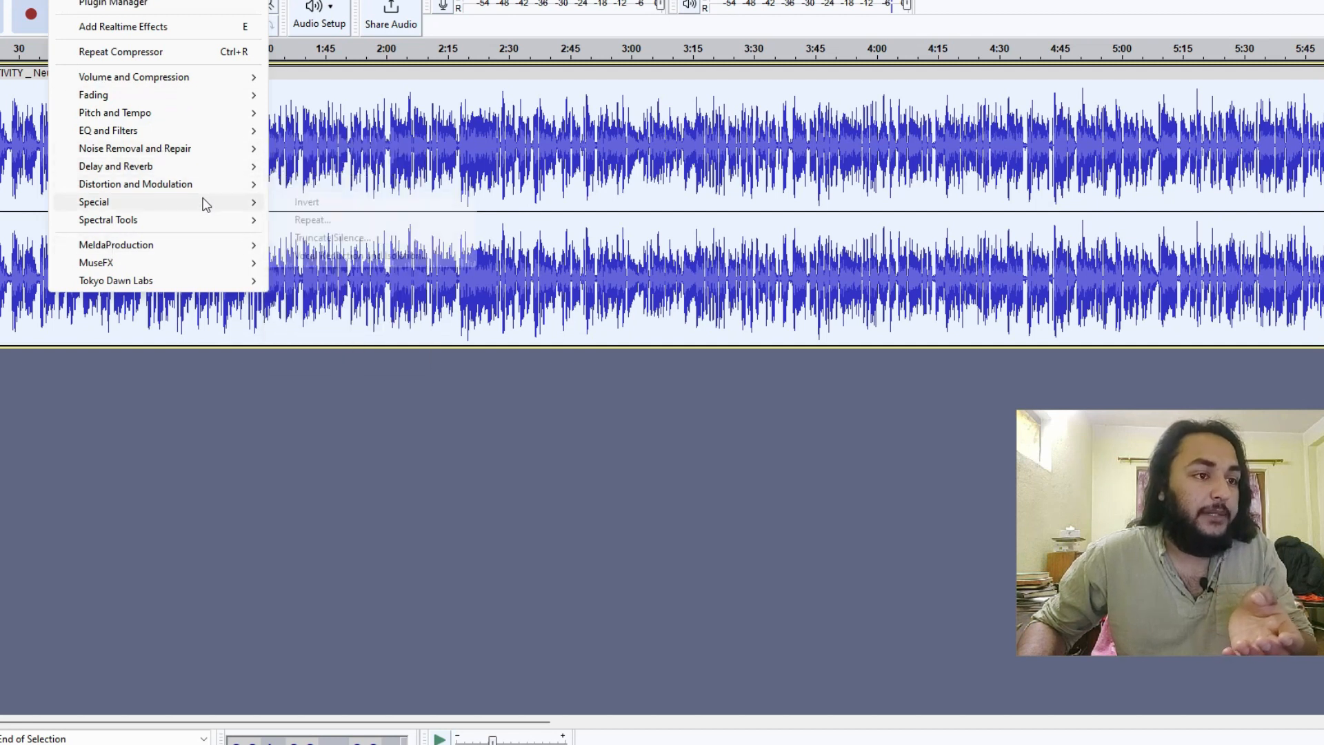
left_click(330, 238)
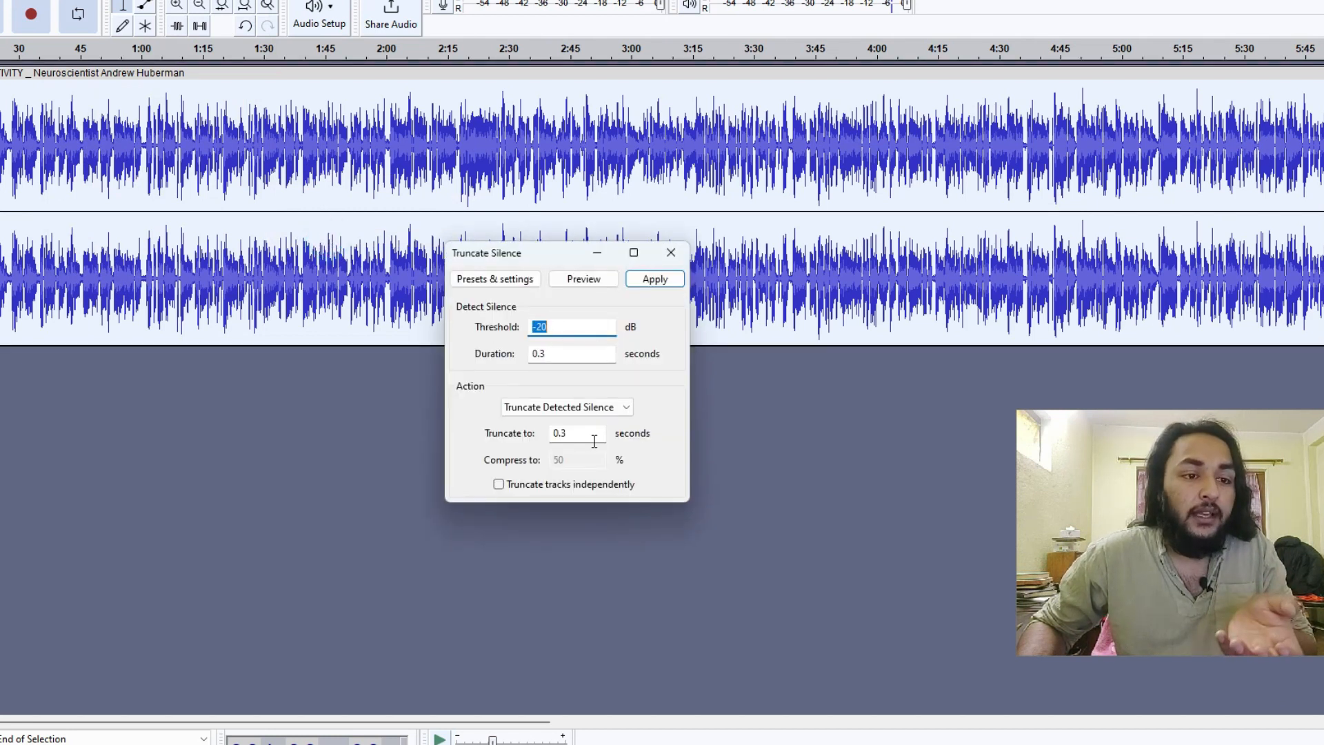
left_click(562, 436)
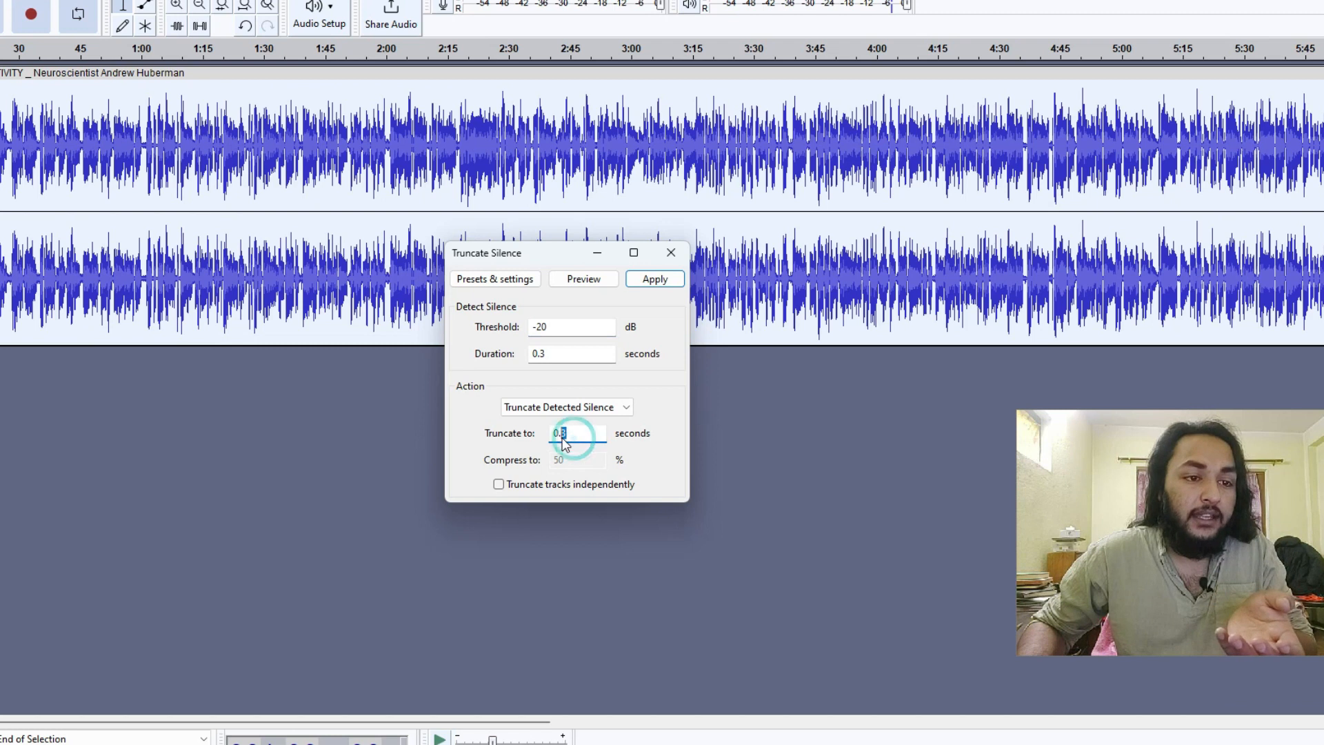
left_click(563, 437)
left_click(571, 434)
key("BackSpace")
type("3")
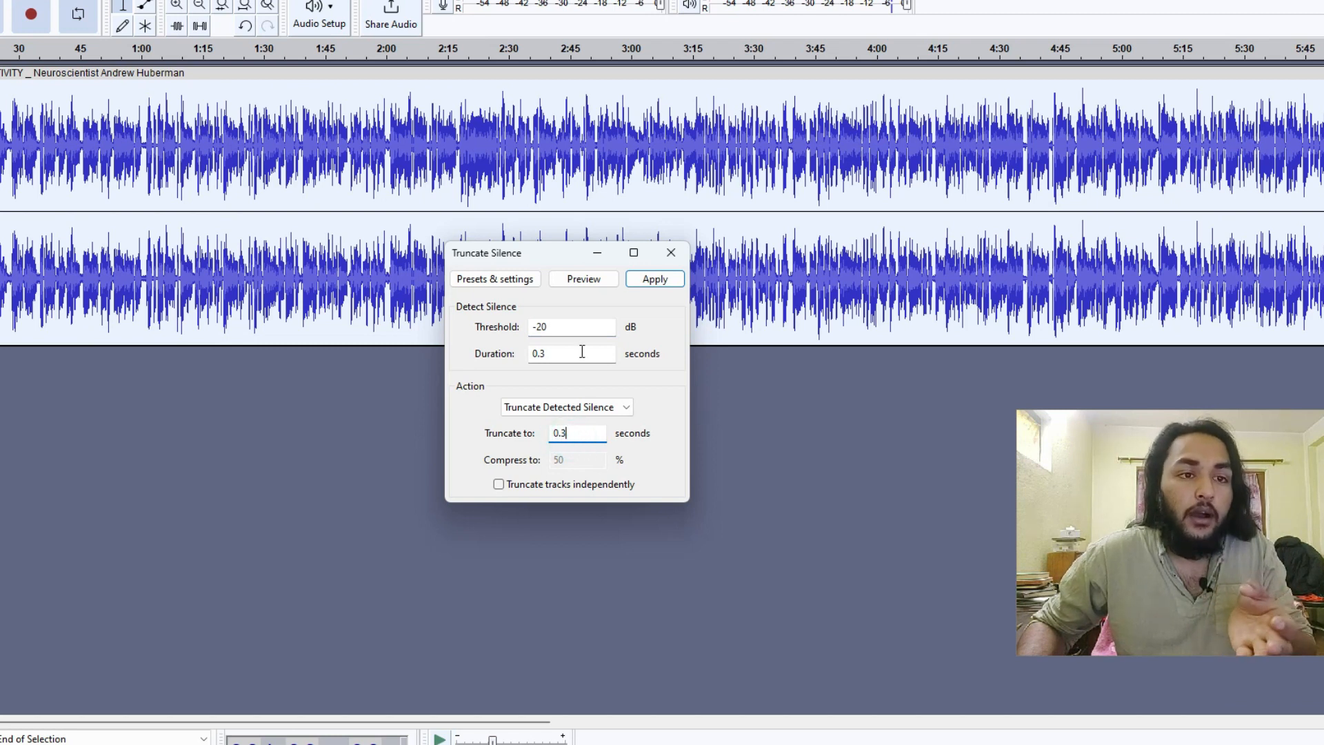
left_click(647, 284)
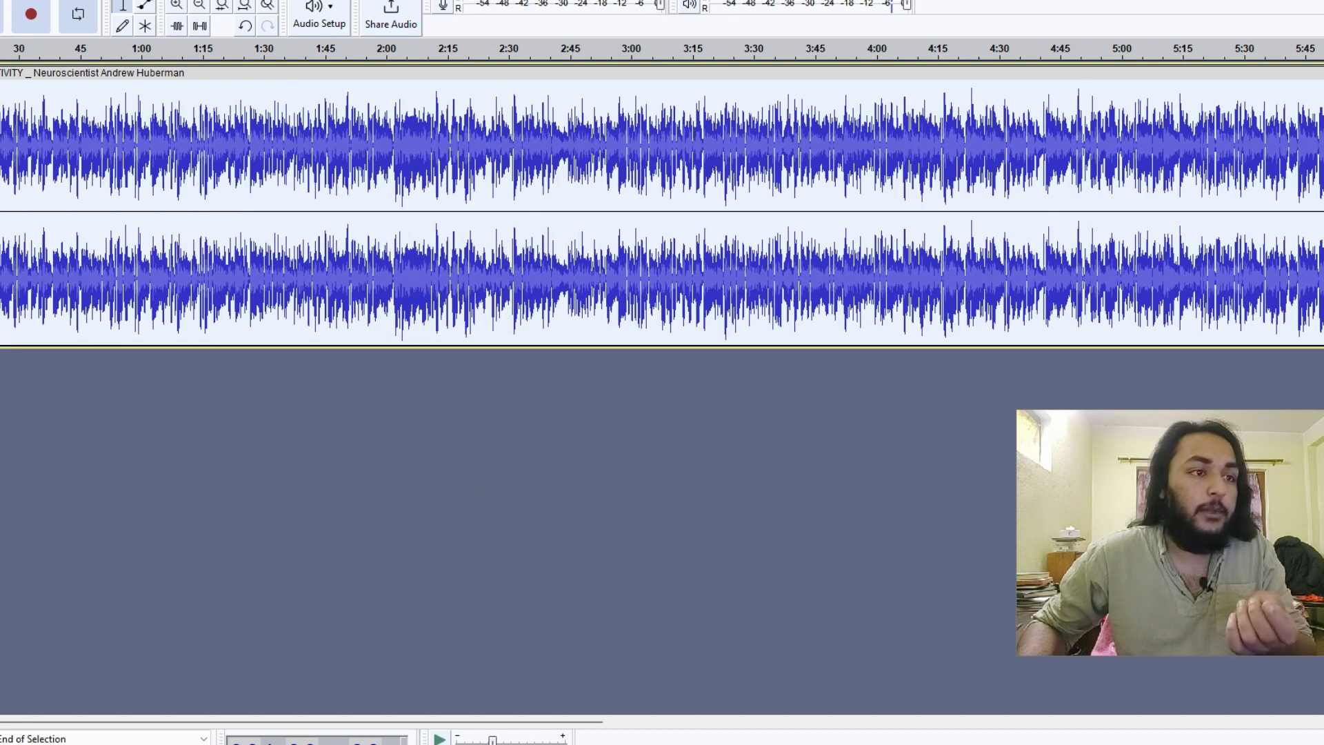
left_click(107, 0)
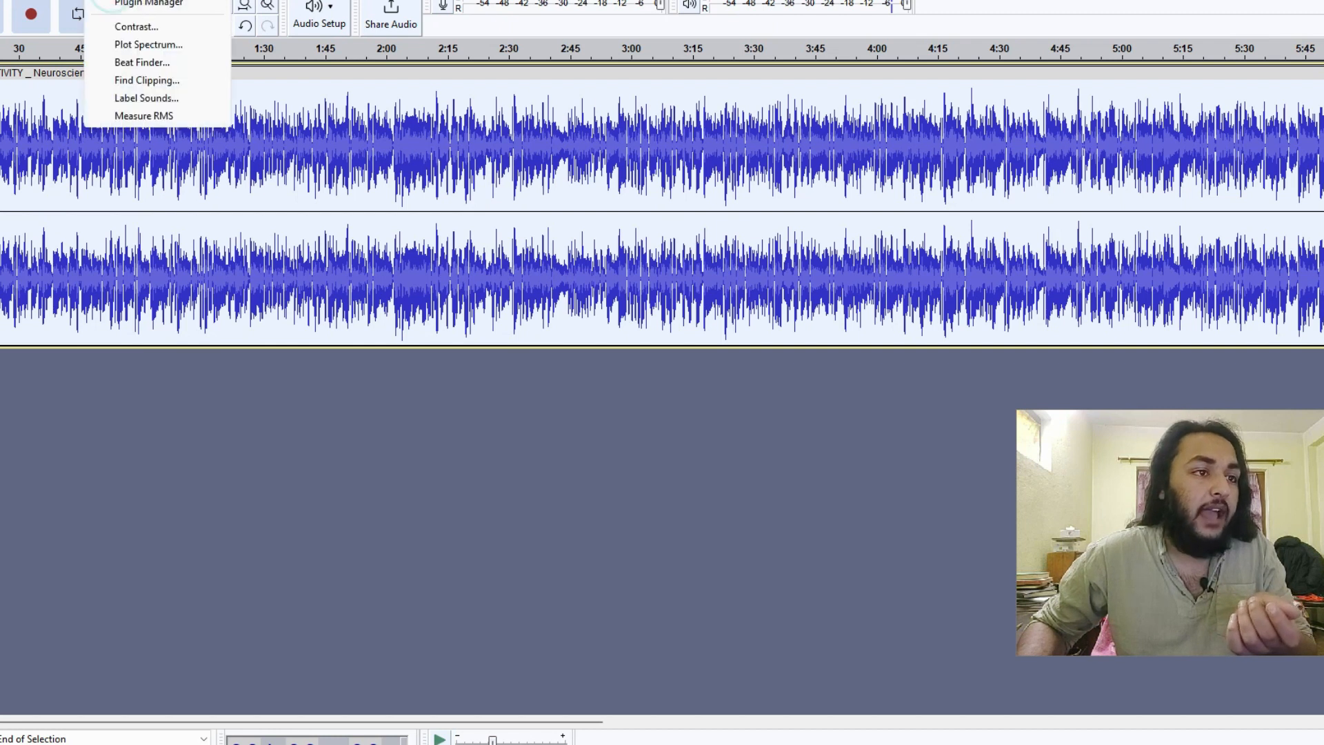
mouse_move(66, 0)
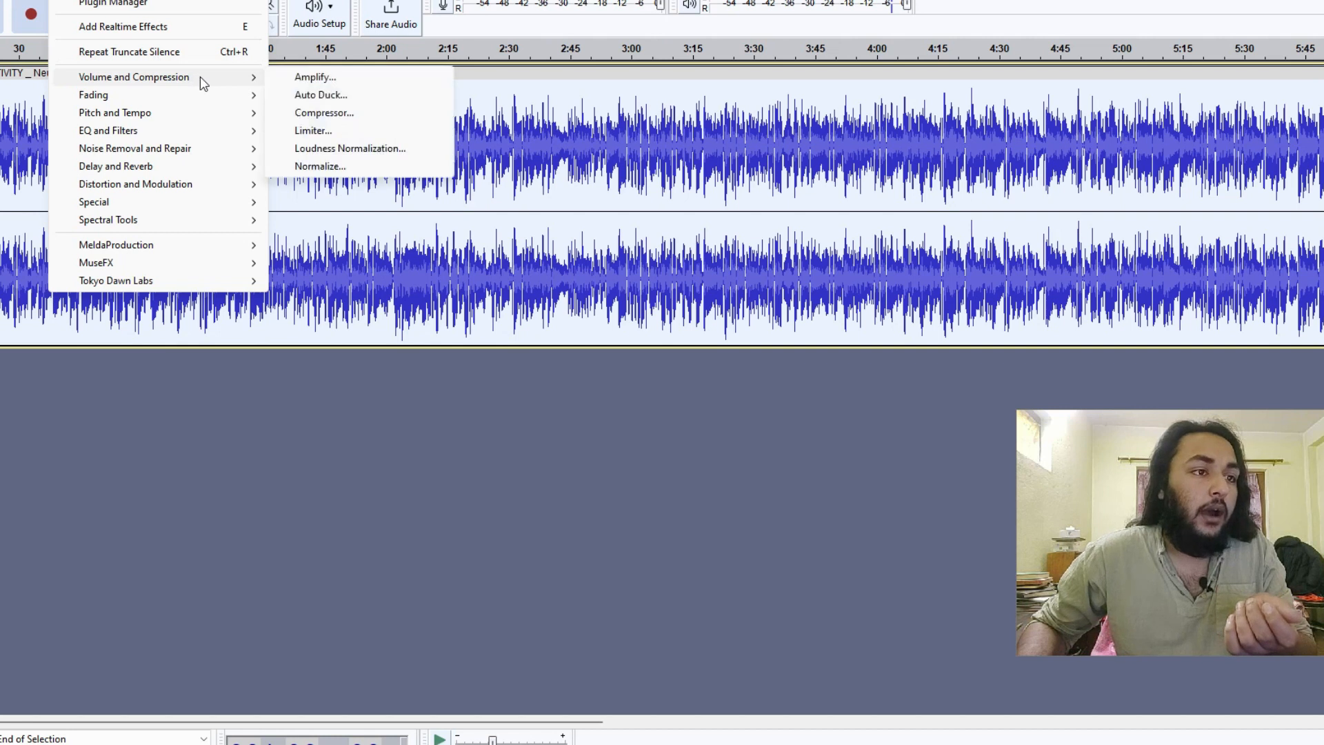
mouse_move(219, 132)
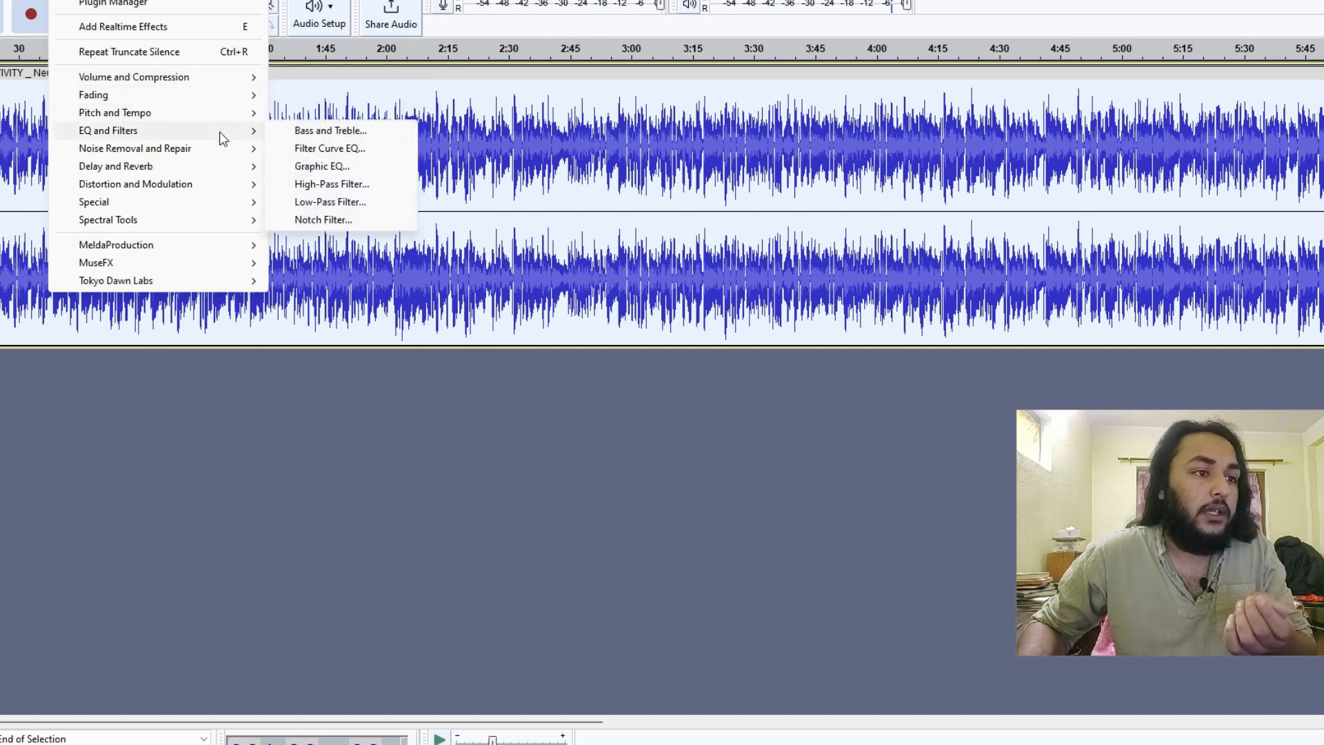
left_click(325, 134)
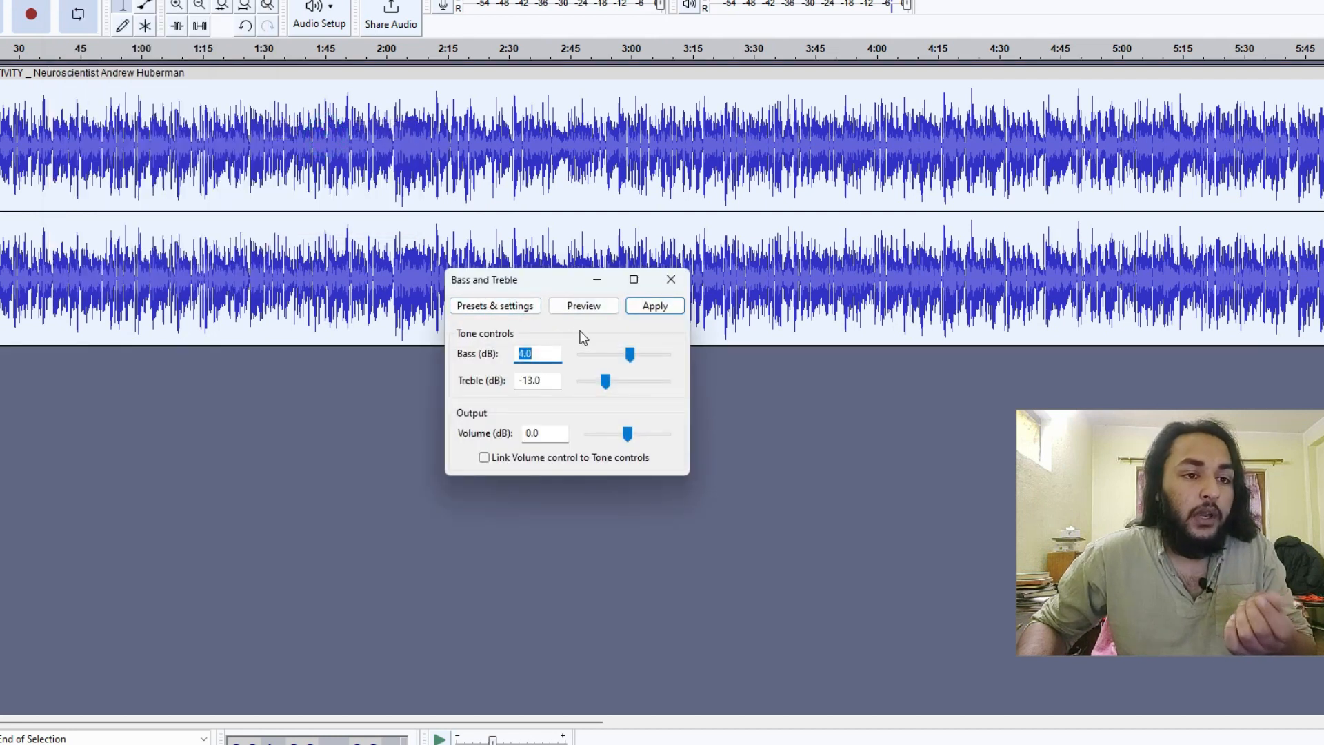
left_click(495, 308)
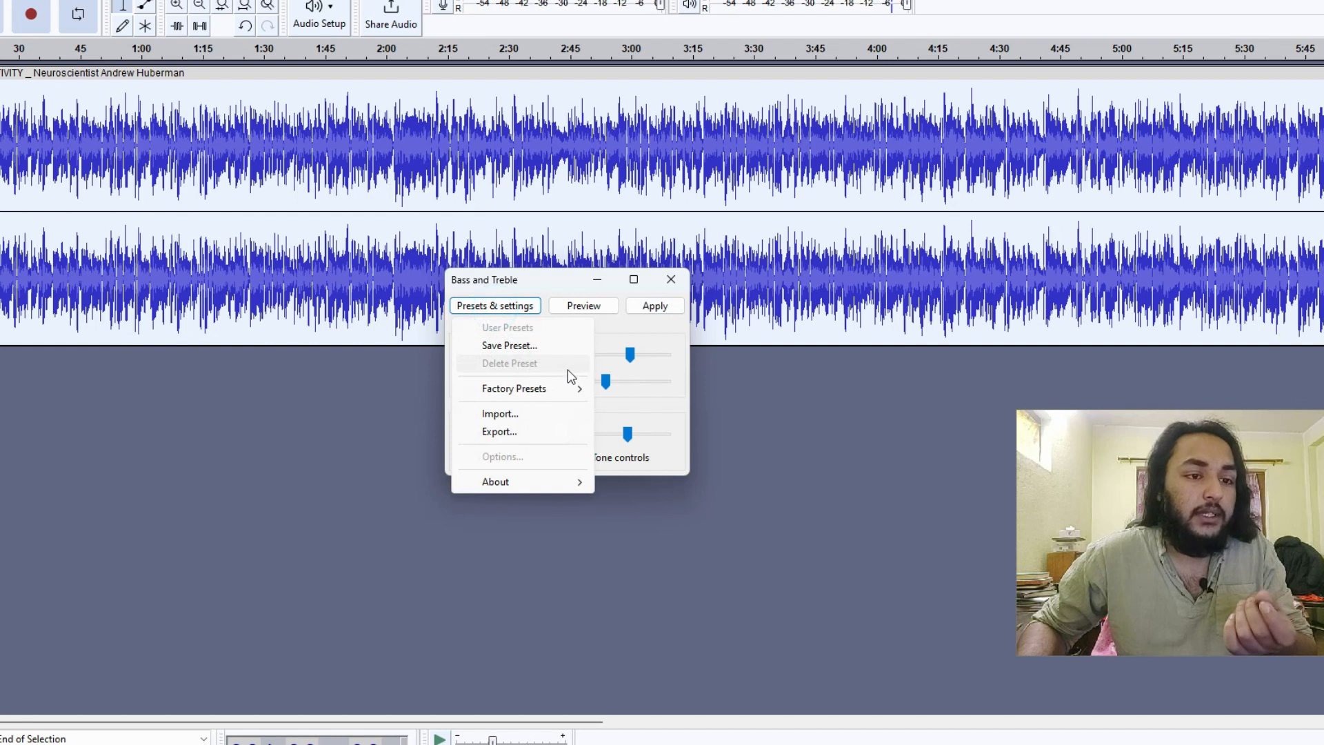
left_click(577, 386)
left_click(642, 389)
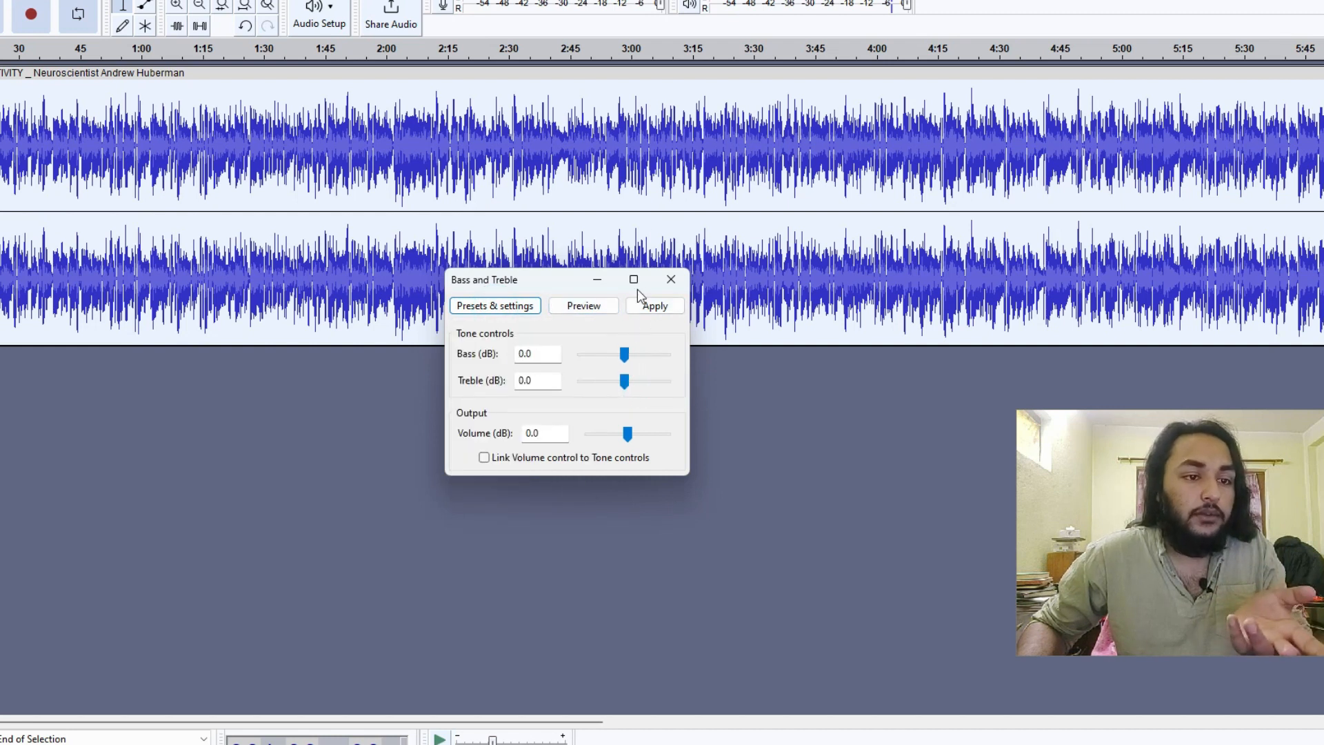
left_click(671, 279)
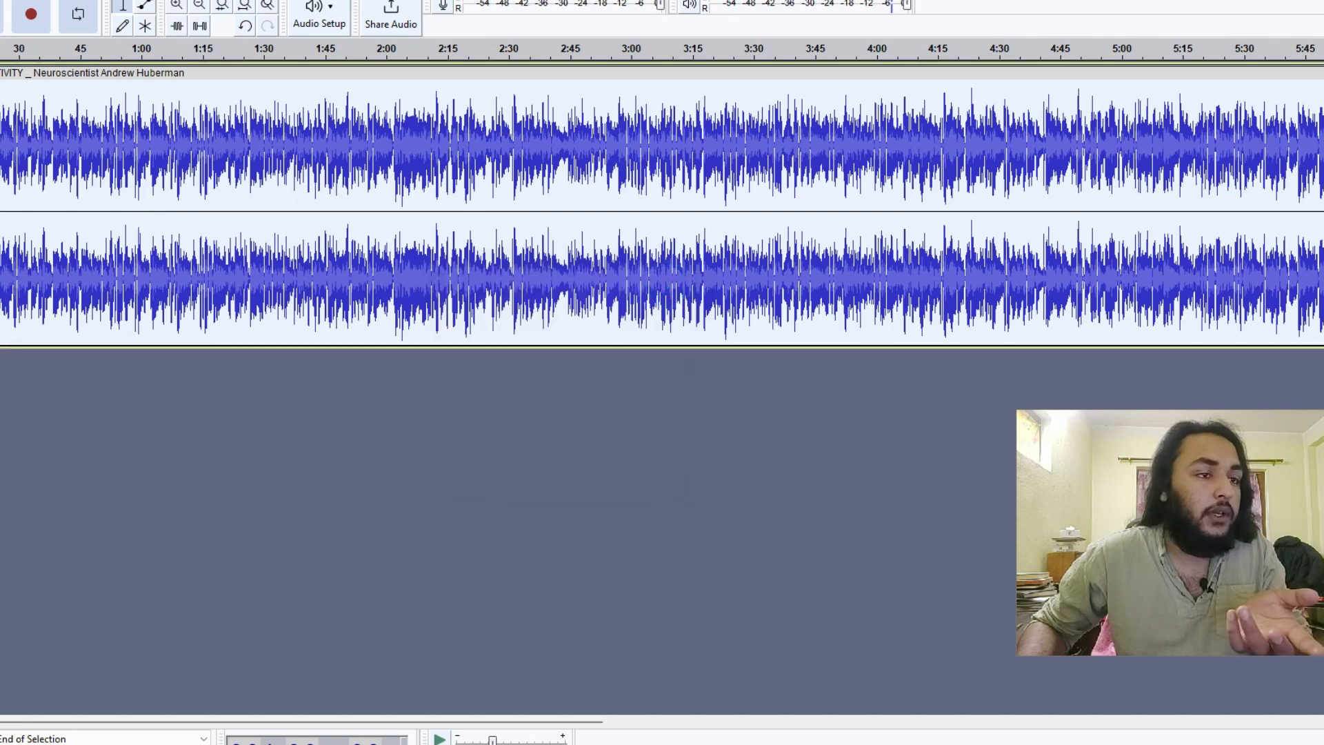
Step: Apply the Filter Curve EQ effect to the selected track using the Bass Boost factory preset
key("alt+c")
mouse_move(172, 112)
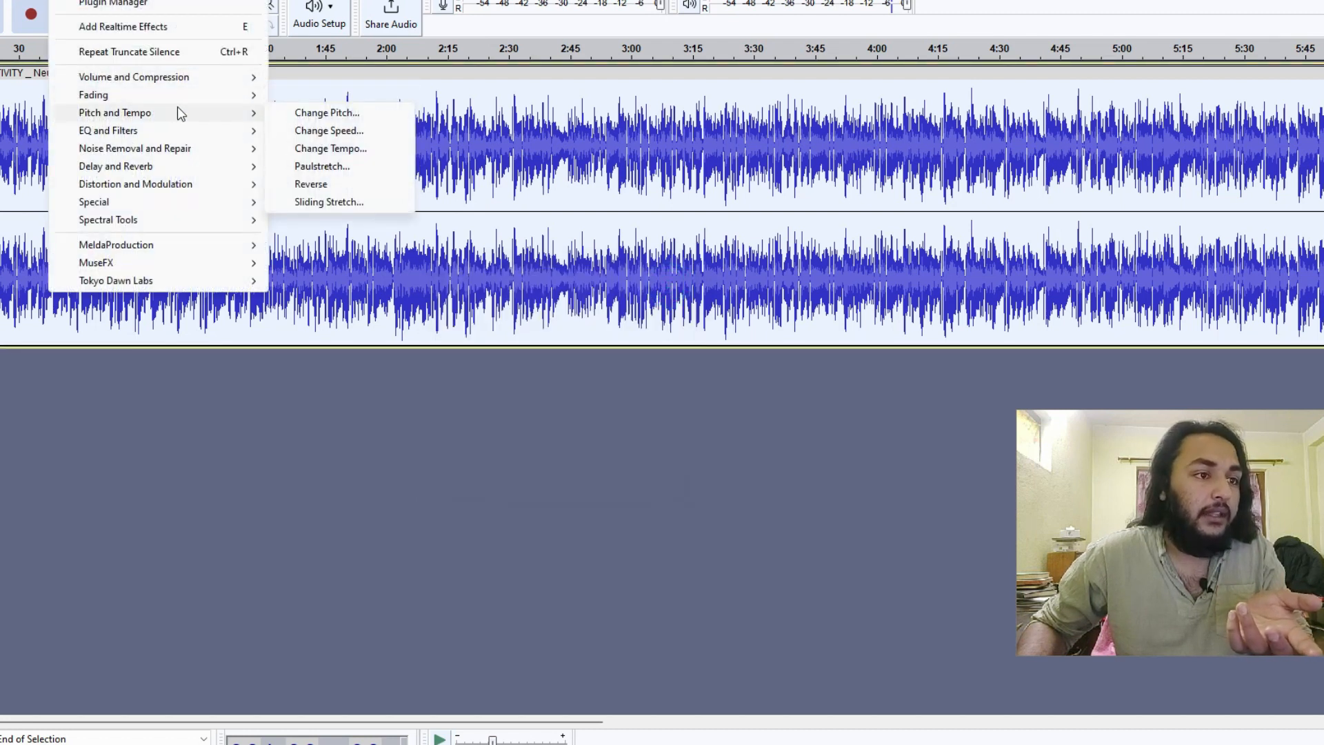
mouse_move(198, 133)
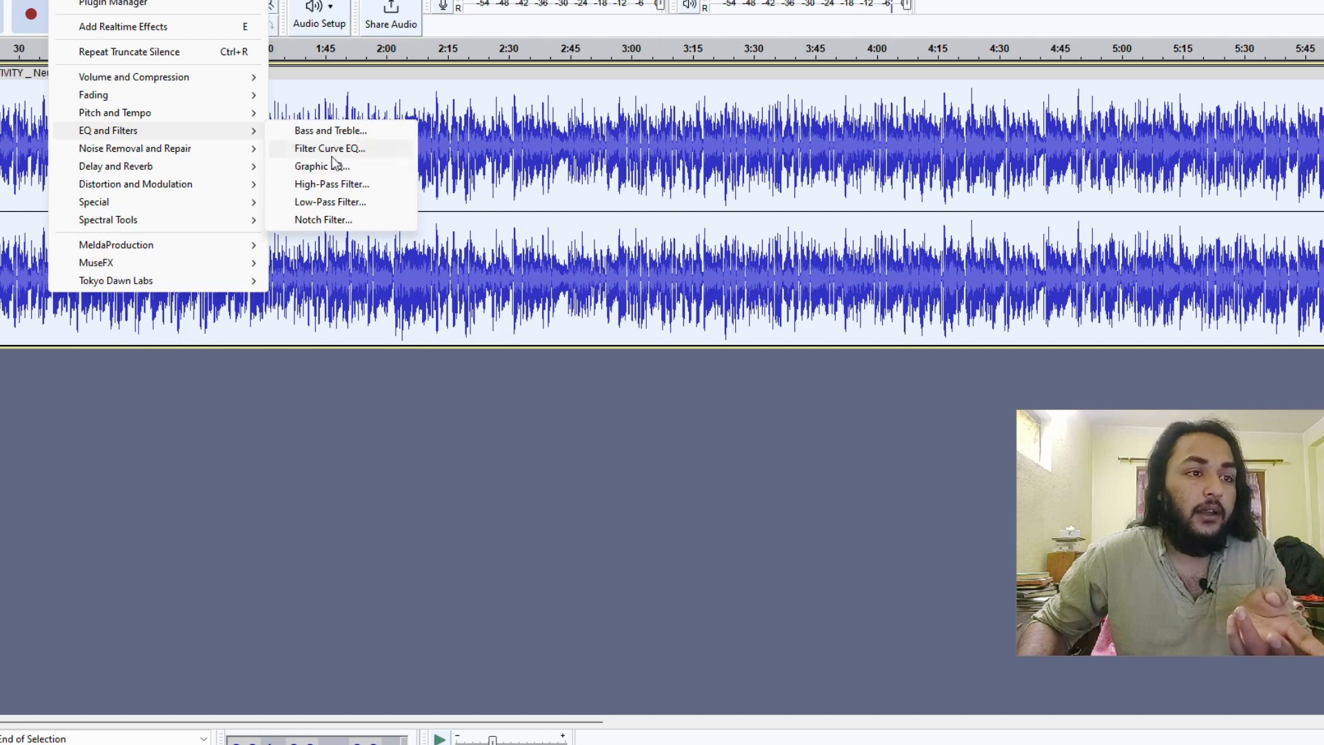
left_click(330, 148)
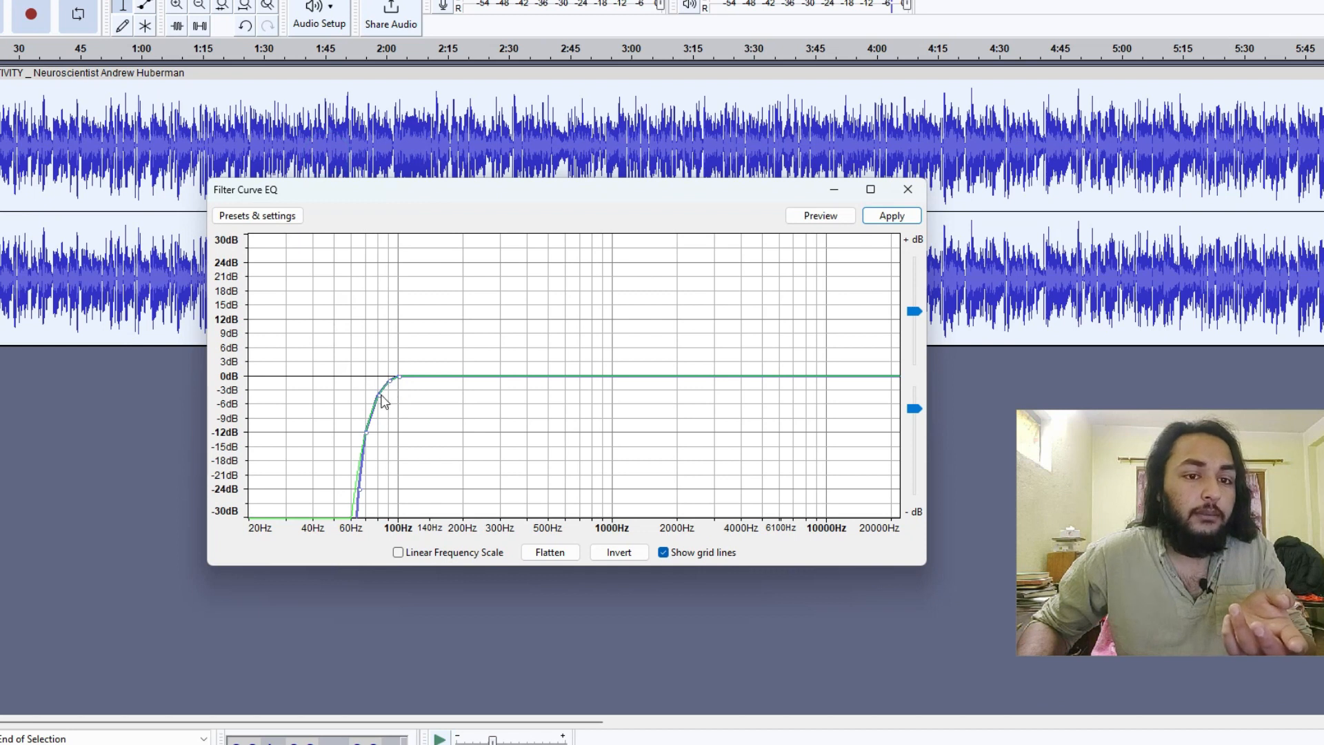
left_click(362, 428)
left_click(352, 469)
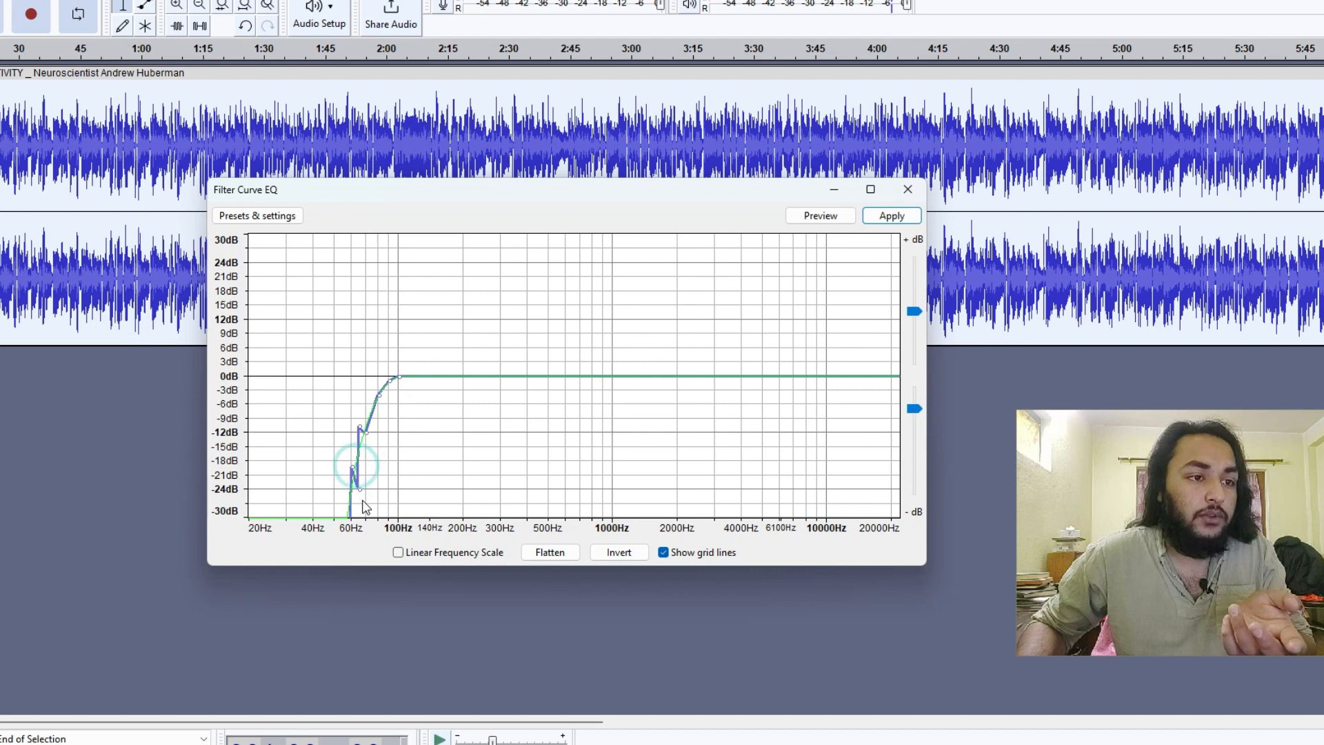
left_click(257, 215)
left_click(312, 296)
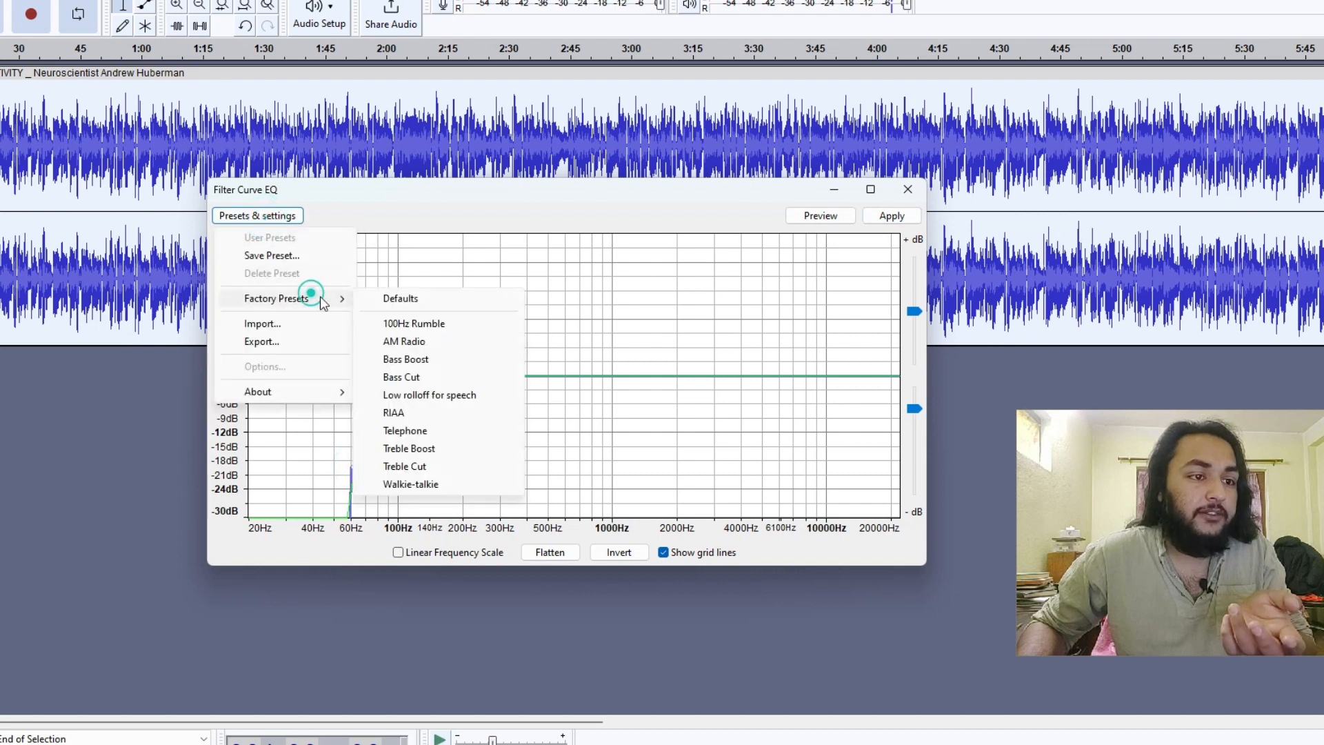
left_click(421, 362)
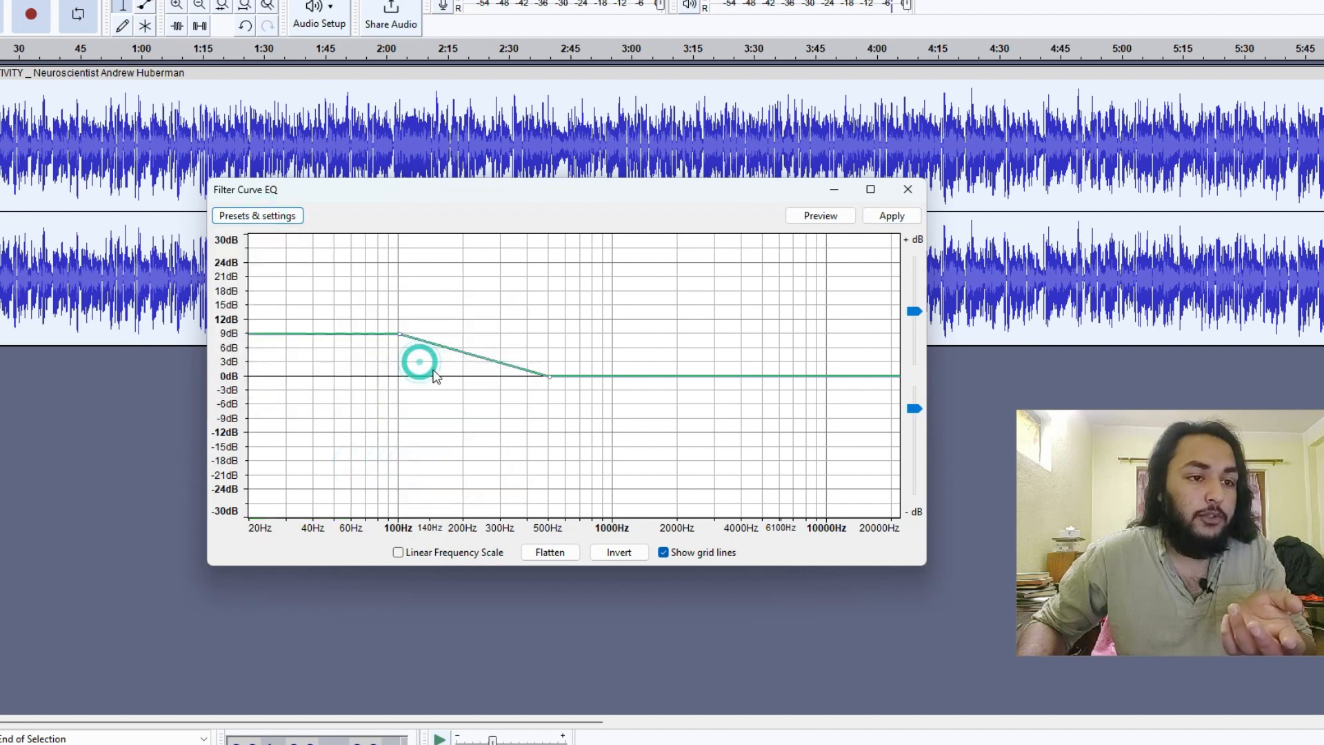
left_click(890, 217)
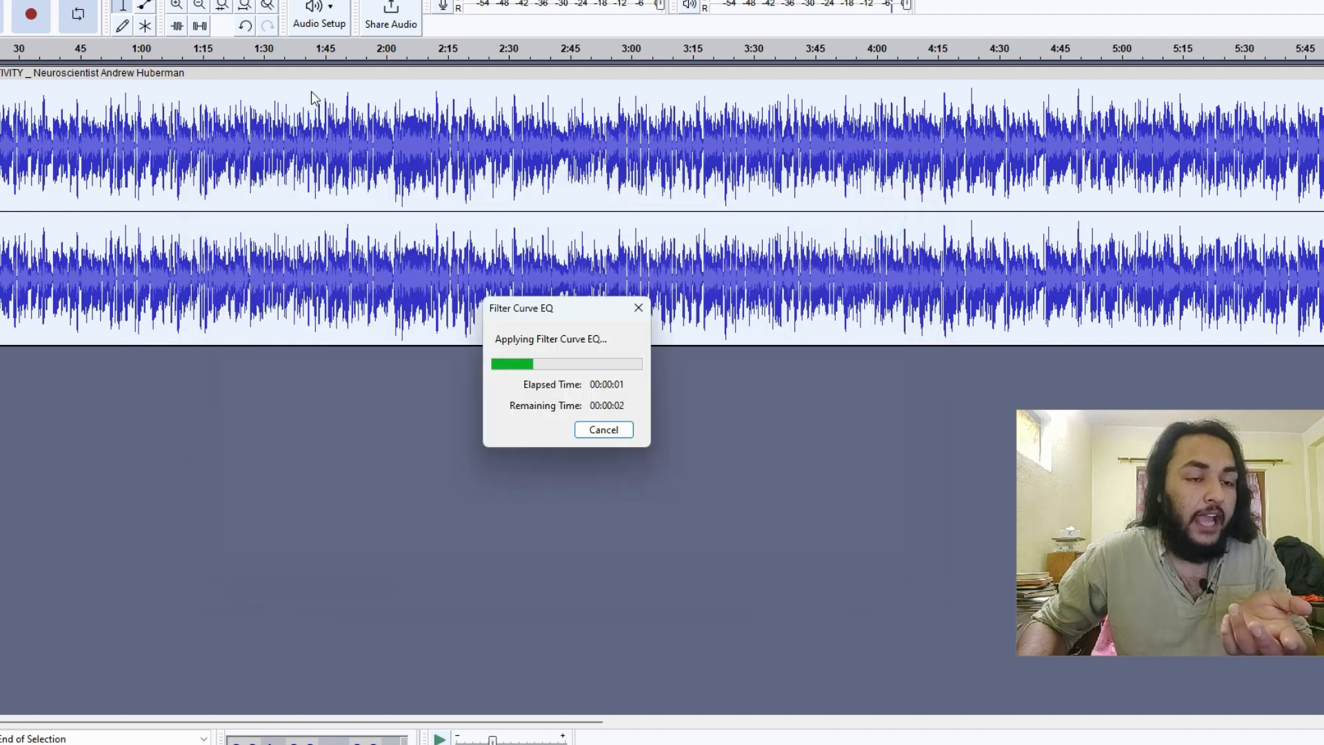
Step: Preview and apply the Filter Curve EQ effect to the track using the Treble Boost factory preset
left_click(81, 2)
mouse_move(81, 2)
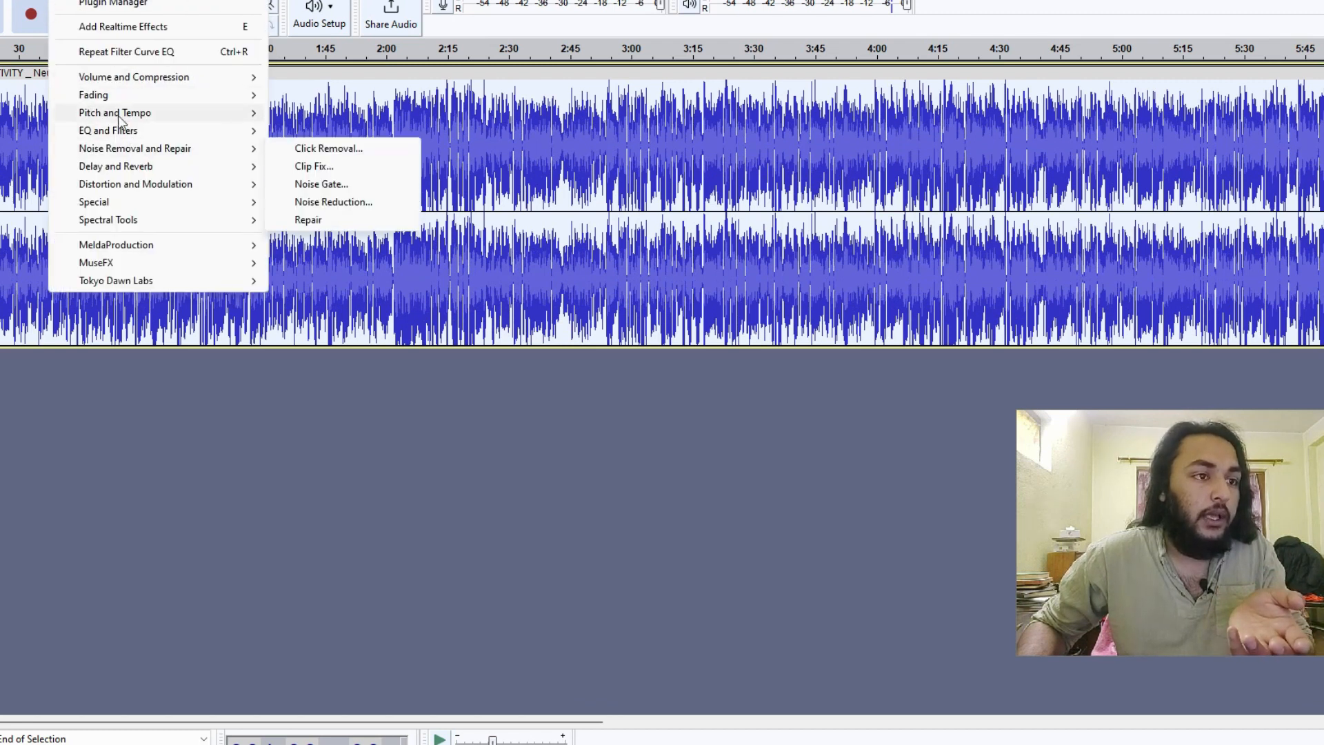
mouse_move(187, 135)
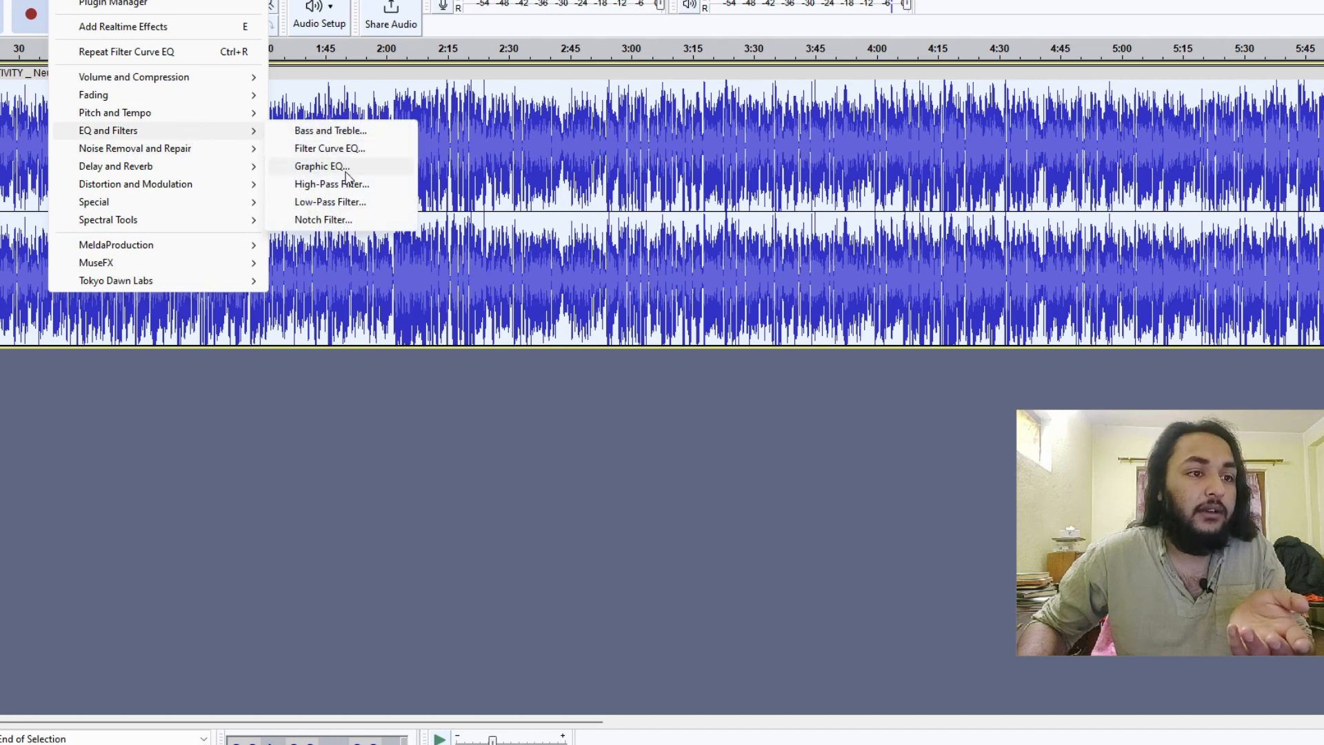
left_click(320, 151)
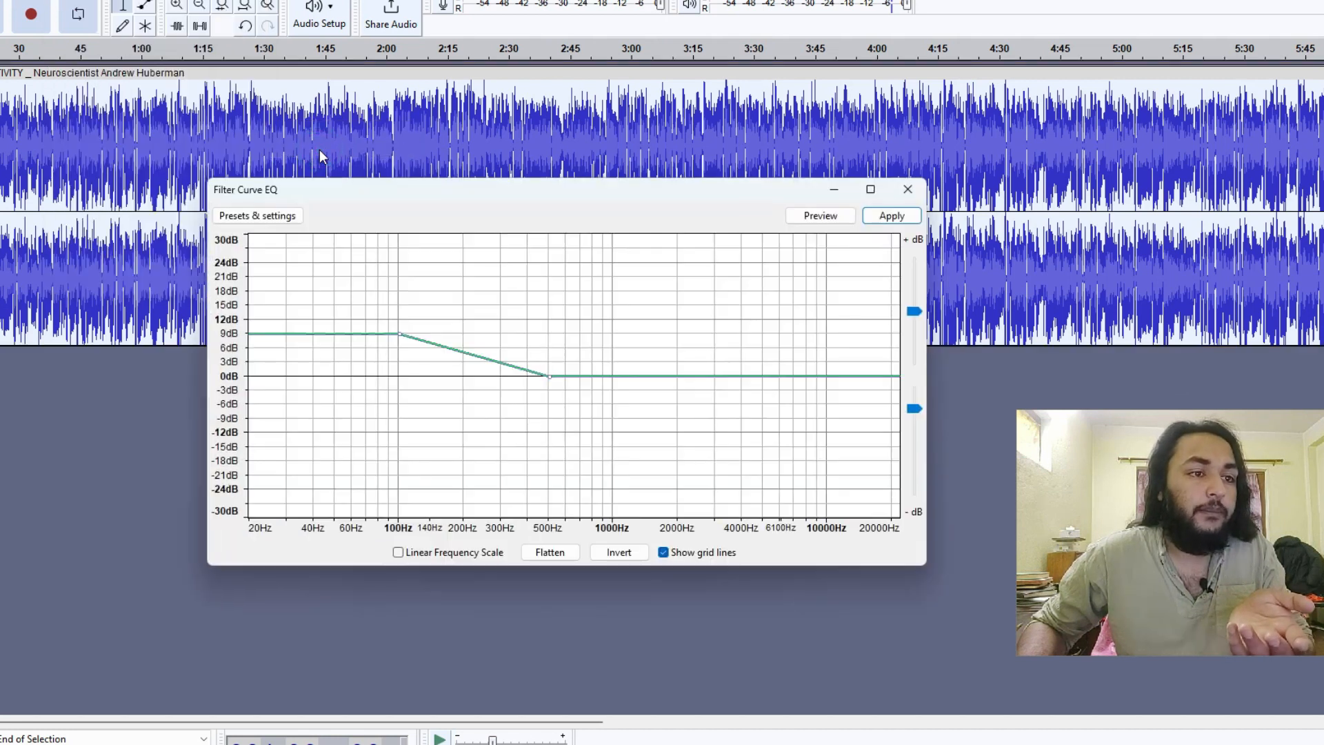
left_click(256, 216)
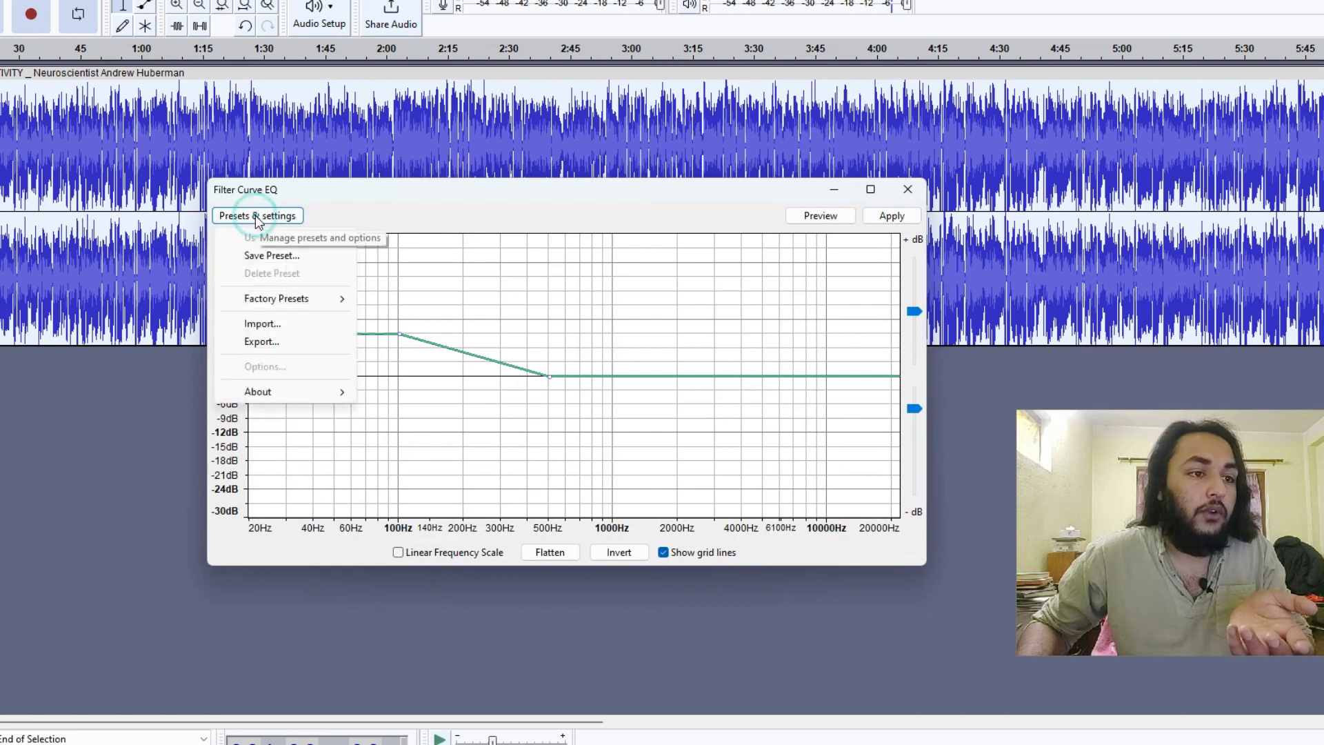
mouse_move(306, 306)
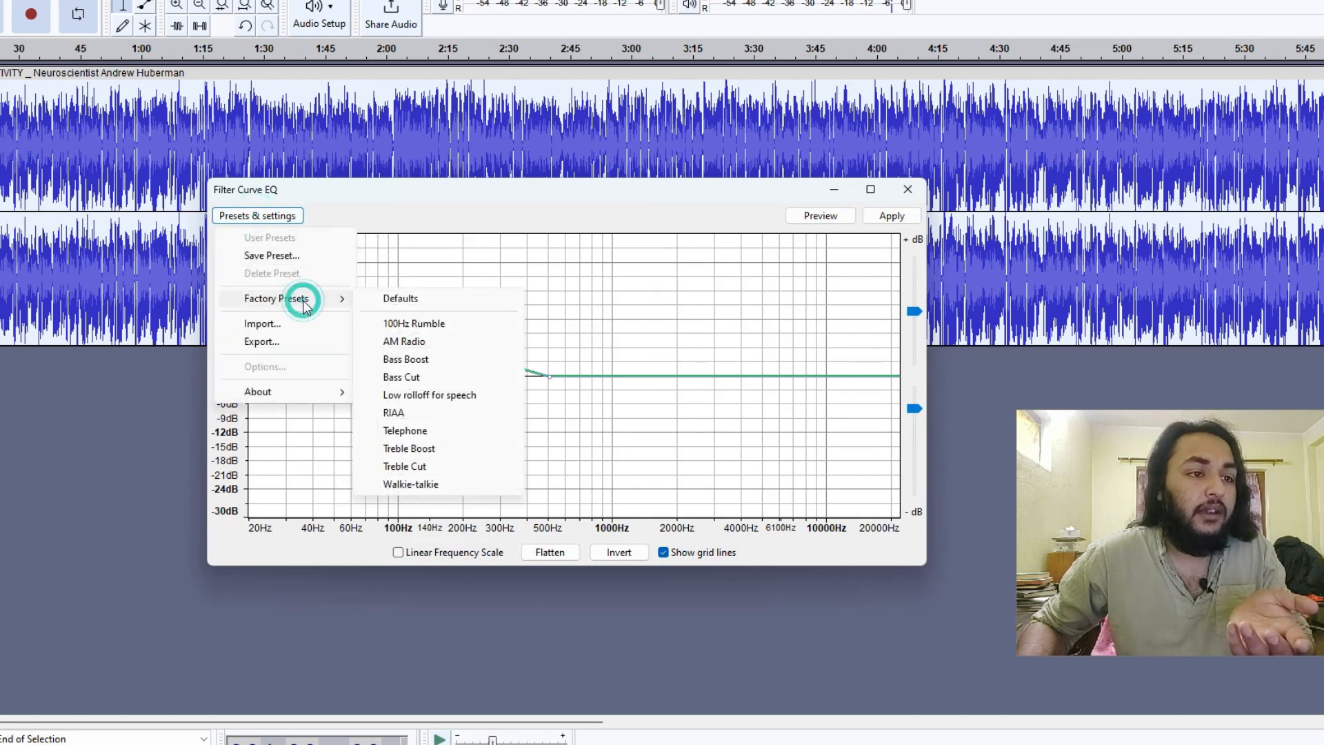
left_click(408, 449)
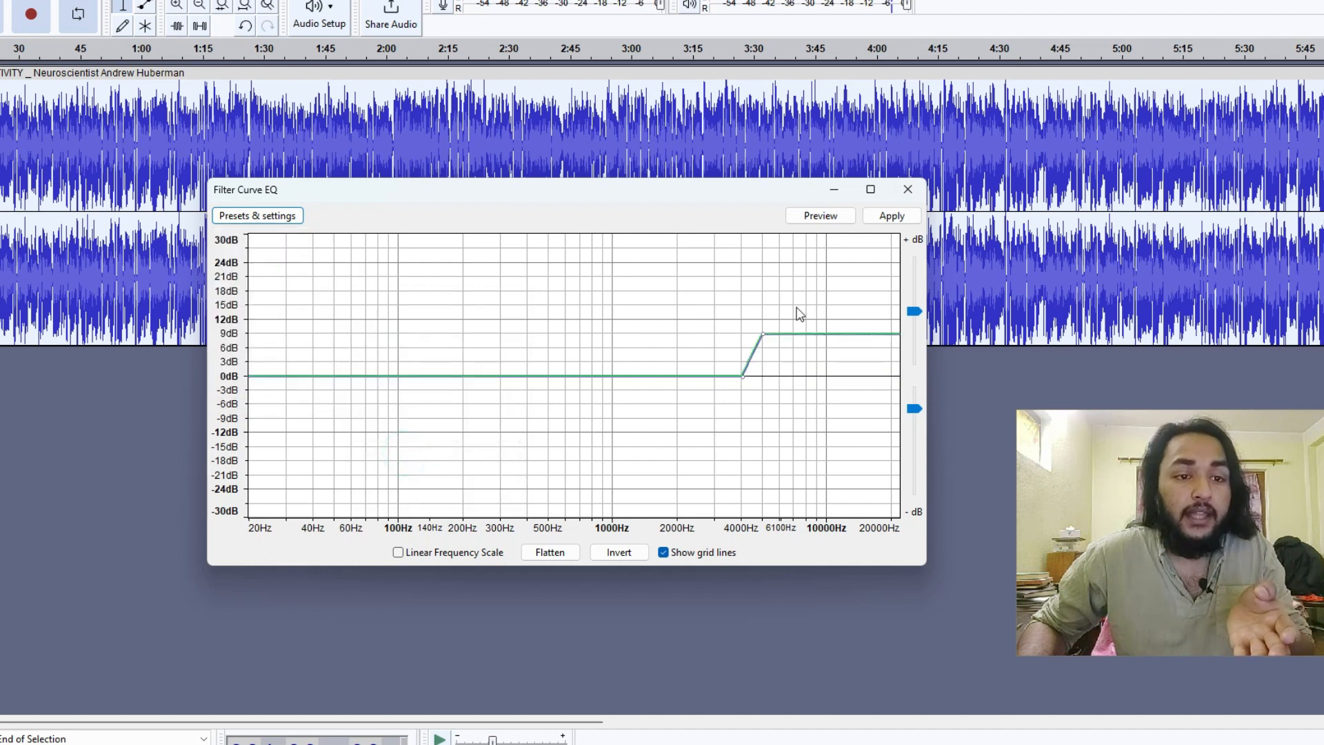
left_click(817, 217)
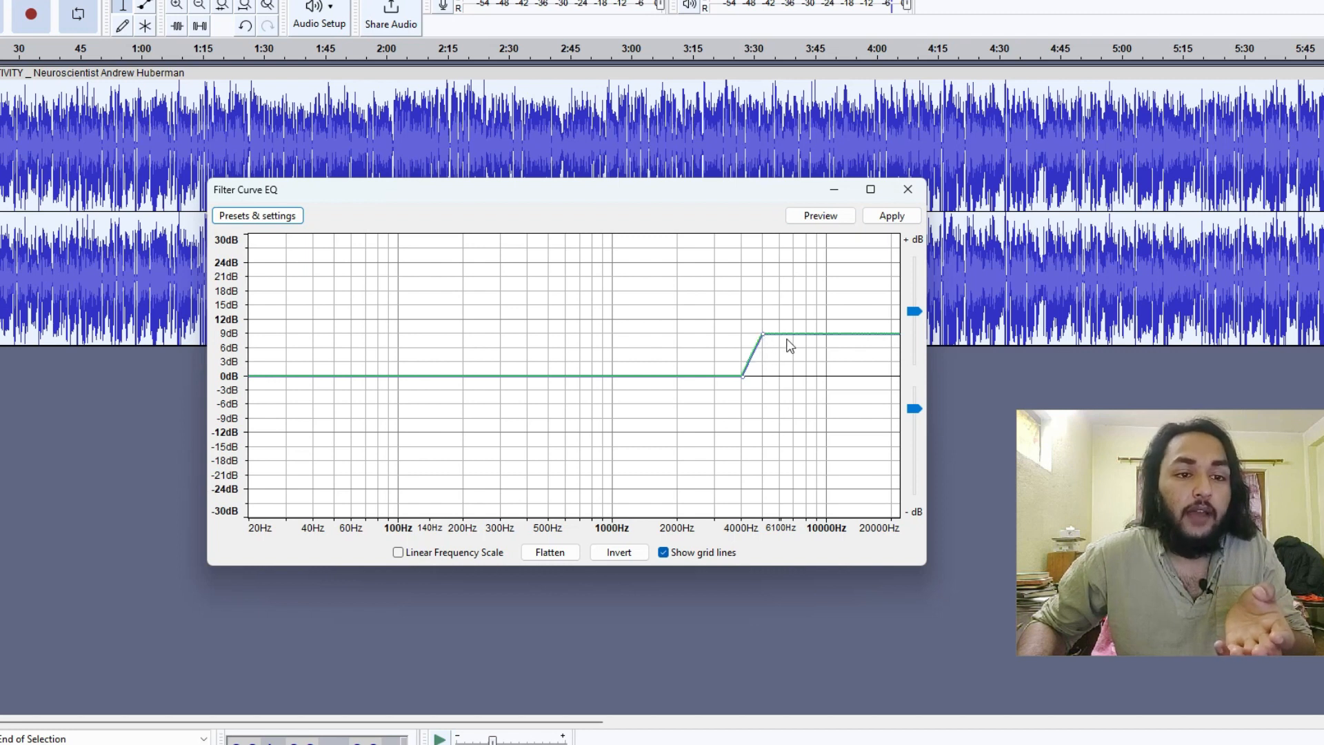
left_click(889, 229)
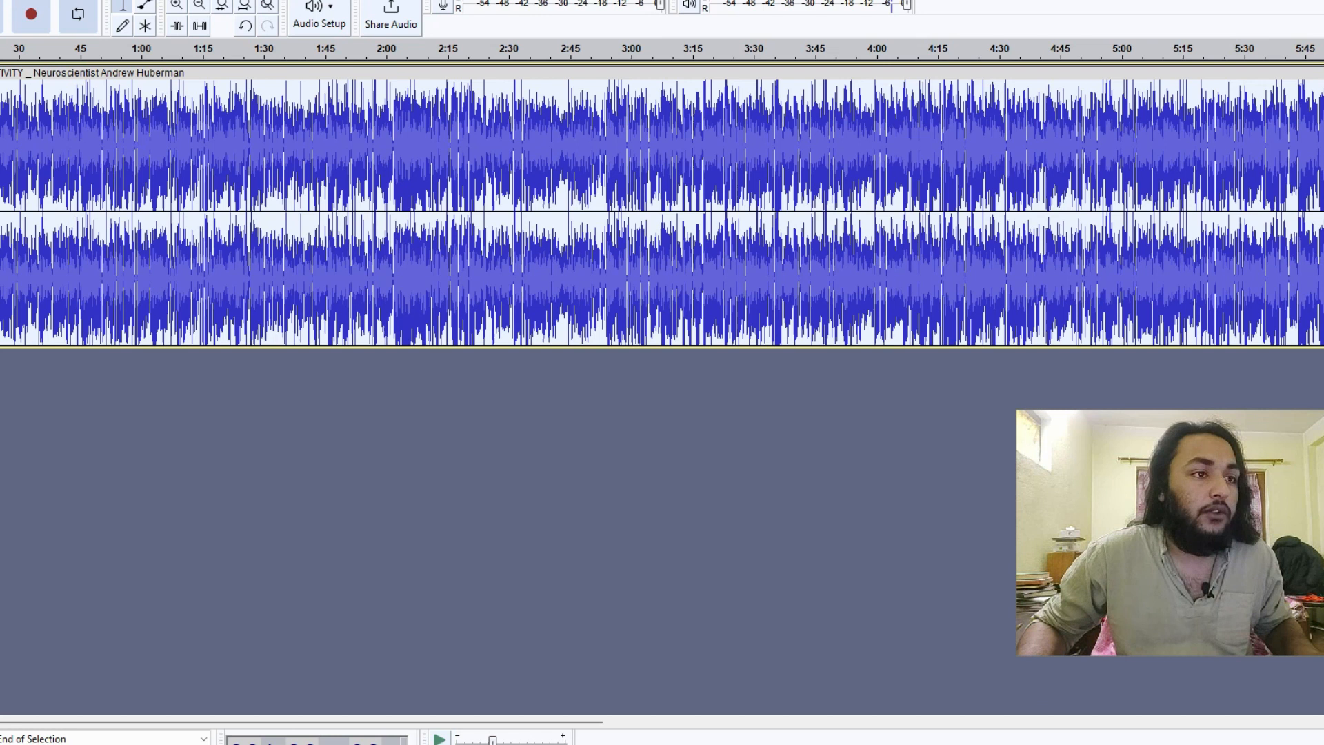
Step: Apply the VST3 version of TDR Nova to the track with the high-pass and low-pass filter frequencies lowered
key("alt+c")
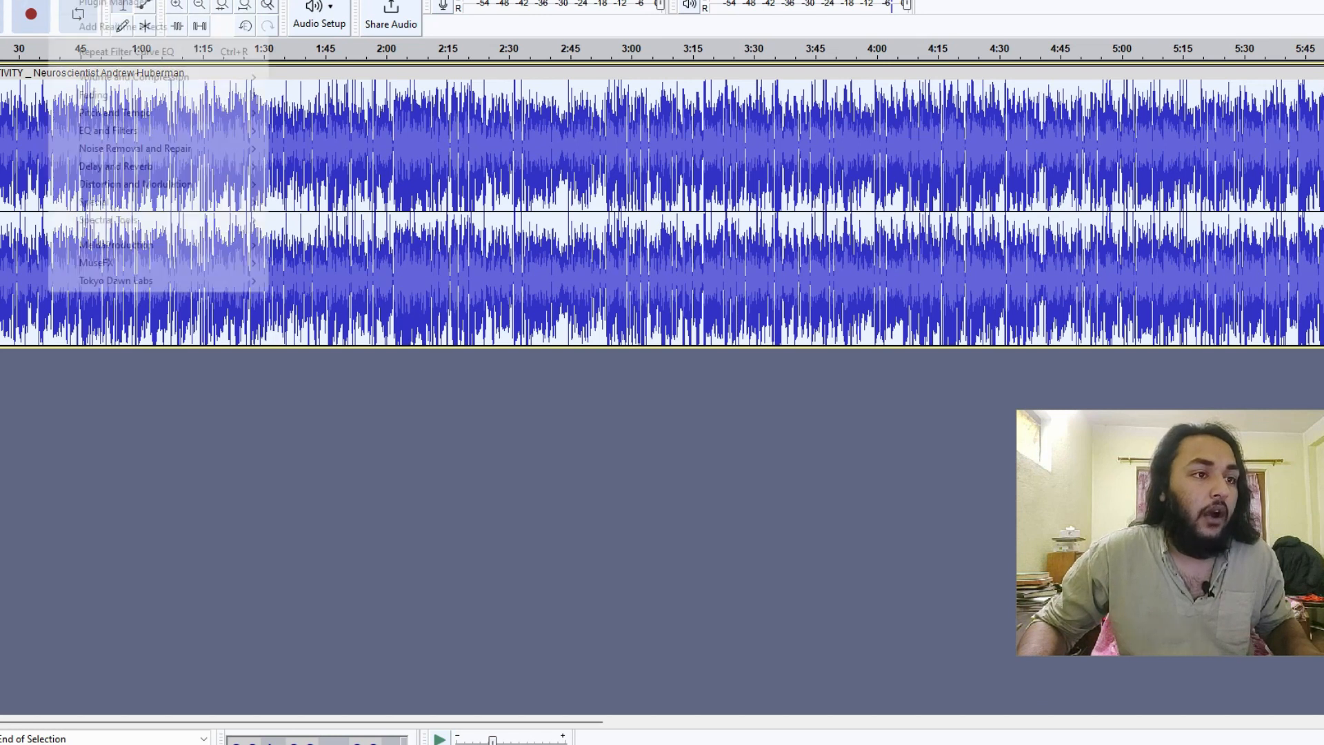
mouse_move(133, 250)
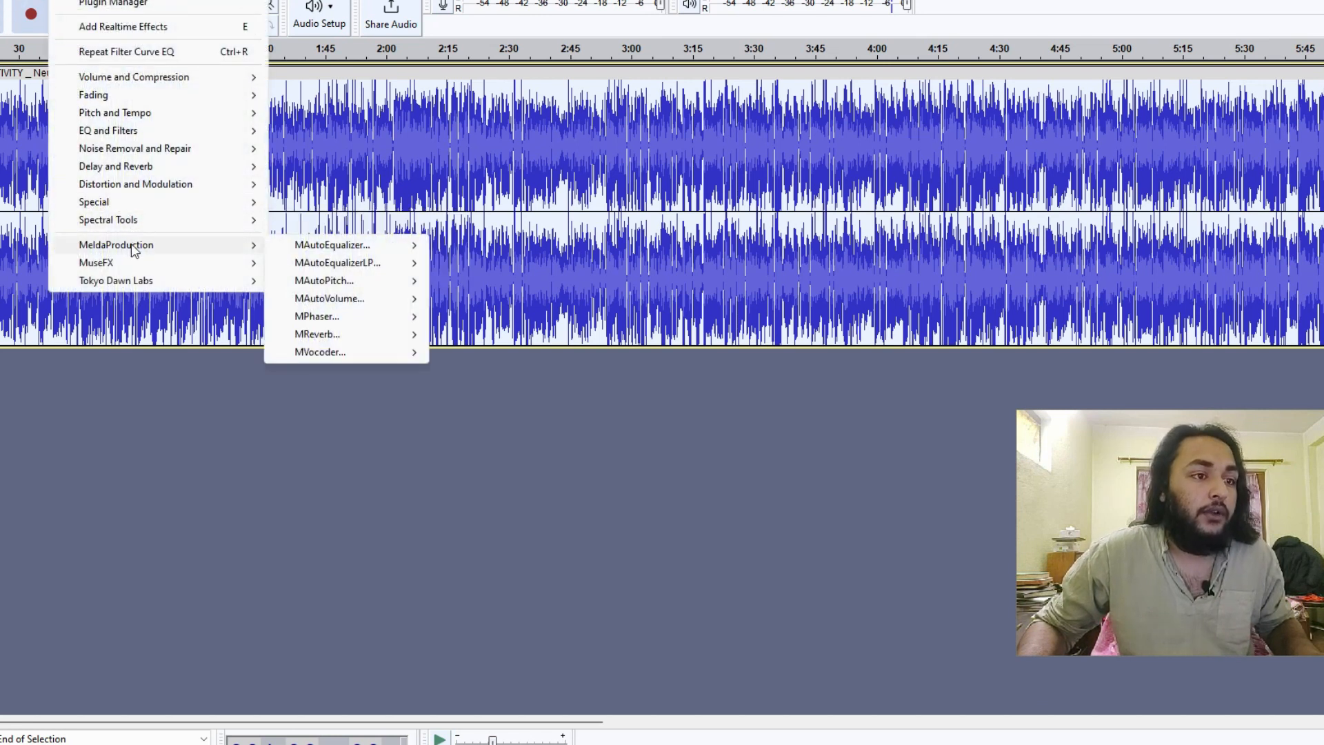
mouse_move(155, 283)
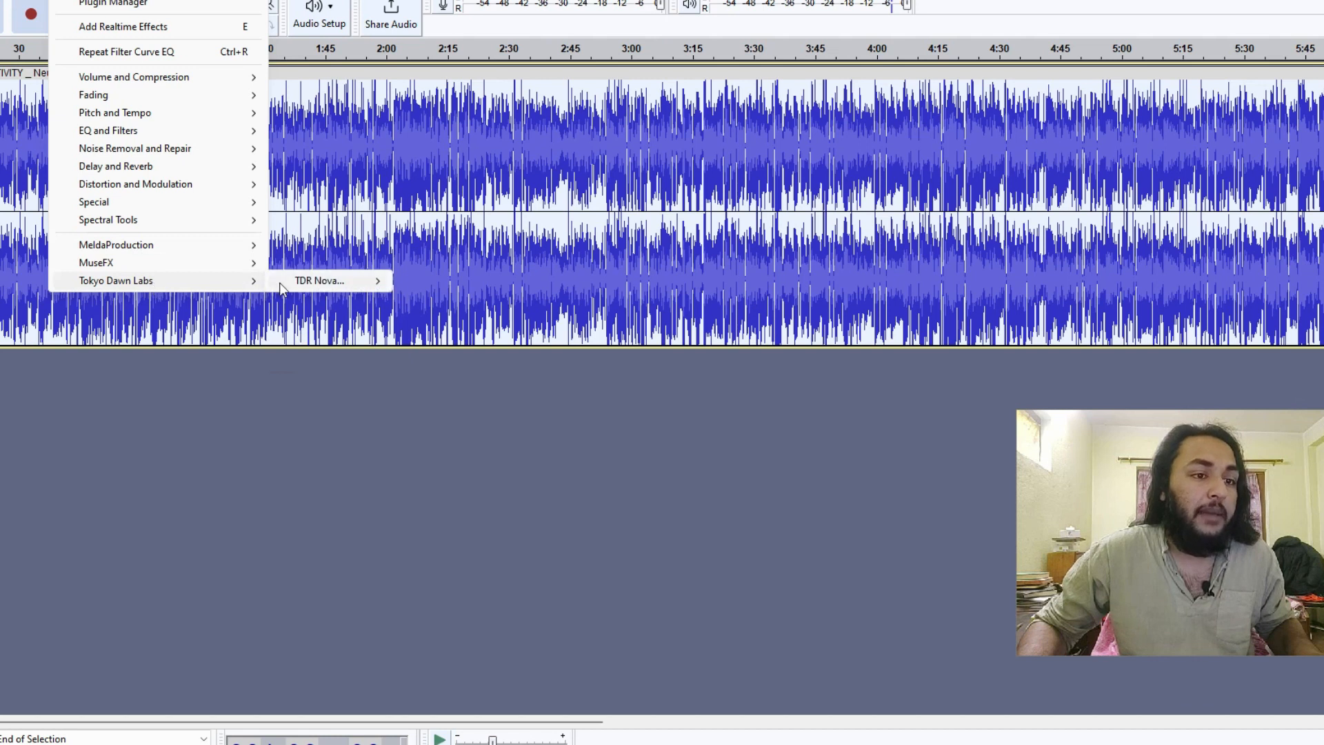
mouse_move(316, 286)
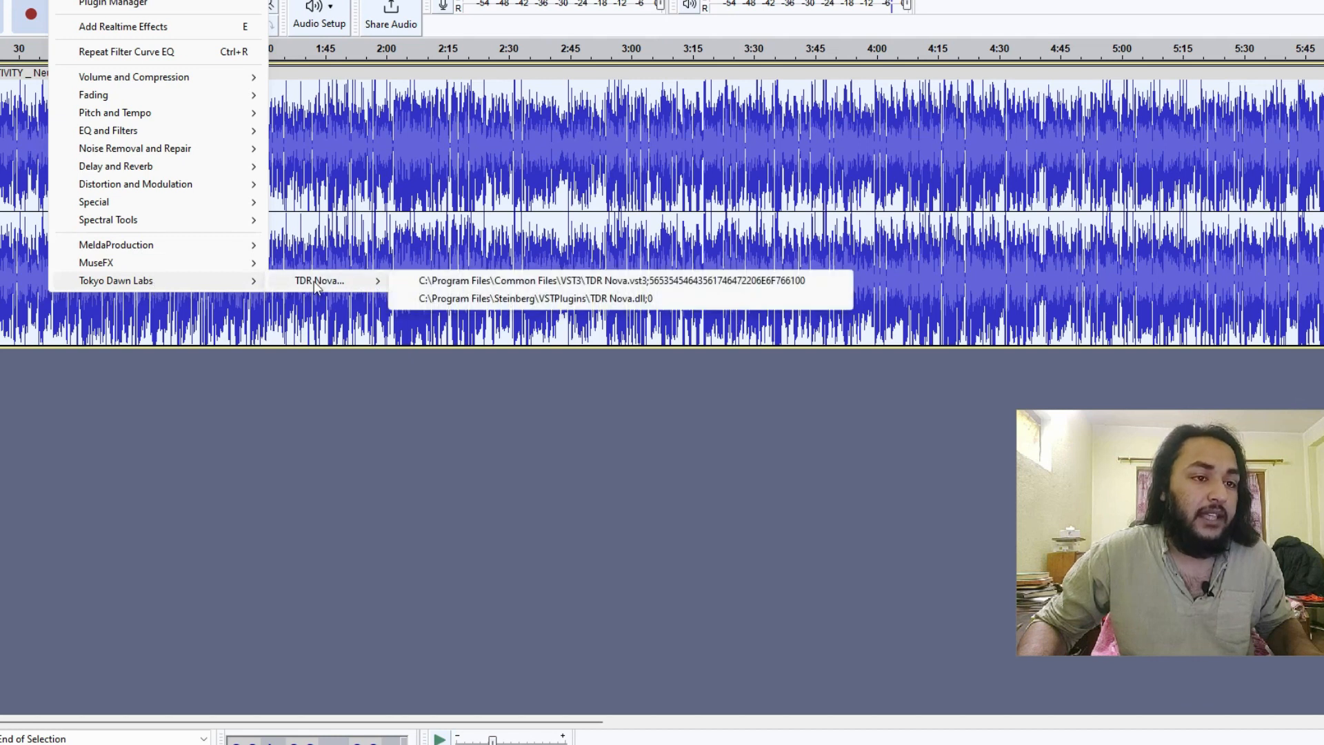
left_click(422, 281)
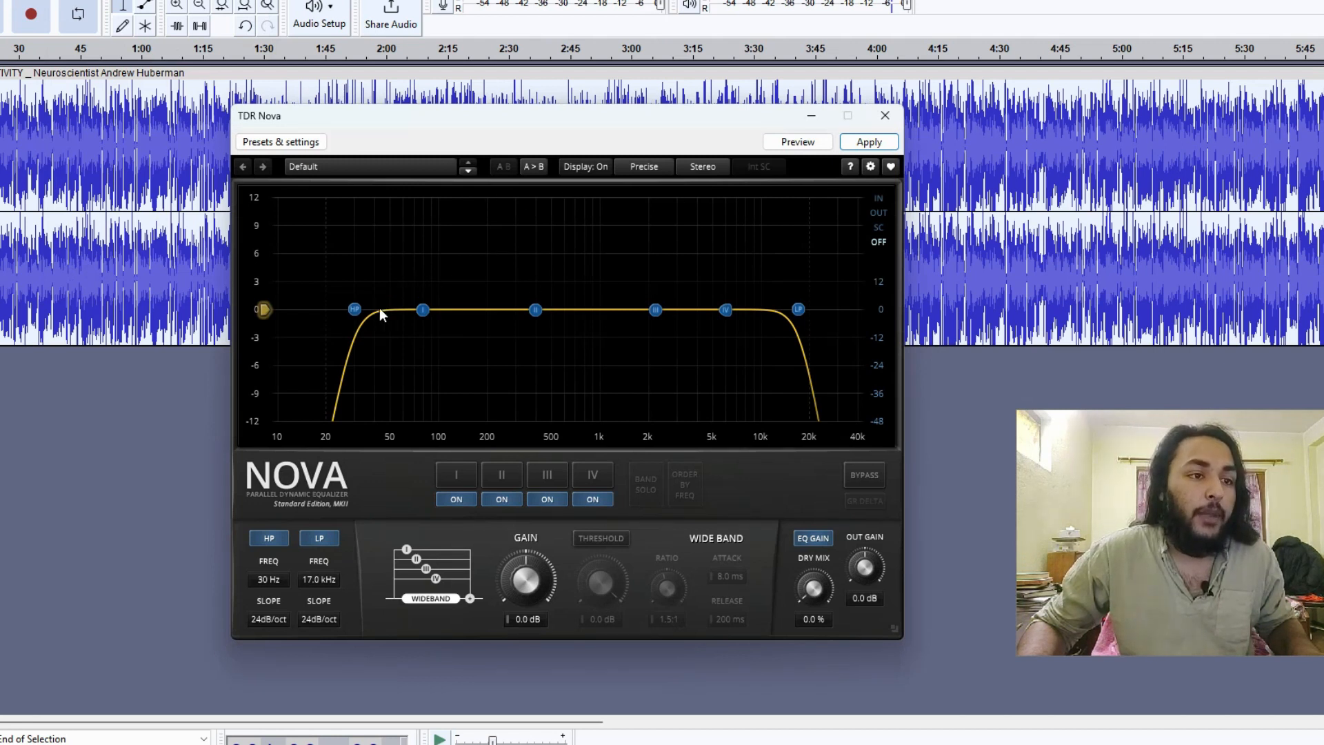
left_click_drag(345, 310, 316, 311)
left_click_drag(800, 310, 792, 306)
left_click(856, 140)
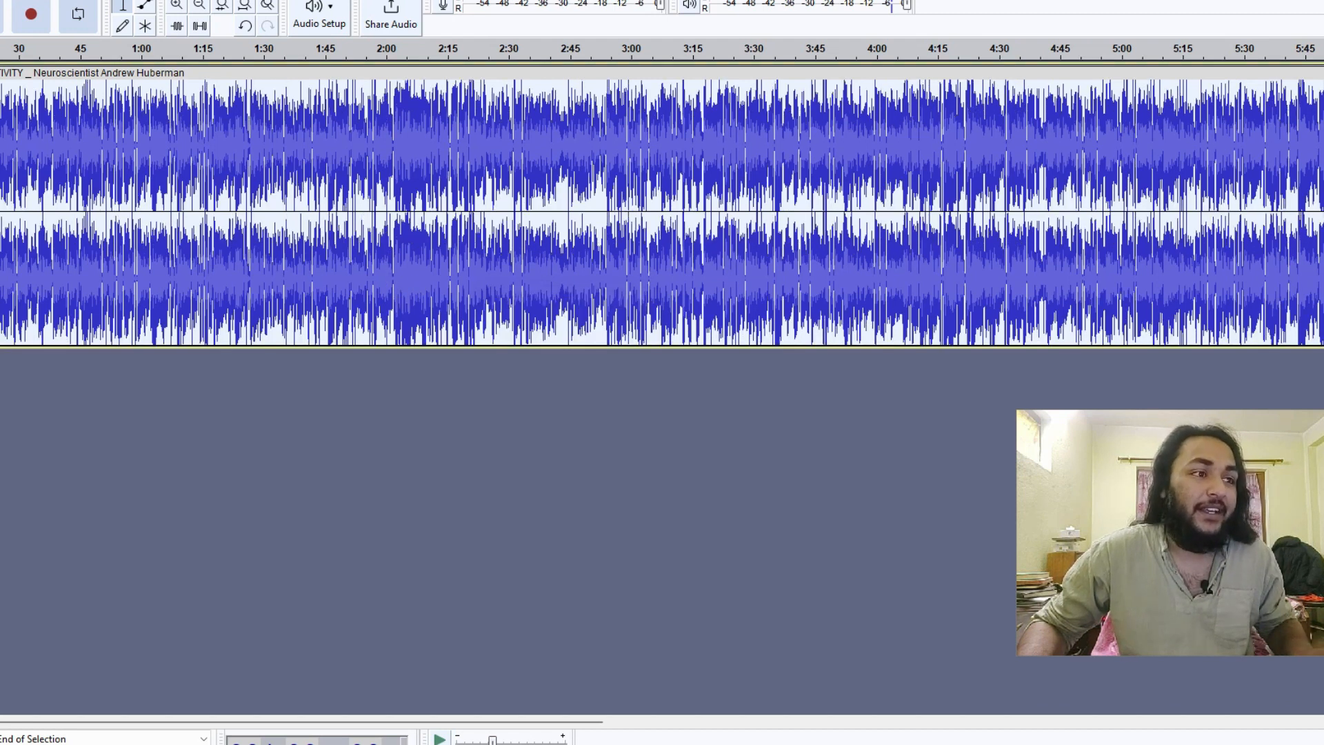
Step: Export the processed audio under the suggested file name, leaving the metadata tags blank
left_click(27, 110)
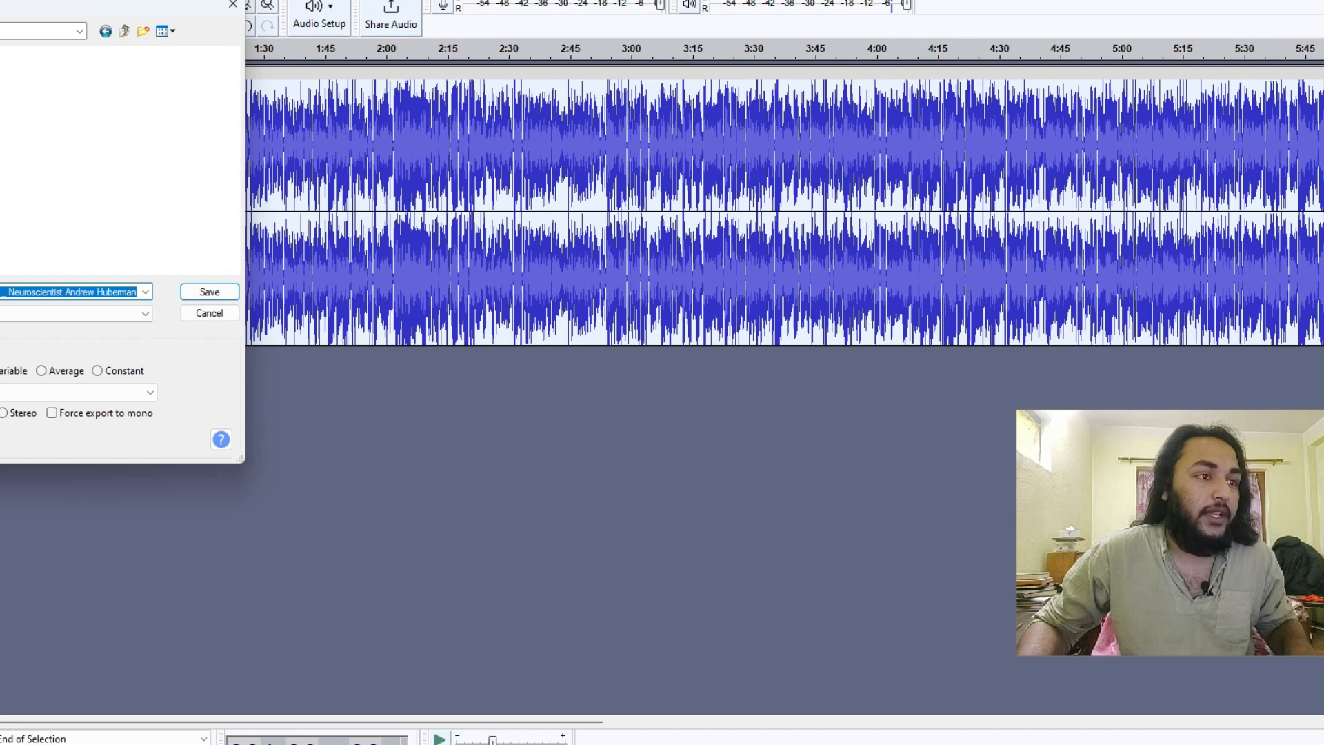
left_click(184, 292)
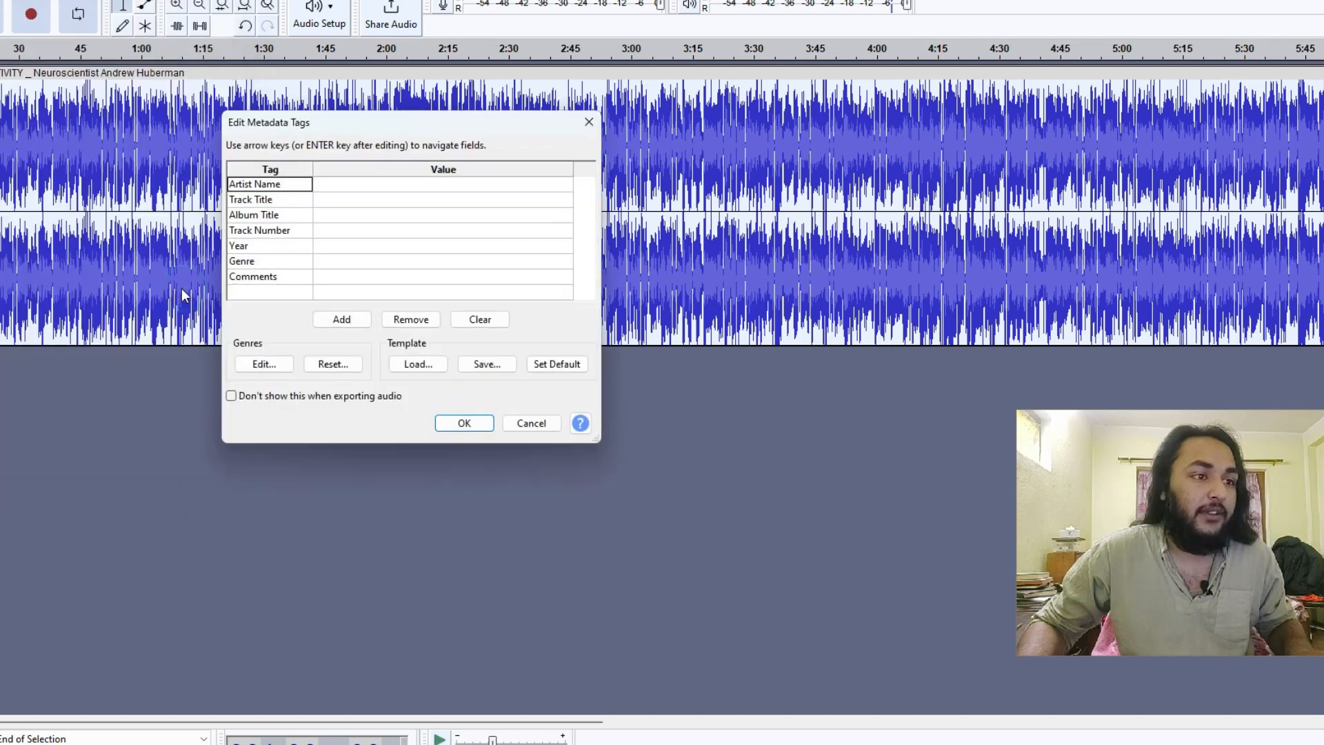
left_click(460, 426)
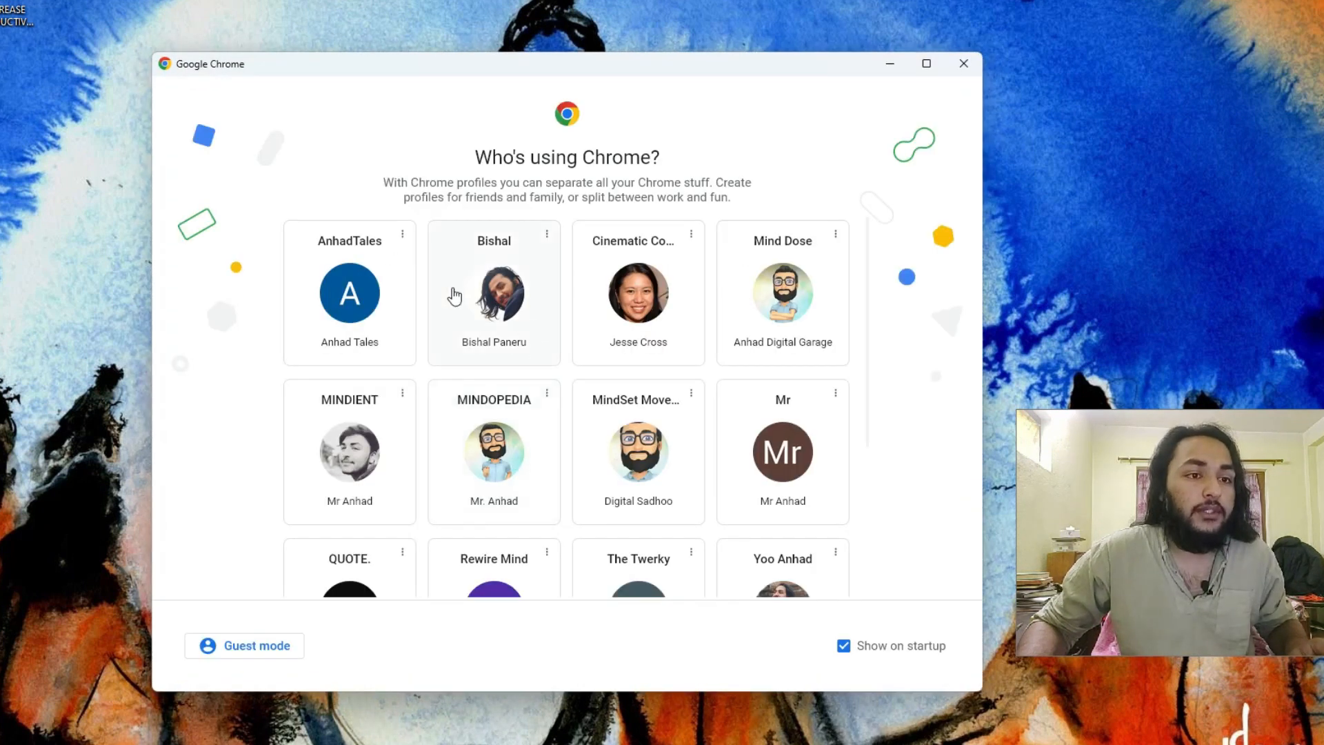
Step: Switch to Chrome and open the LALAL.AI website in an Incognito window
left_click(359, 288)
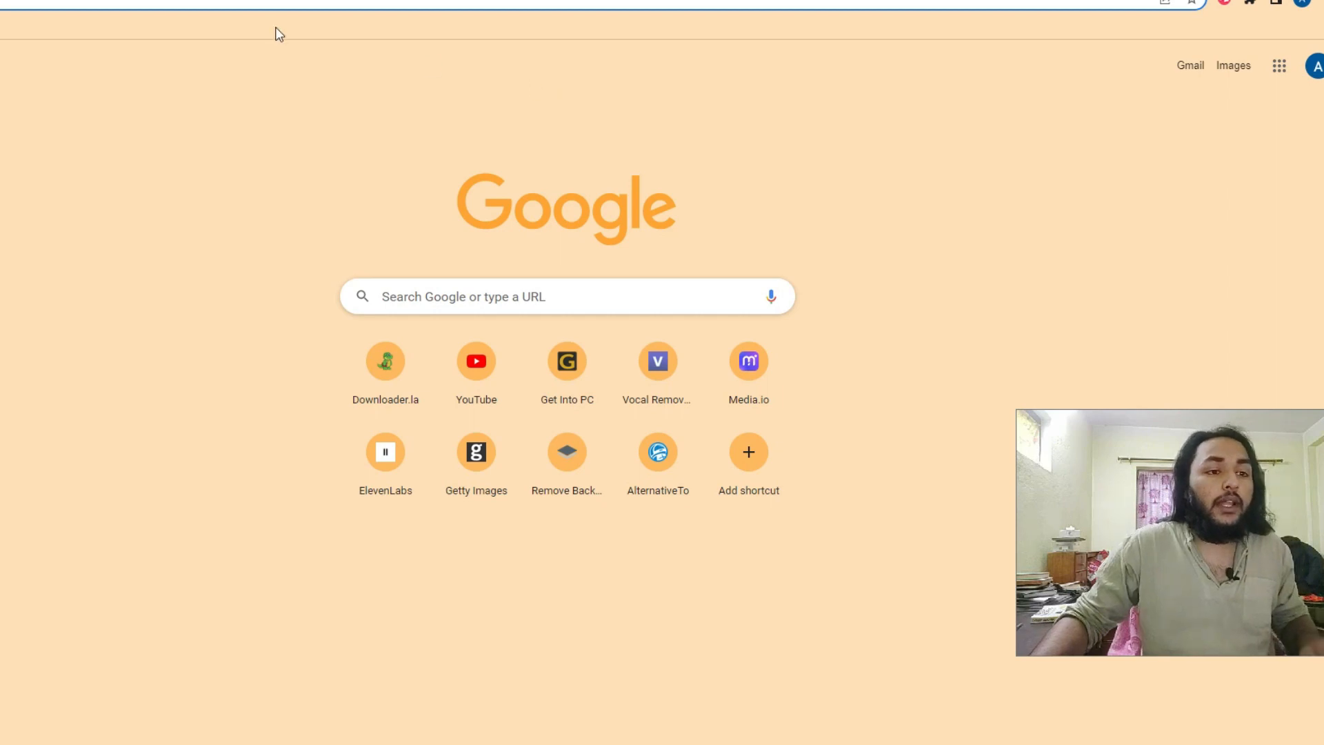
key("ctrl+shift+n")
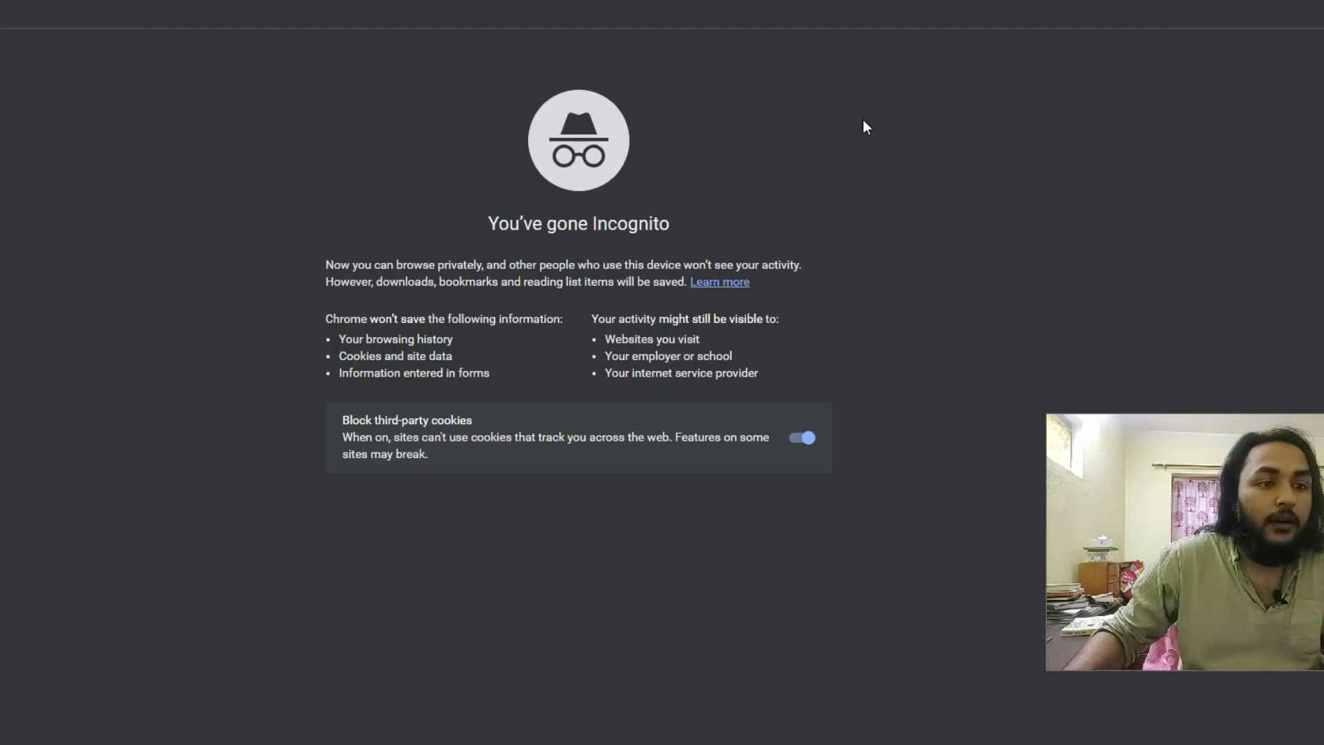
left_click(157, 19)
type("h")
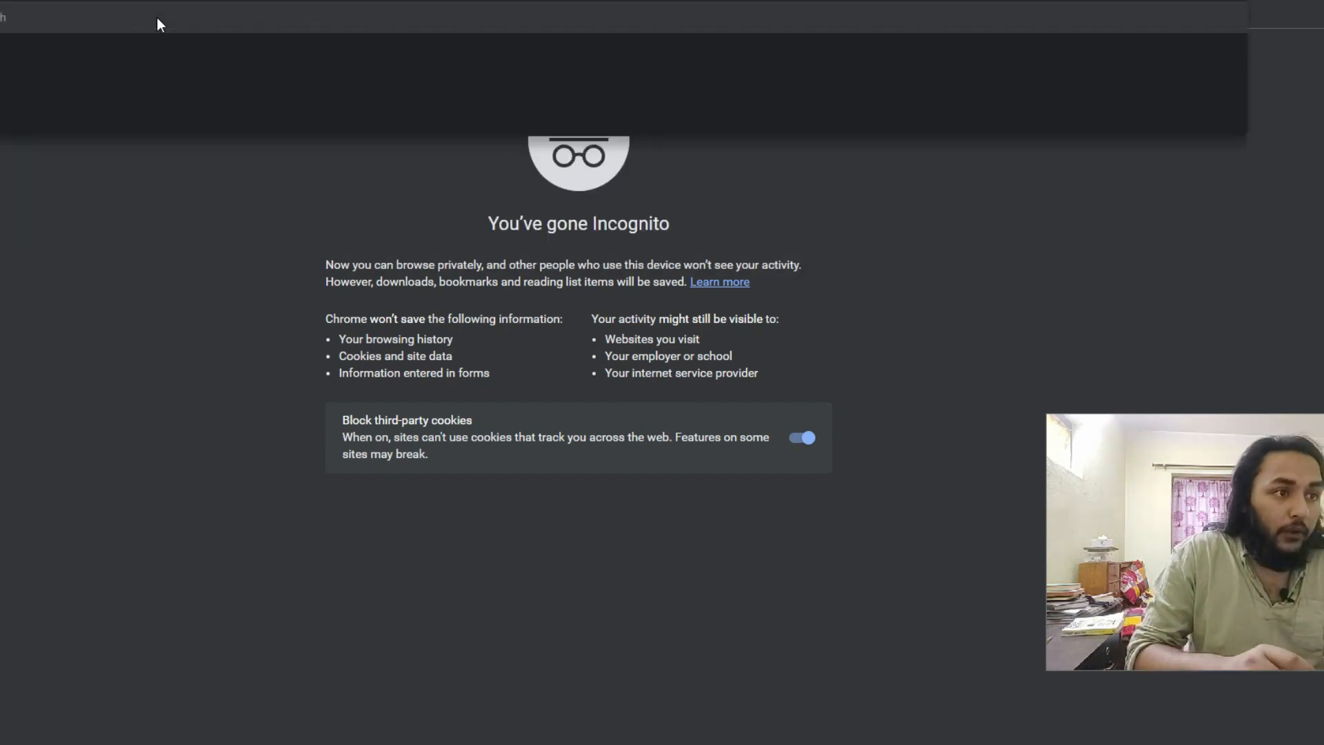
key("BackSpace")
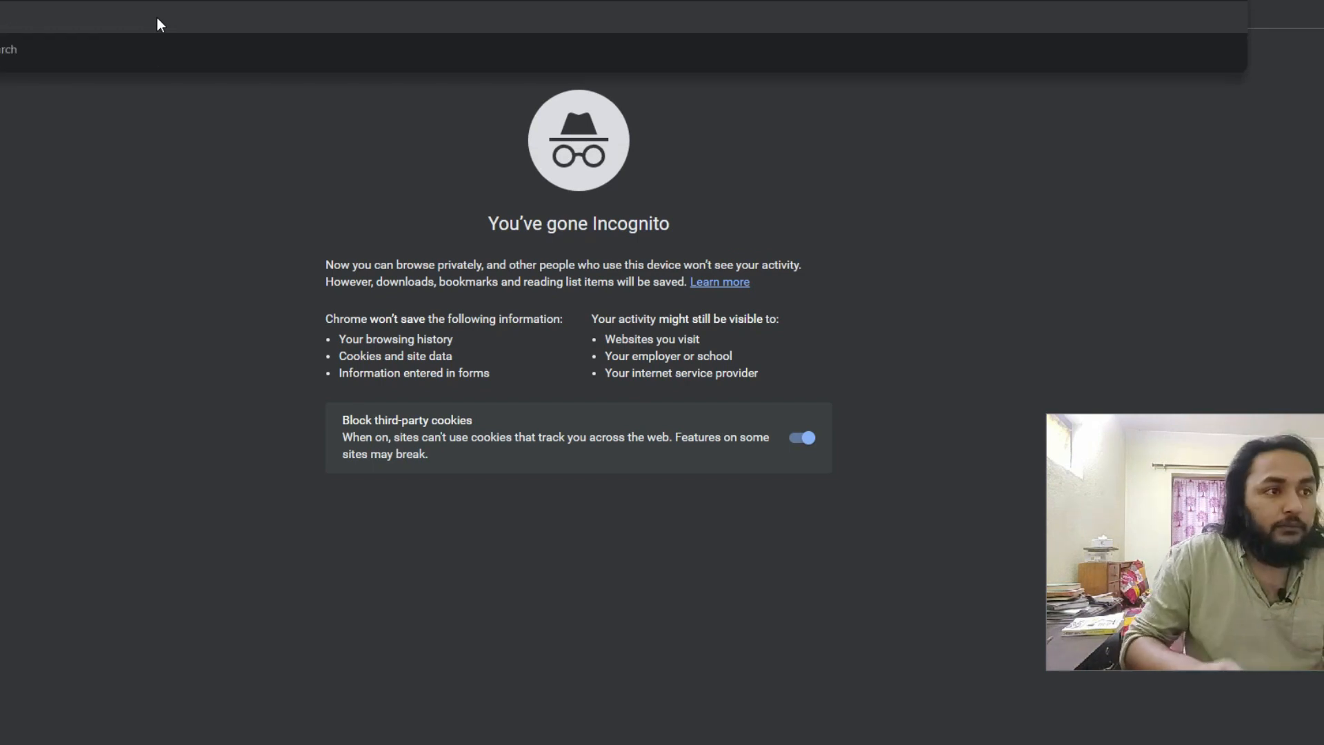
key("Escape")
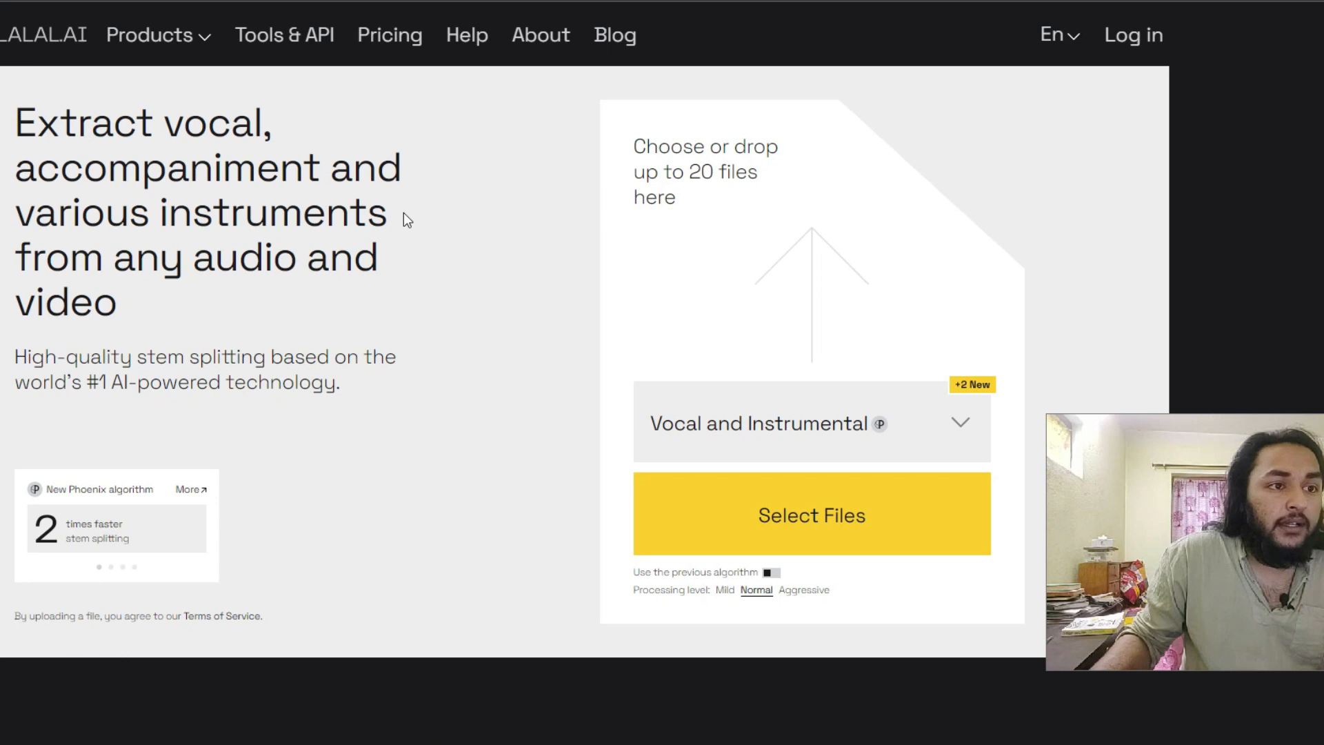
scroll(635, 354, "down", 1)
scroll(627, 323, "up", 1)
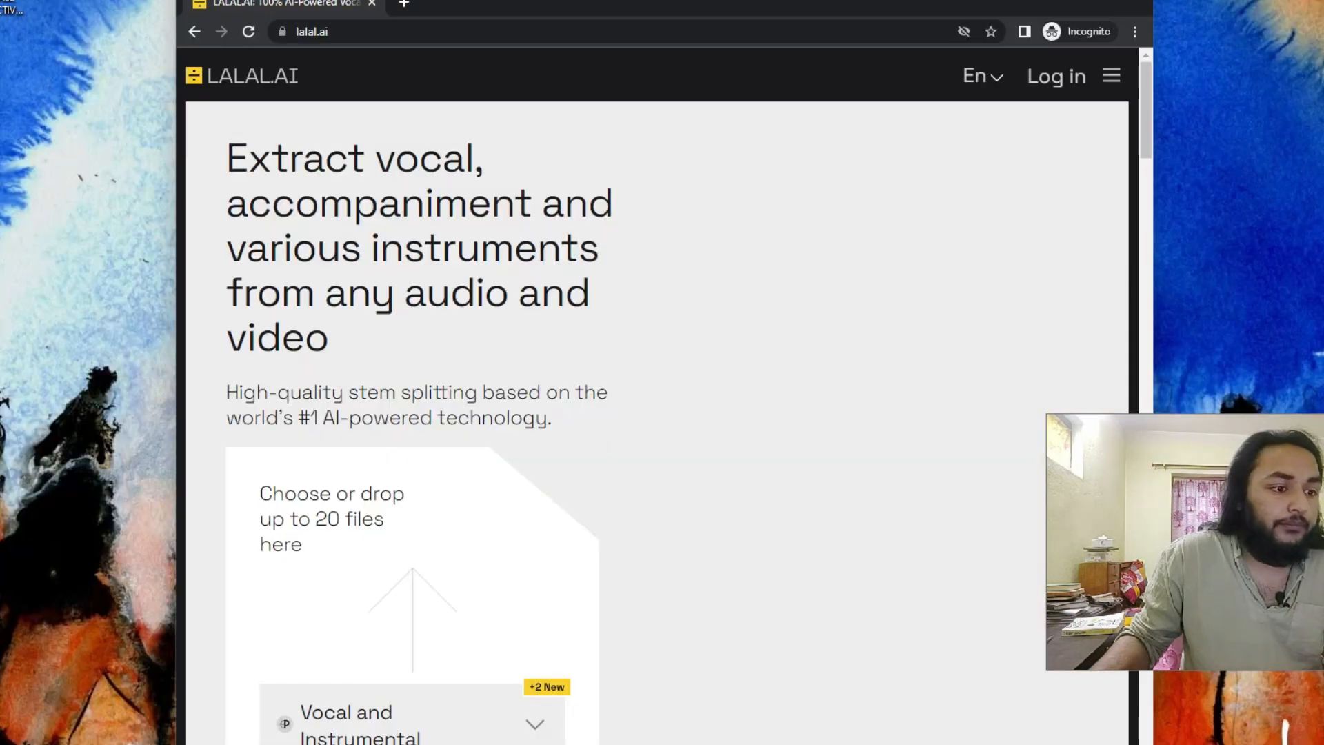
Step: Upload the audio file from the desktop to LALAL.AI for Vocal and Instrumental separation, and widen the browser window
left_click_drag(169, 510, 378, 596)
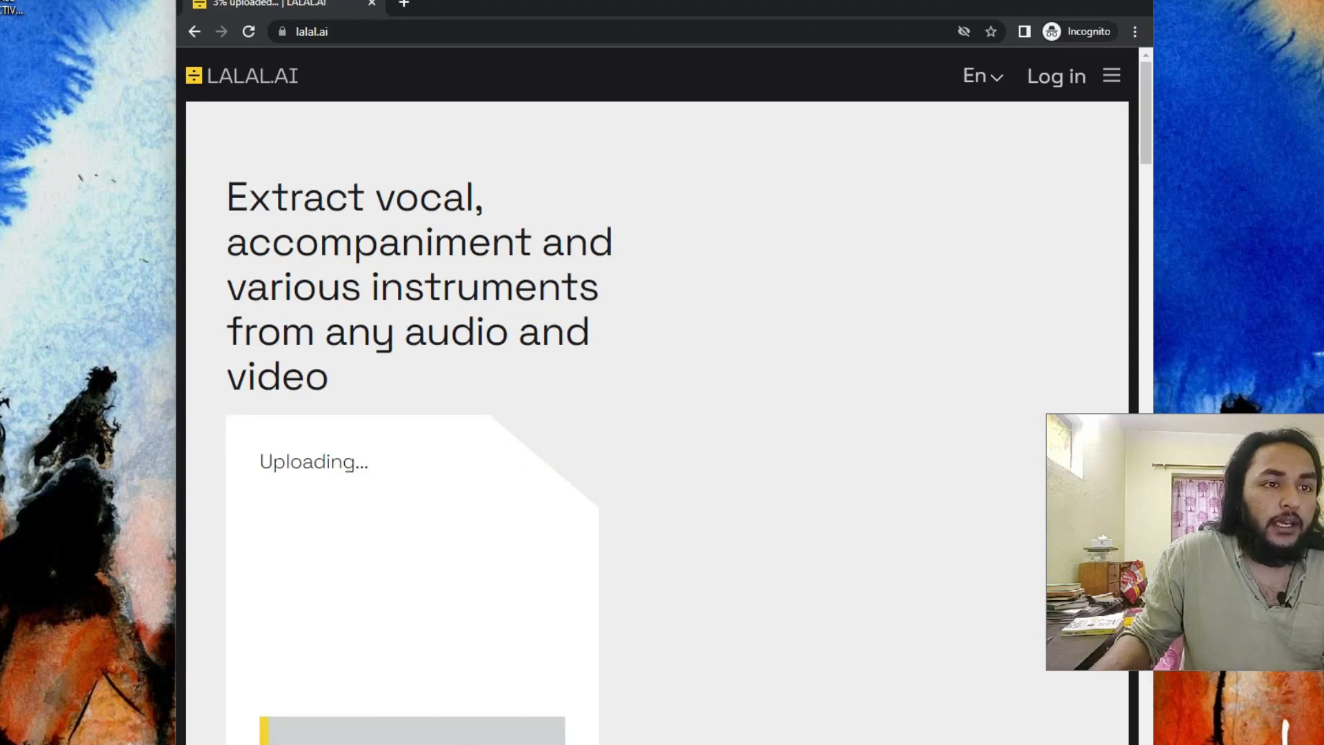
left_click_drag(758, 4, 758, 0)
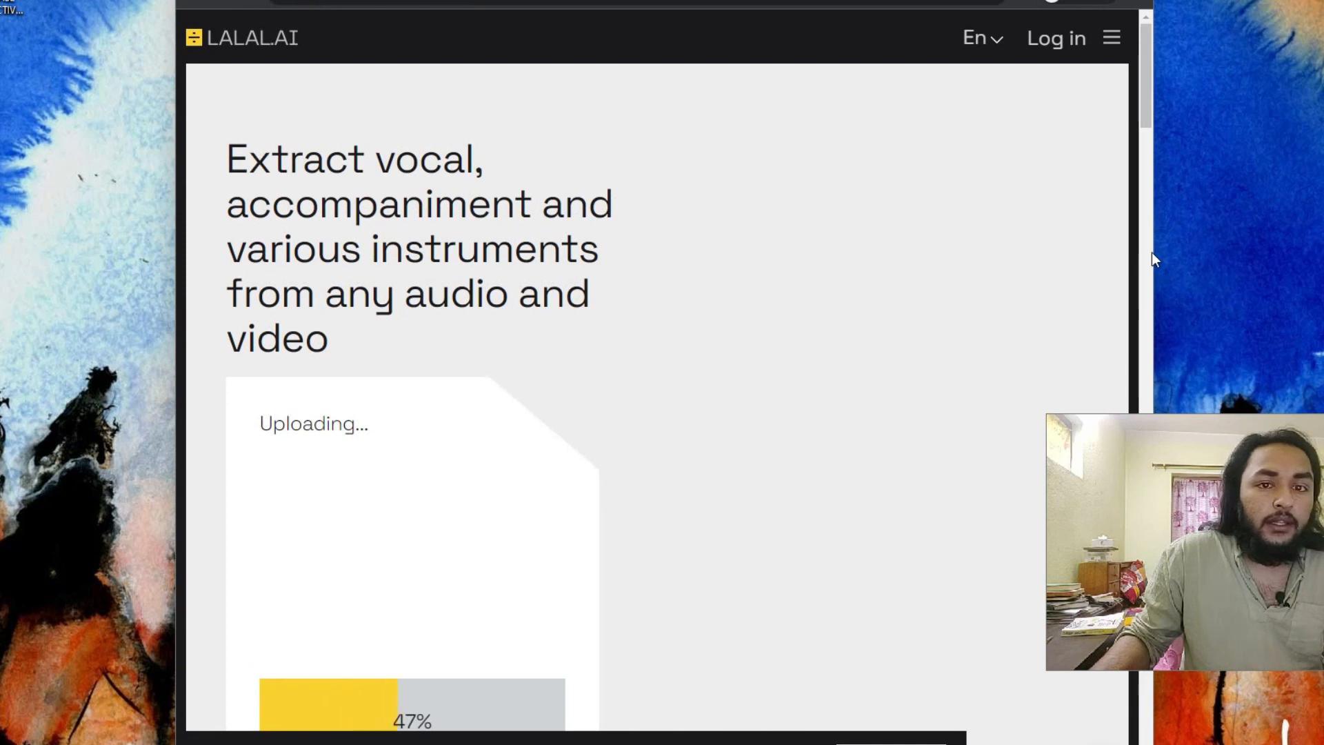
left_click_drag(1151, 252, 1316, 252)
left_click_drag(867, 13, 742, 14)
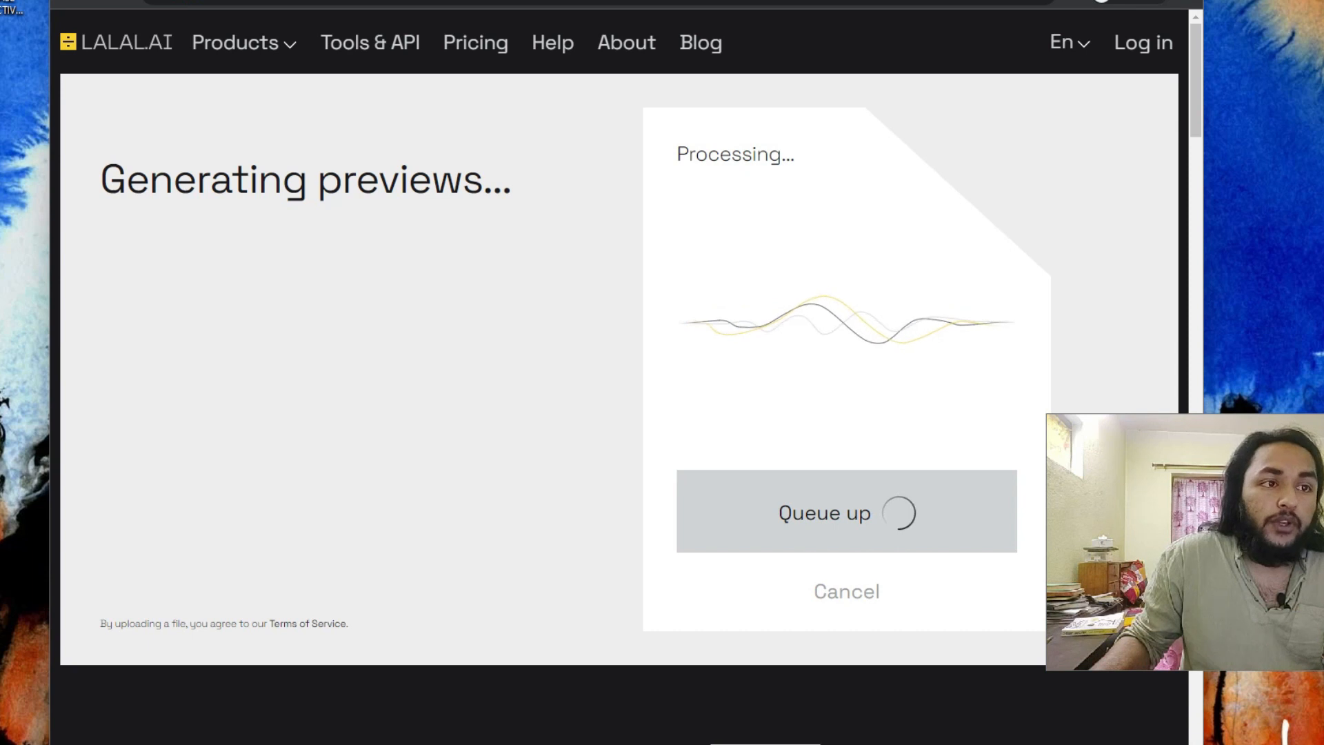
Step: Search Google for "podcast adobe" in a new Incognito window
key("ctrl+shift+n")
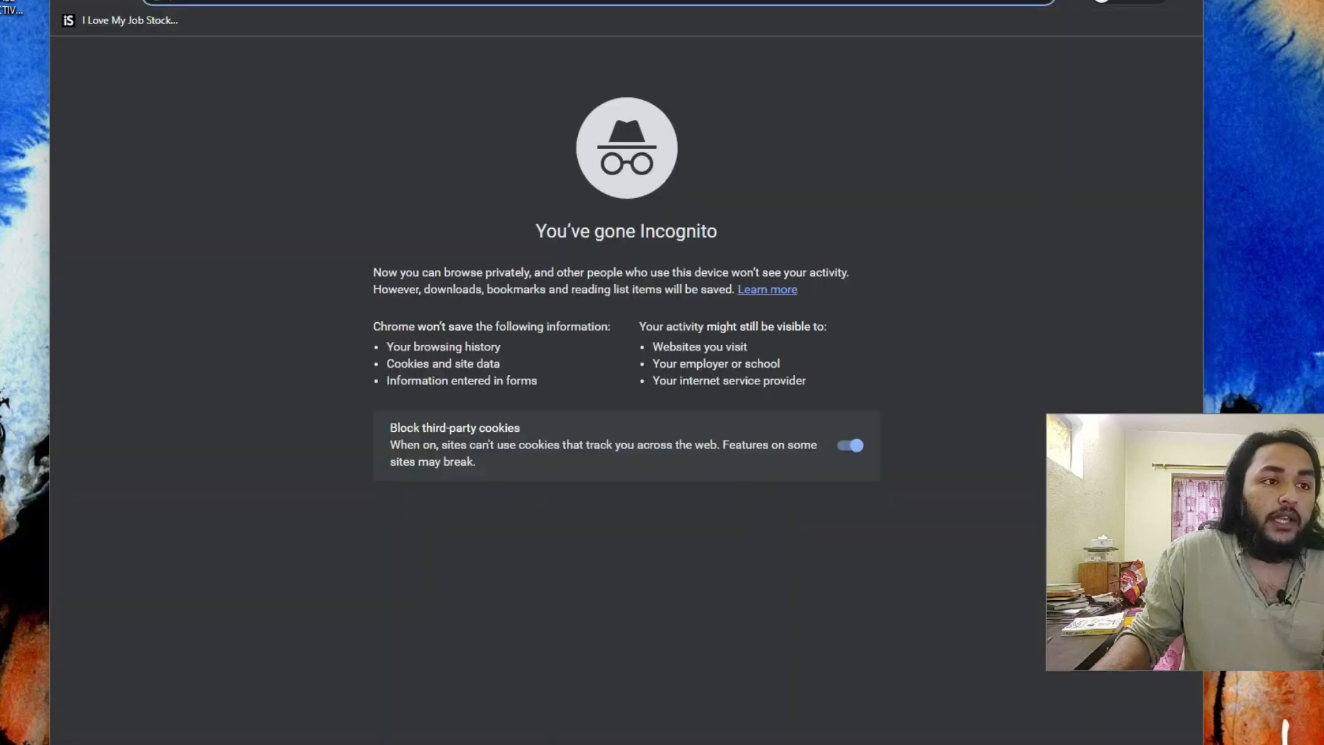
type("pod")
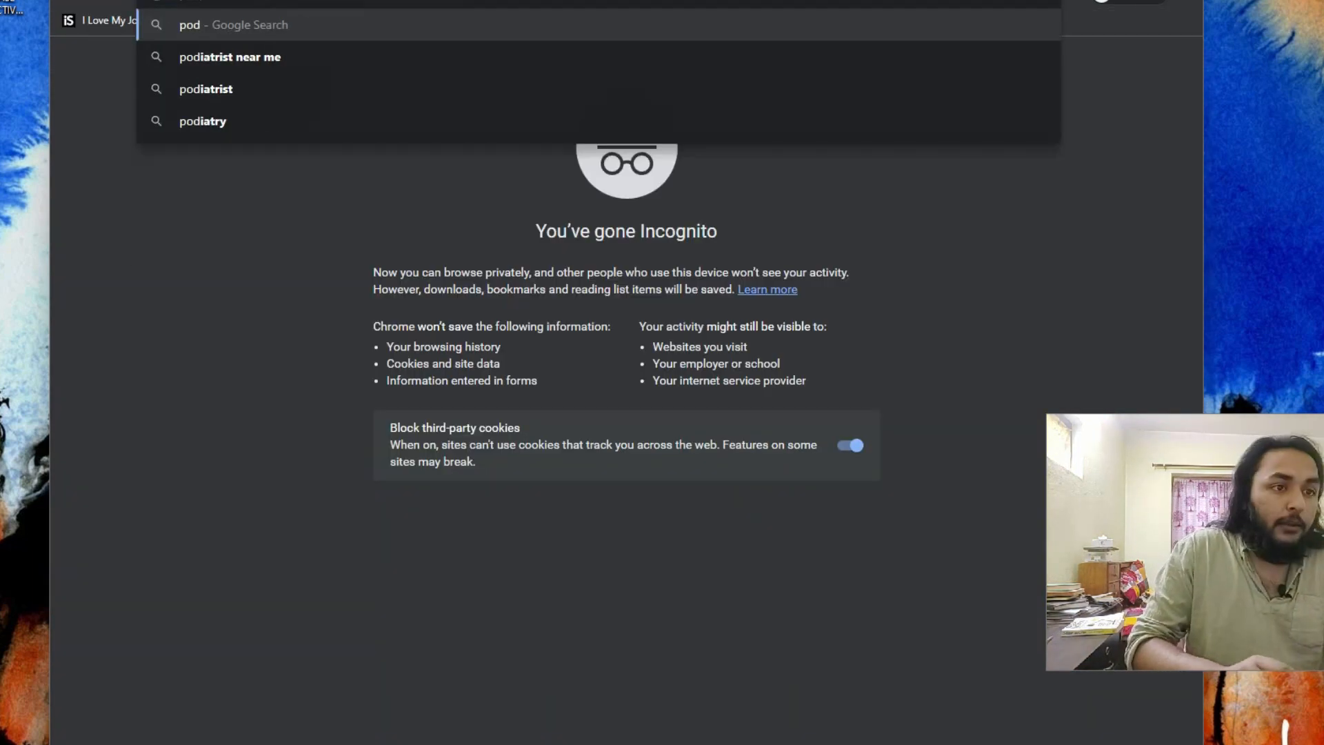
type("cast ad")
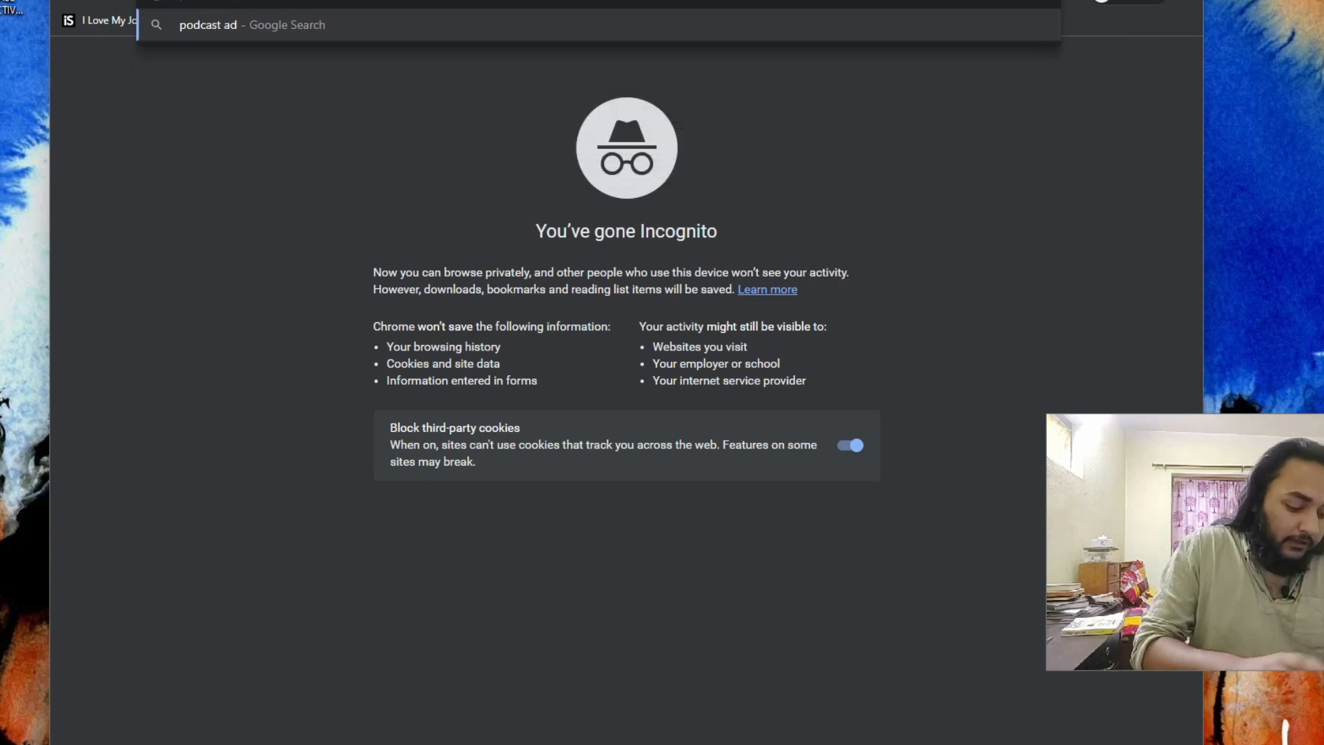
type("obe")
key("Return")
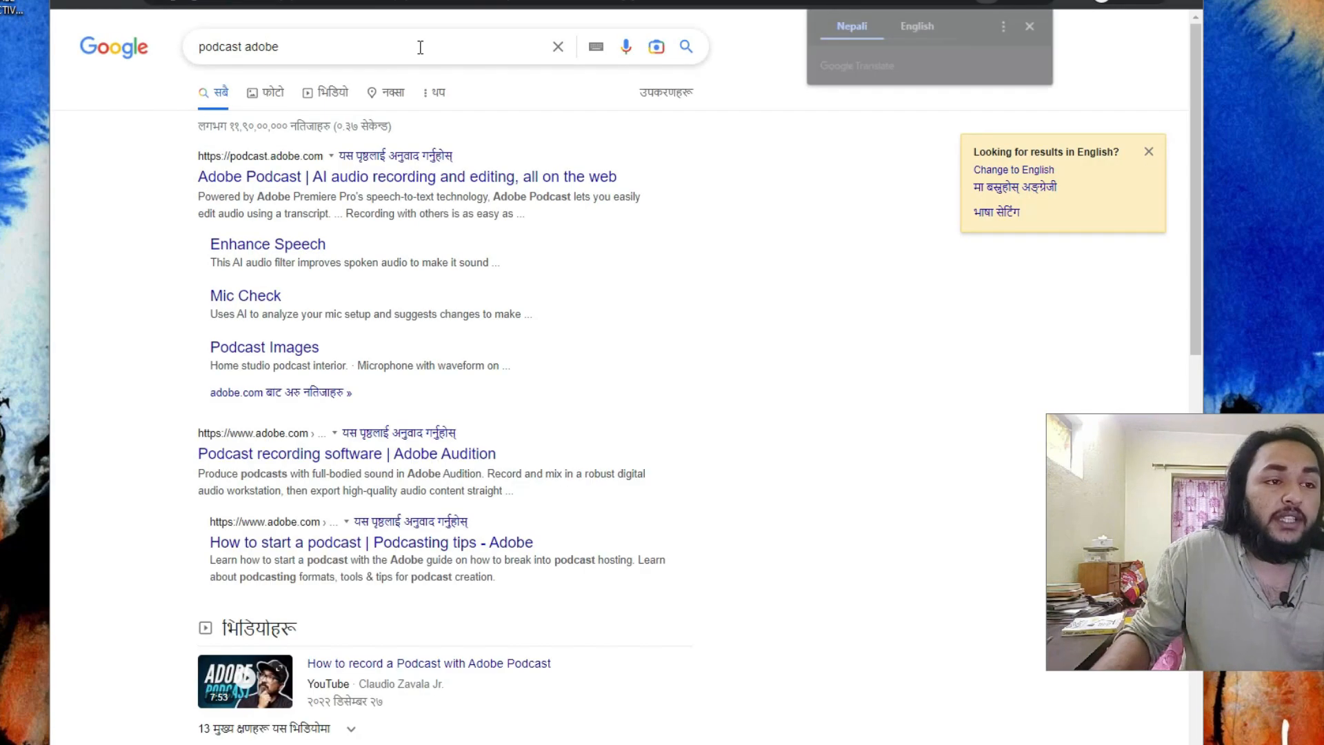
Step: Open the Adobe Podcast website and go to its Enhance speech tool
left_click(286, 171)
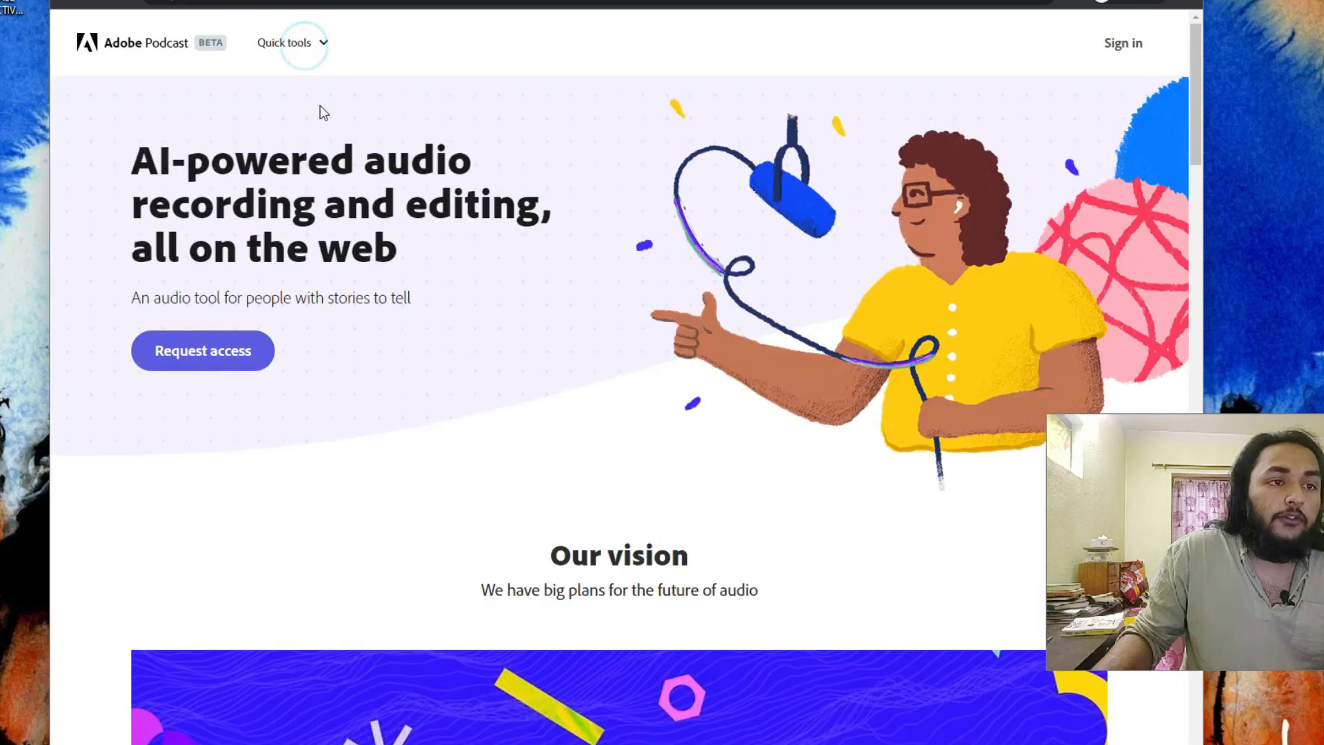
left_click(293, 52)
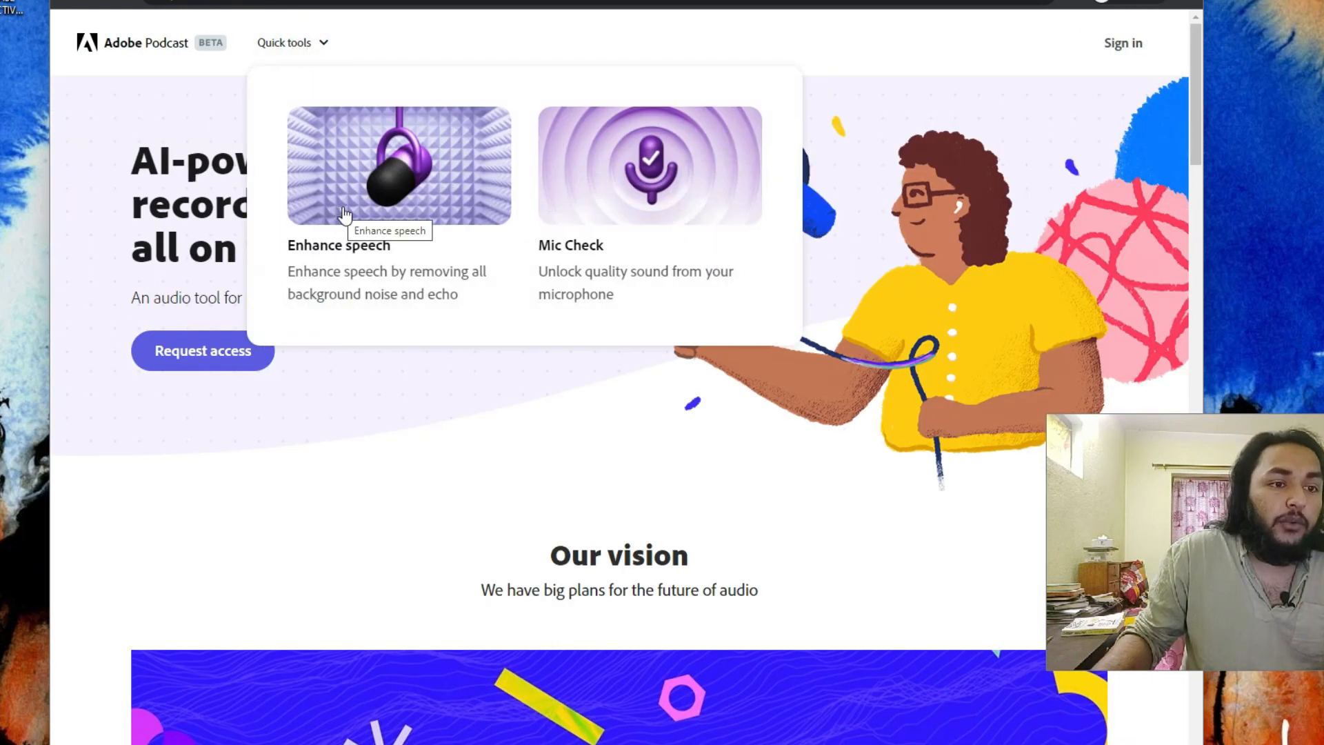
left_click(311, 184)
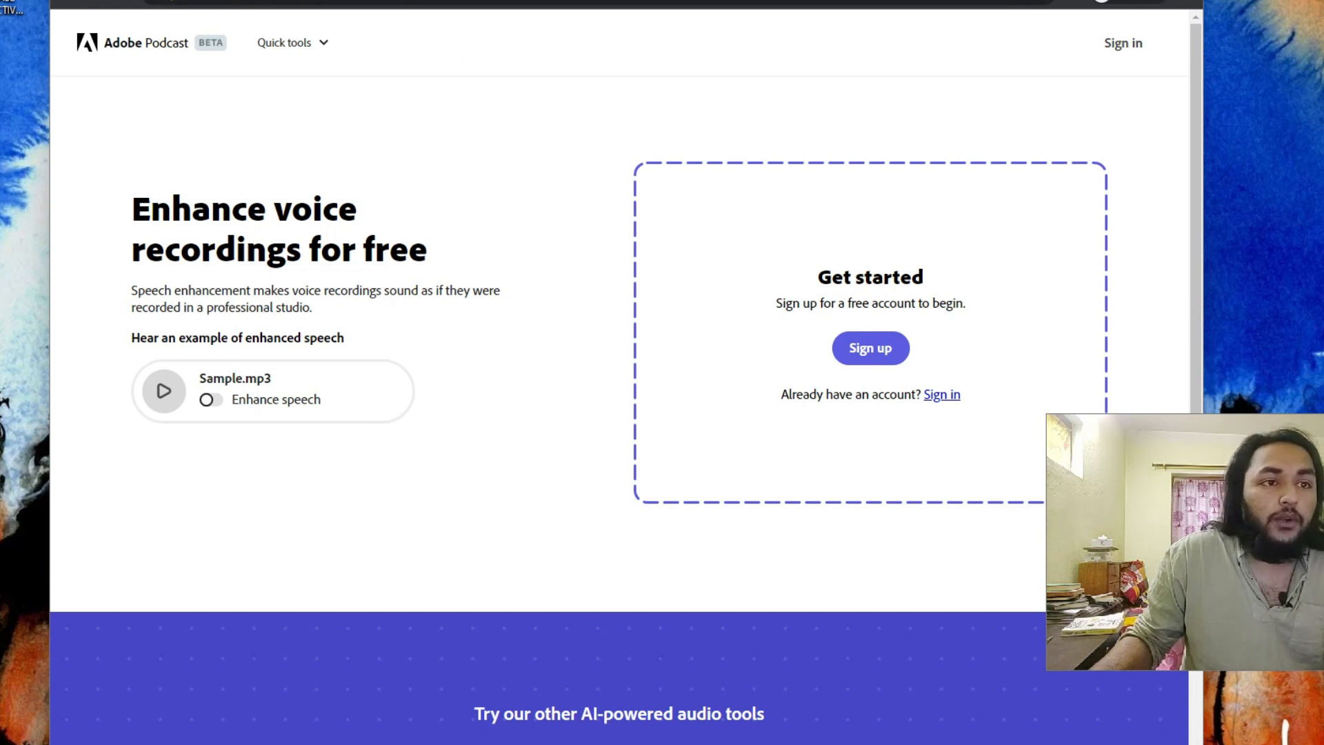
Step: Open vocalremover.org in a new Incognito window
key("ctrl+shift+n")
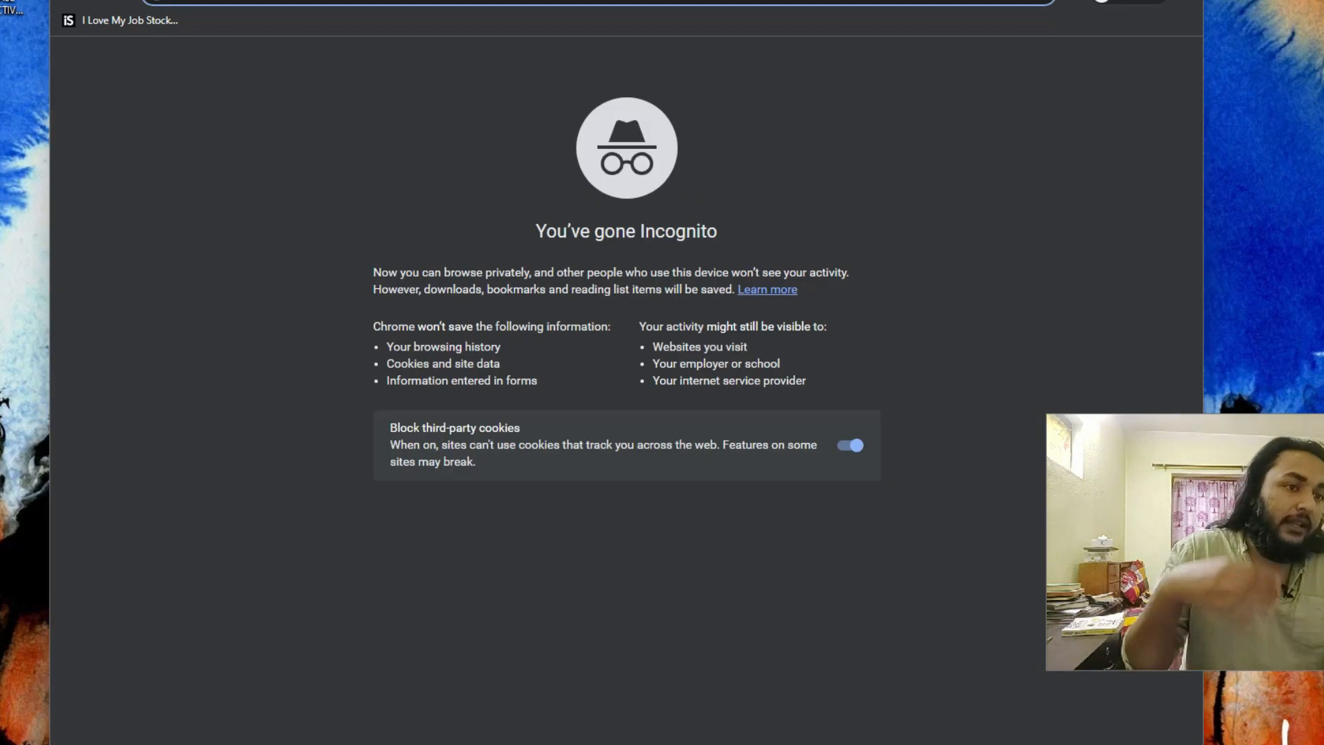
type("vocal")
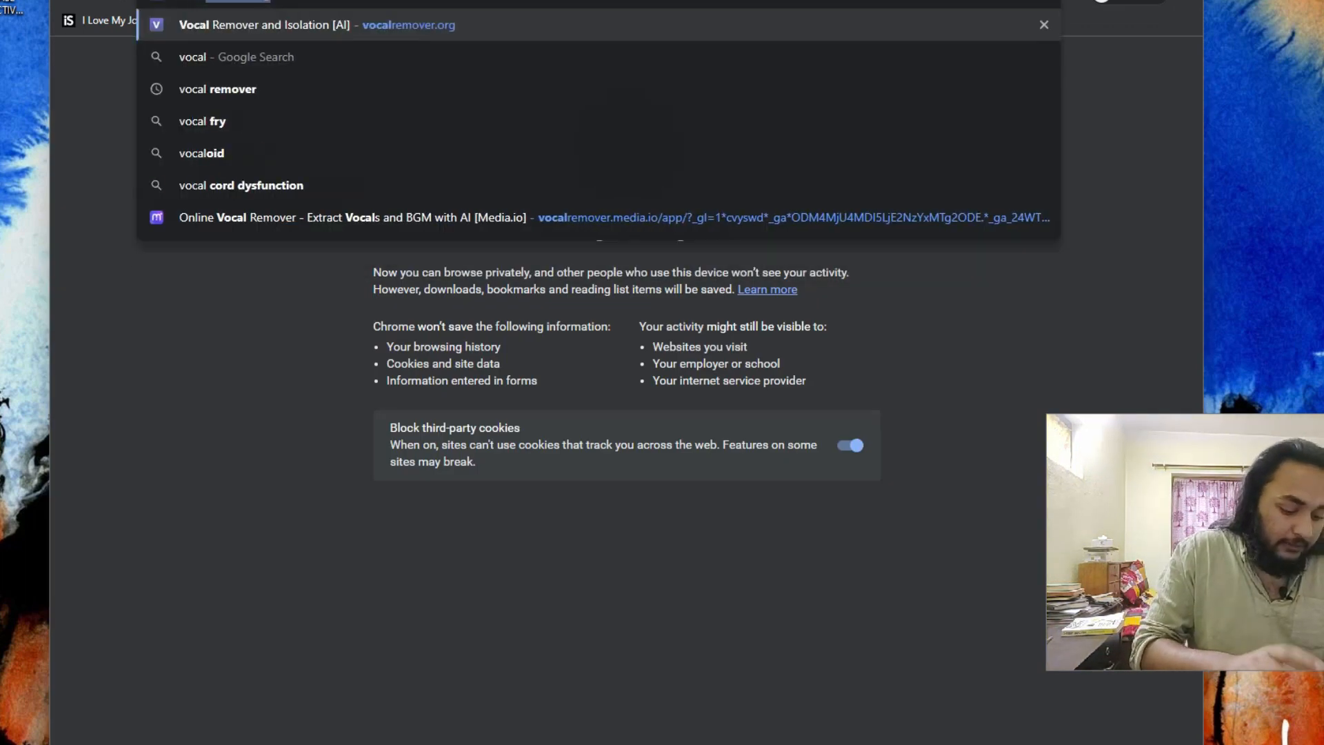
type("remo")
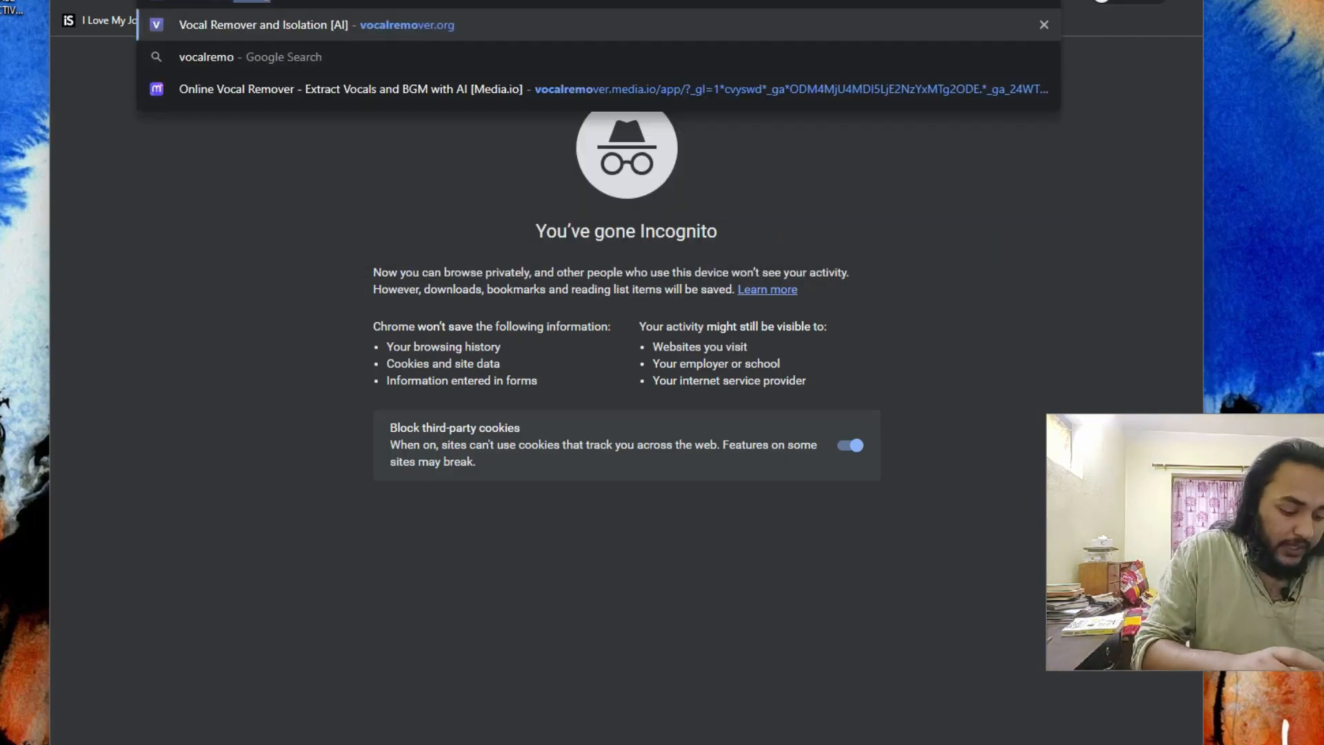
type("ver.or")
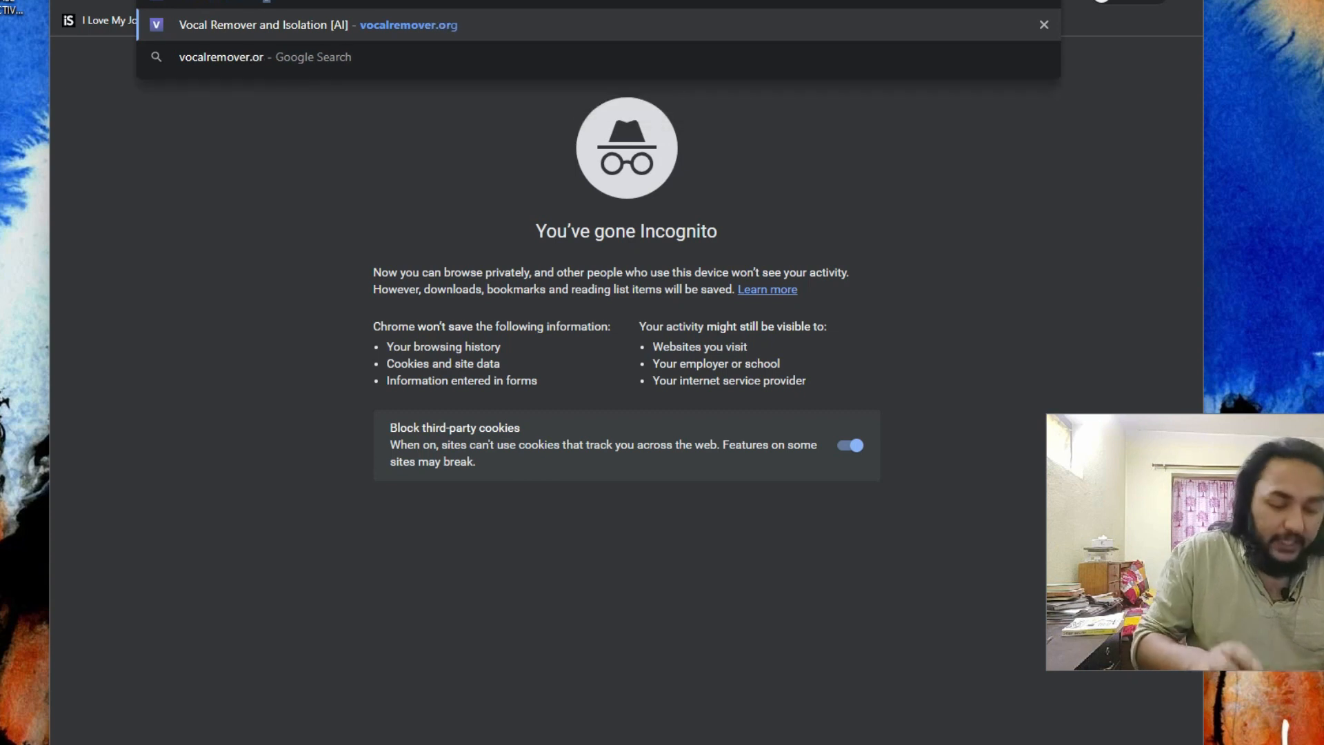
type("g")
key("Return")
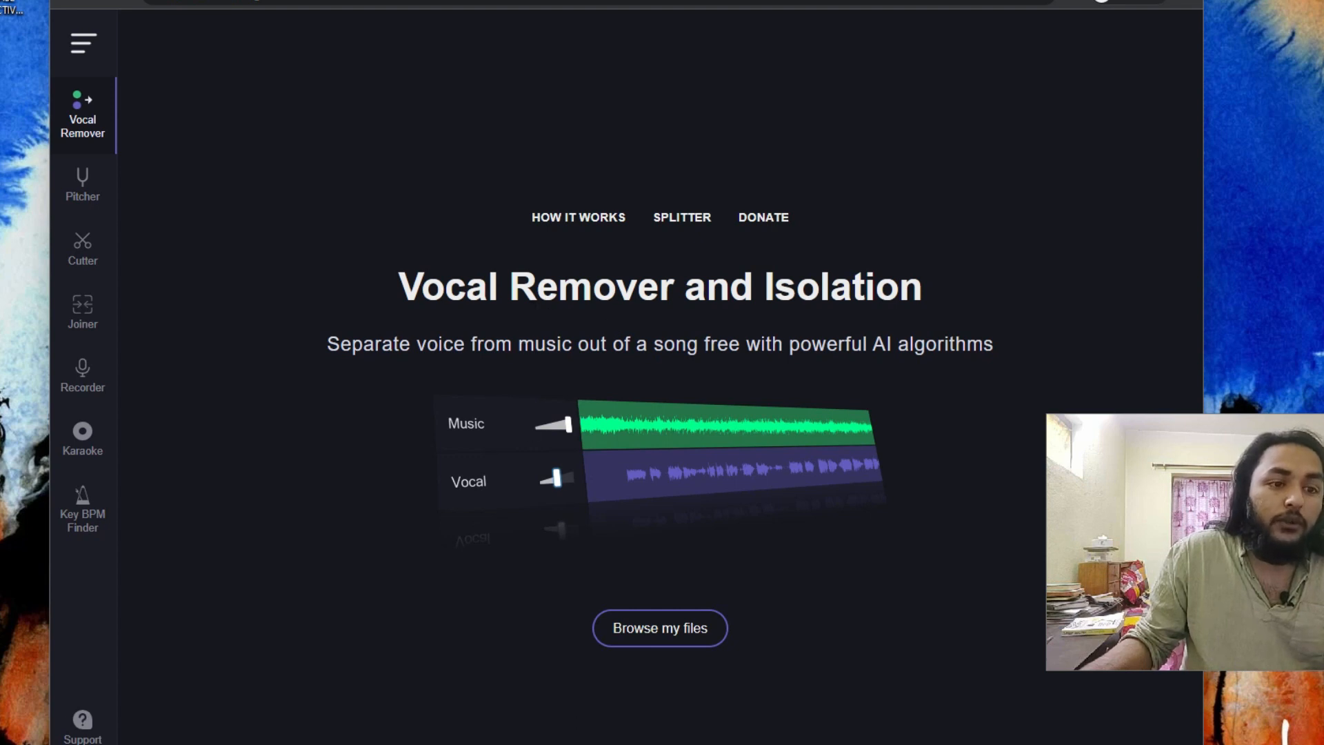
Step: Read through the user comments on the vocal remover site's Support page
left_click(76, 724)
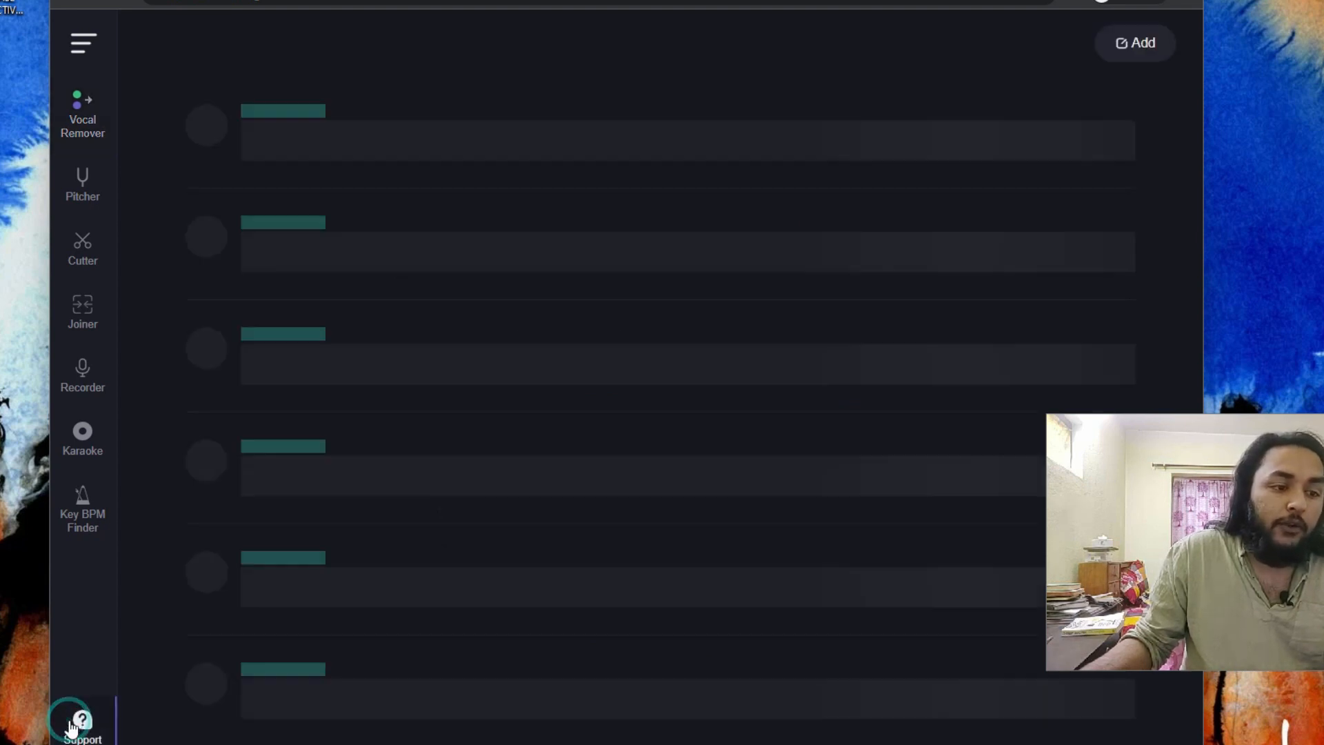
scroll(358, 324, "down", 20)
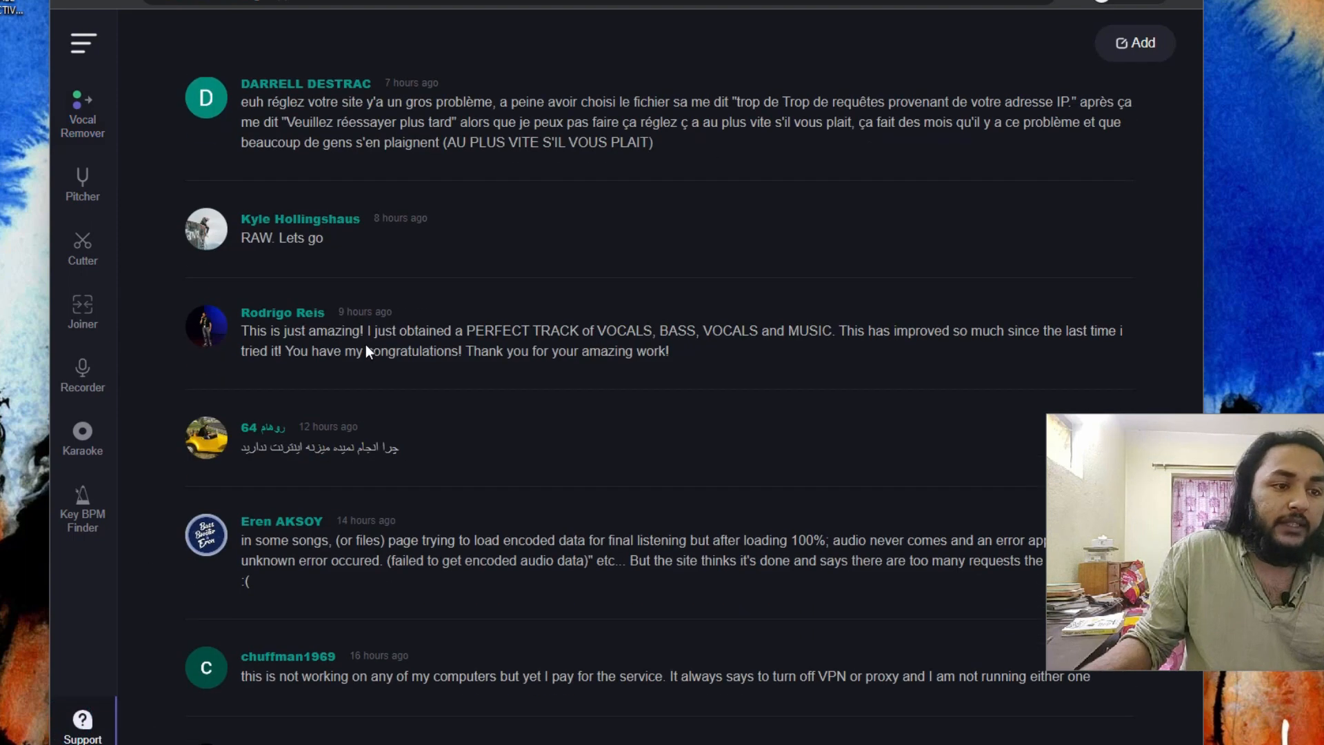
scroll(366, 353, "down", 8)
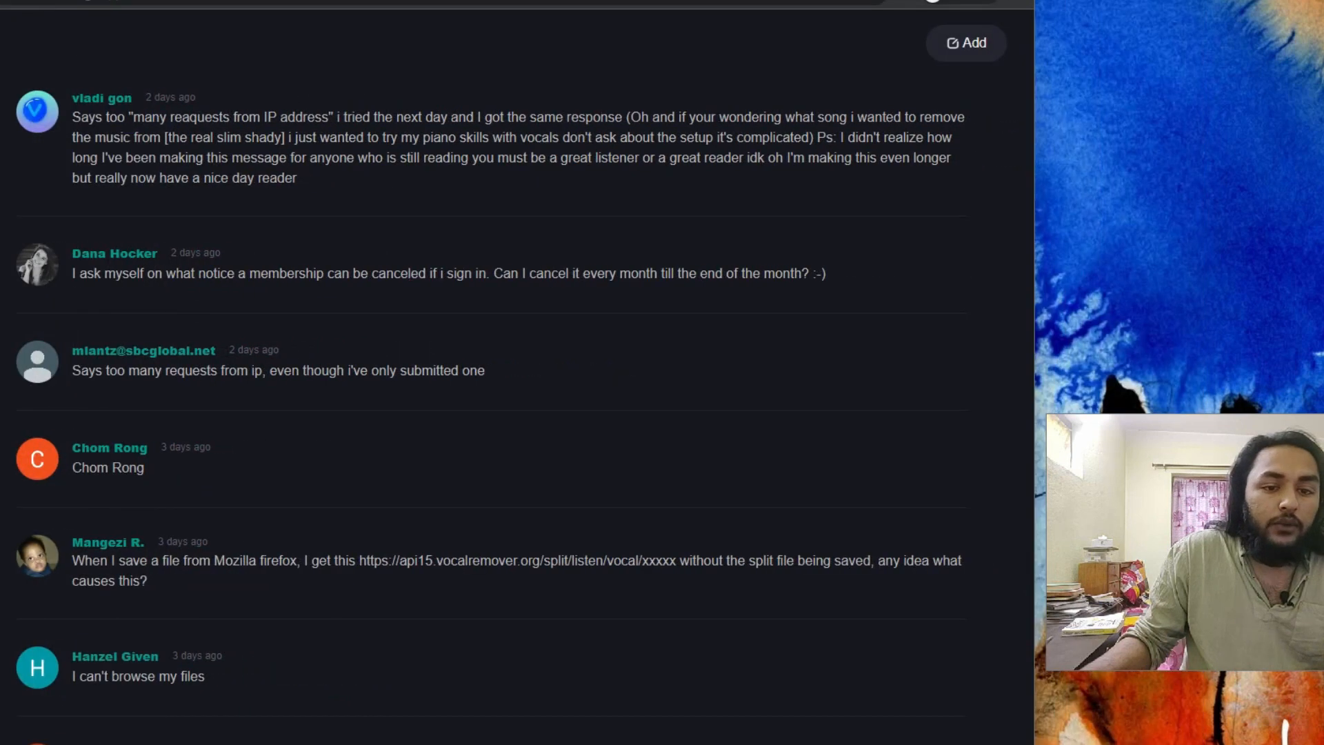
scroll(611, 142, "up", 20)
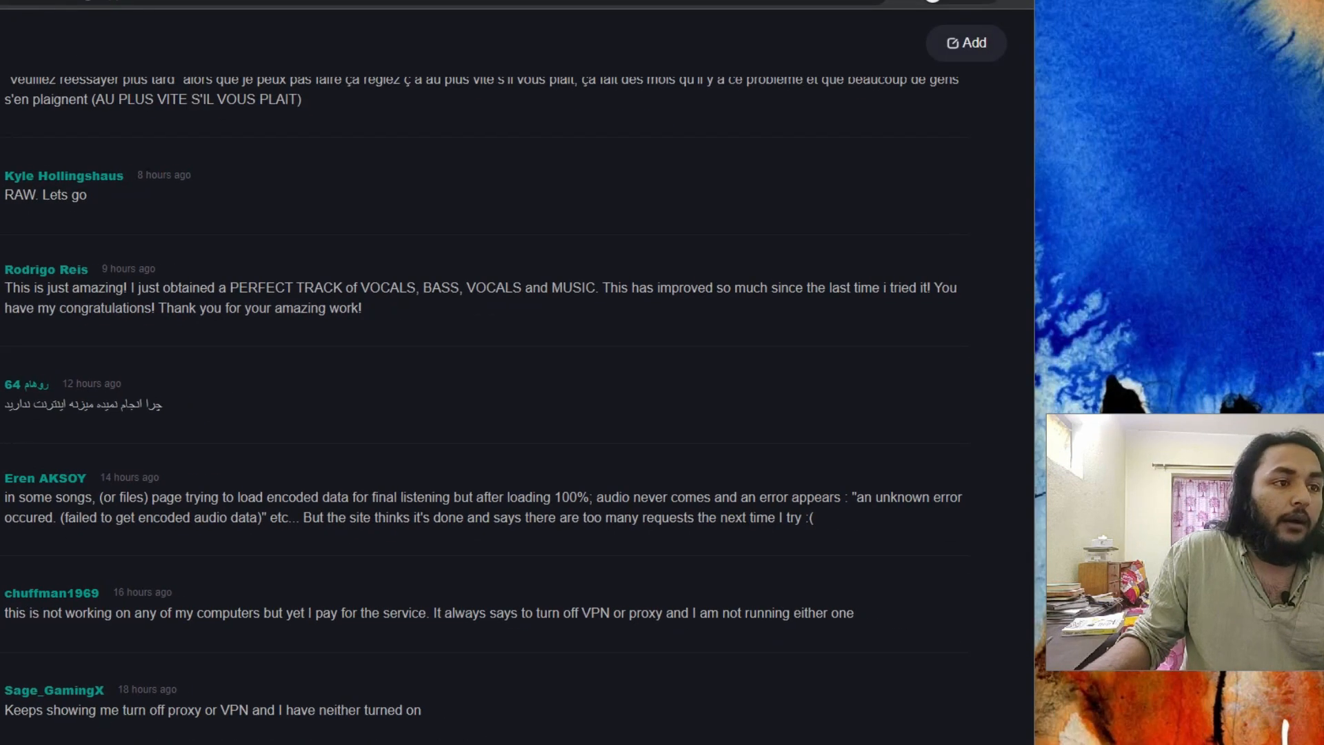
scroll(107, 150, "down", 15)
scroll(141, 188, "down", 10)
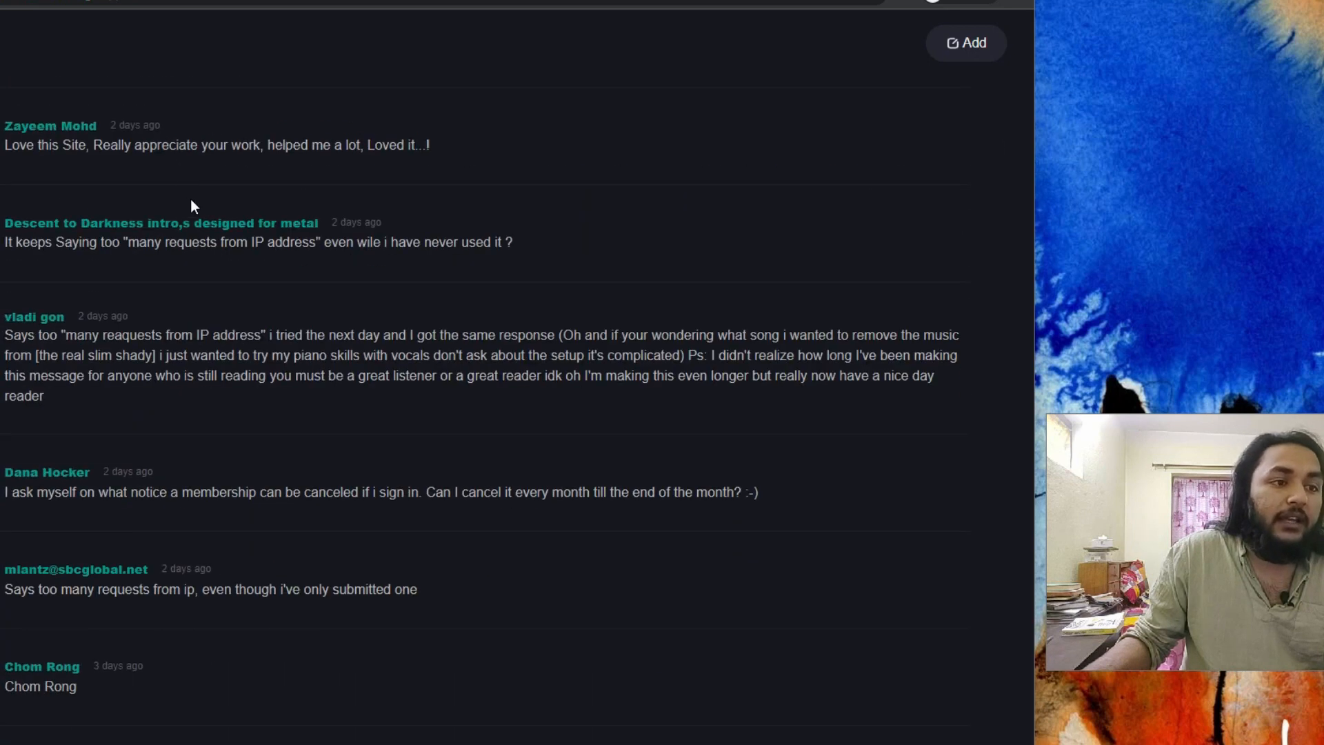
Step: Reposition the browser window and open media.io in place of the Support page
left_click_drag(176, 1, 384, 2)
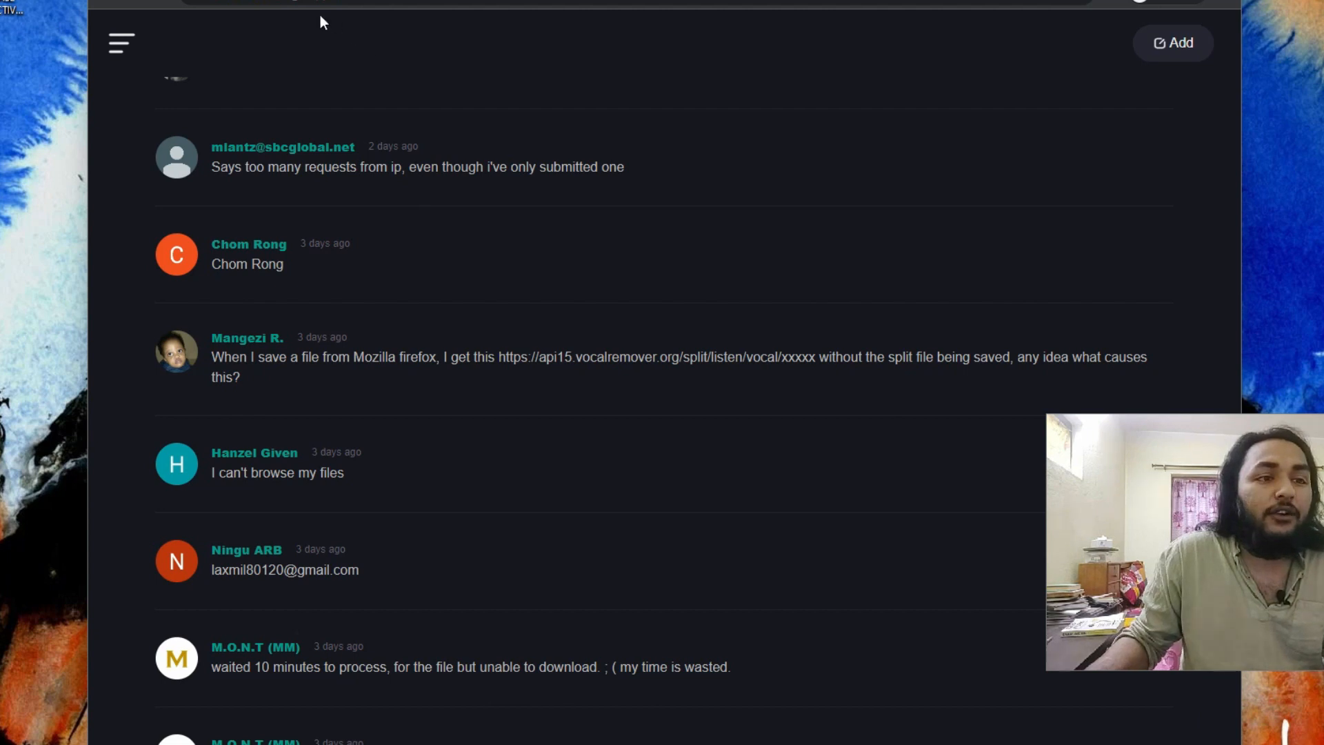
left_click(343, 3)
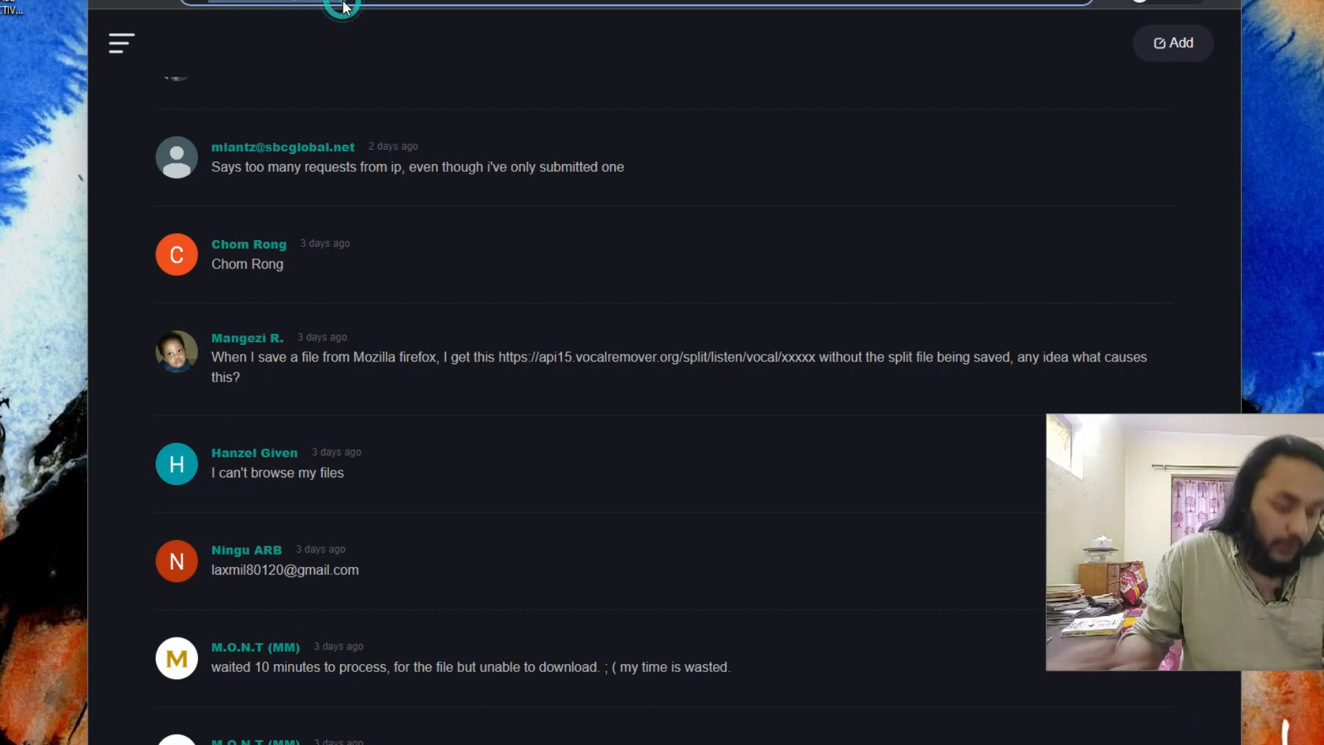
type("media.io")
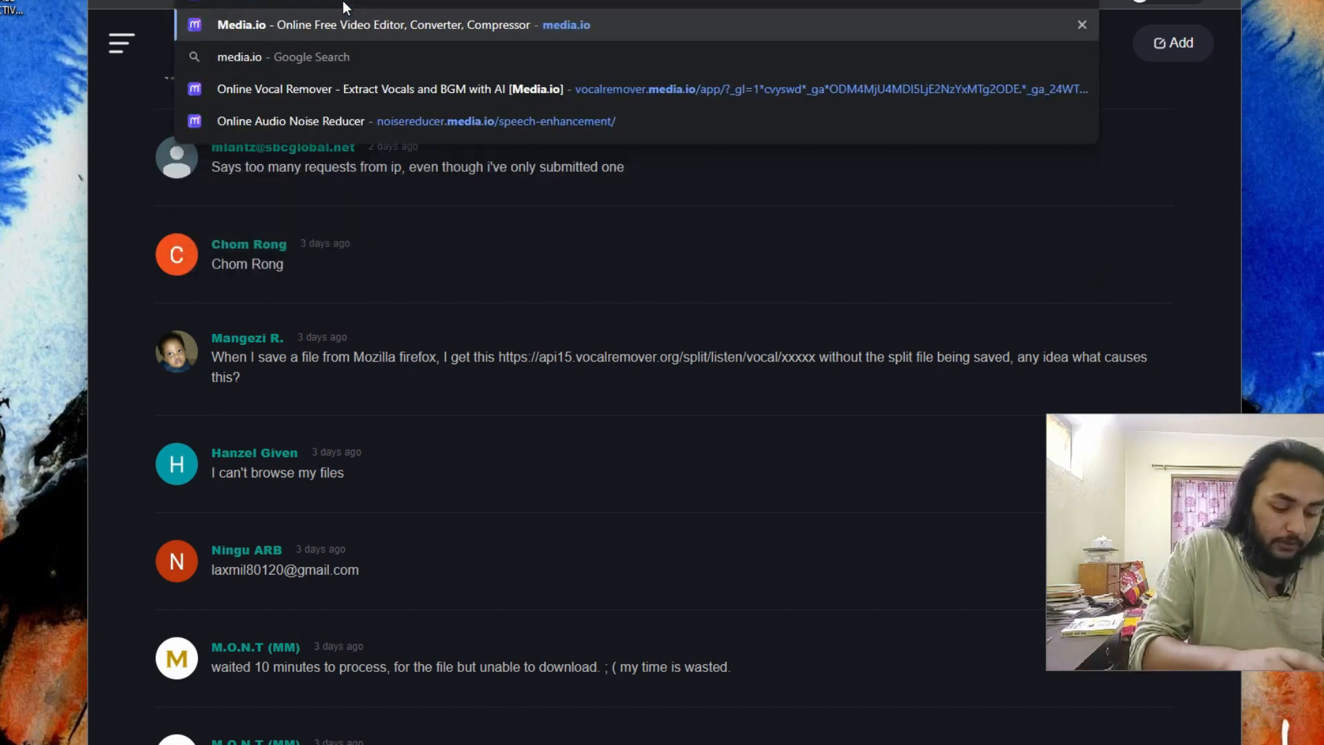
key("Return")
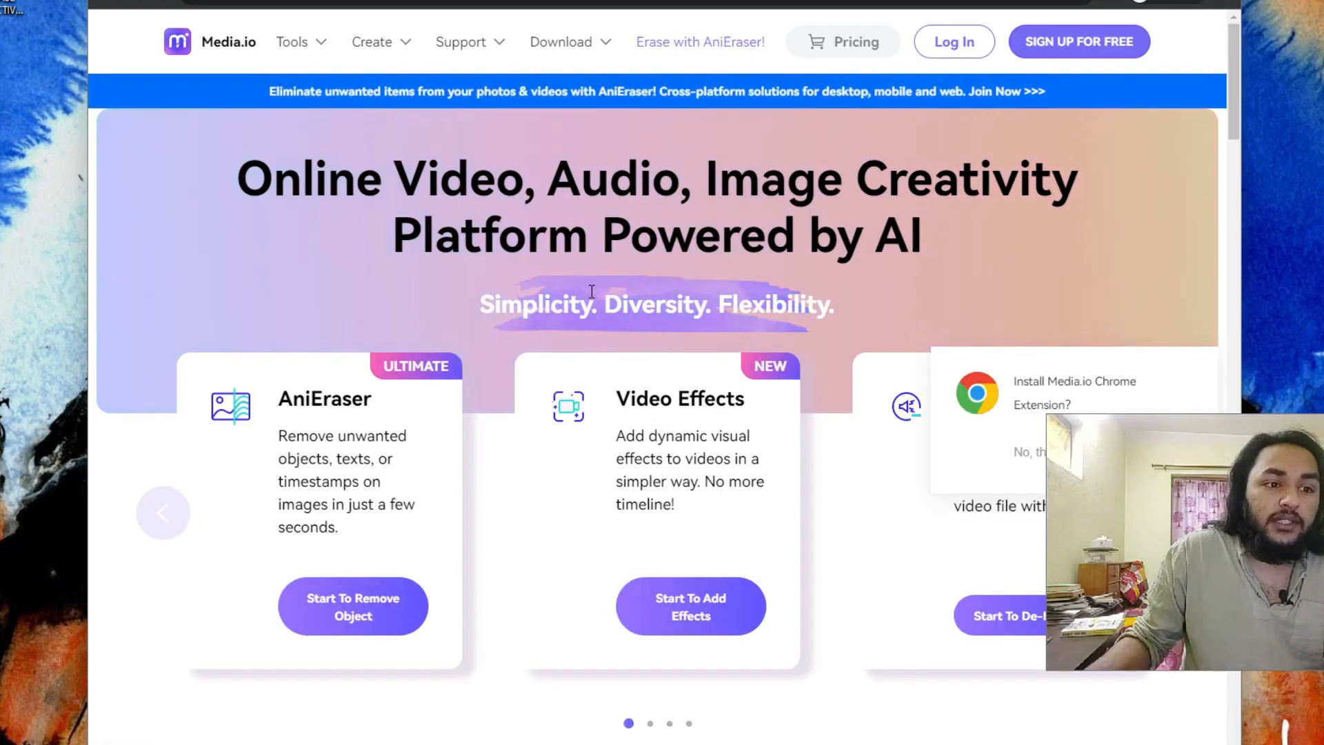
Step: Look over Media.io's available tools and open Vocal Remover from the AI tools
scroll(592, 291, "down", 4)
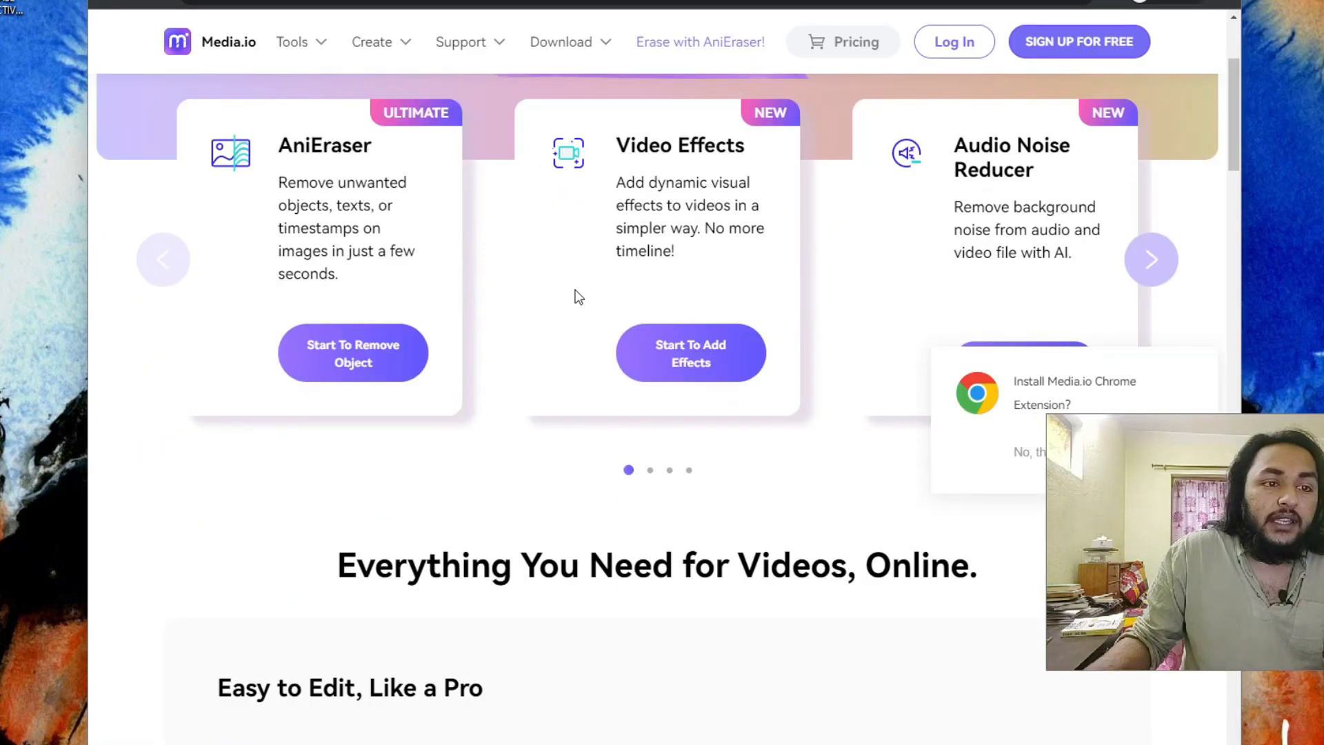
scroll(577, 296, "up", 4)
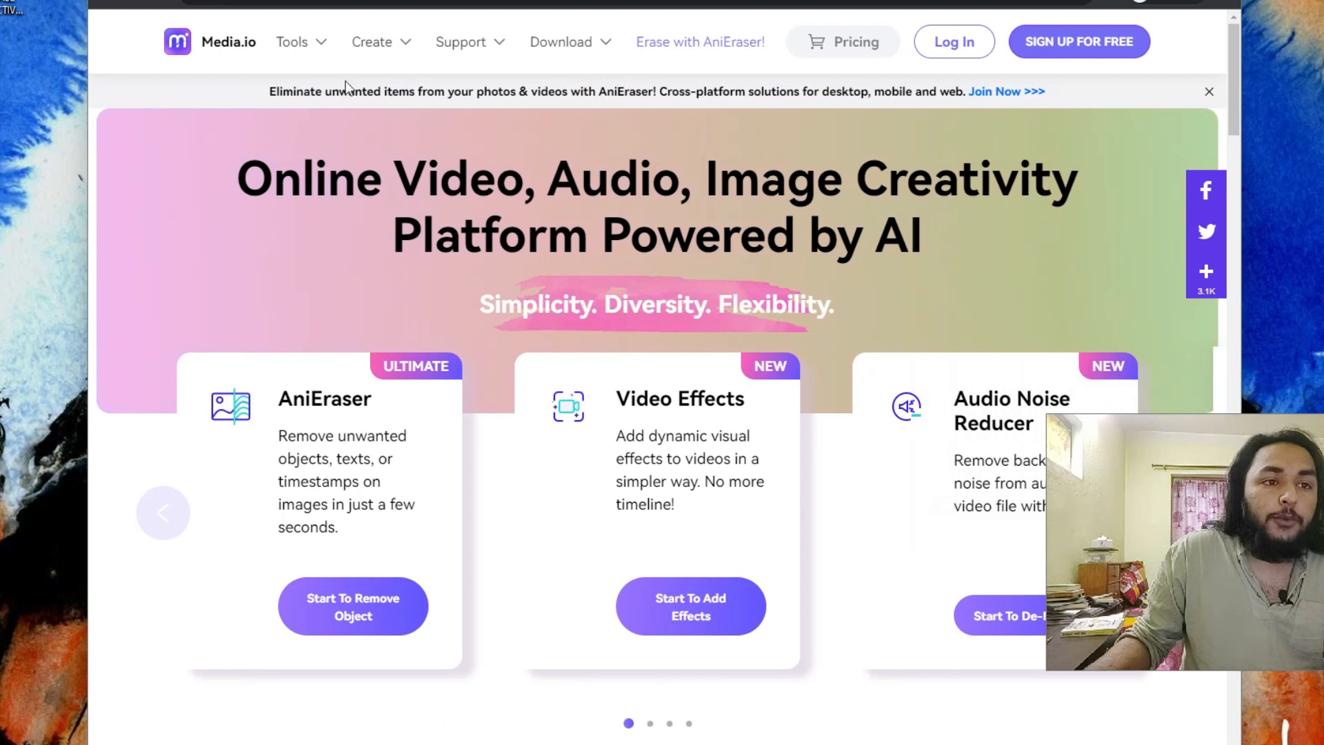
mouse_move(319, 59)
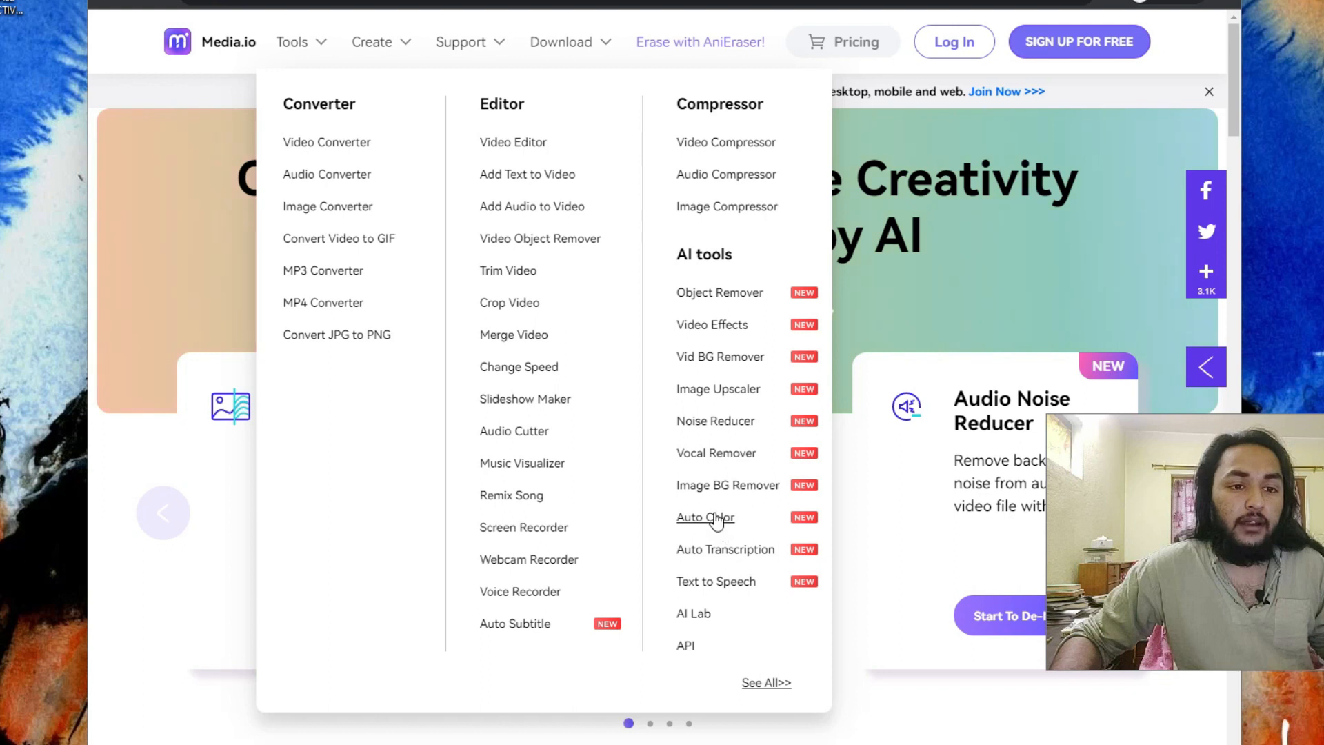
mouse_move(517, 40)
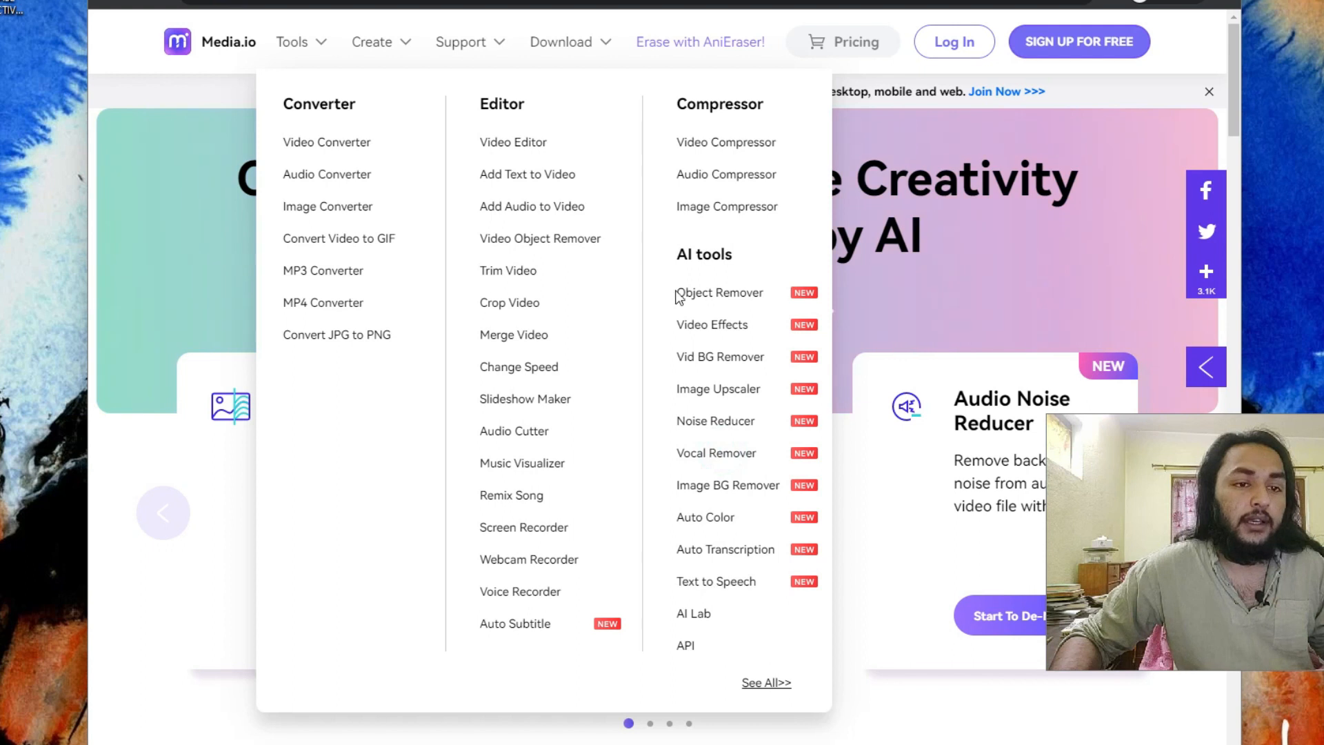
scroll(834, 102, "down", 3)
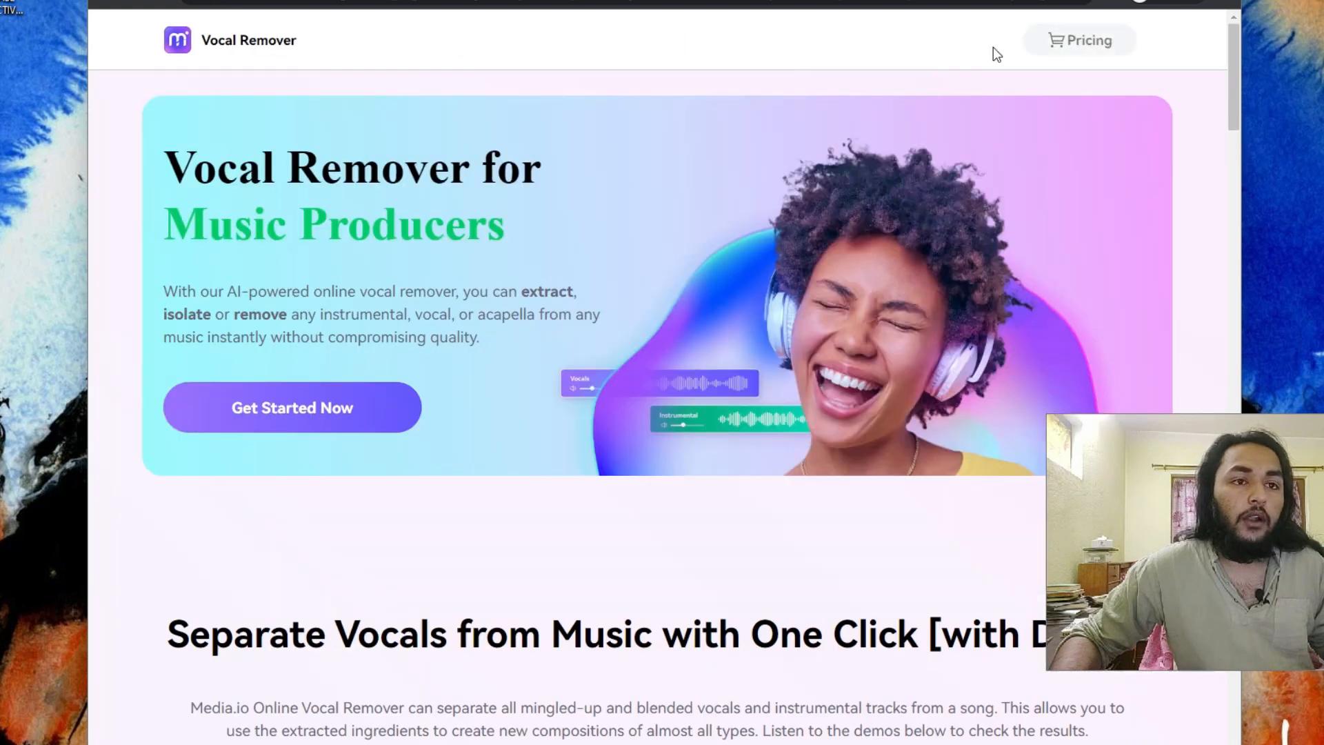
Step: Examine the Vocal Remover page, including its demo tracks, vocal and instrumental samples and song upload section
scroll(593, 186, "down", 2)
scroll(489, 190, "up", 3)
scroll(481, 196, "down", 8)
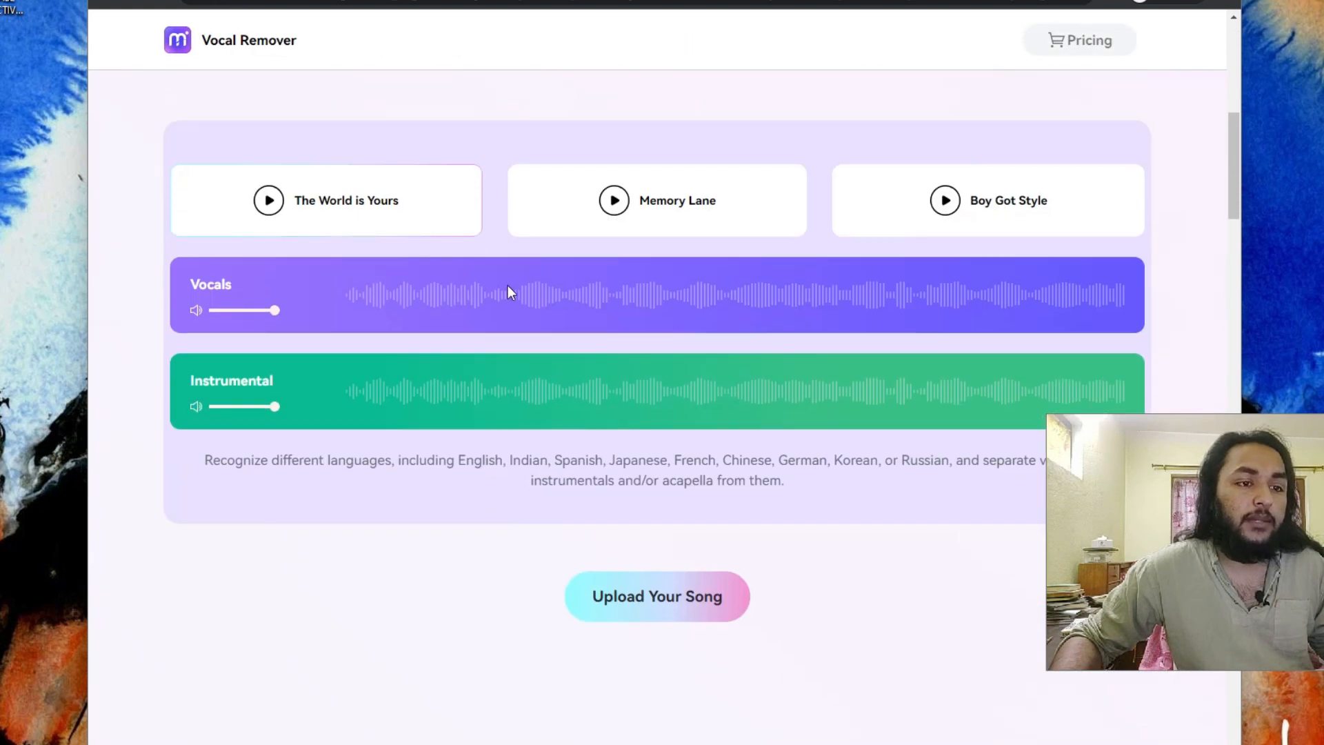
scroll(514, 305, "down", 6)
scroll(520, 316, "up", 2)
scroll(661, 324, "up", 5)
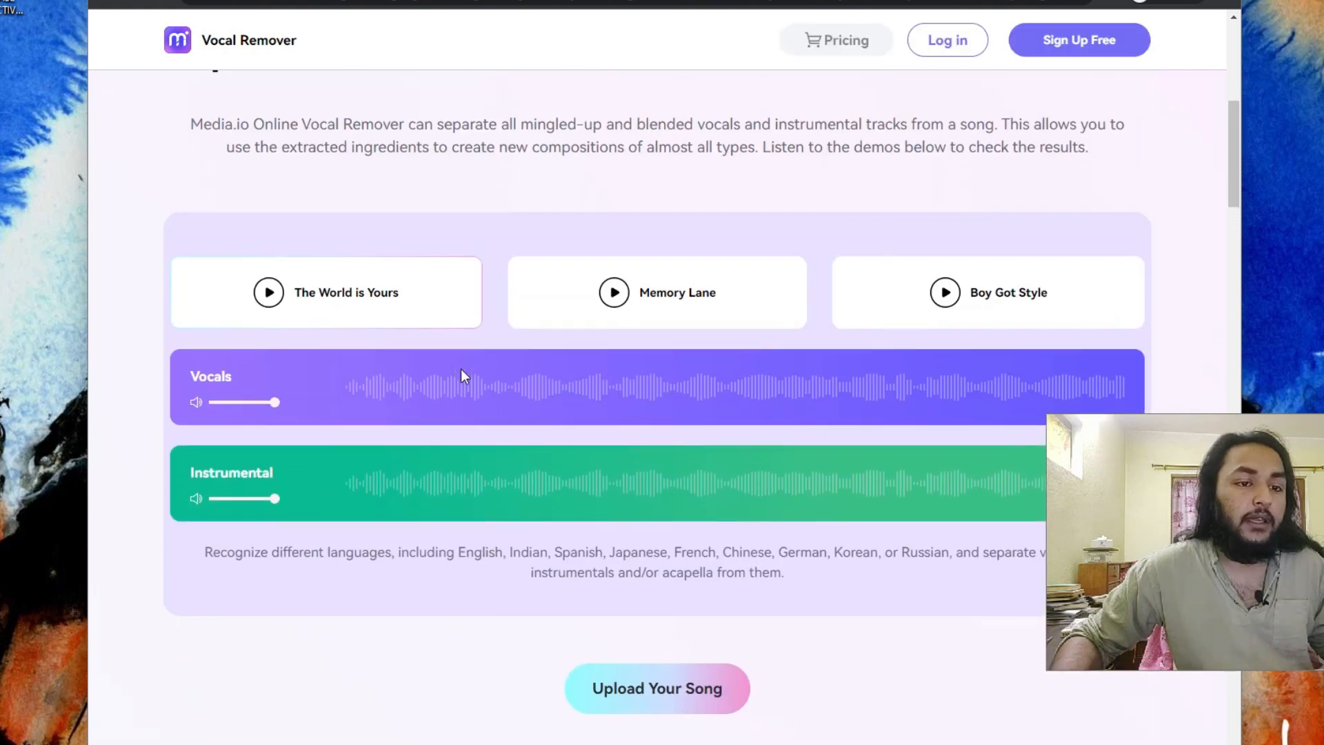
scroll(441, 372, "down", 1)
scroll(378, 331, "up", 5)
scroll(548, 310, "up", 3)
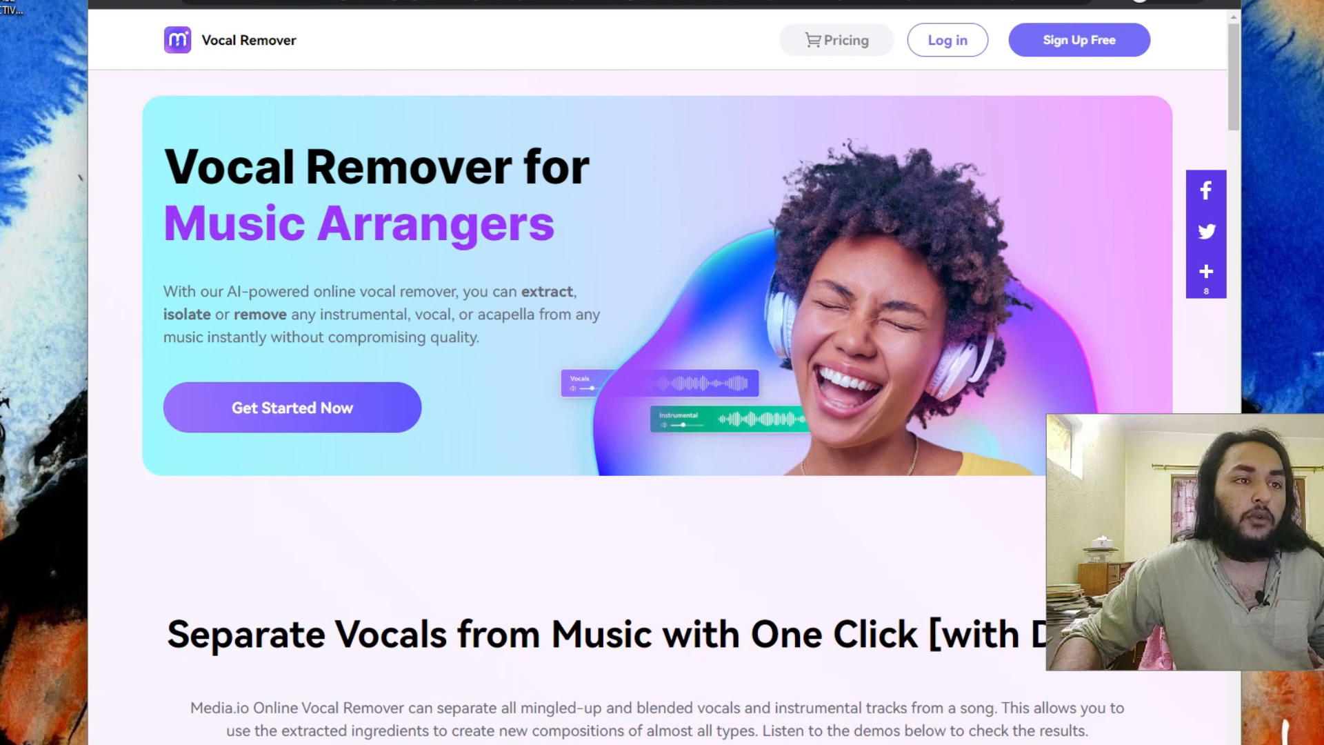
Step: Return to the LALAL.AI results and play a short part of the Vocal preview, pausing it after about two seconds
key("ctrl+shift+n")
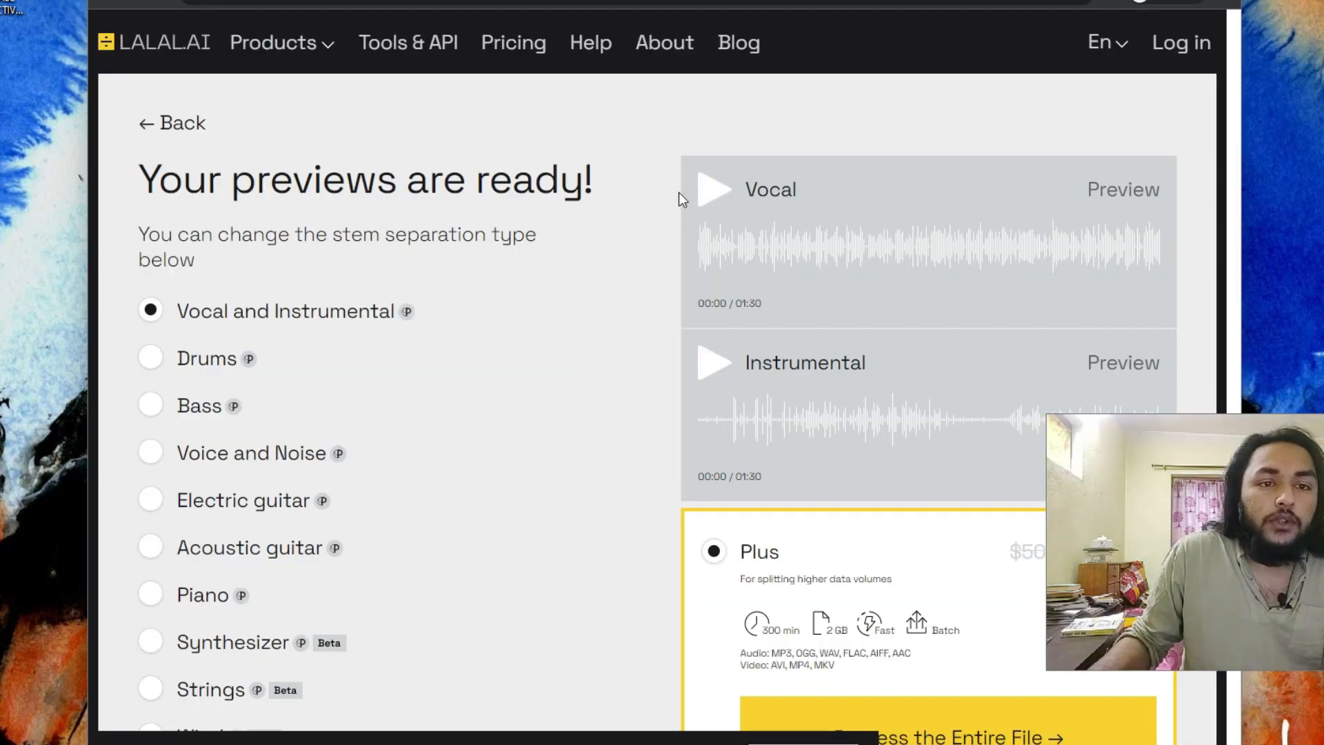
left_click(713, 190)
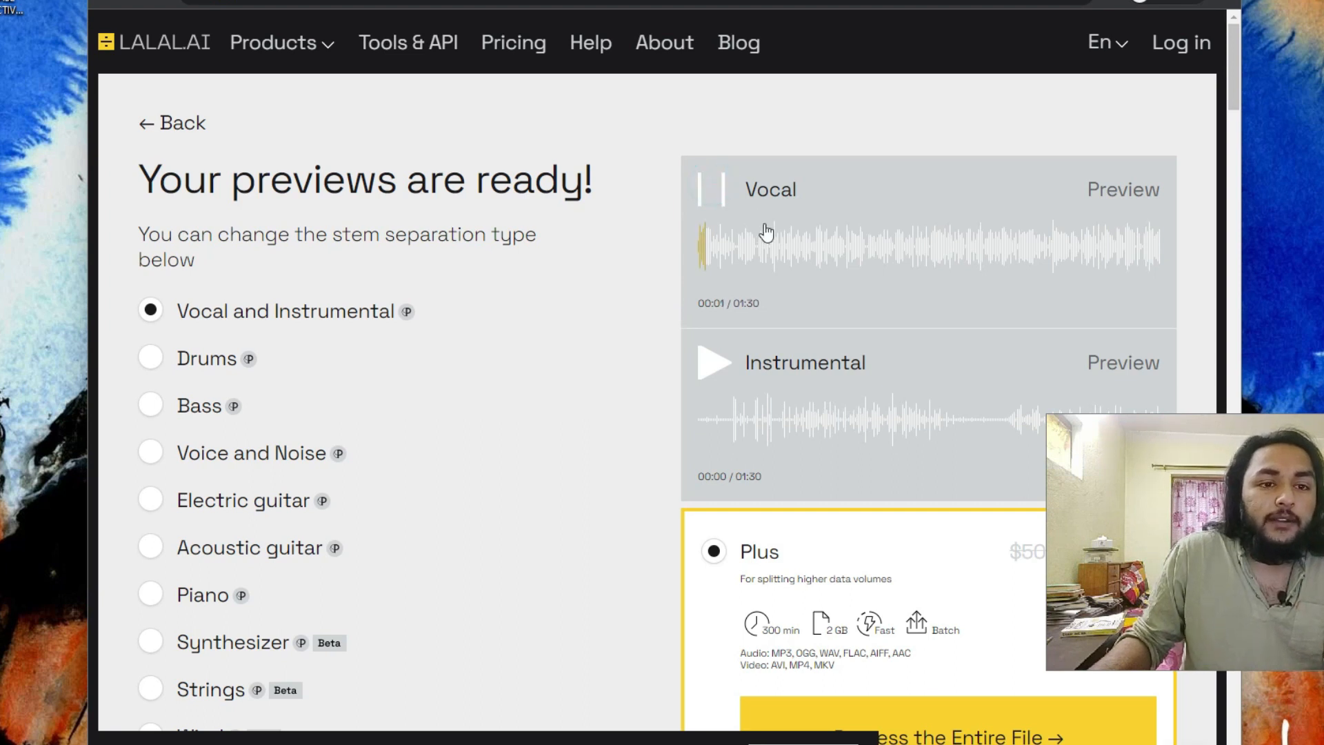
left_click(724, 189)
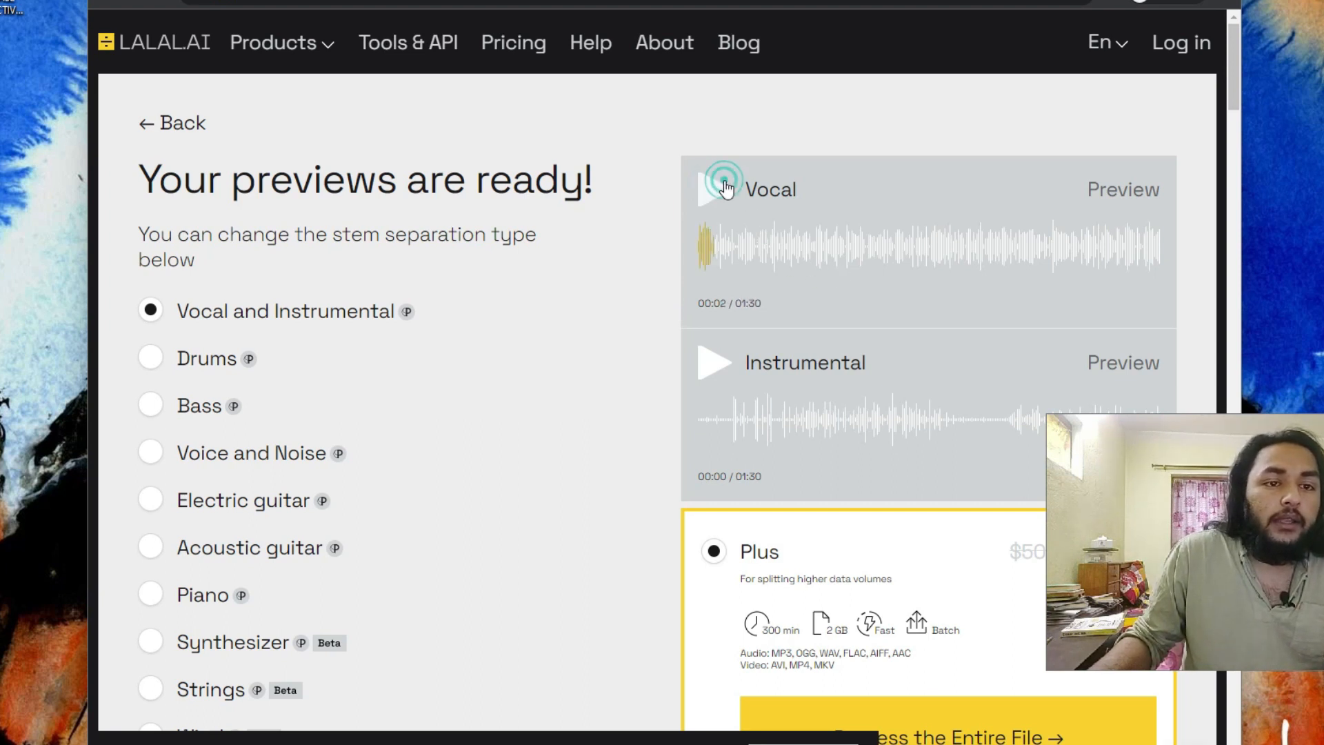
Step: Review LALAL.AI's stem separation types, and revisit the Adobe Podcast and Media.io Vocal Remover pages
scroll(666, 323, "down", 1)
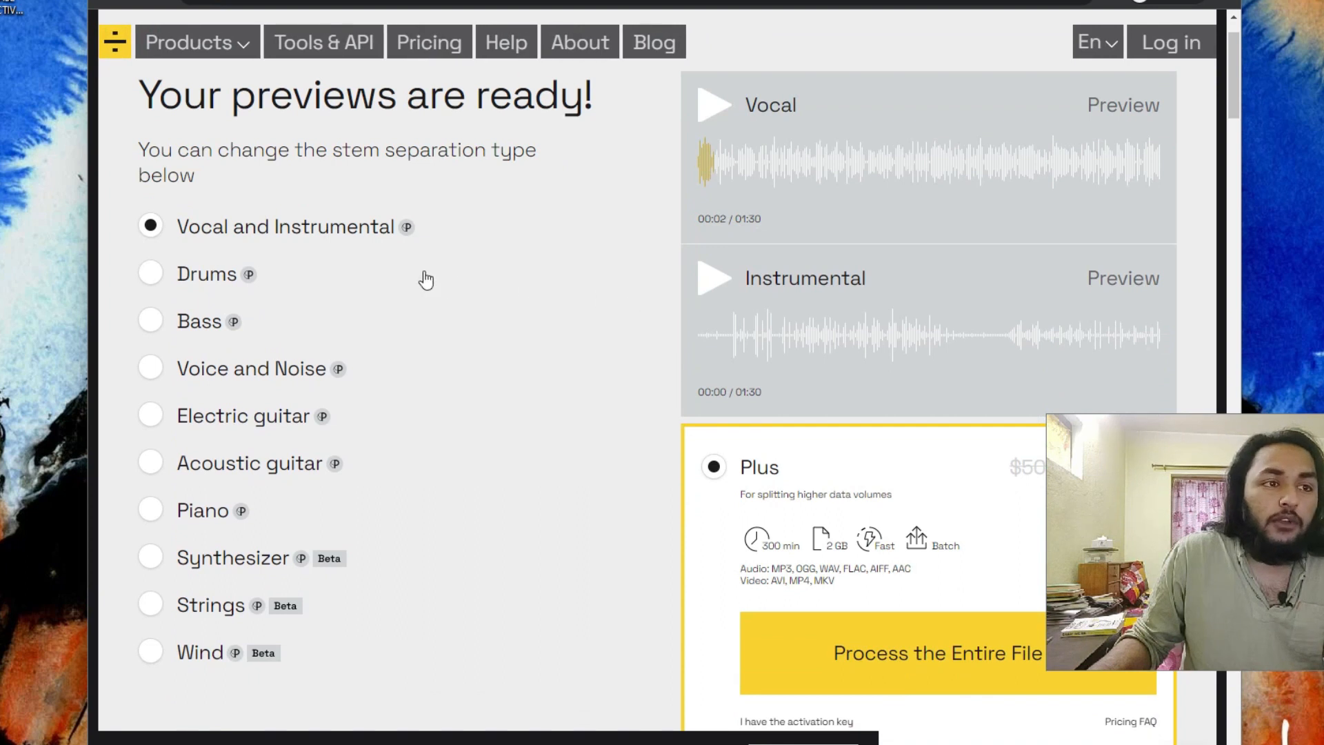
scroll(417, 272, "up", 1)
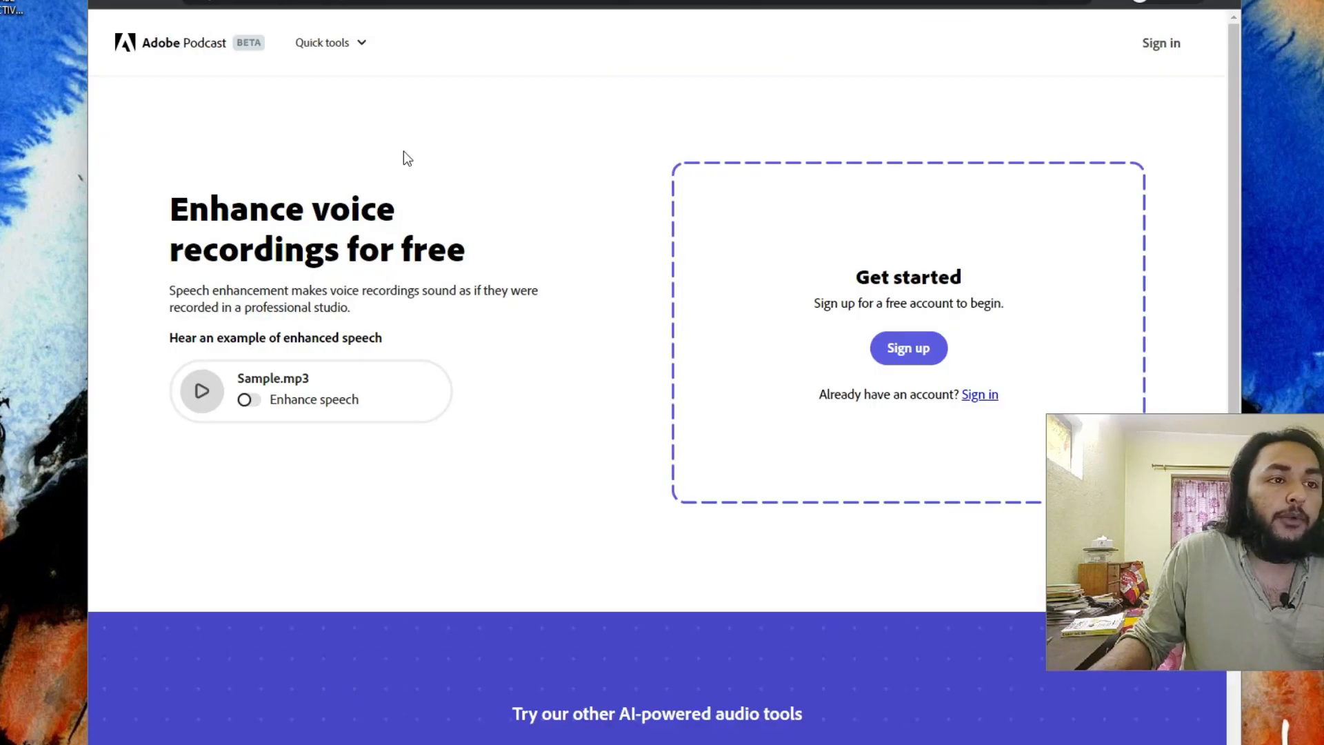
left_click(533, 7)
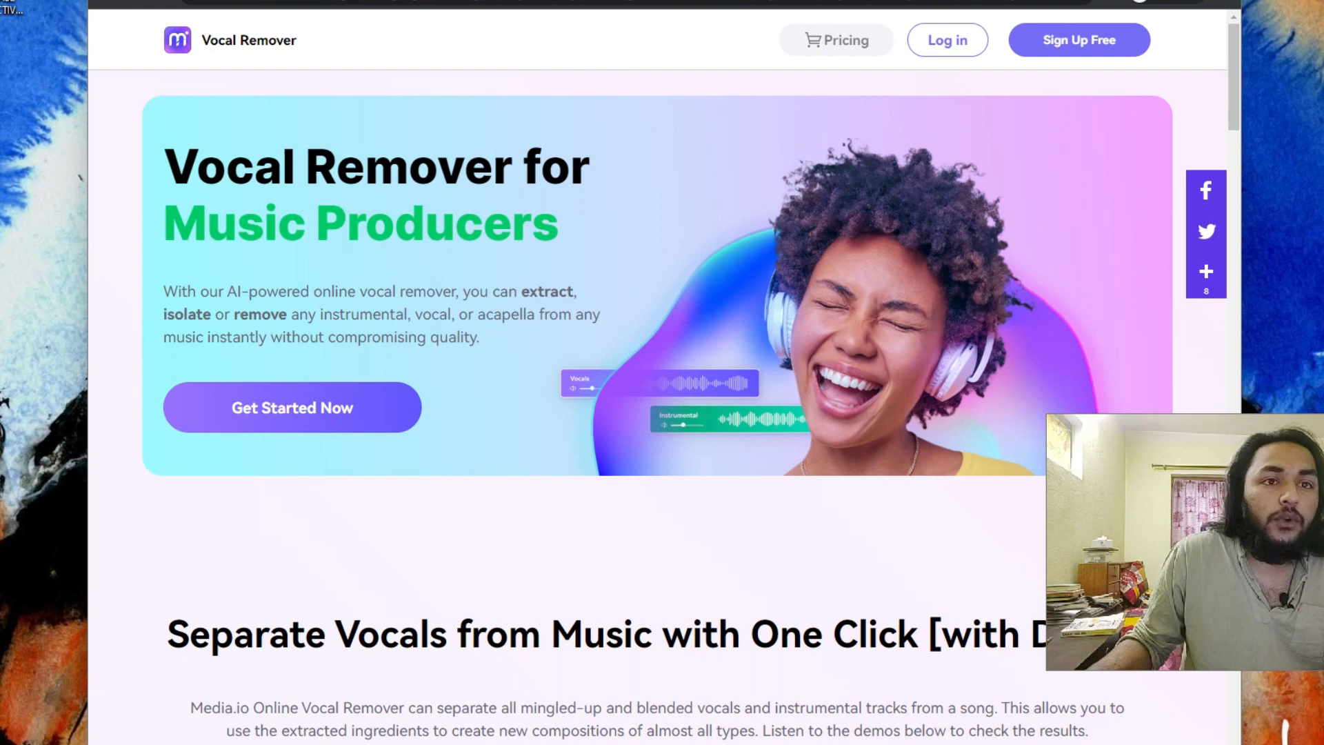
Step: Open a private browsing window and search the web for AI audio editing software
key("ctrl+shift+n")
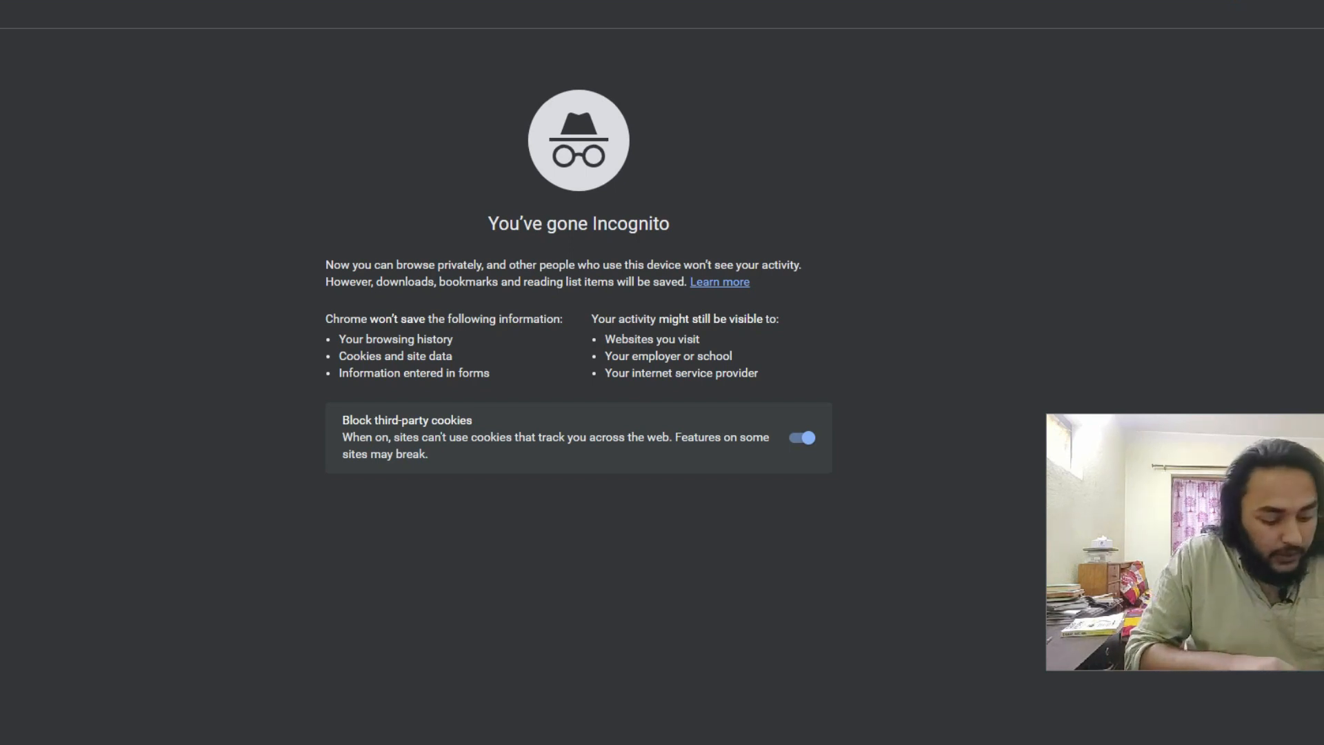
type("how do you make")
key("BackSpace")
key("BackSpace")
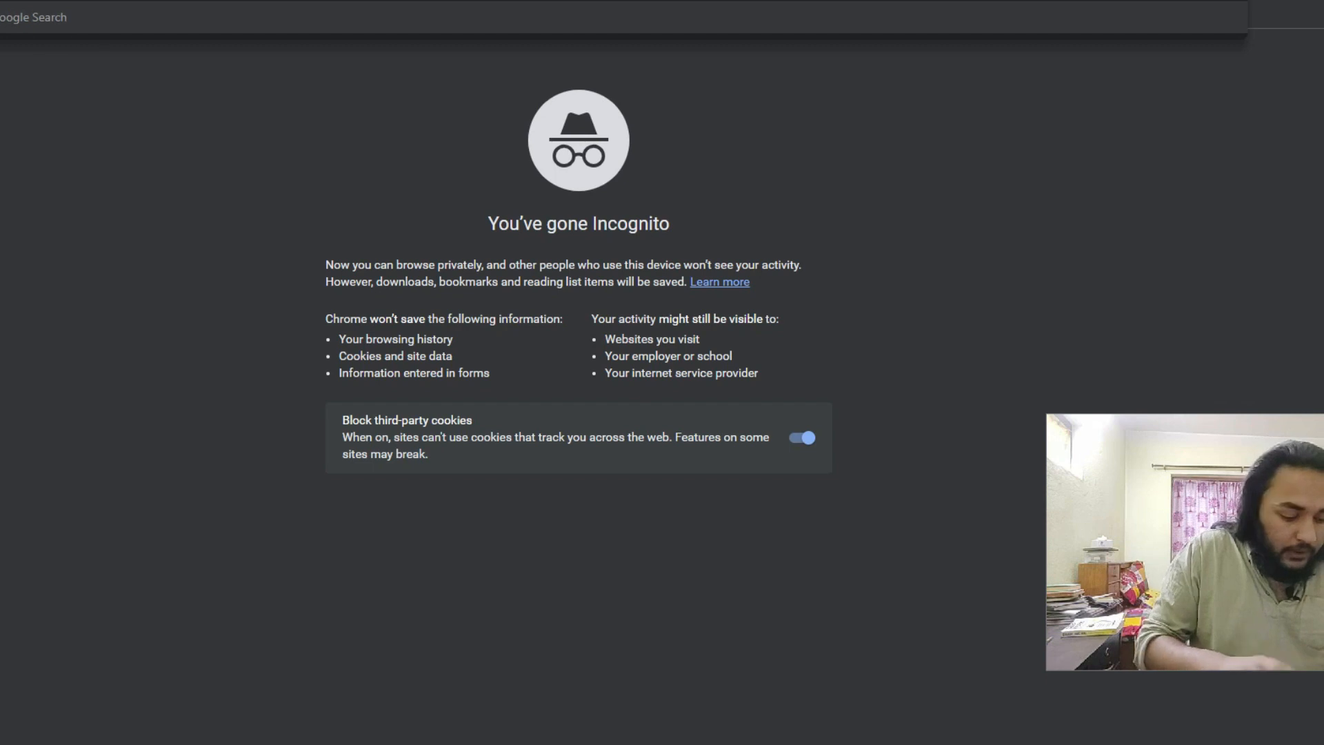
key("ctrl+a")
type("ai audio")
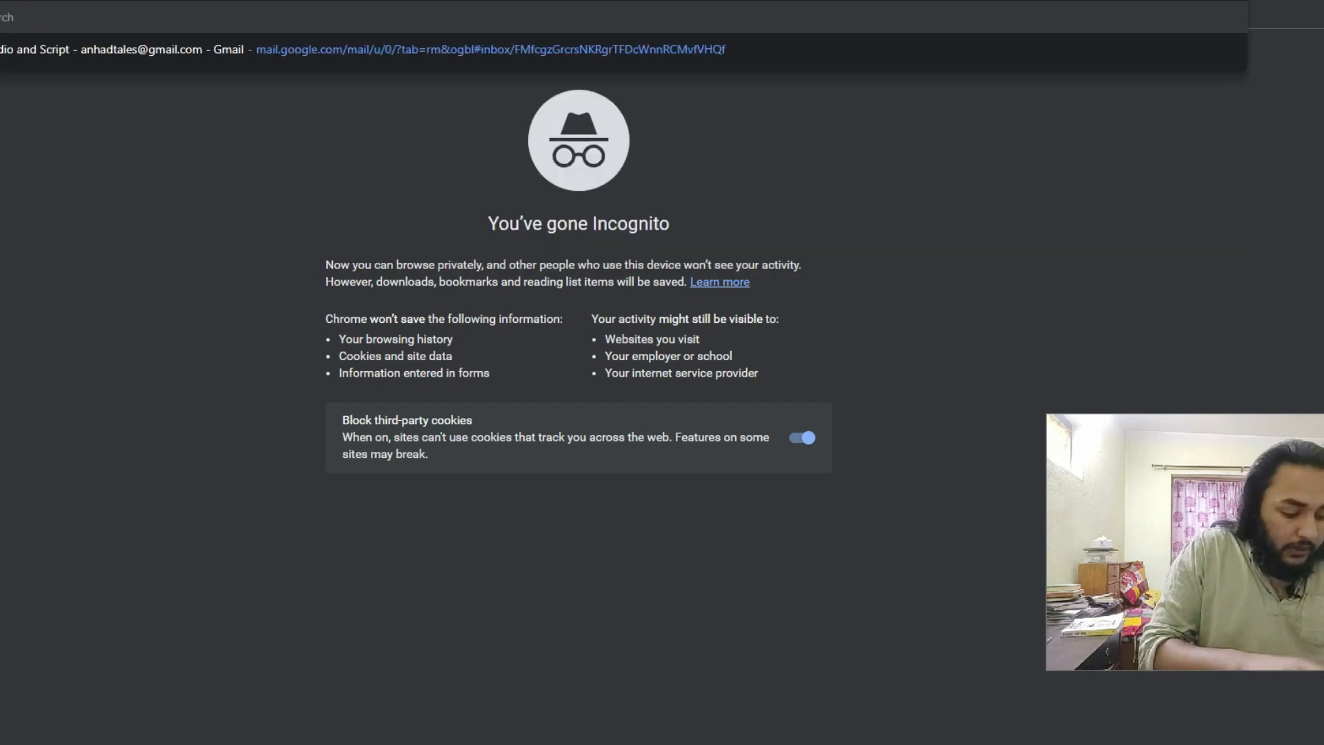
type(" generator")
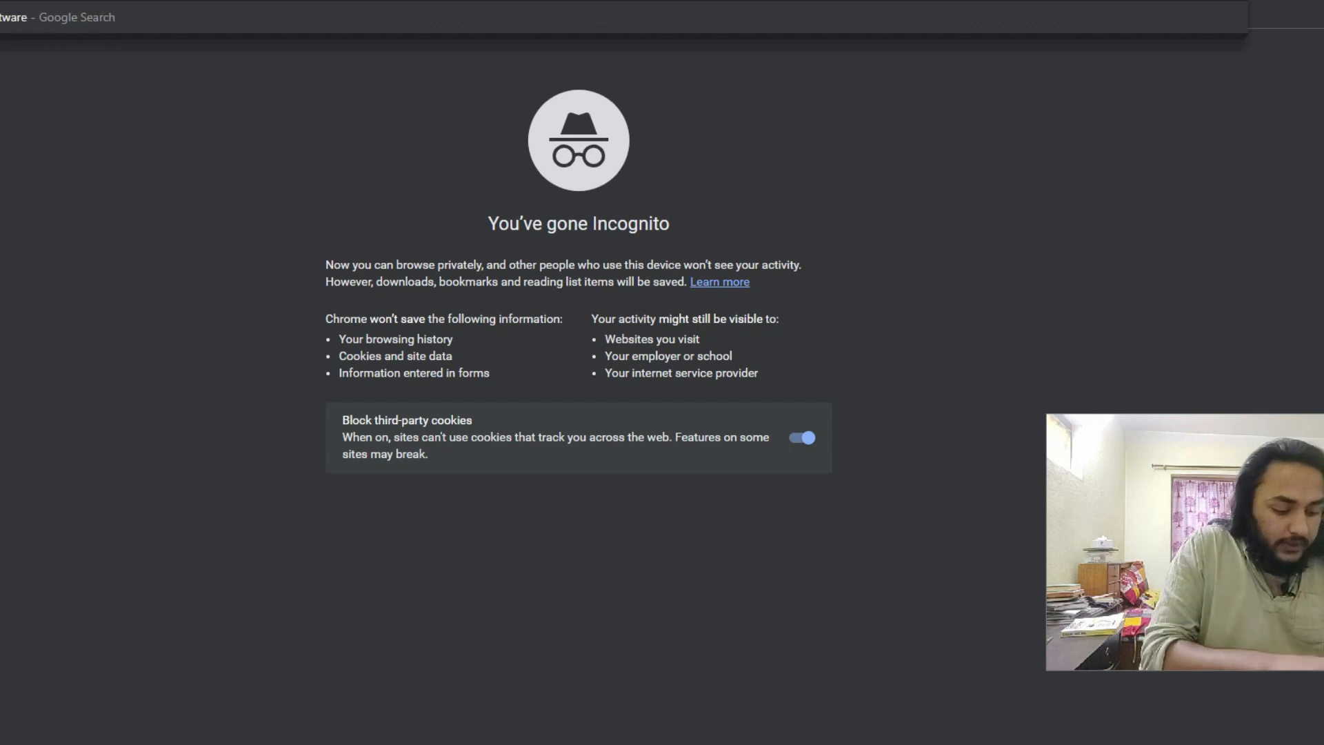
key("Return")
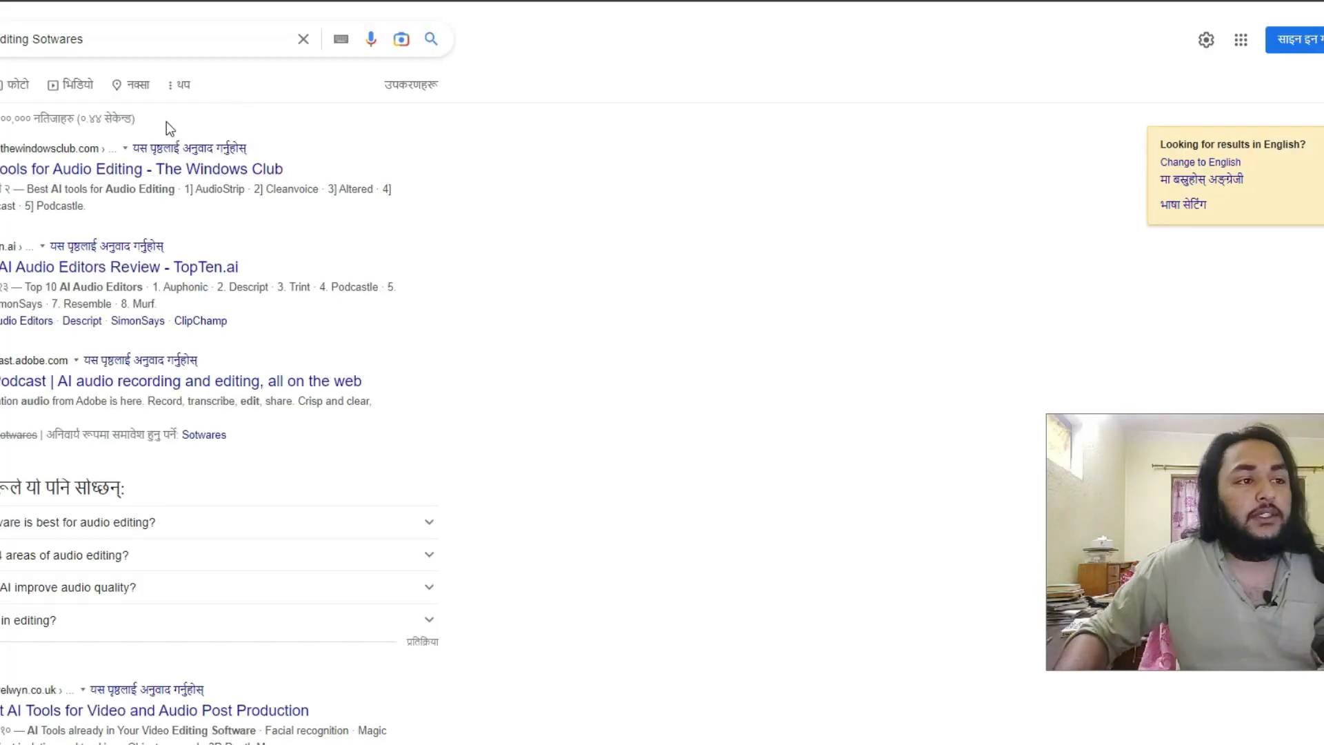
Step: Open the TopTen.ai audio editors review, the AI post-production tools article and the Unite.AI audio enhancers list from the search results
scroll(167, 121, "down", 1)
left_click(111, 180)
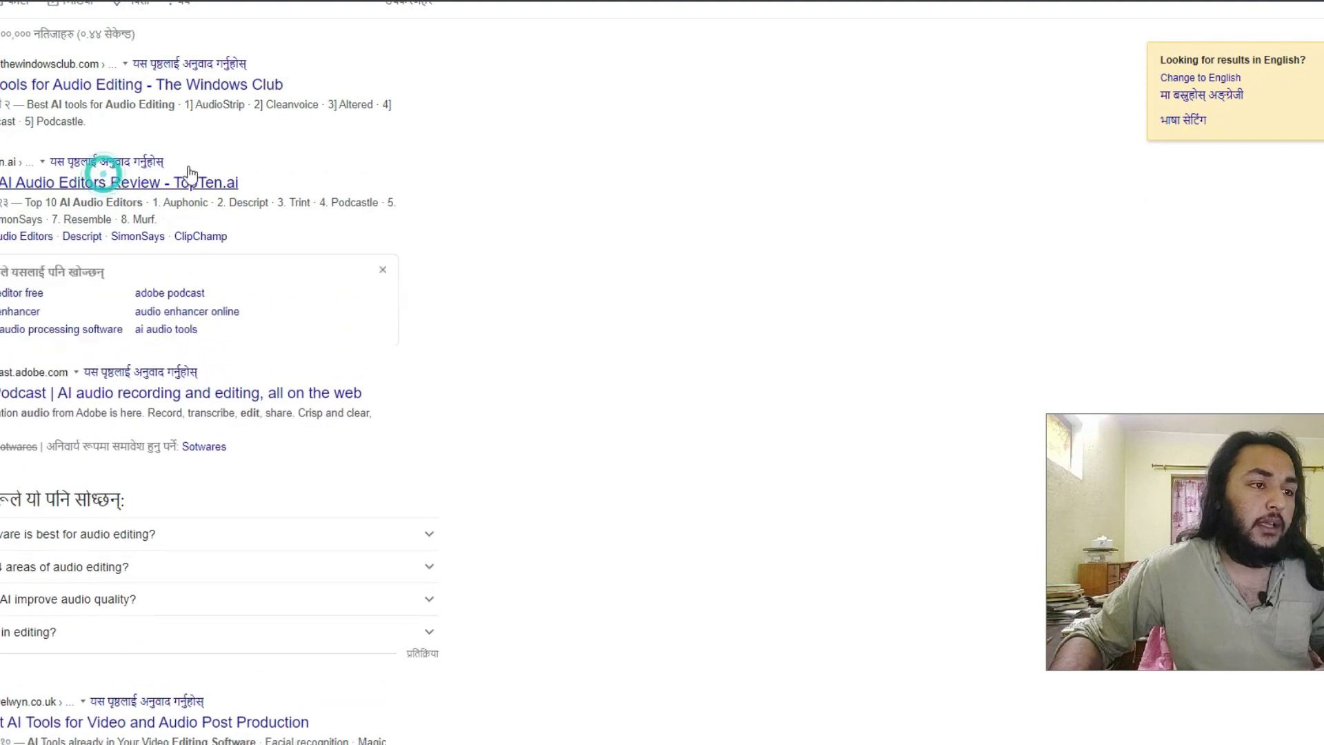
scroll(226, 201, "down", 4)
scroll(78, 182, "down", 1)
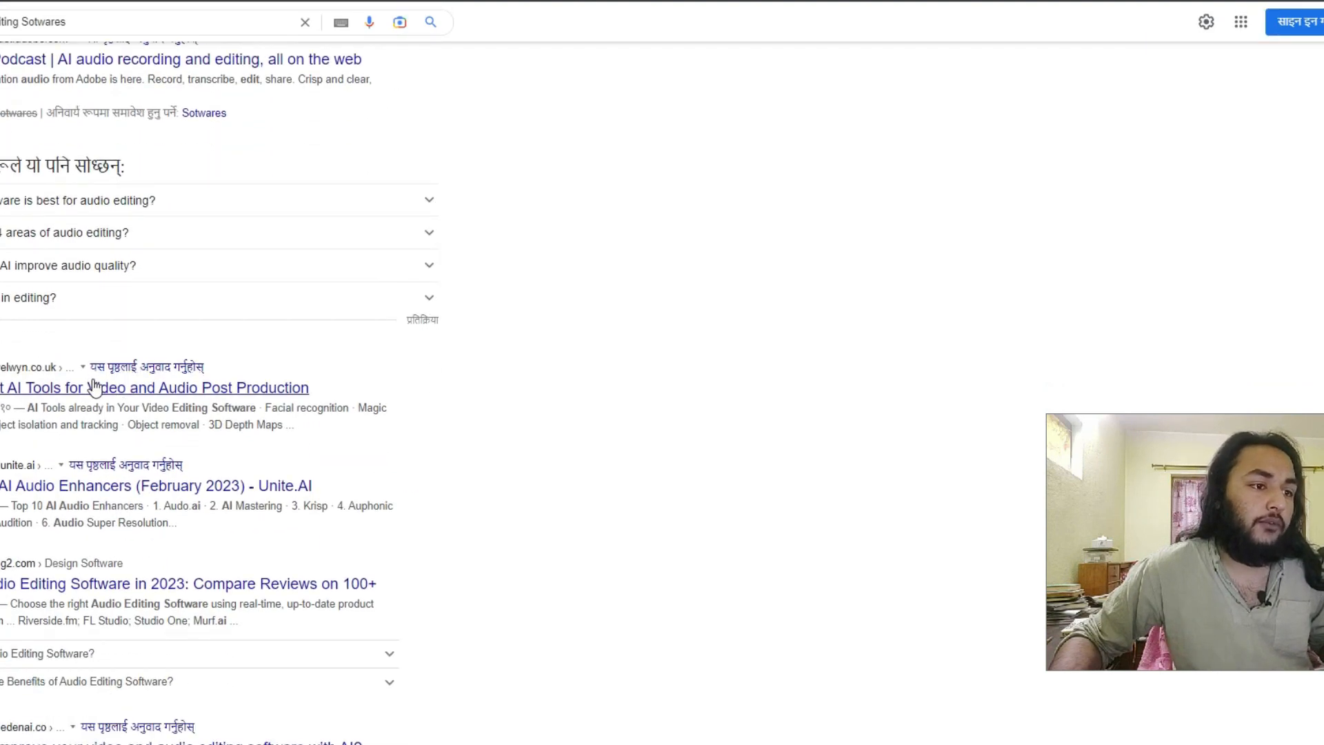
left_click(55, 387)
left_click(72, 484)
scroll(66, 486, "down", 4)
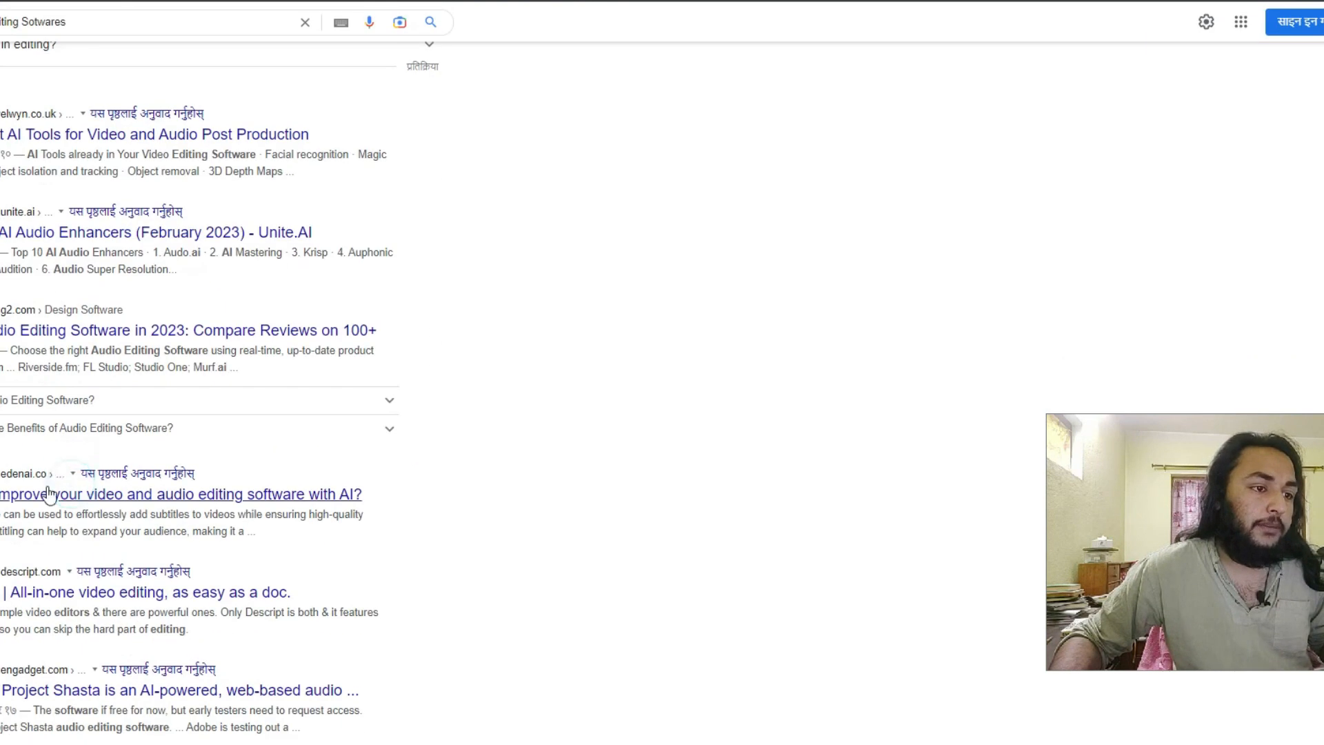
scroll(60, 559, "down", 4)
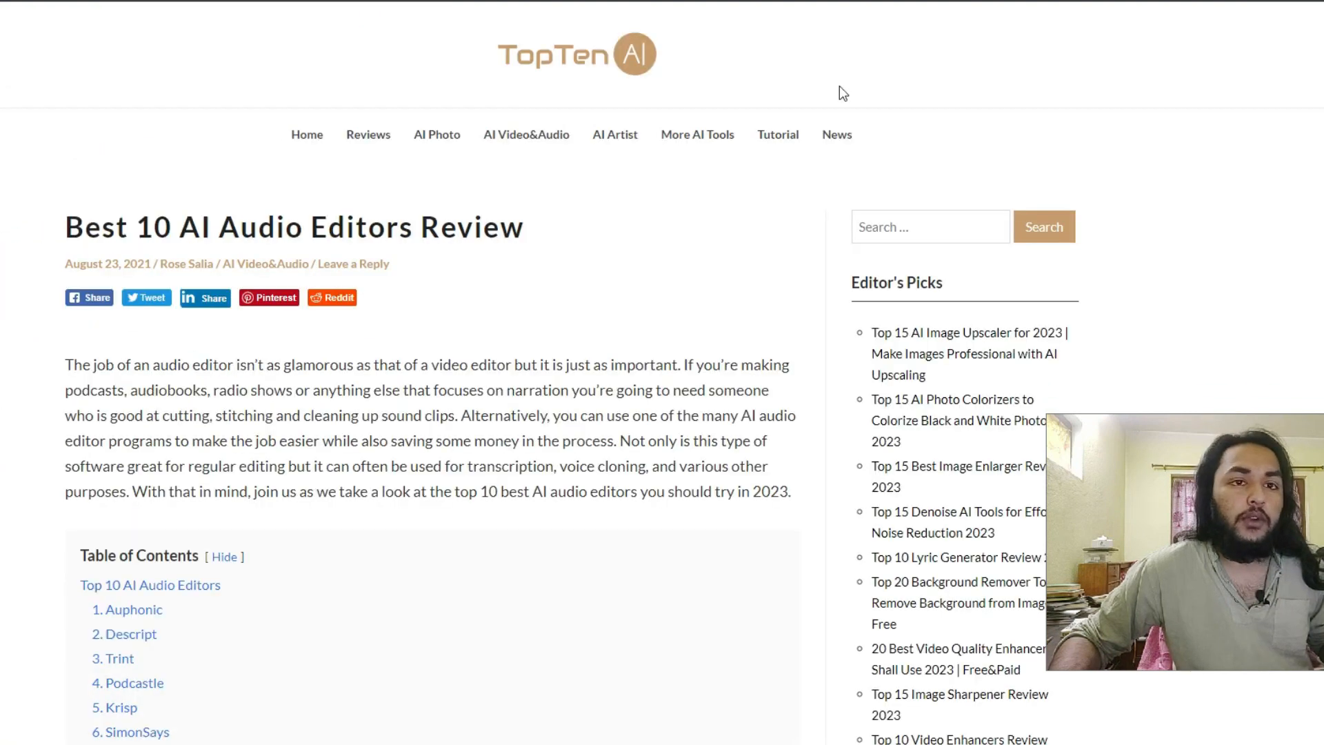
Step: Skim the TopTen AI audio editors review and the opening of the AI tools for video and audio post-production article
scroll(556, 269, "down", 3)
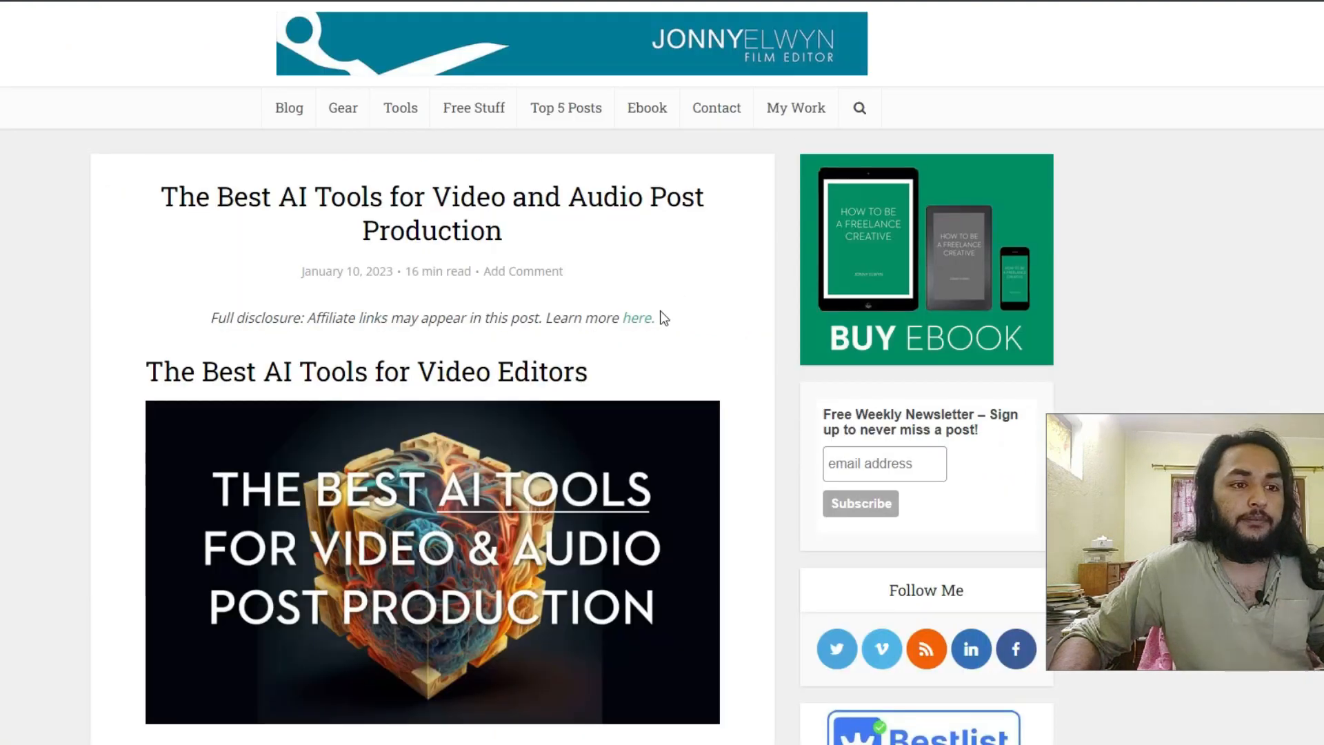
scroll(641, 297, "down", 6)
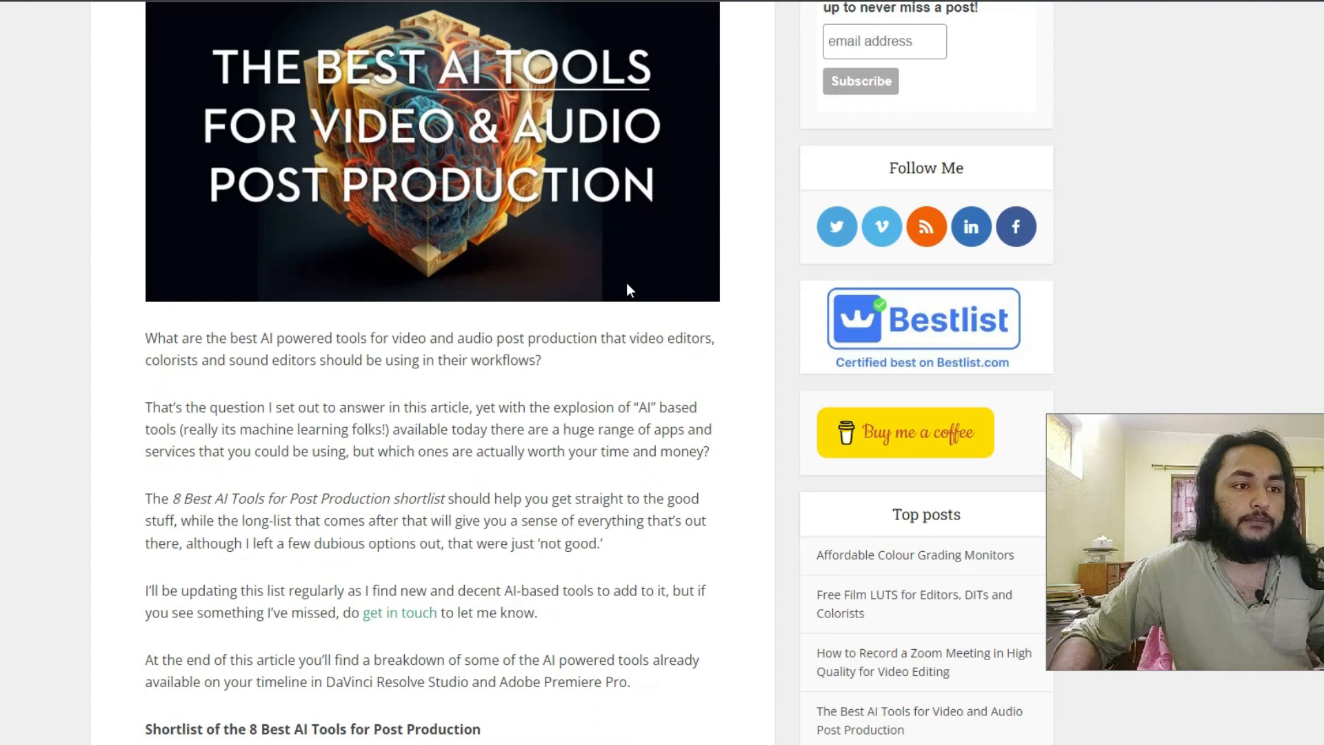
scroll(628, 288, "up", 1)
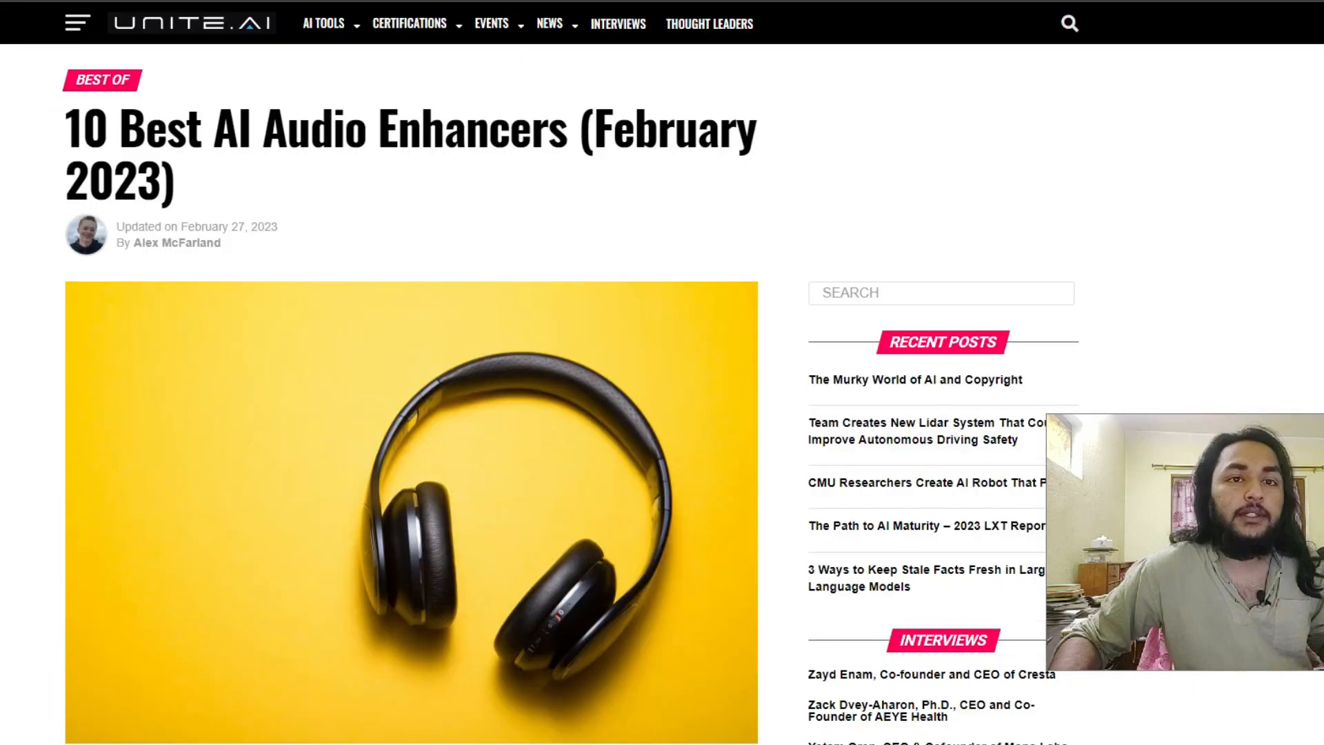
Step: Review the Unite.AI list of best AI audio enhancers from Audo.ai through Adobe Audition to Audio Super Resolution
scroll(354, 218, "down", 9)
scroll(333, 197, "down", 3)
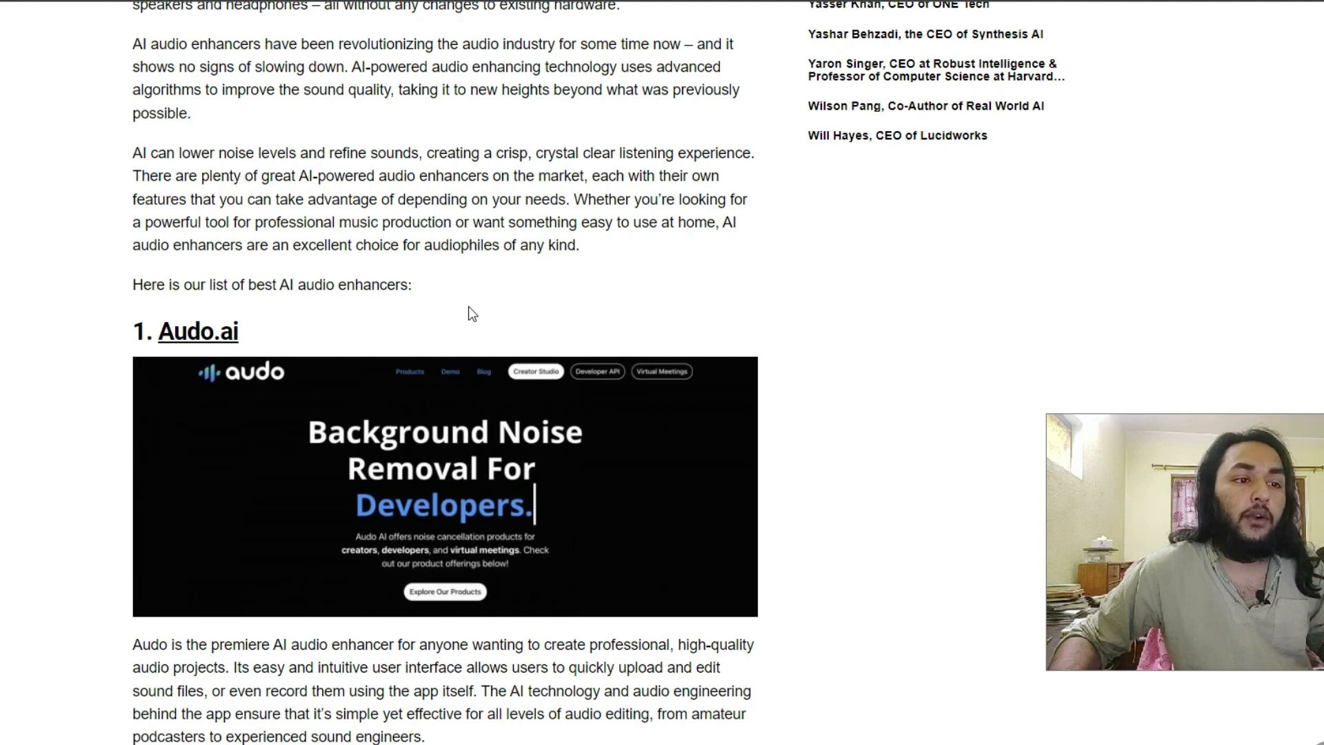
scroll(393, 300, "down", 4)
scroll(346, 280, "down", 4)
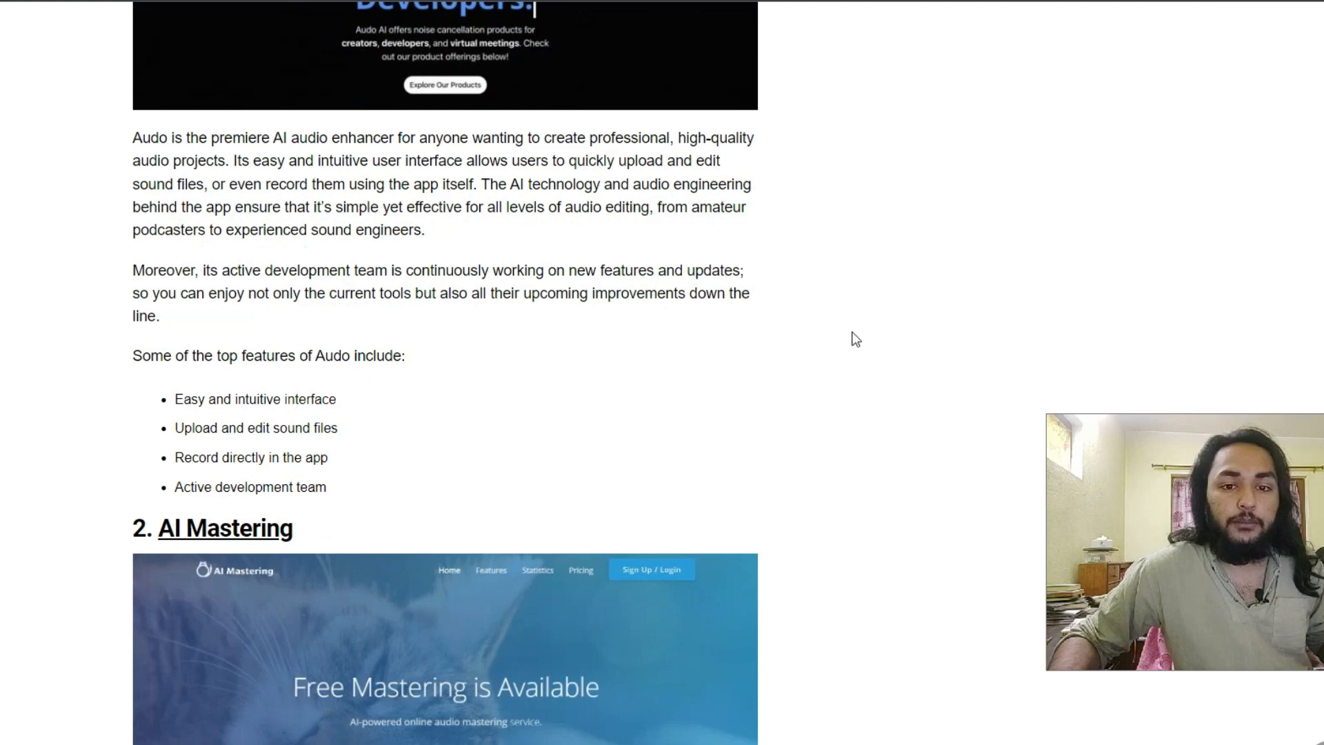
scroll(855, 338, "down", 8)
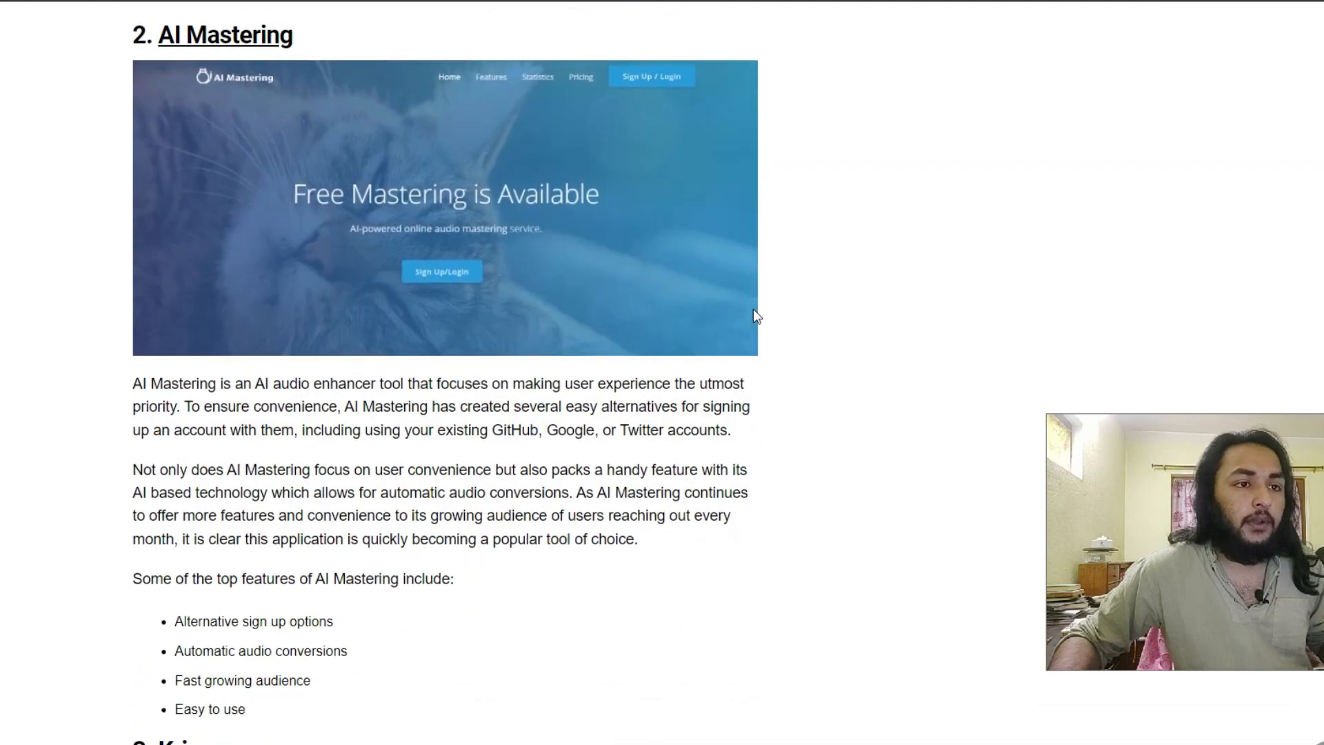
scroll(754, 314, "down", 10)
scroll(746, 311, "down", 20)
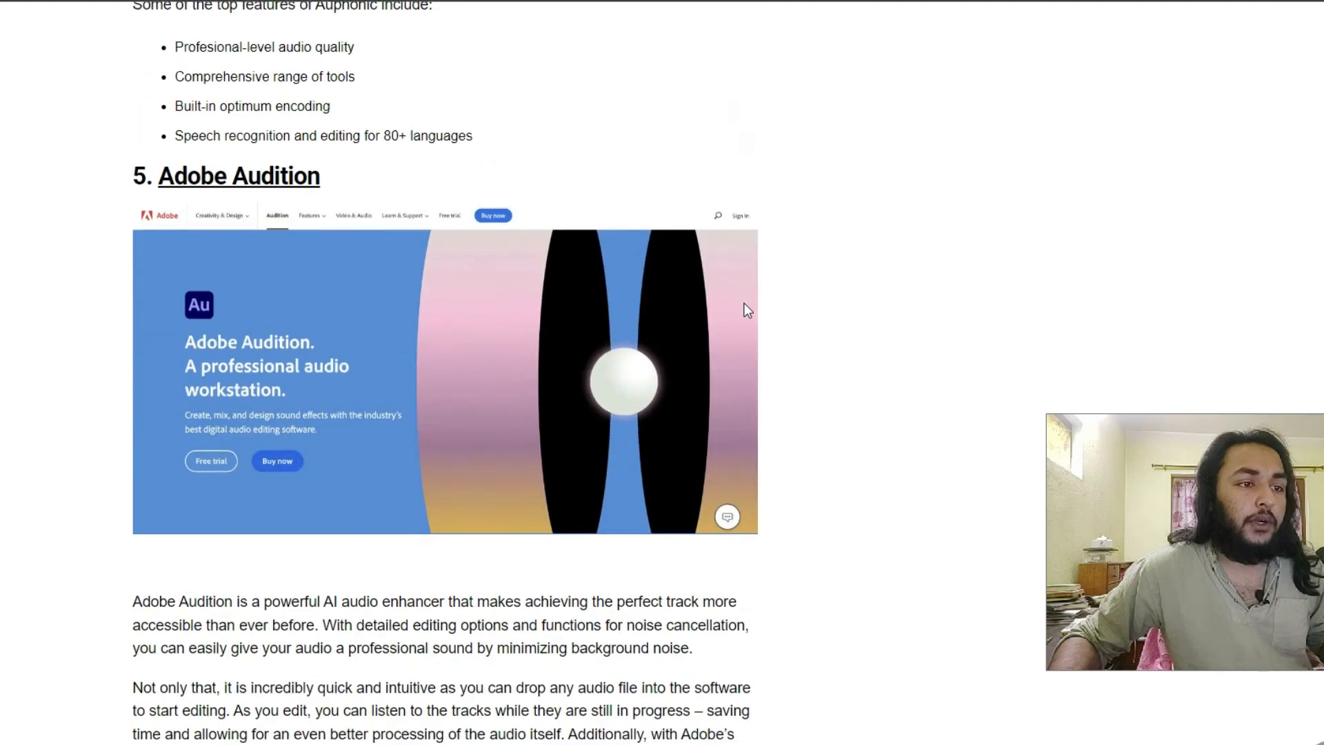
scroll(746, 310, "down", 13)
scroll(746, 311, "up", 4)
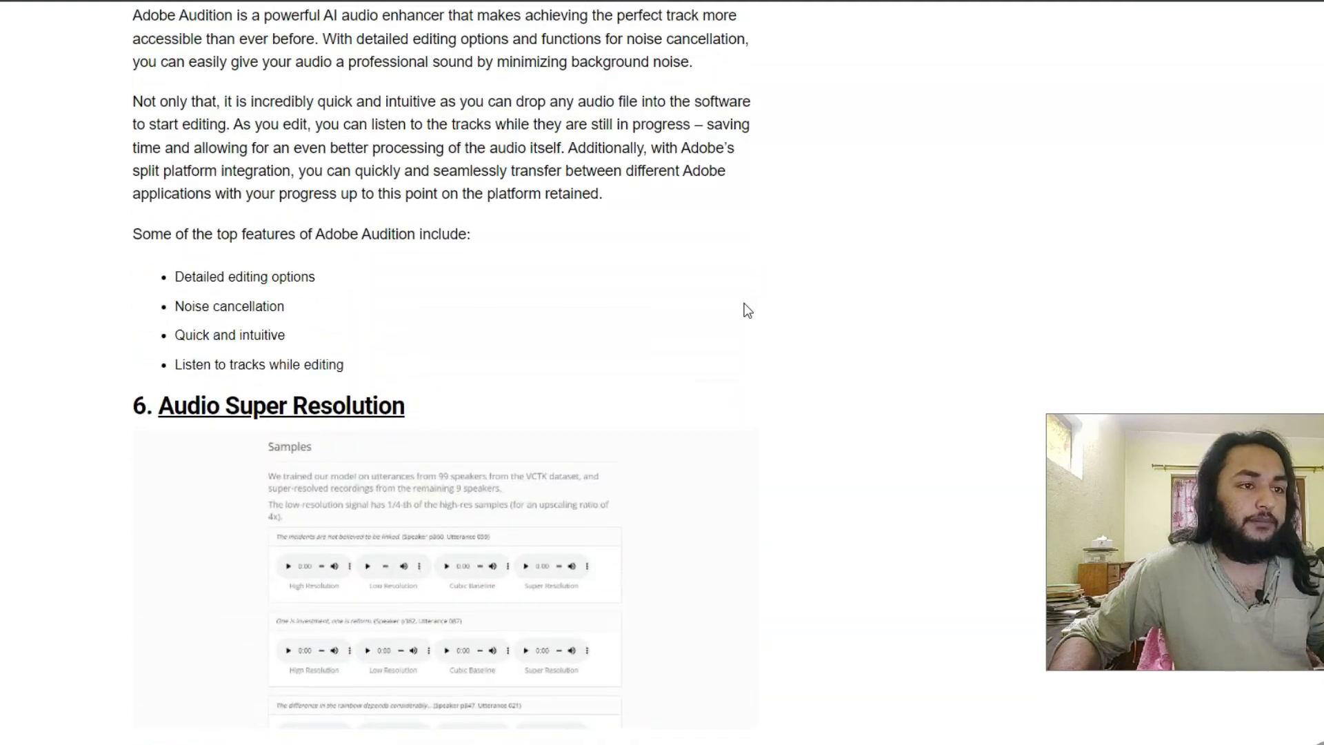
scroll(746, 310, "up", 8)
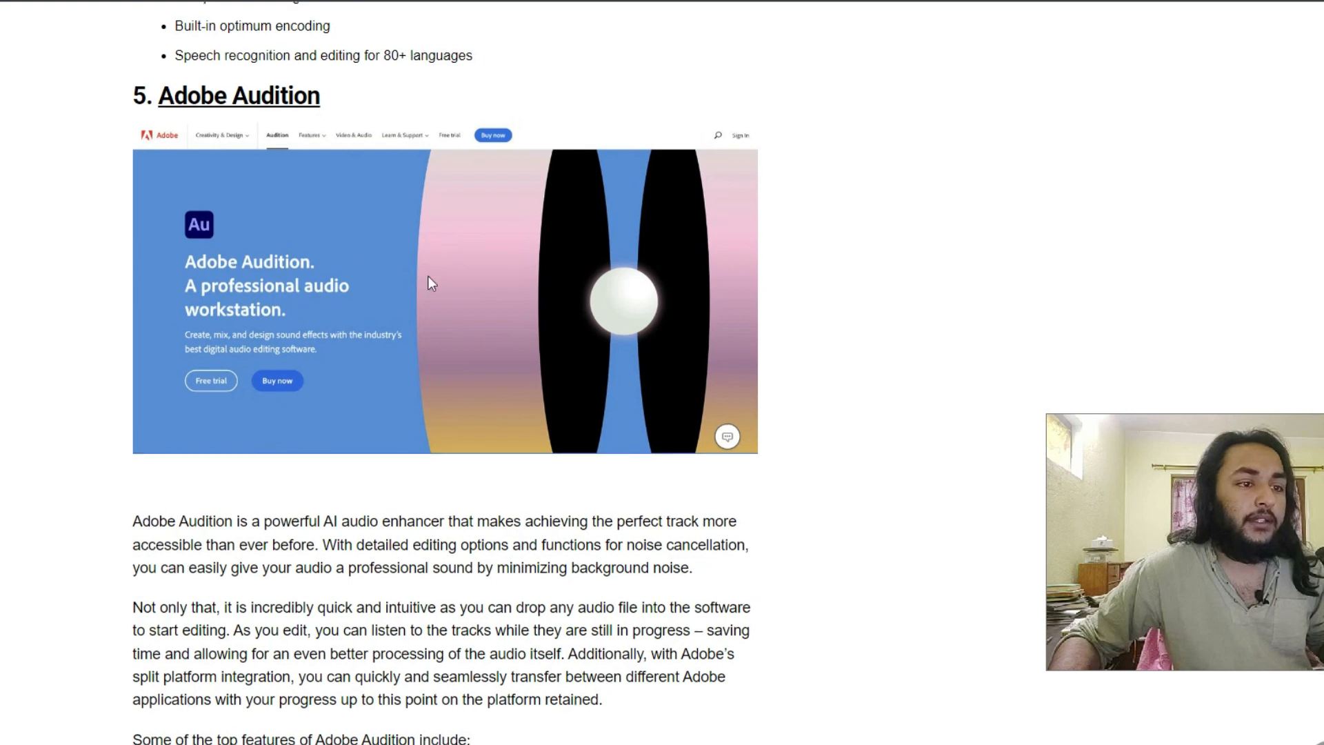
scroll(436, 283, "down", 13)
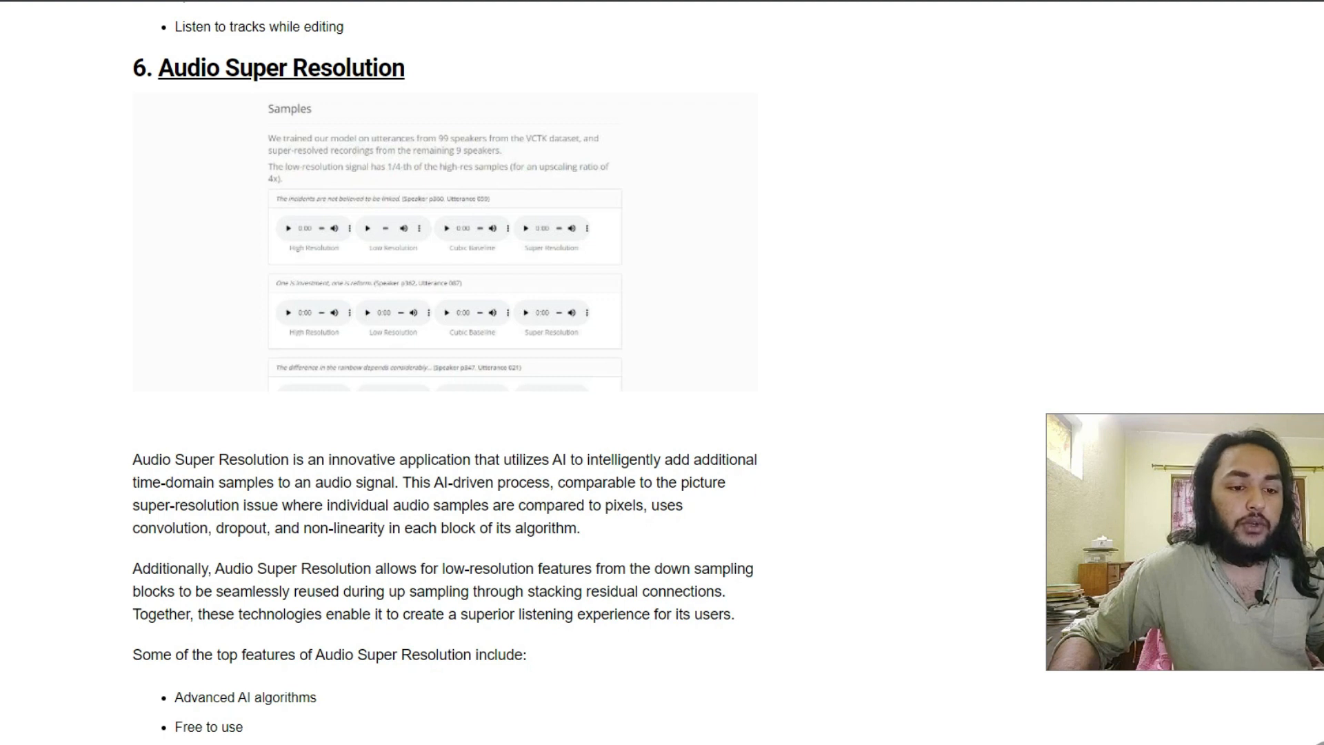
Step: Read the rest of the Unite.AI enhancer list, including VEED, Audio Noise Reducer and Audioalter
scroll(440, 524, "down", 20)
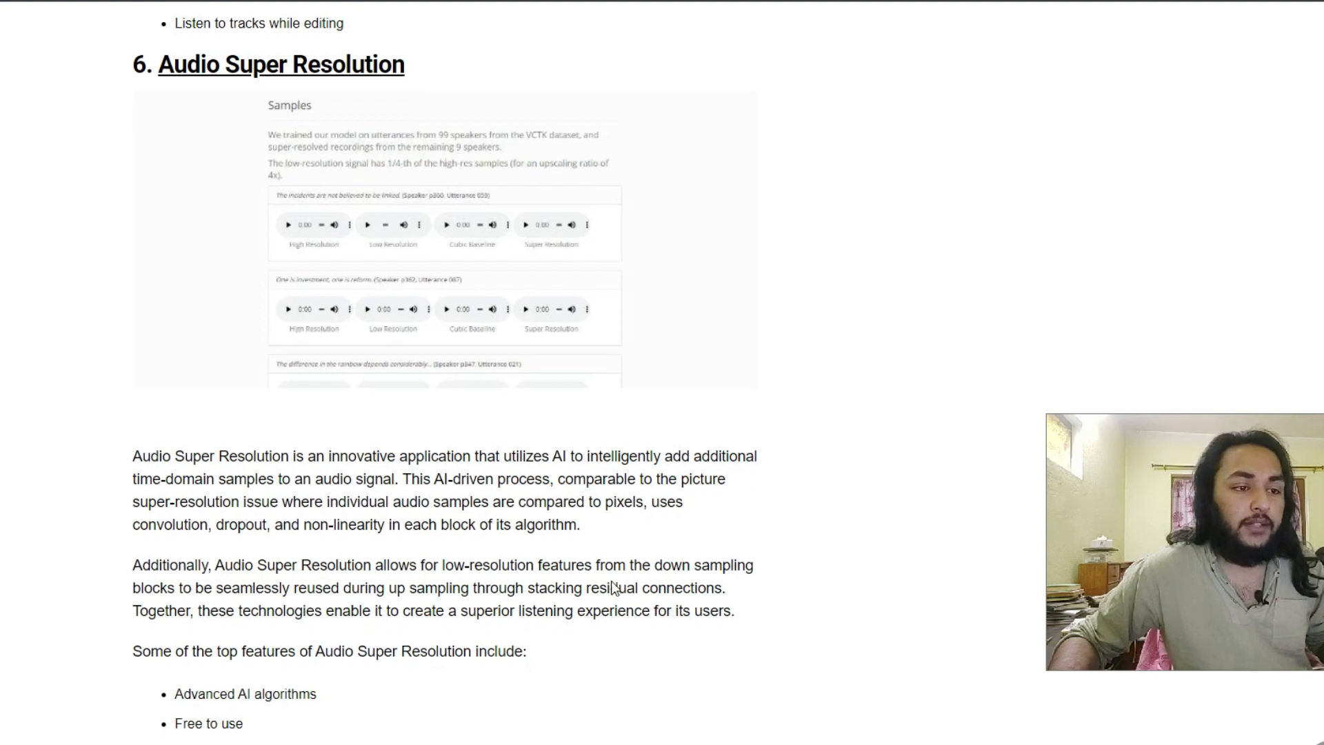
scroll(440, 524, "down", 5)
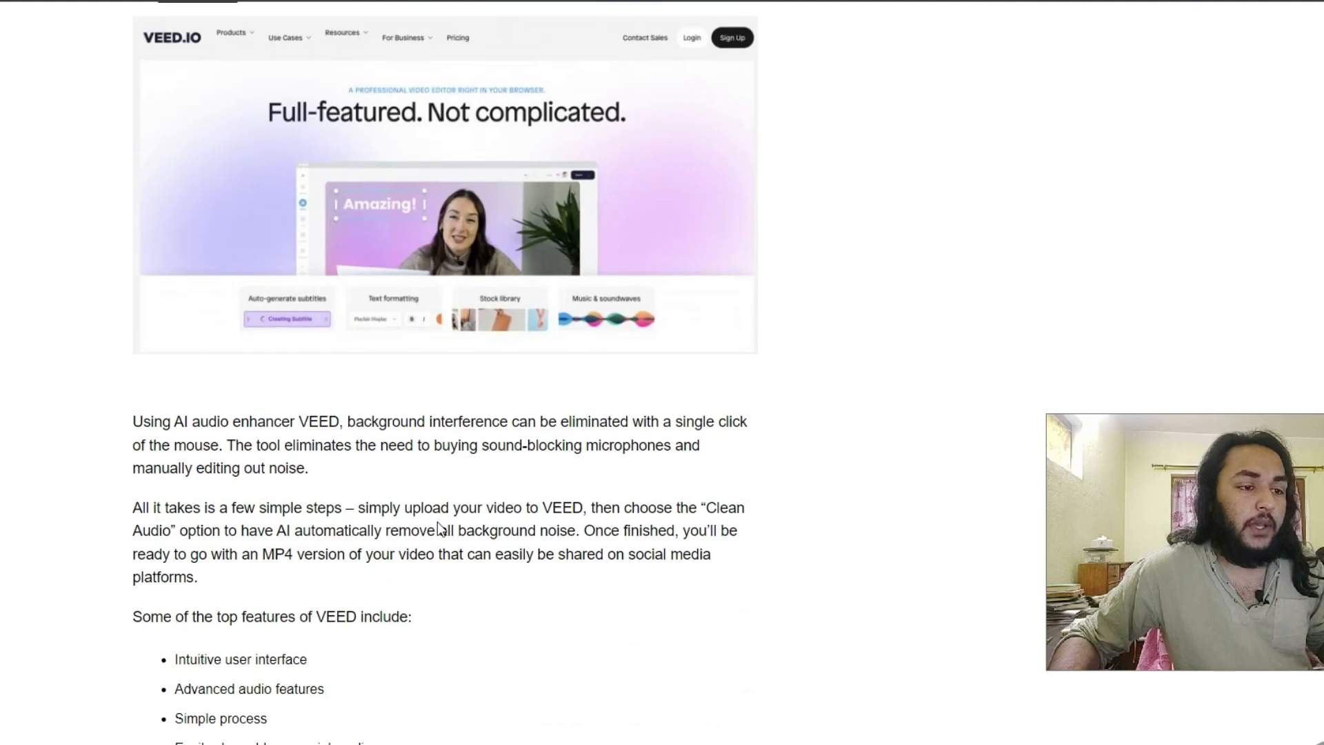
scroll(411, 484, "up", 2)
scroll(281, 318, "down", 9)
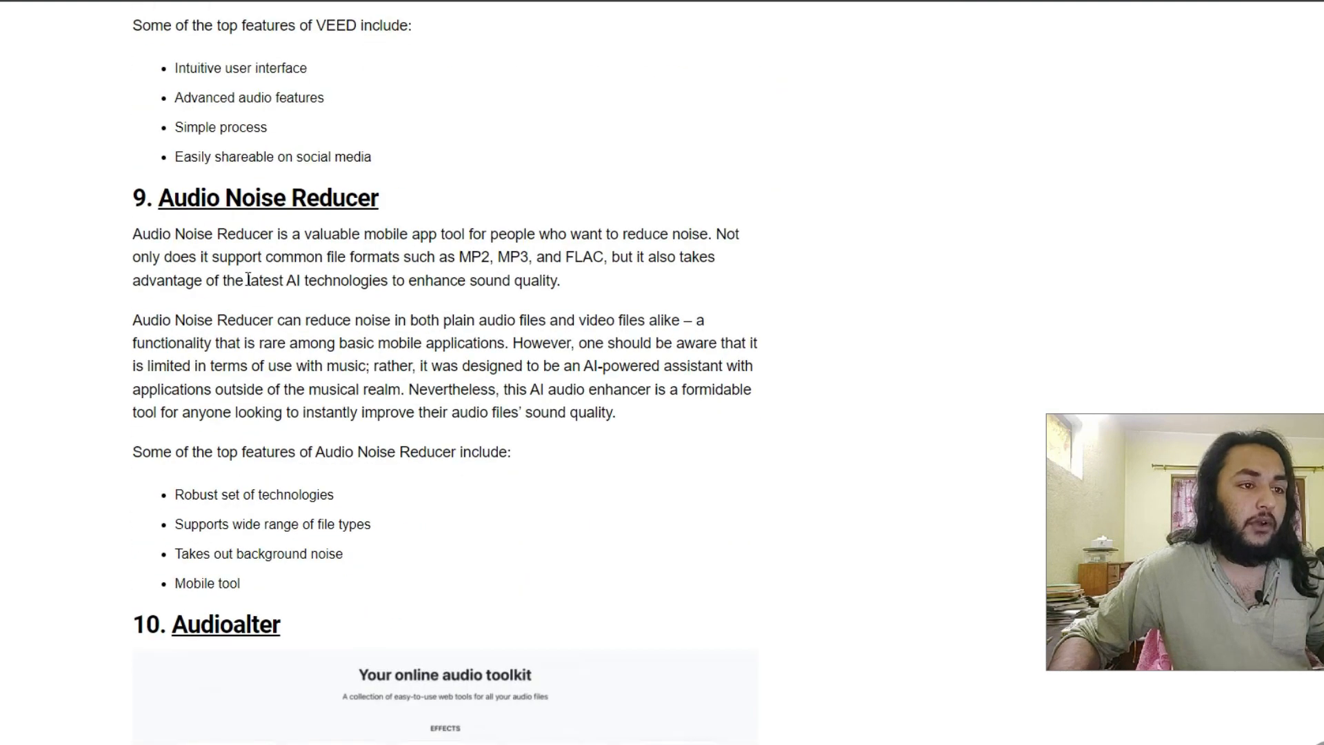
scroll(249, 283, "up", 6)
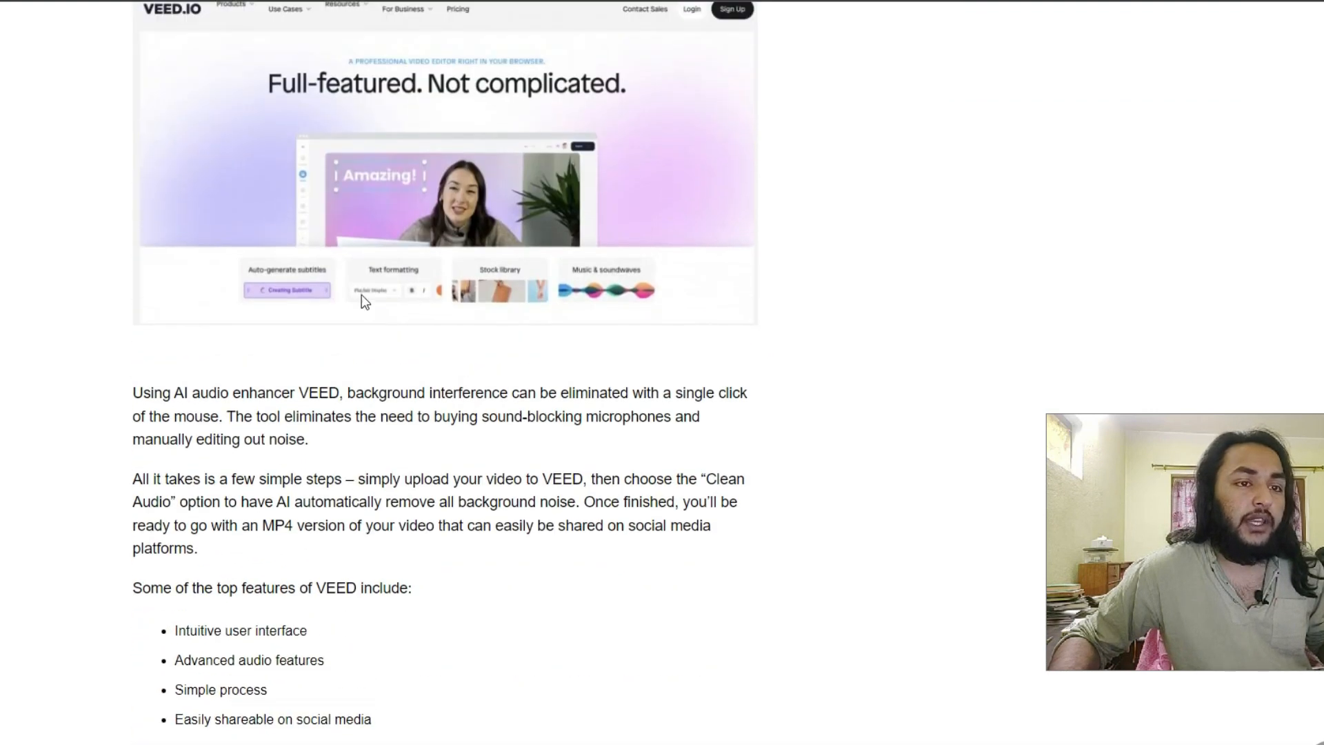
scroll(325, 354, "down", 3)
scroll(320, 349, "down", 3)
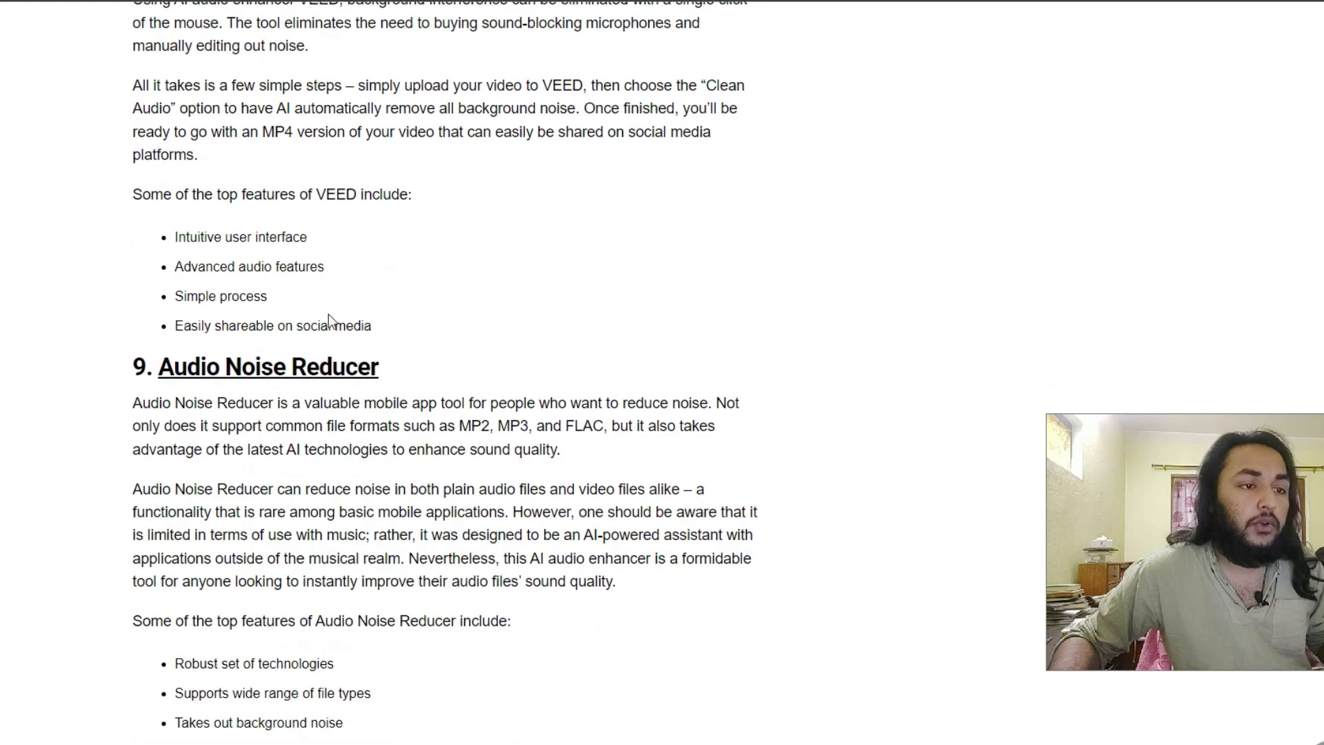
scroll(328, 312, "down", 5)
scroll(328, 312, "down", 11)
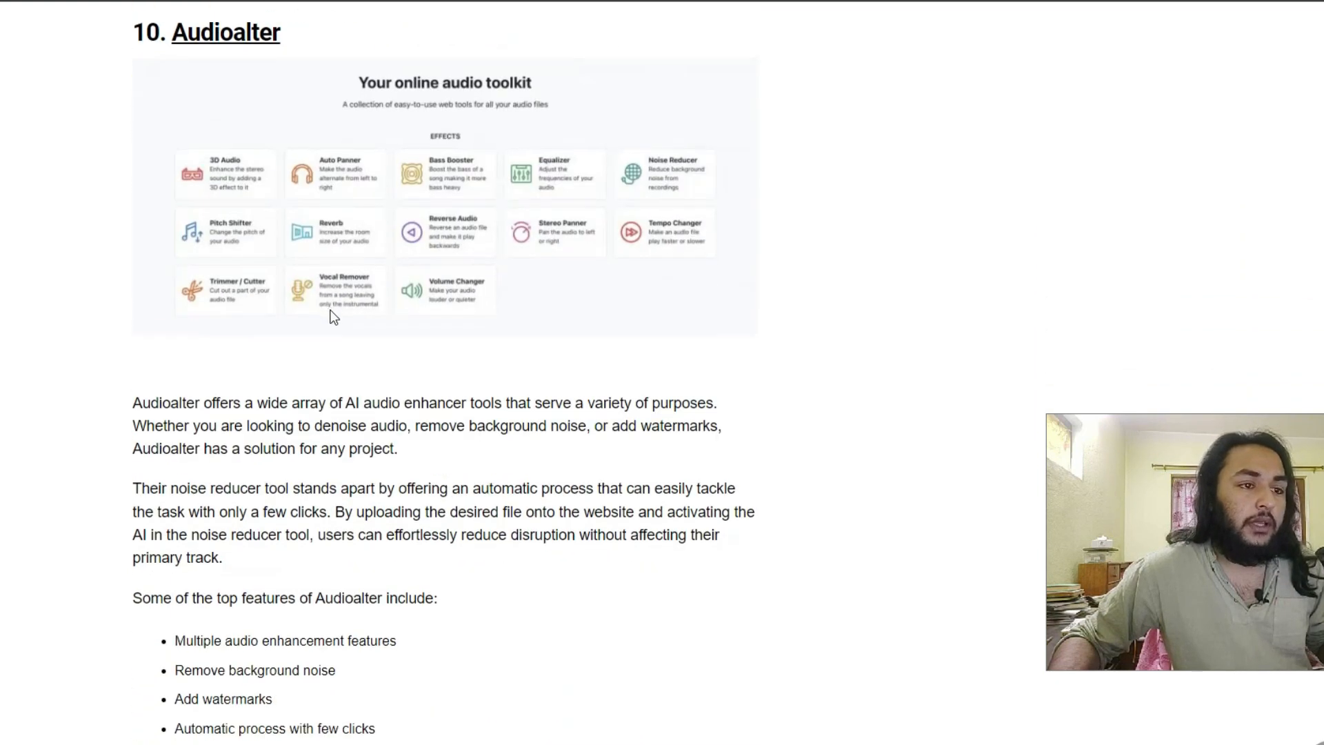
Step: Return to the post-production article's shortlist of the 8 best AI tools and open Runway.ml
key("ctrl+Tab")
scroll(316, 199, "down", 9)
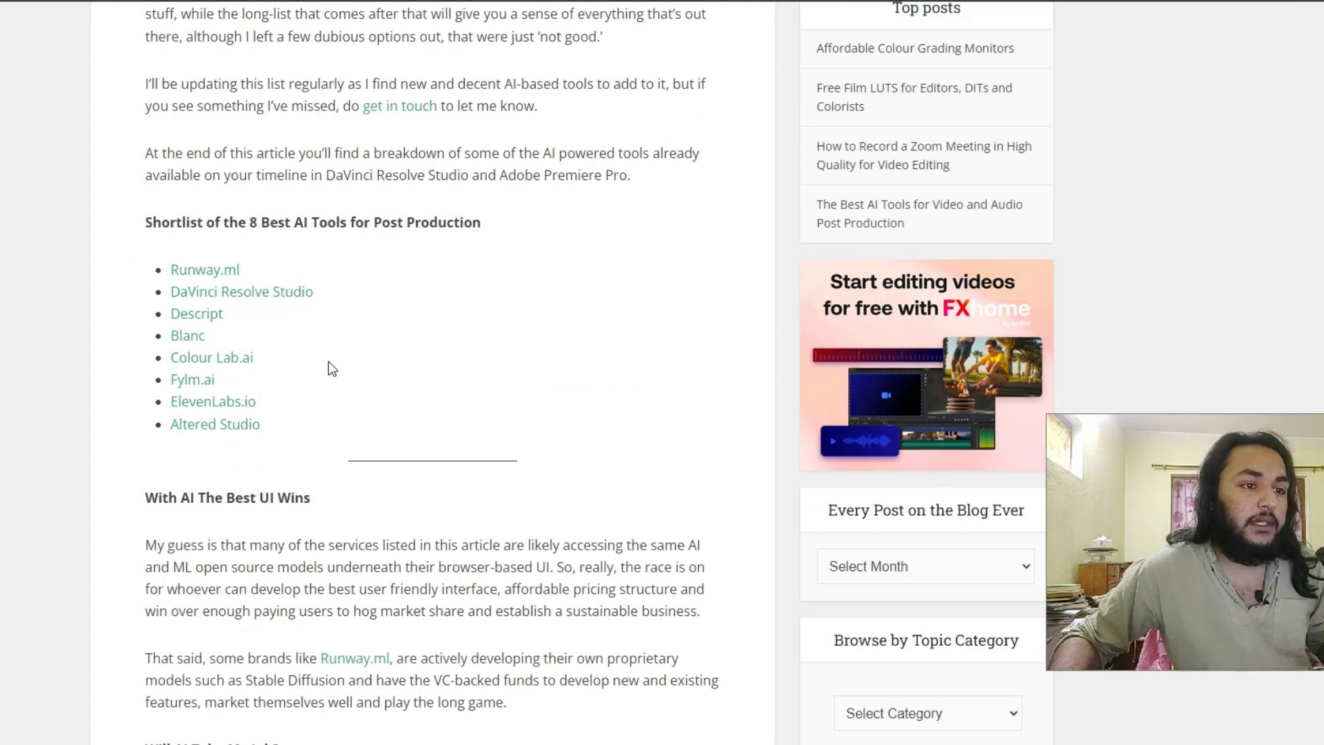
scroll(328, 364, "up", 1)
scroll(328, 364, "up", 1)
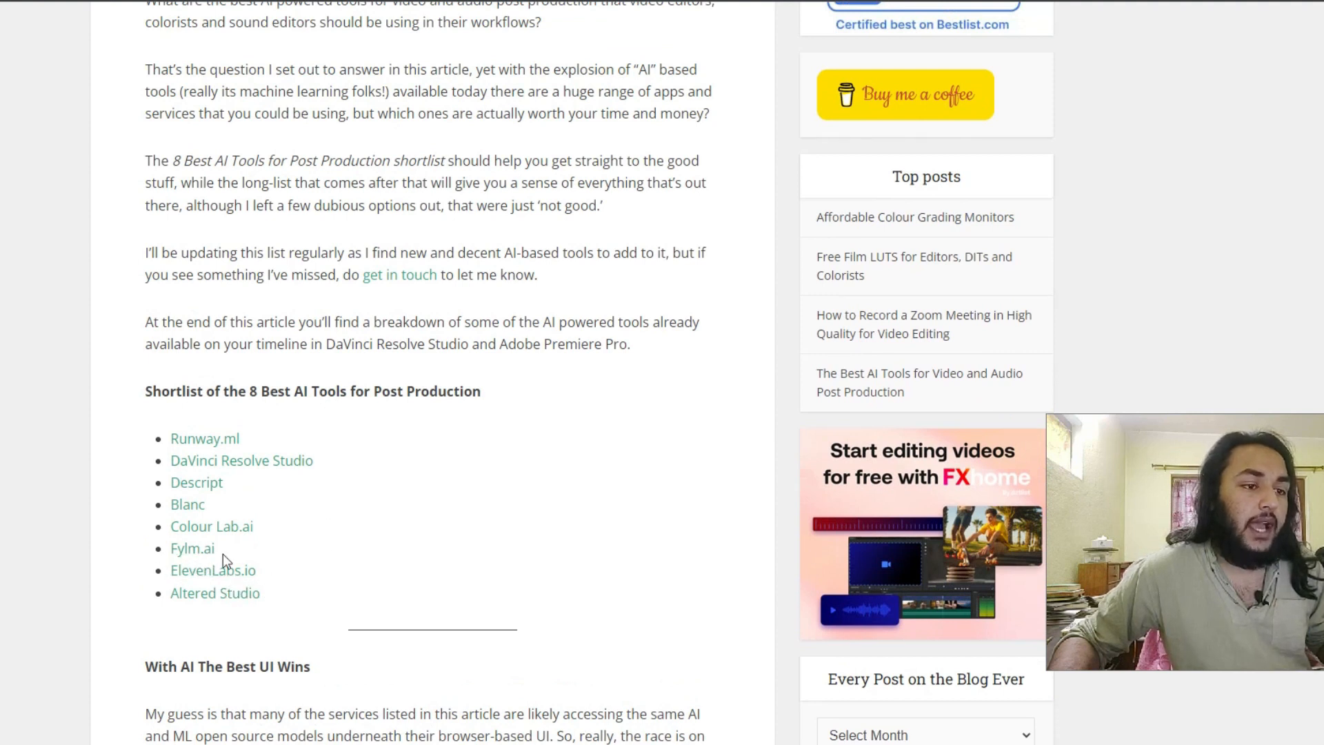
left_click(193, 444)
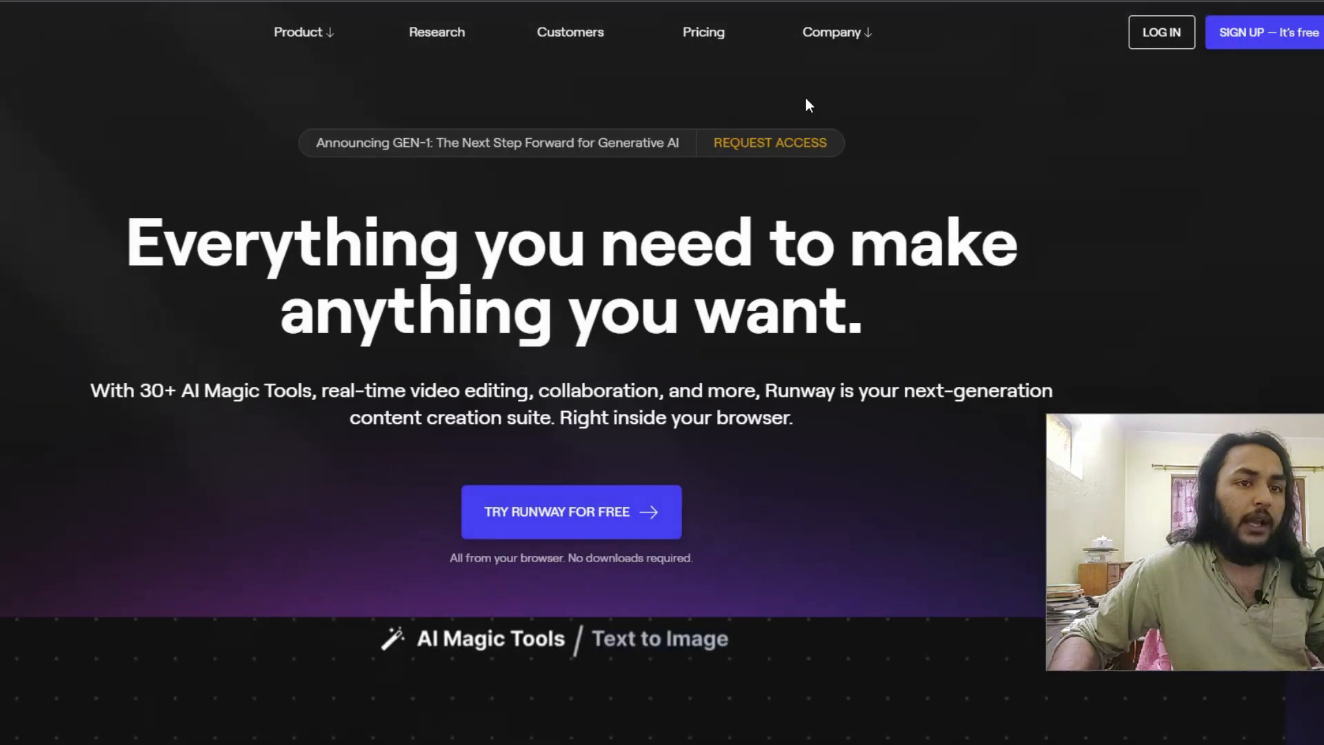
Step: Look over the Runway home page, including its AI Magic Tools section
scroll(732, 240, "down", 1)
scroll(732, 240, "down", 5)
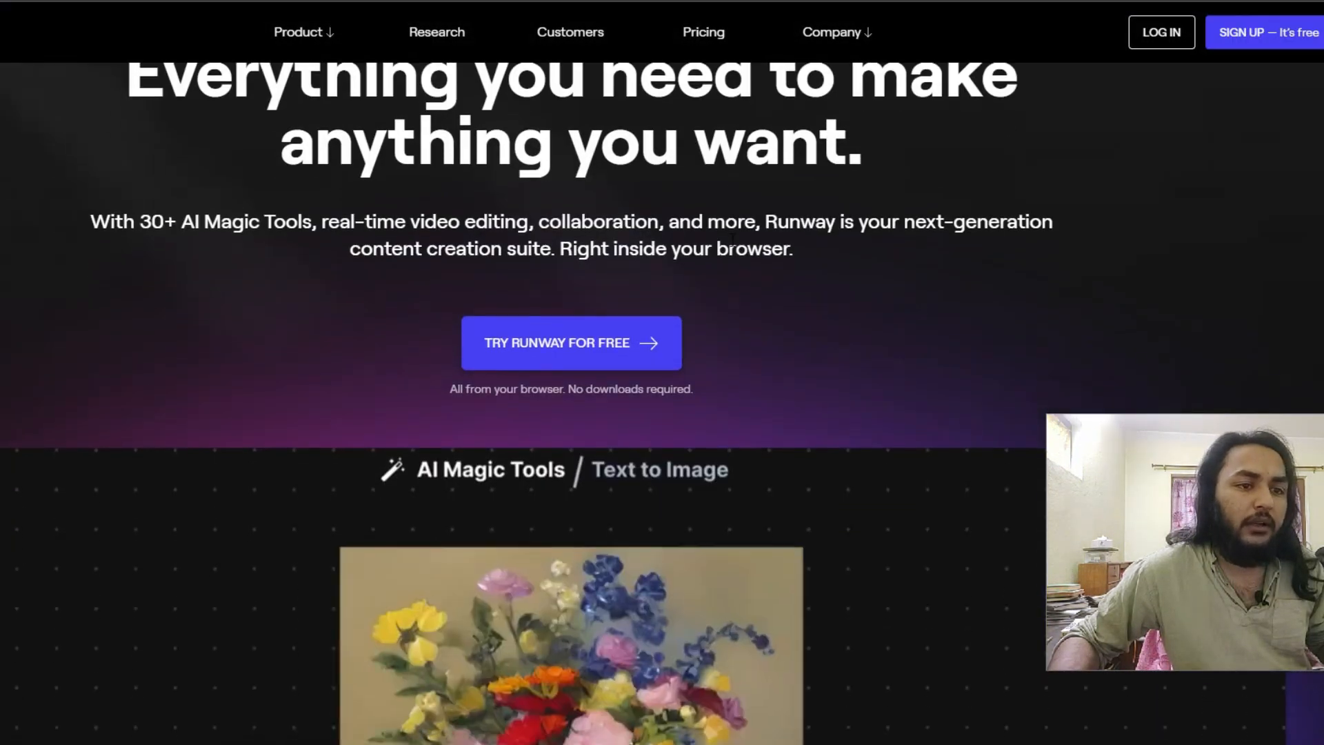
scroll(730, 238, "down", 10)
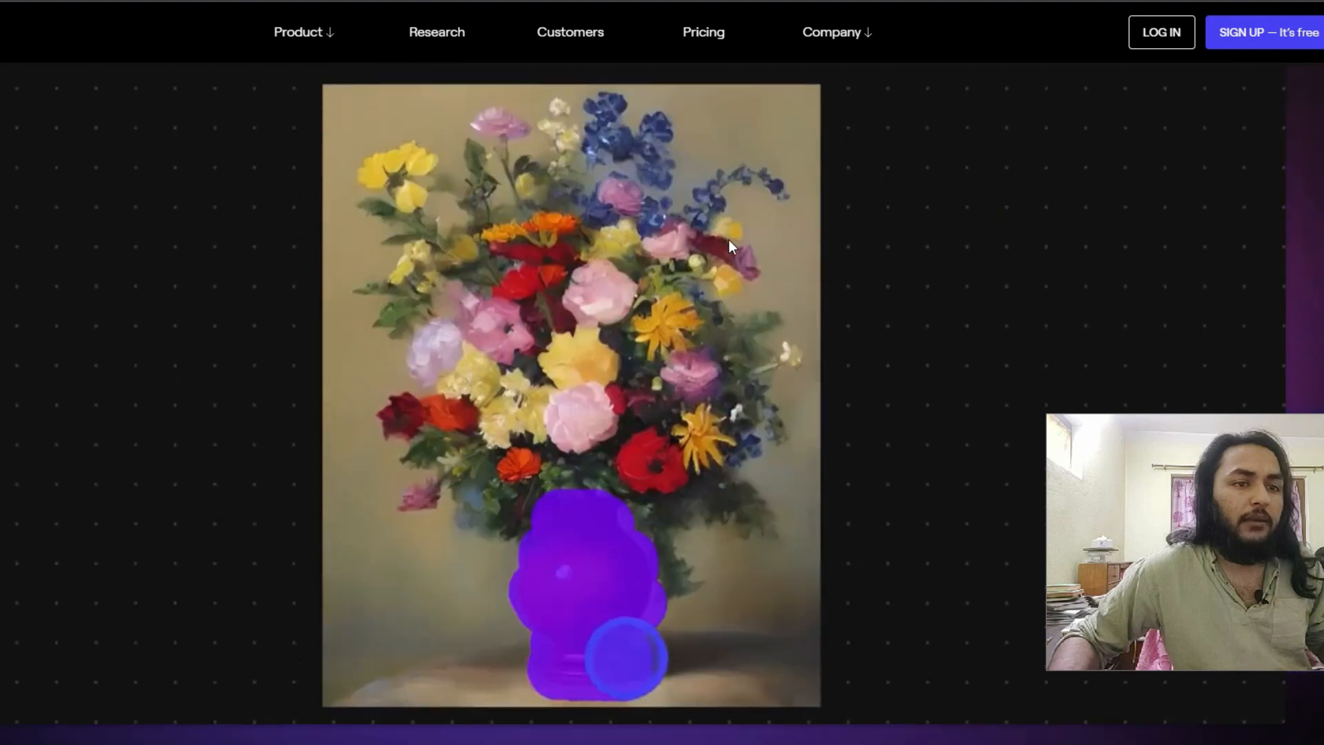
scroll(708, 245, "down", 10)
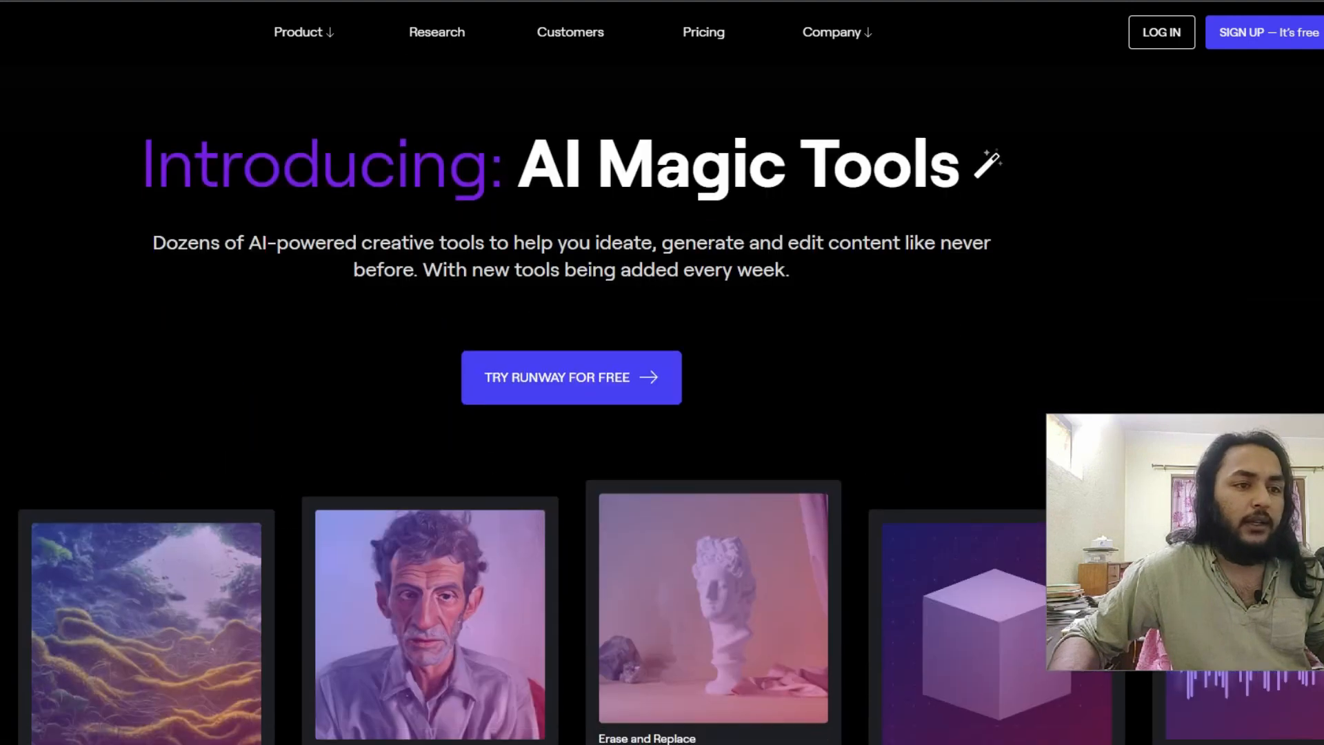
scroll(731, 269, "down", 1)
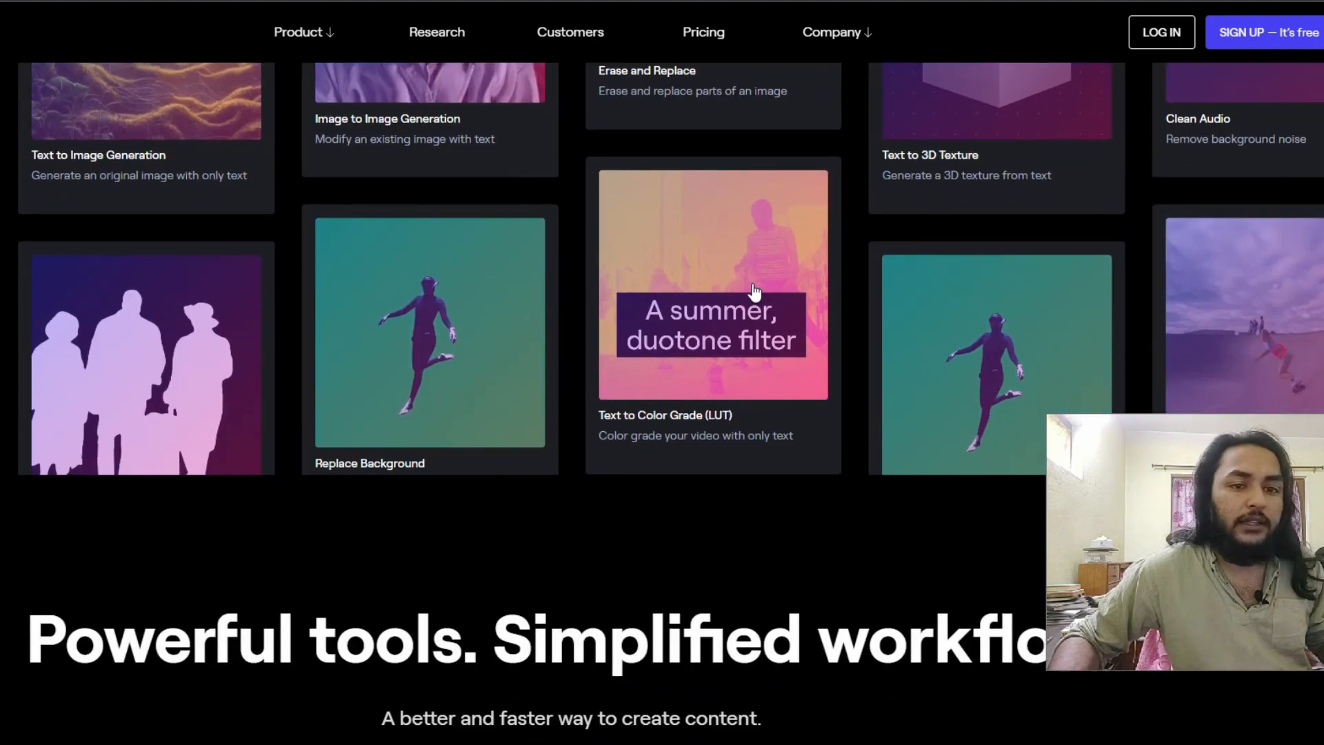
Step: Open Clean Audio from Runway's AI Magic Tools, and return to the post-production article's shortlist
scroll(758, 286, "up", 2)
scroll(766, 200, "down", 2)
scroll(770, 165, "up", 2)
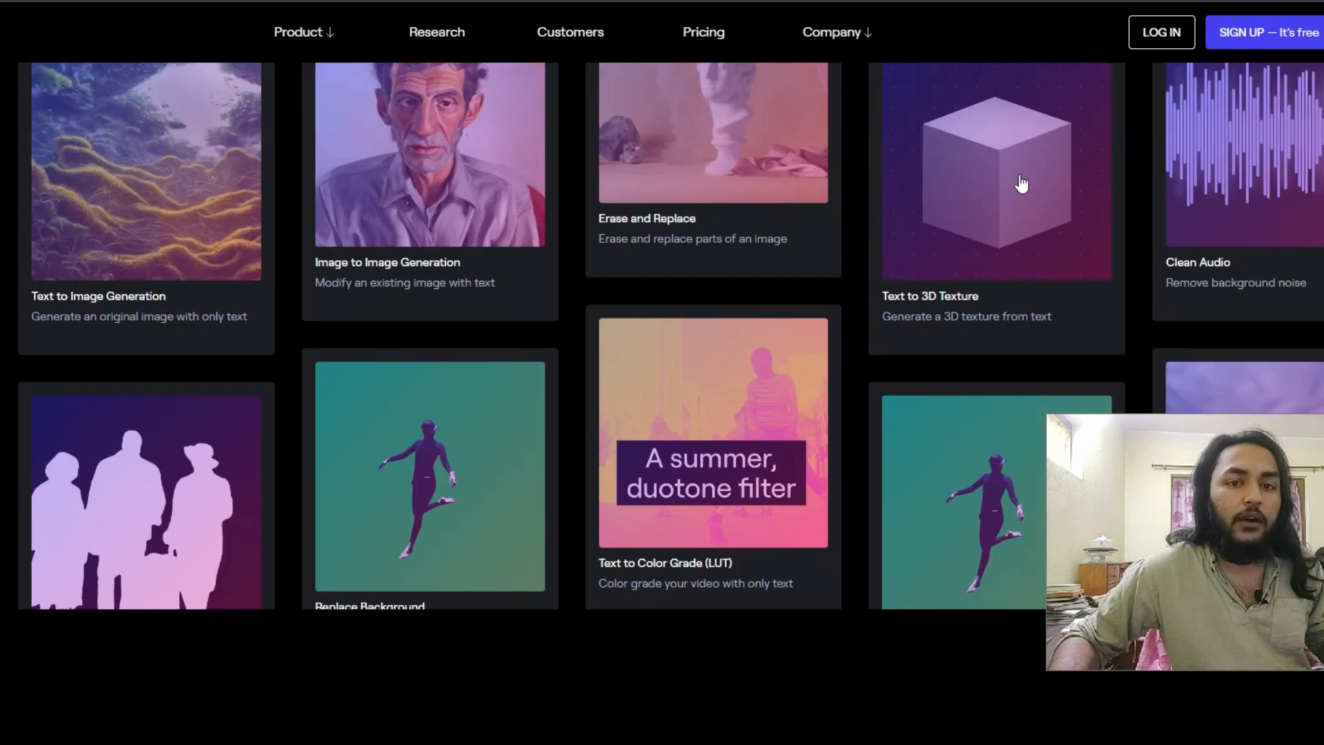
left_click(1248, 173)
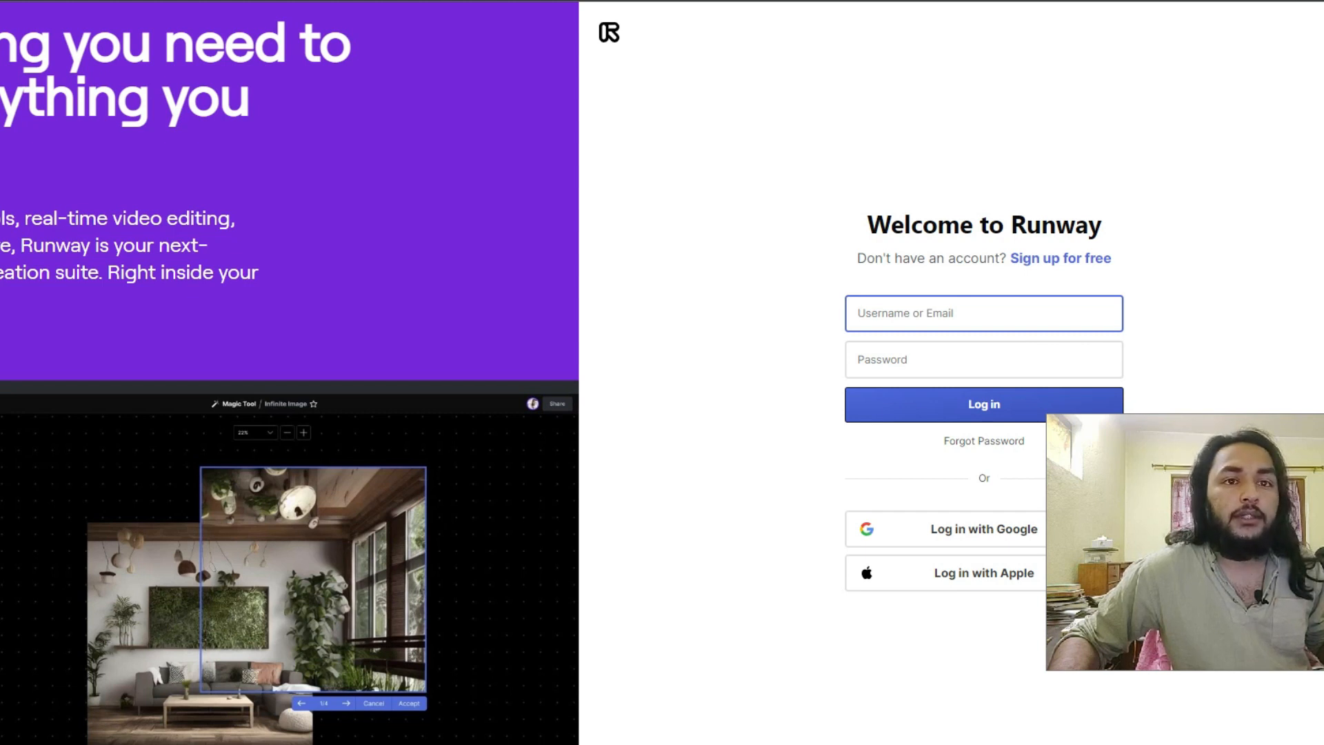
left_click(828, 1)
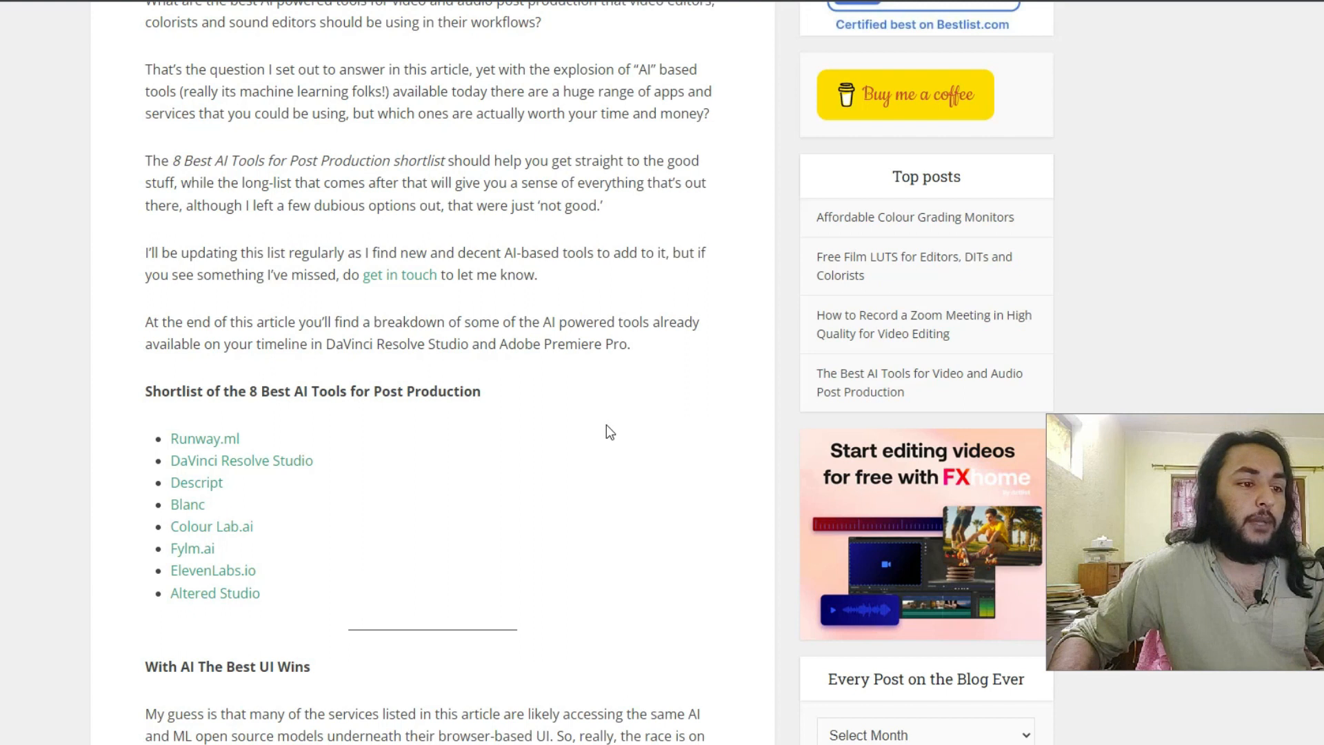
Step: Skim the post-production shortlist and the Audioalter, Audio Noise Reducer and VEED entries in the Unite.AI enhancer list
scroll(478, 458, "down", 2)
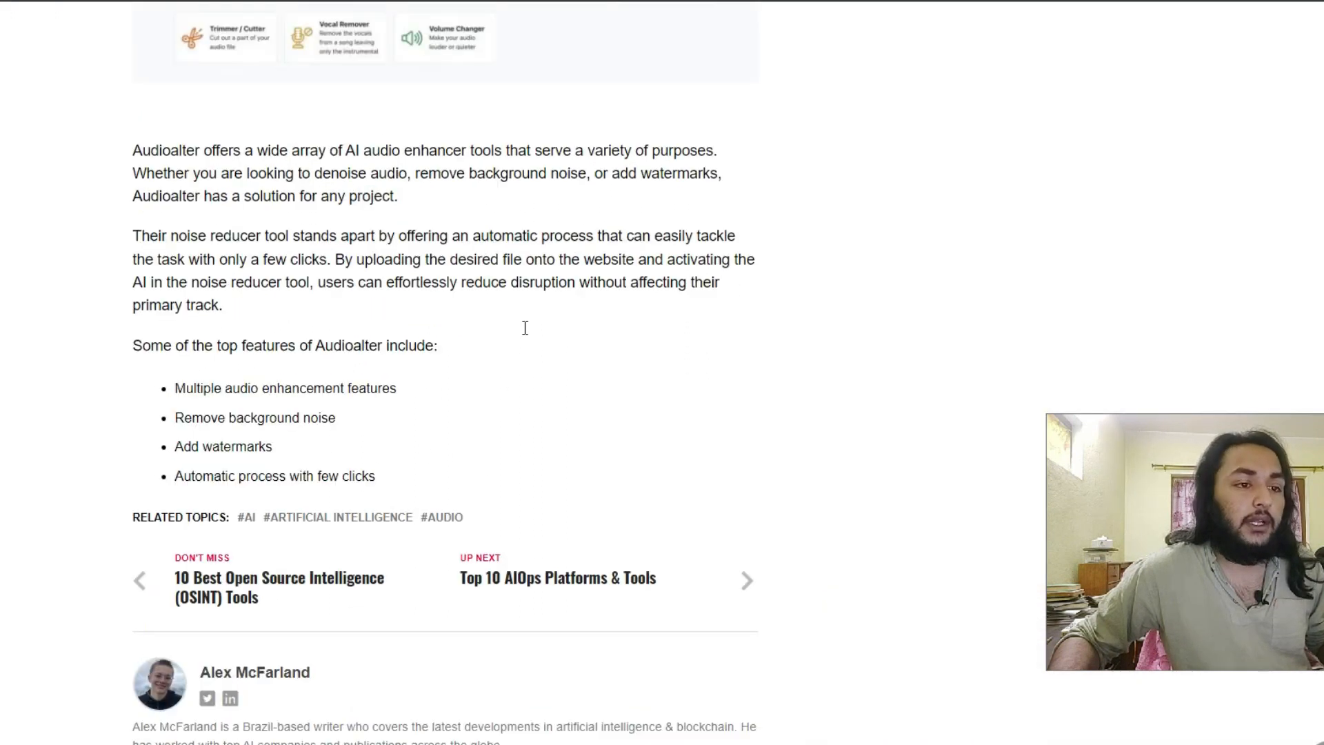
scroll(402, 376, "up", 5)
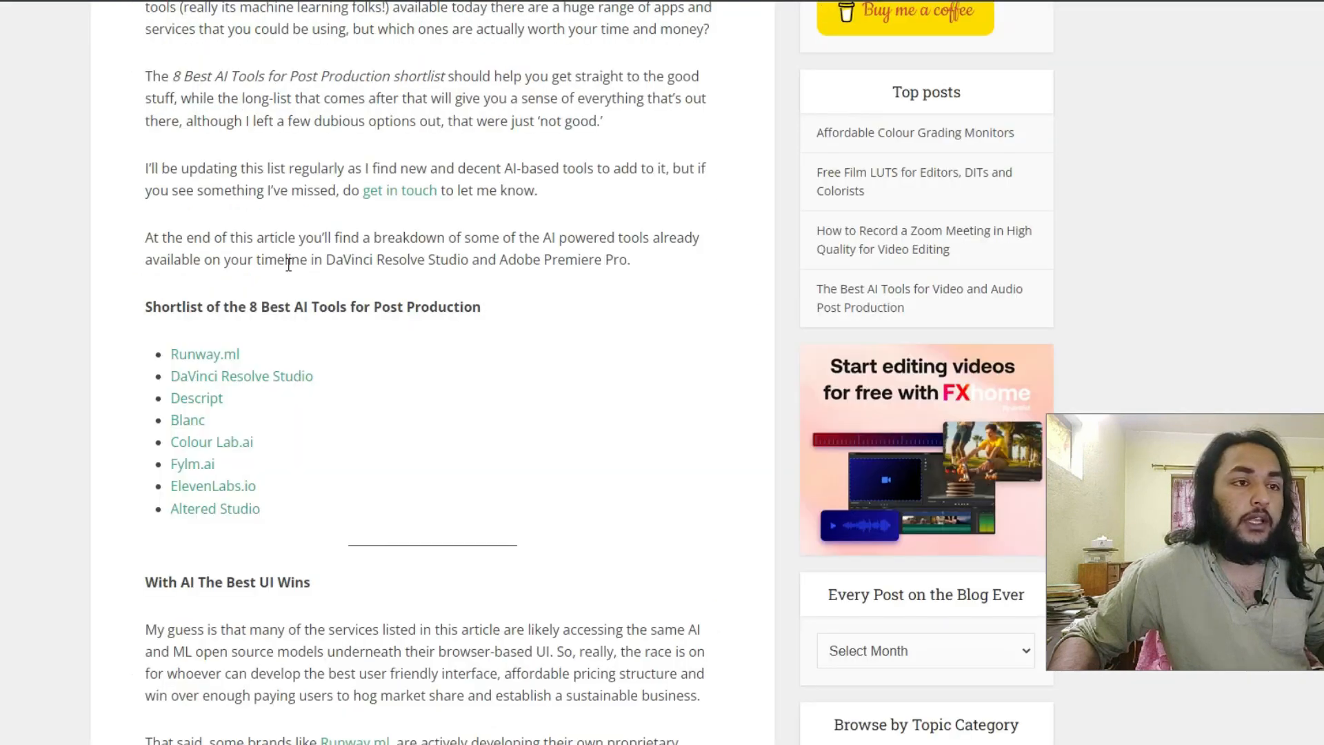
scroll(269, 280, "down", 1)
scroll(270, 273, "down", 2)
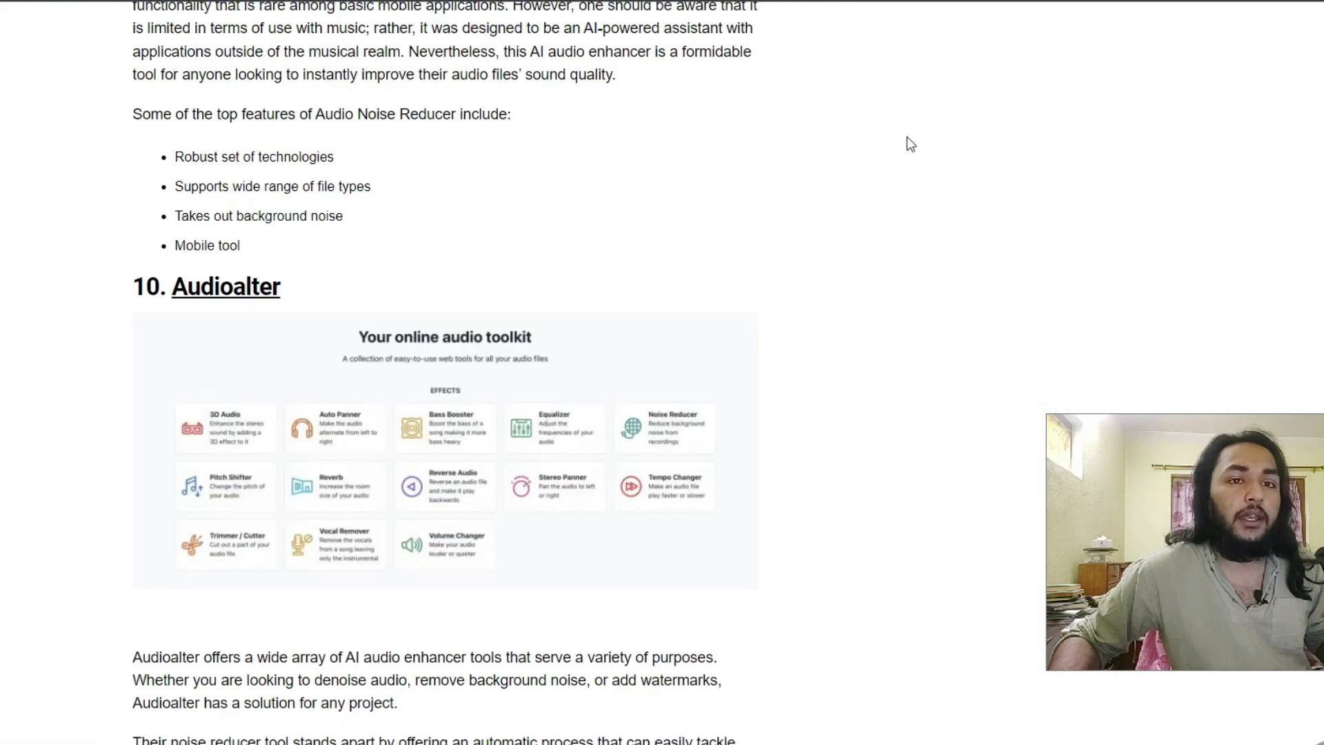
scroll(482, 308, "up", 5)
scroll(483, 308, "up", 20)
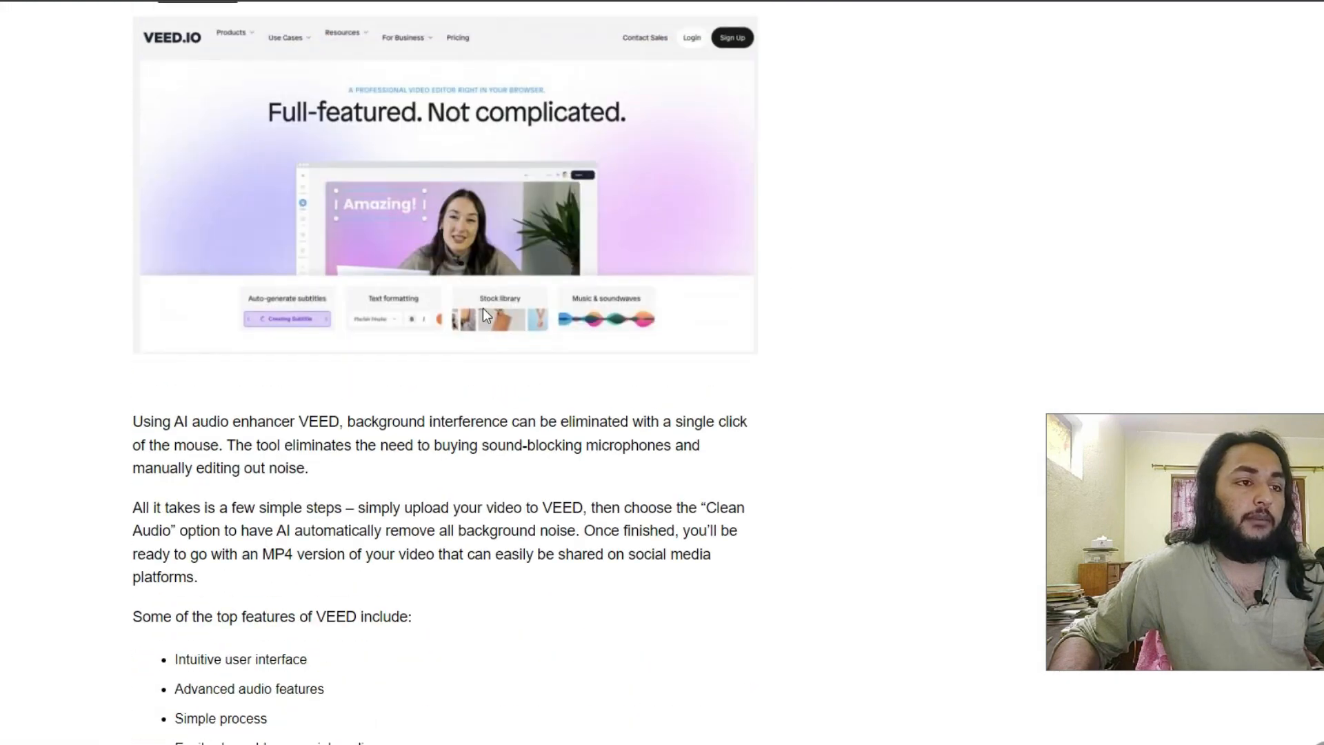
scroll(483, 308, "up", 15)
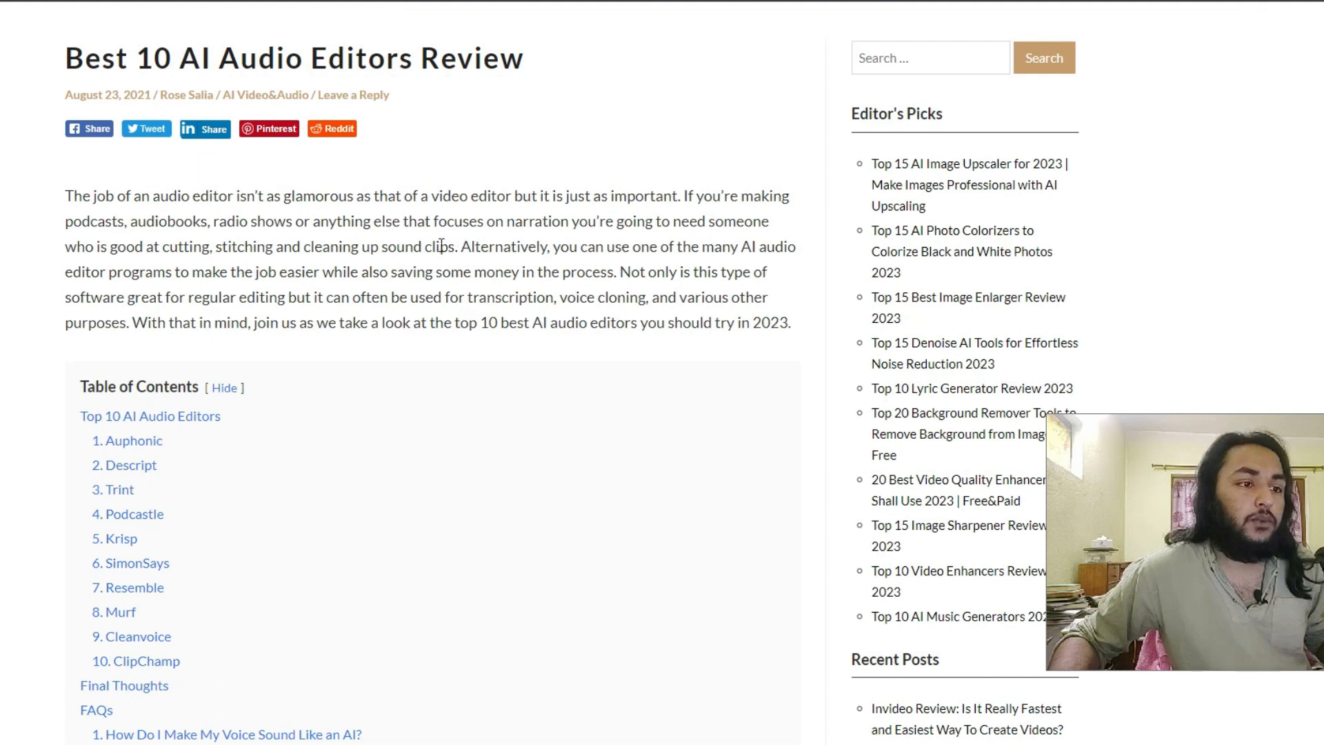
Step: Review TopTen.ai's AI audio editors contents and the AI Mastering, Krisp, Auphonic and Adobe Audition entries on Unite.AI
scroll(242, 257, "down", 3)
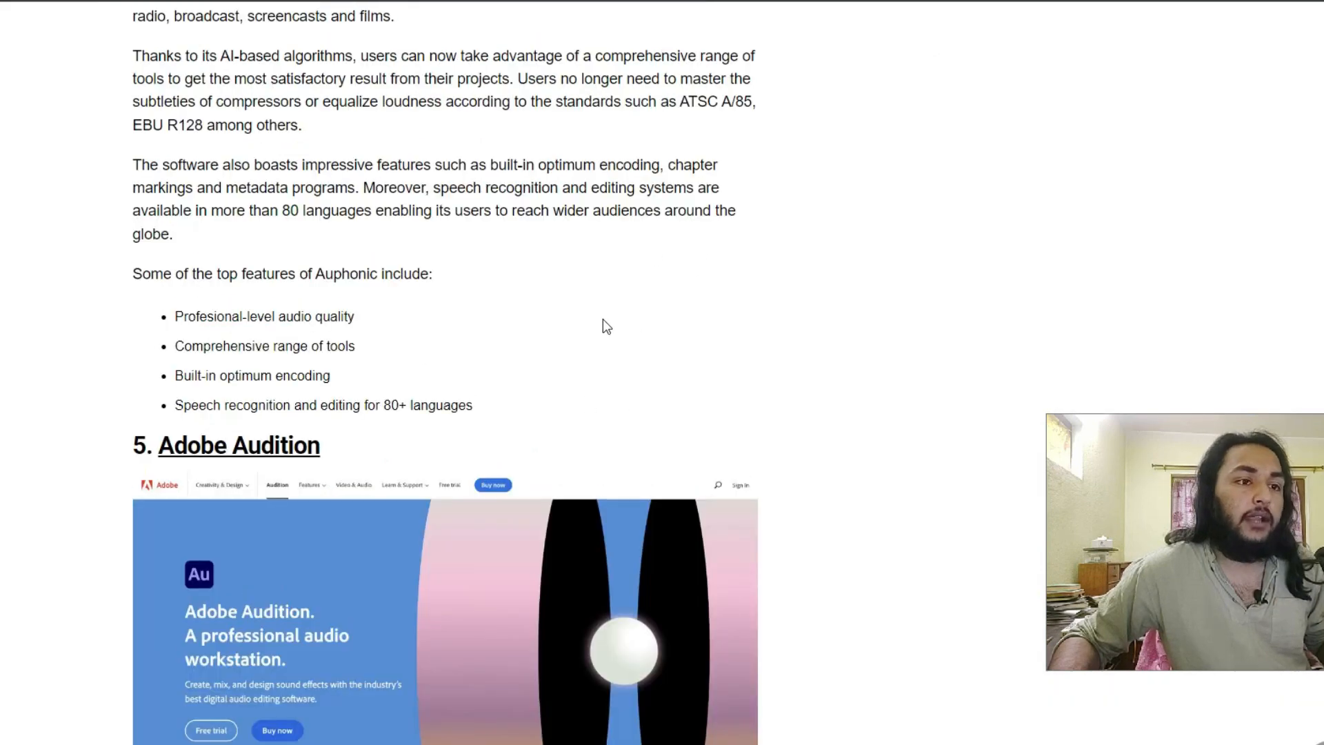
scroll(603, 318, "up", 20)
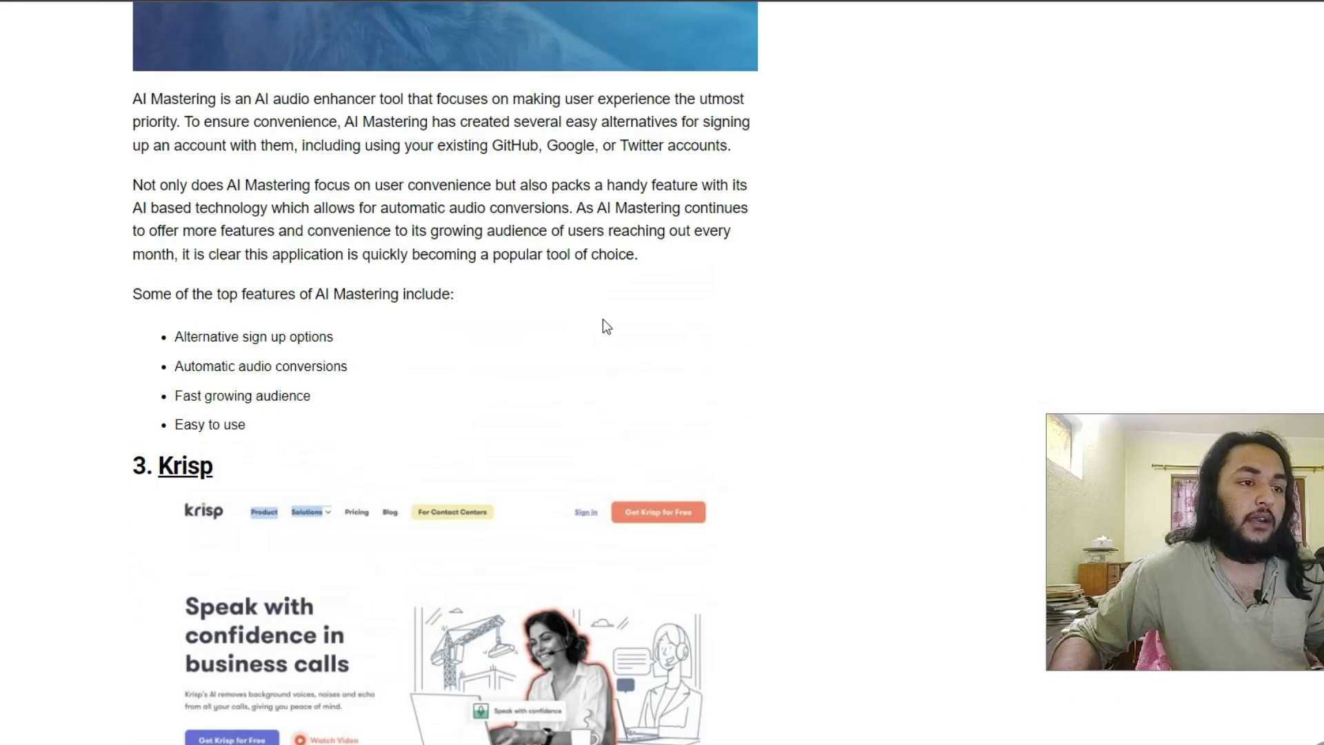
scroll(602, 319, "up", 10)
scroll(602, 319, "down", 20)
scroll(597, 331, "down", 20)
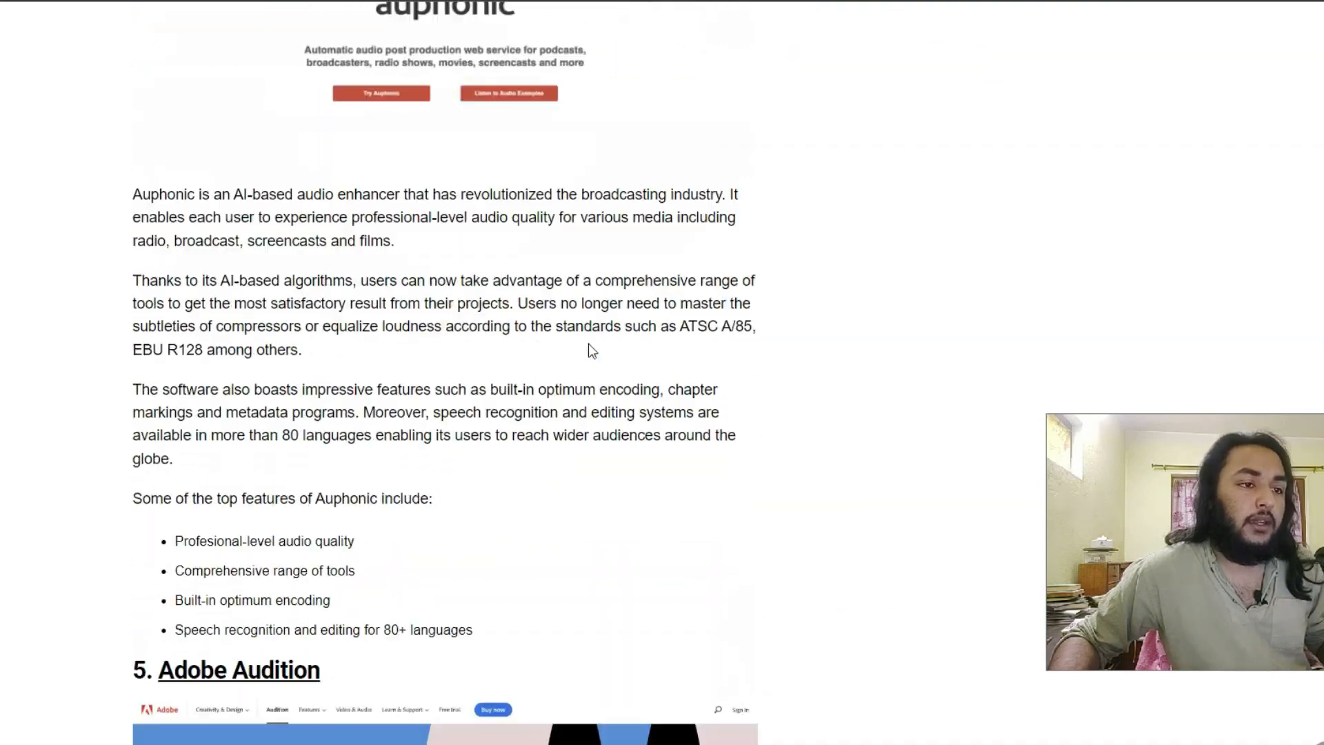
scroll(583, 348, "up", 12)
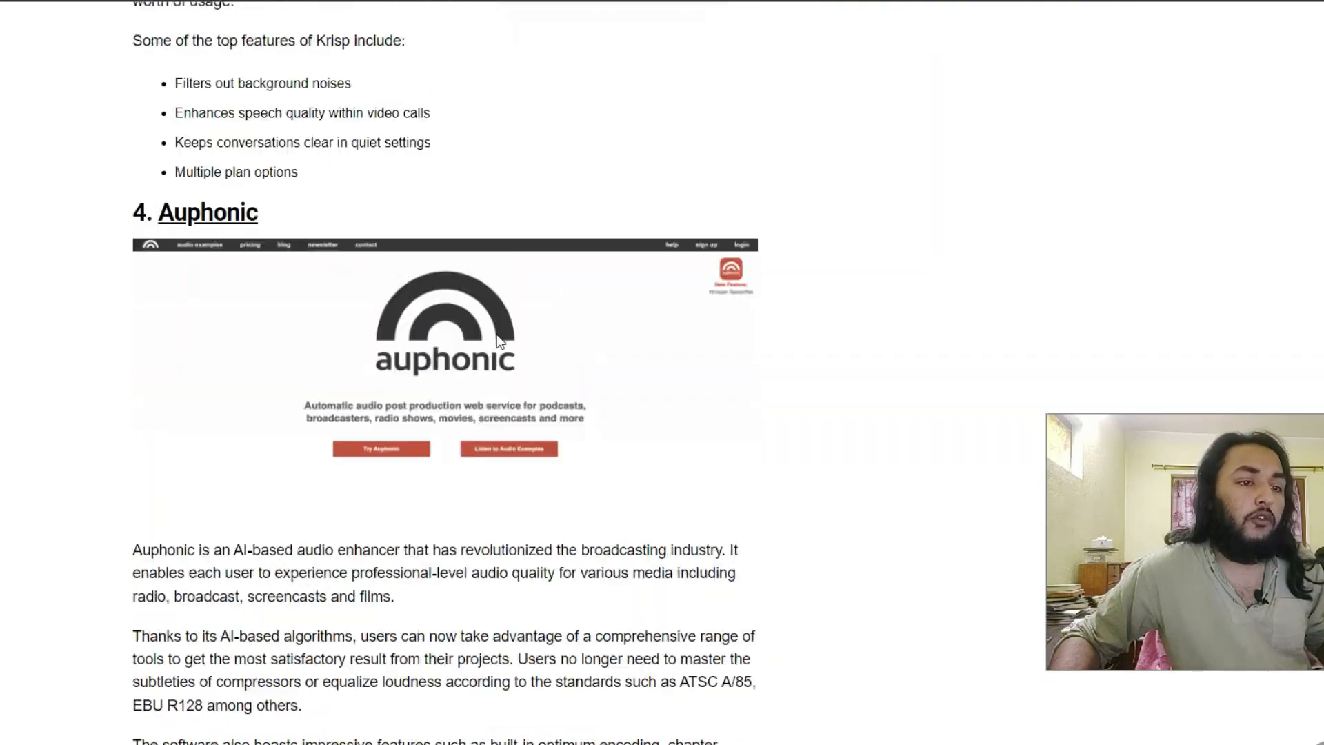
scroll(480, 355, "down", 20)
scroll(475, 331, "down", 20)
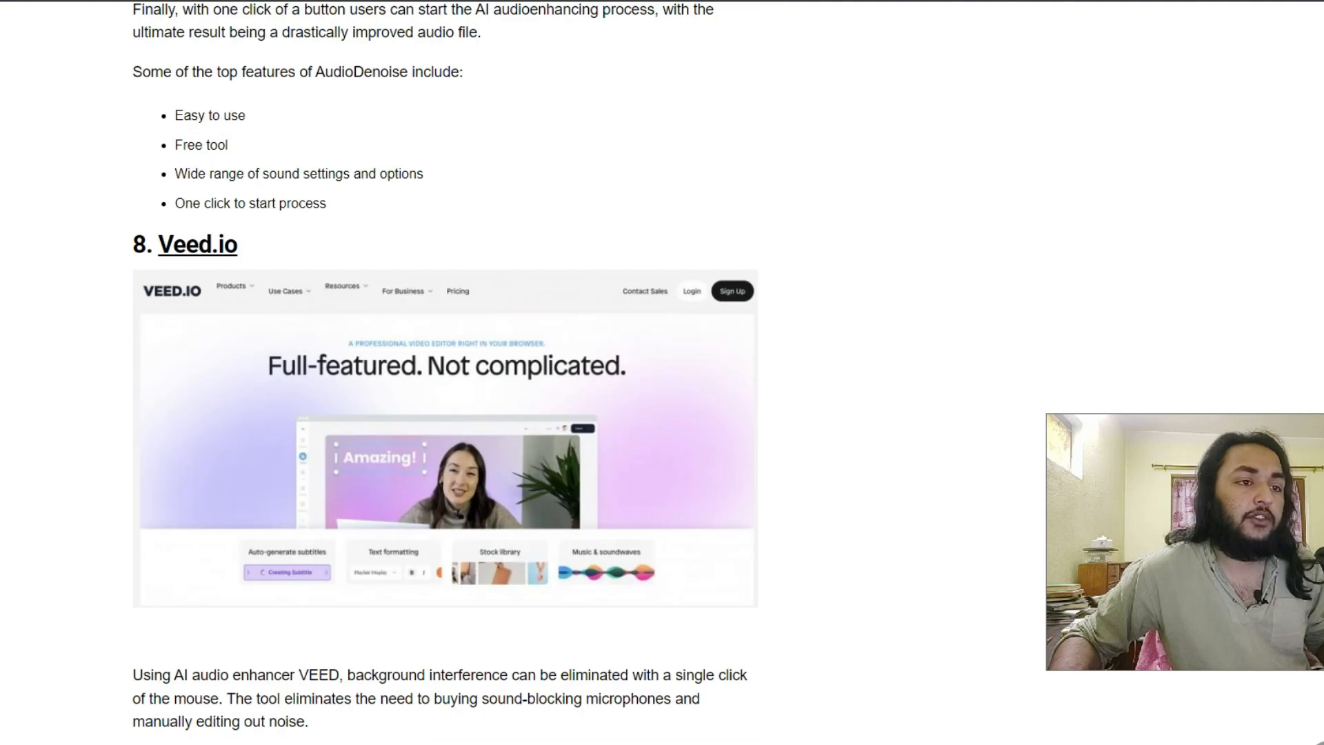
Step: Compare the post-production article's shortlist with TopTen.ai's table of contents of the top 10 AI audio editors
key("ctrl+Tab")
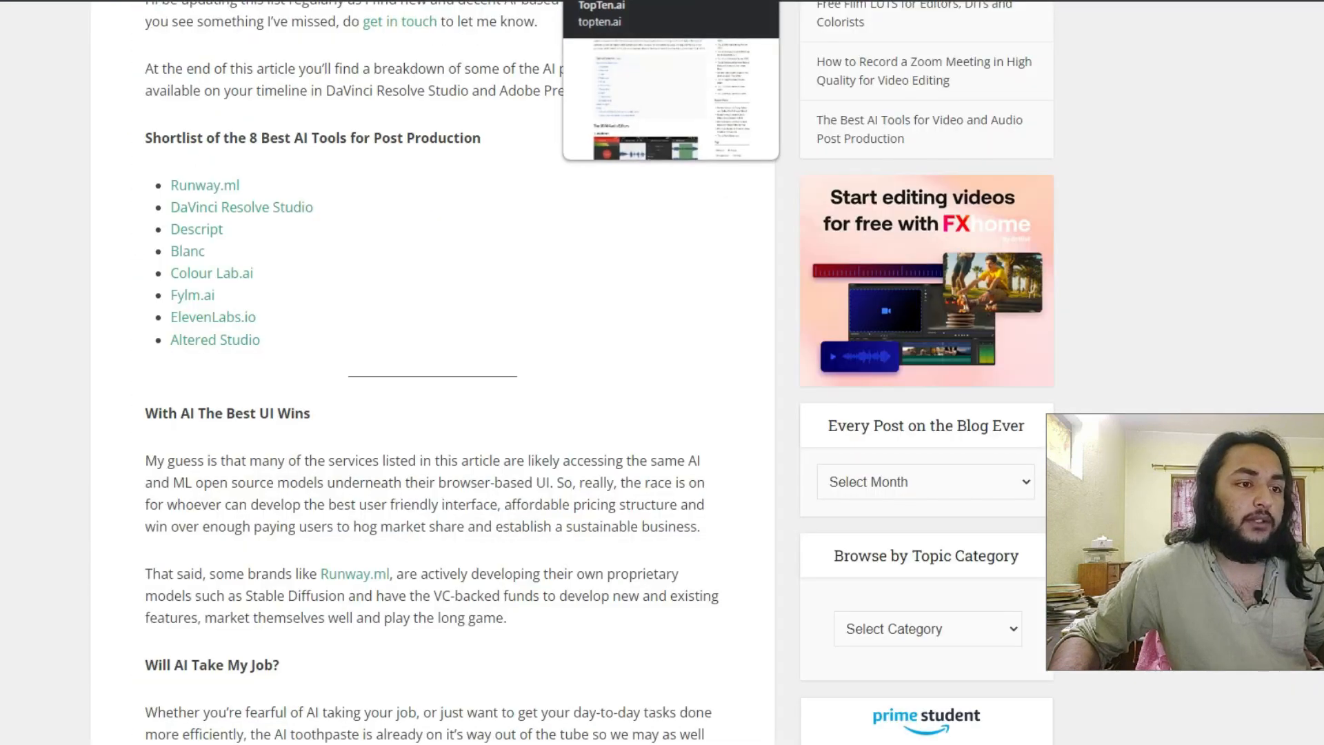
left_click(662, 1)
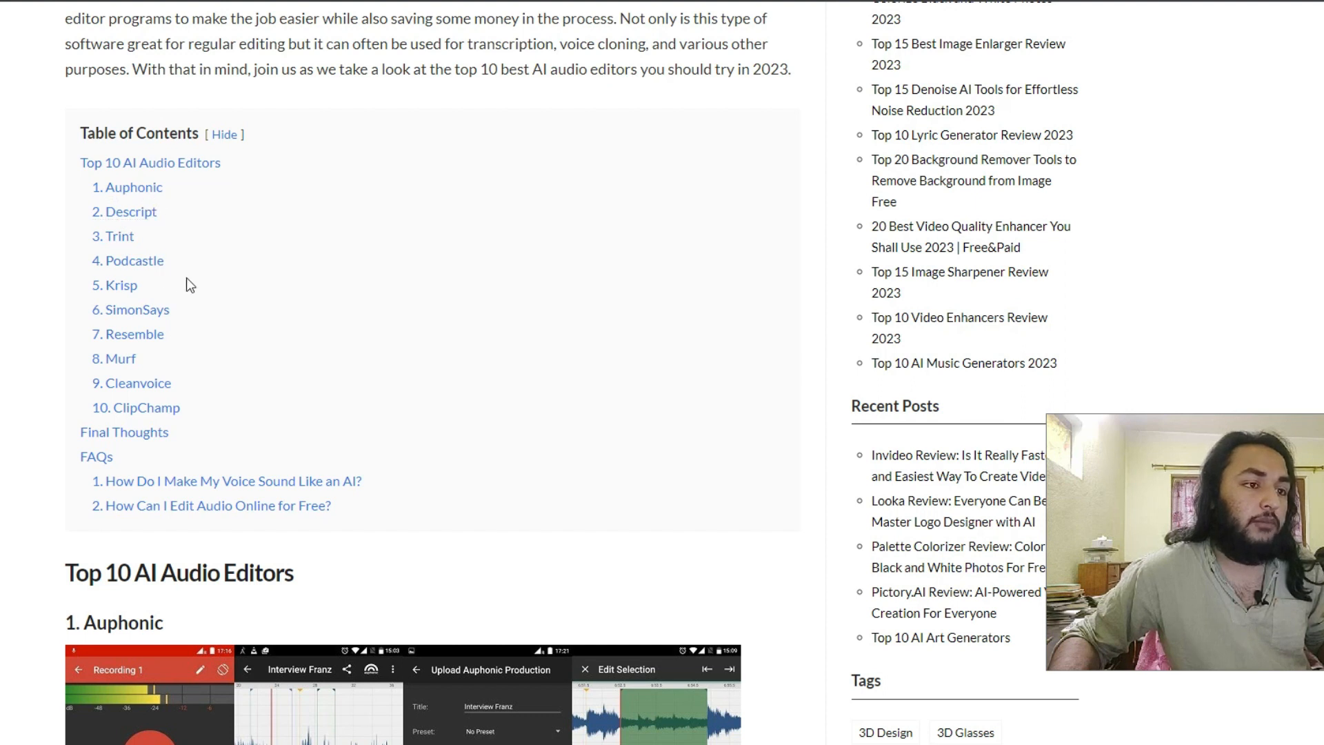
key("ctrl+shift+Tab")
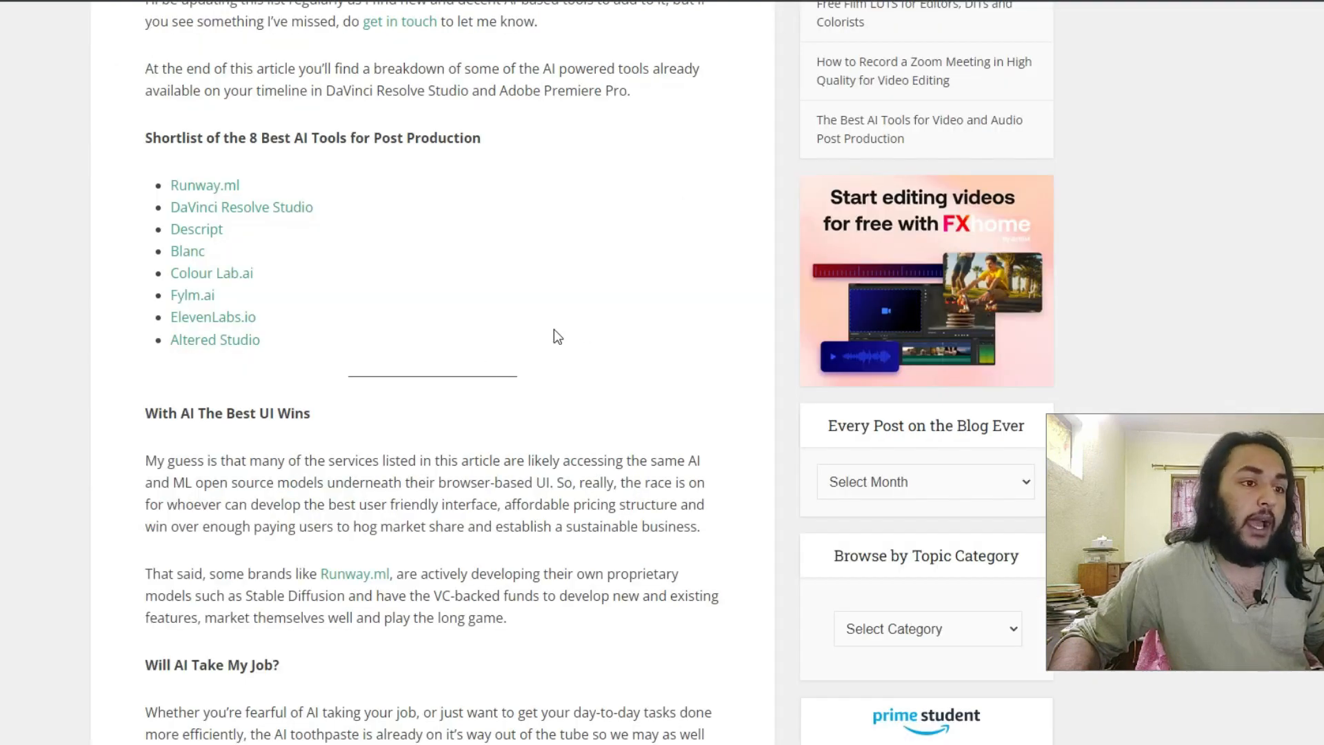
Step: Look back through the Unite.AI enhancer list from Audio Super Resolution up to the article's headline
key("ctrl+Tab")
scroll(567, 509, "up", 20)
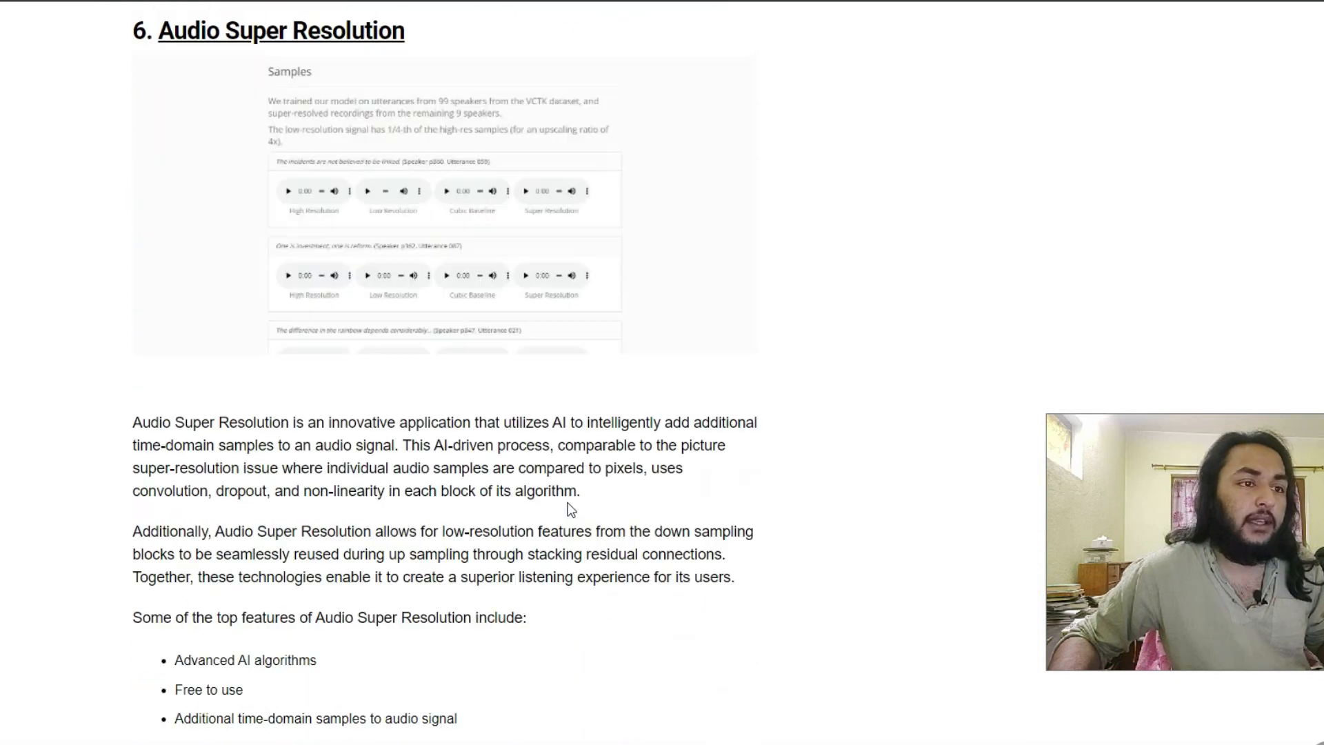
scroll(567, 509, "up", 15)
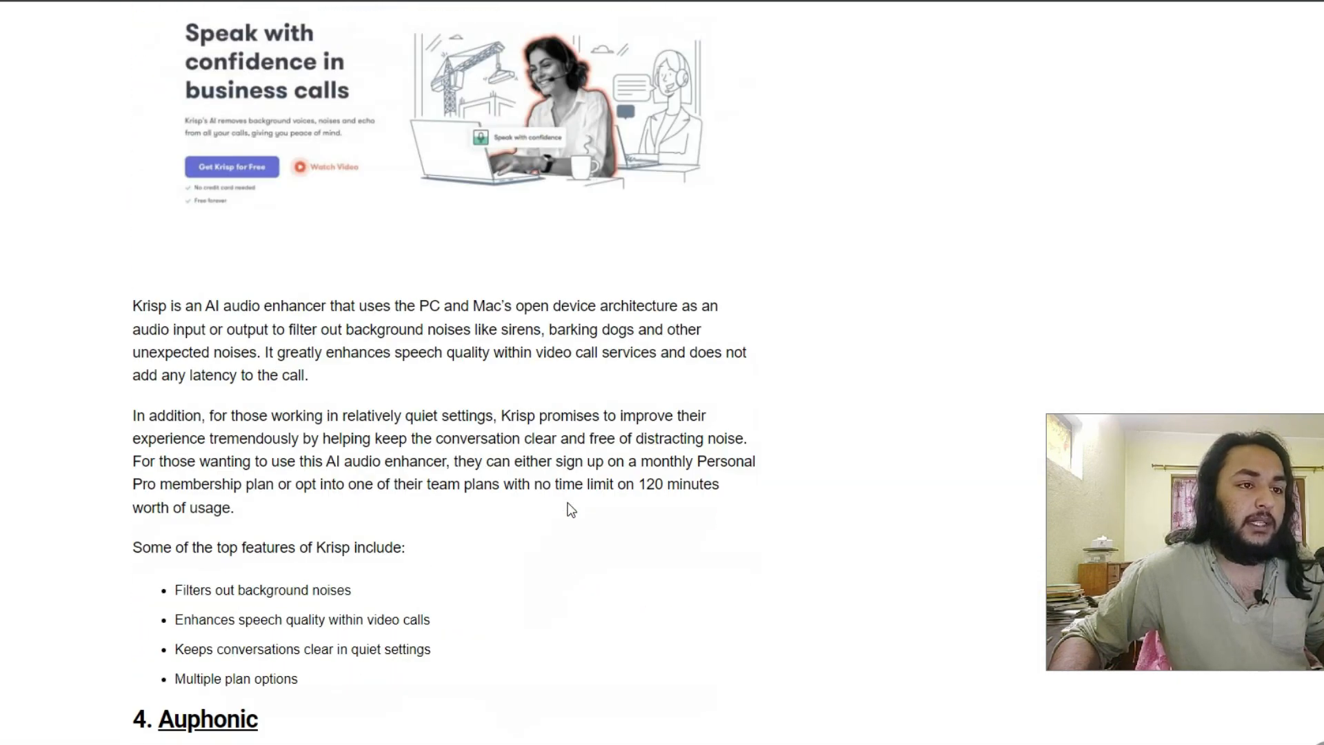
key("ctrl+Tab")
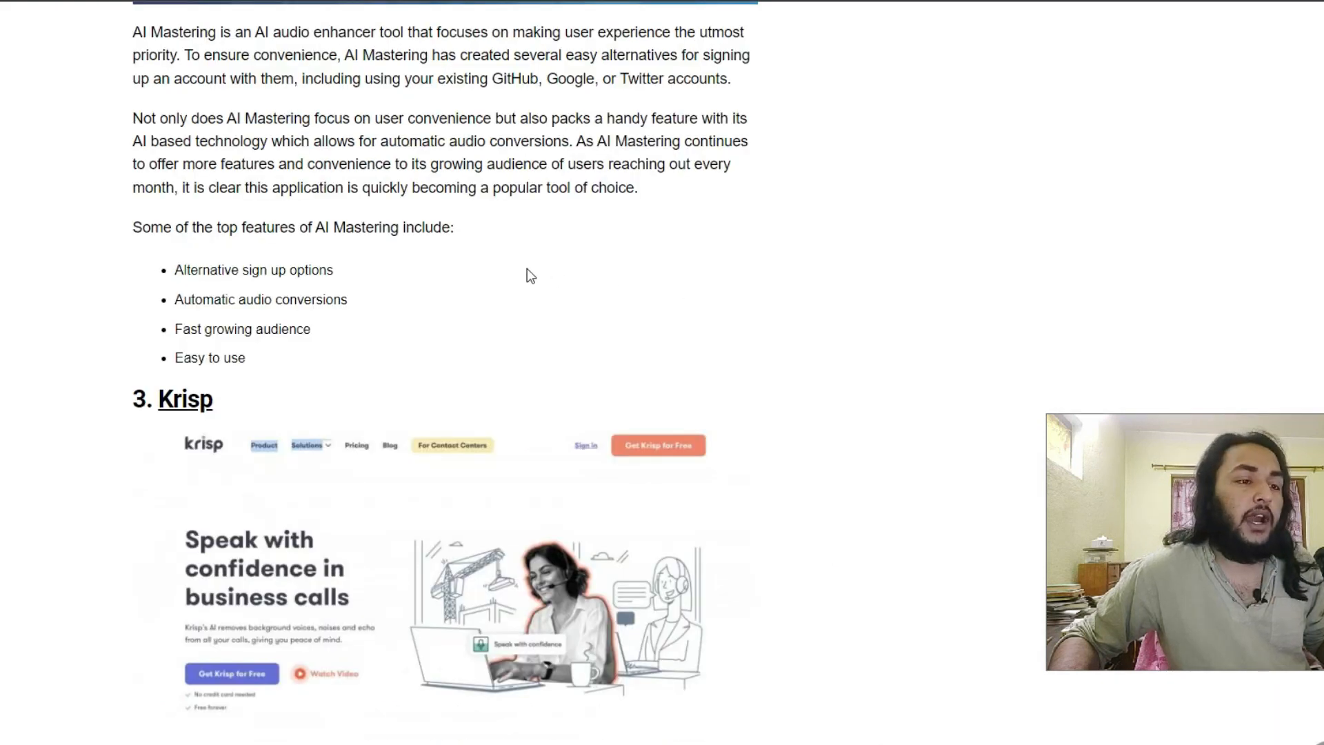
scroll(527, 268, "up", 20)
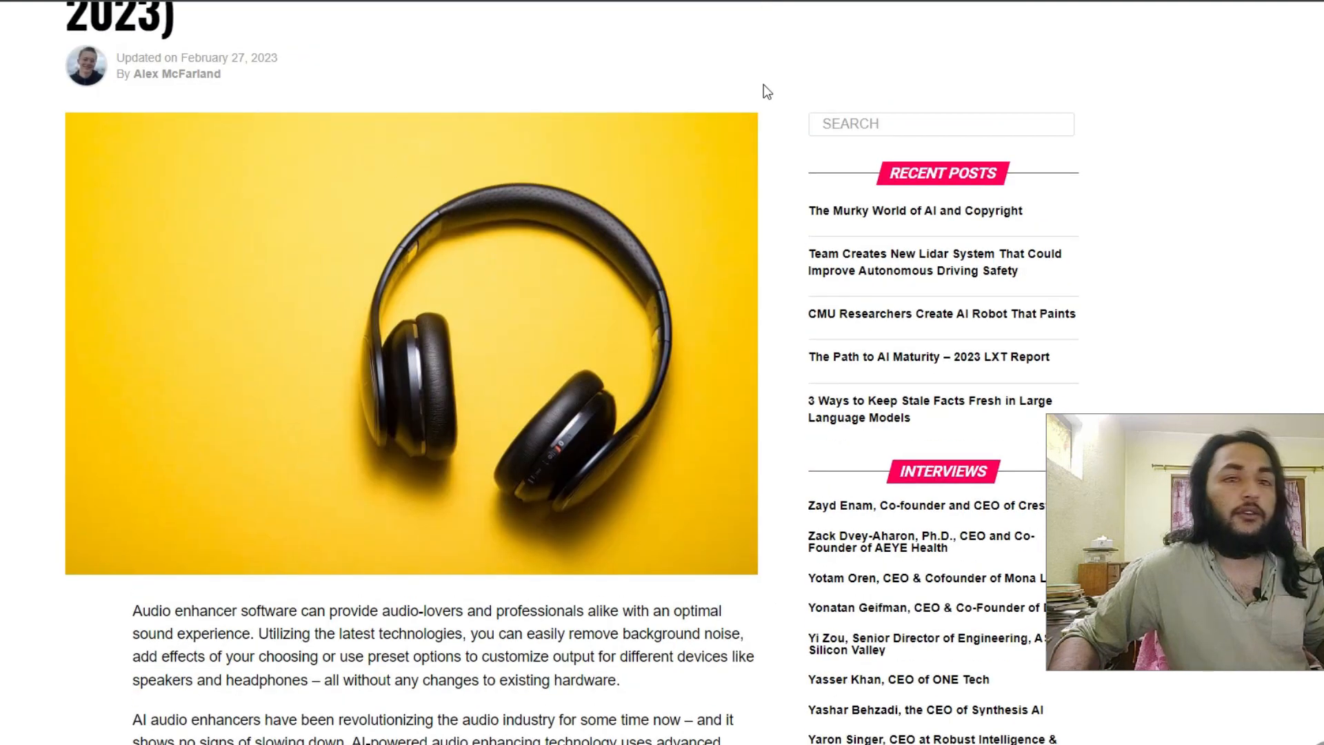
scroll(763, 84, "up", 3)
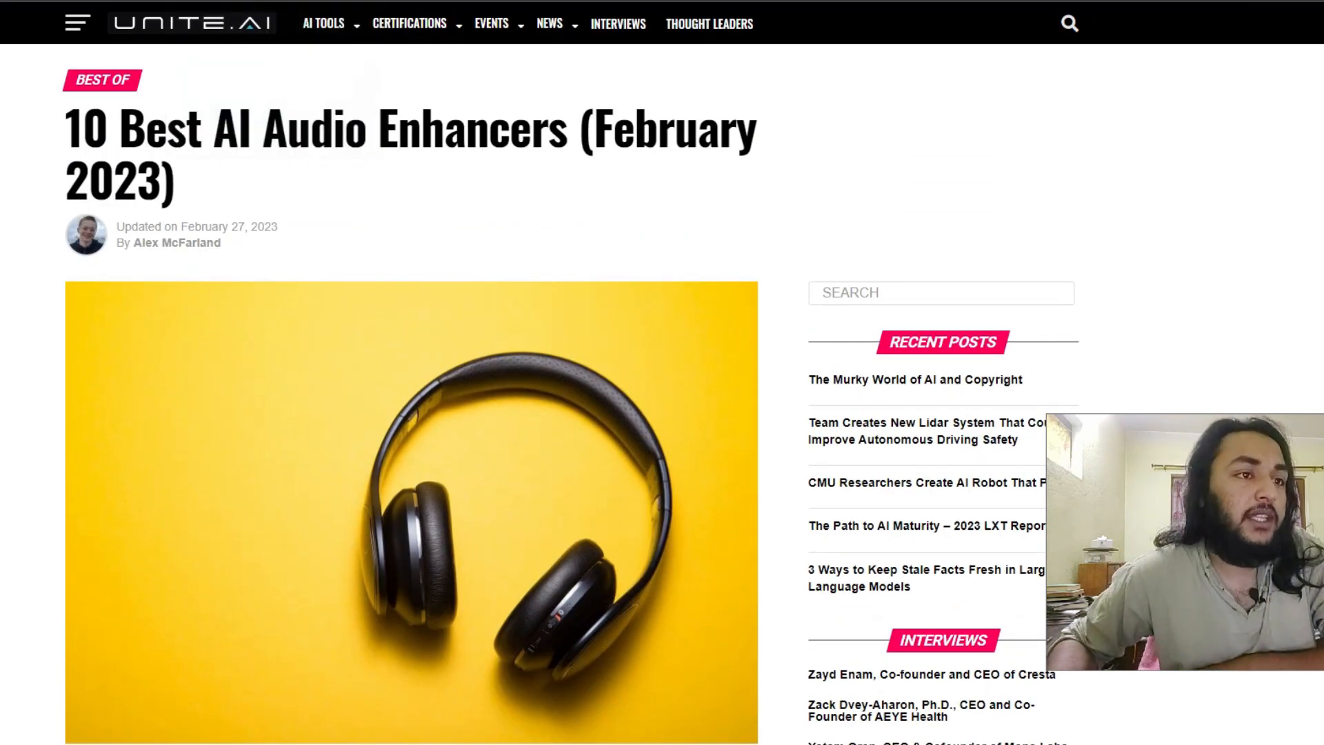
Step: Examine LALAL.AI's stem separation types and its Plus, Lite and Starter plans on the previews page
key("ctrl+Tab")
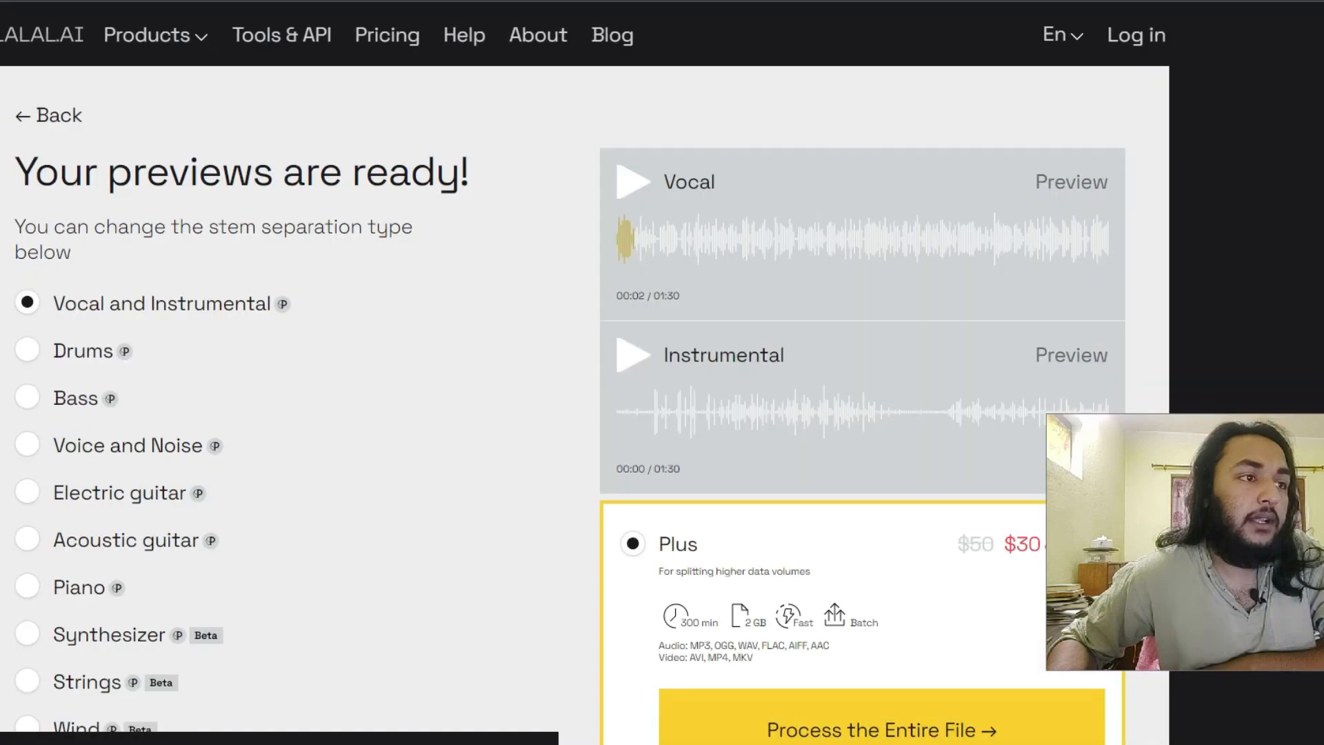
scroll(464, 215, "down", 3)
scroll(464, 216, "up", 3)
scroll(465, 213, "down", 2)
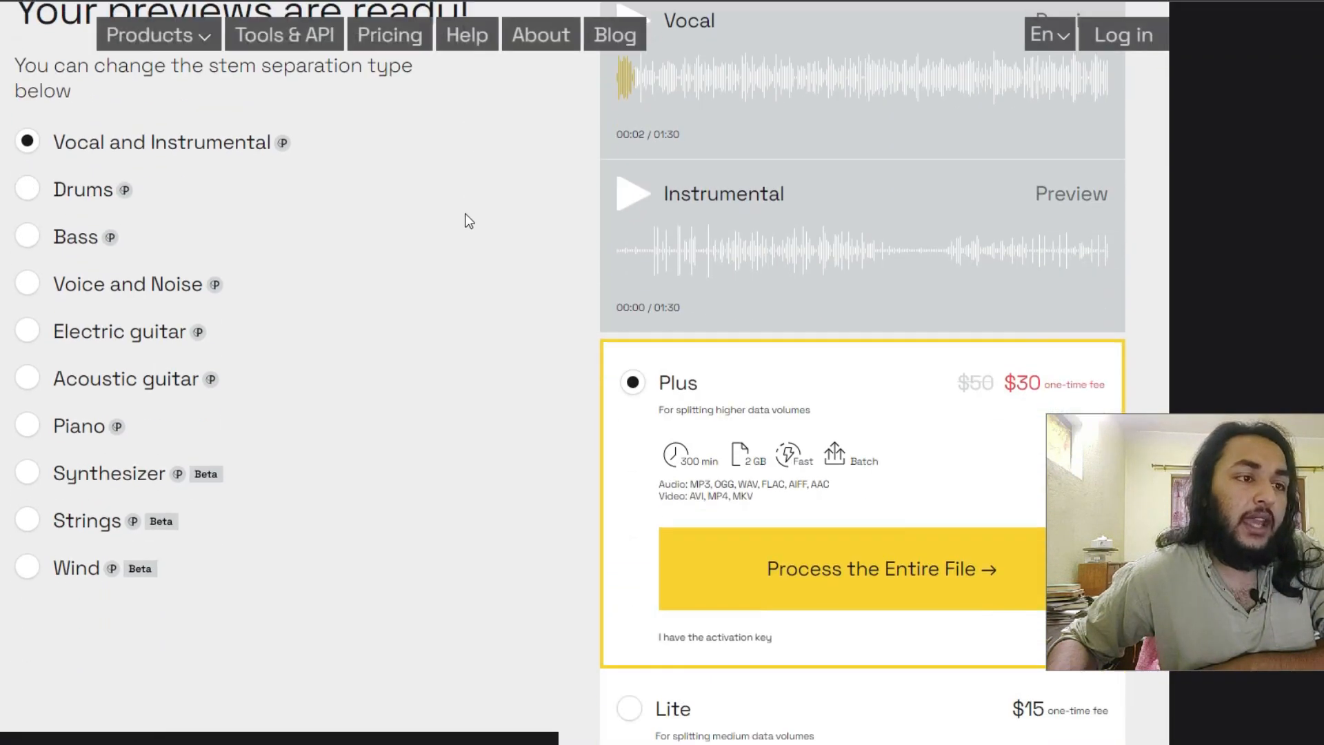
scroll(465, 213, "down", 5)
scroll(458, 216, "up", 3)
scroll(457, 215, "down", 6)
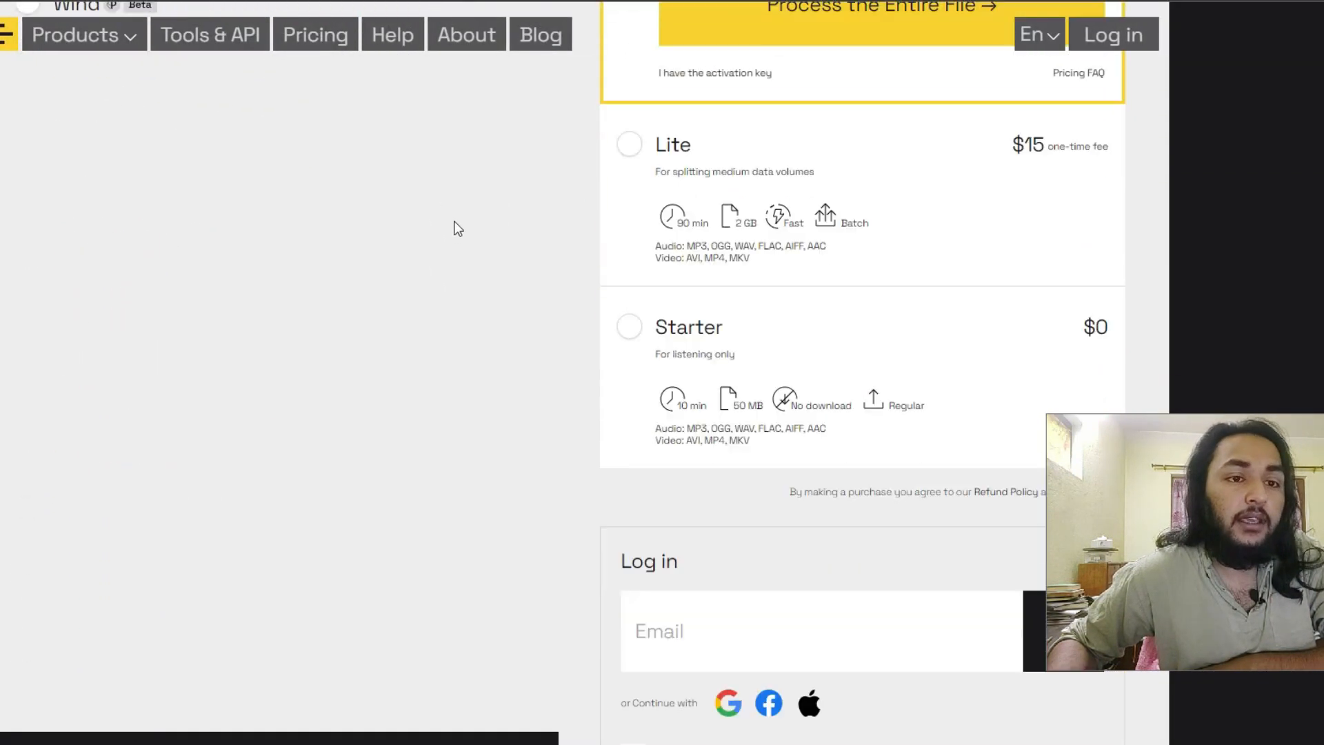
scroll(456, 227, "down", 5)
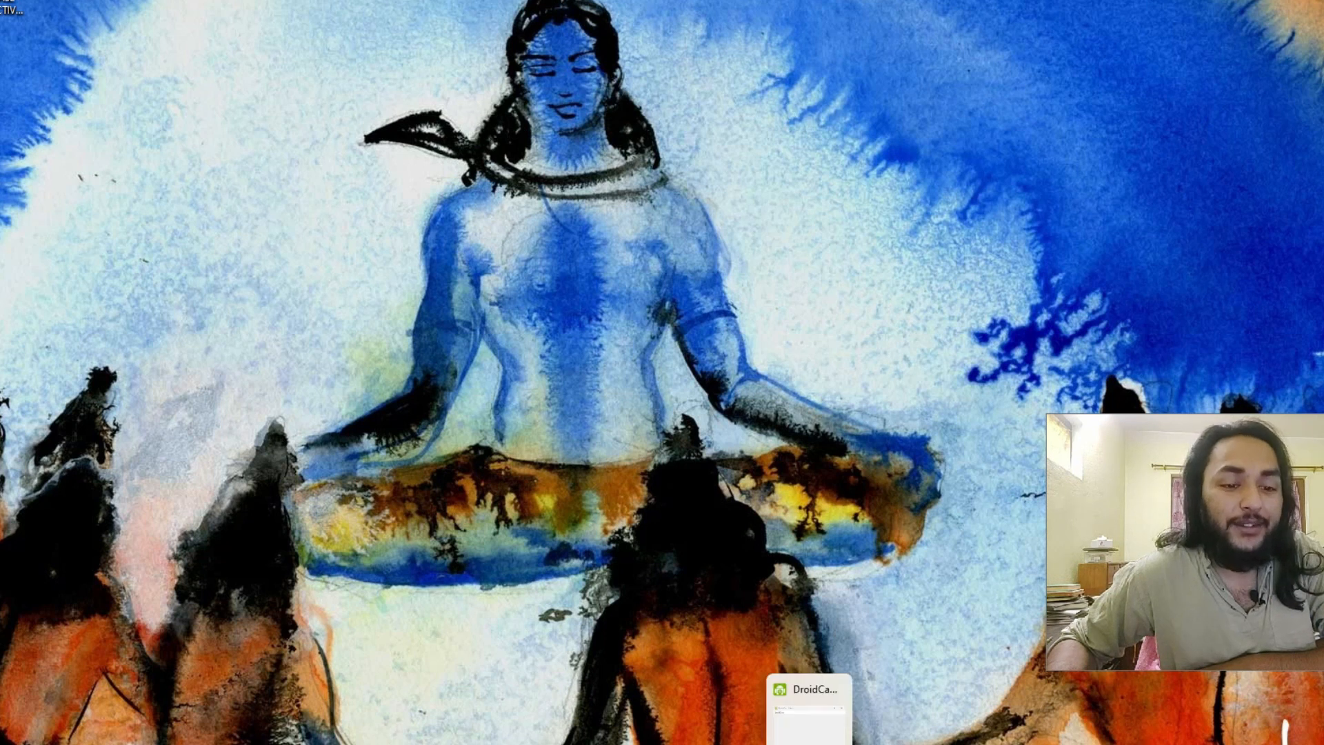
left_click(775, 738)
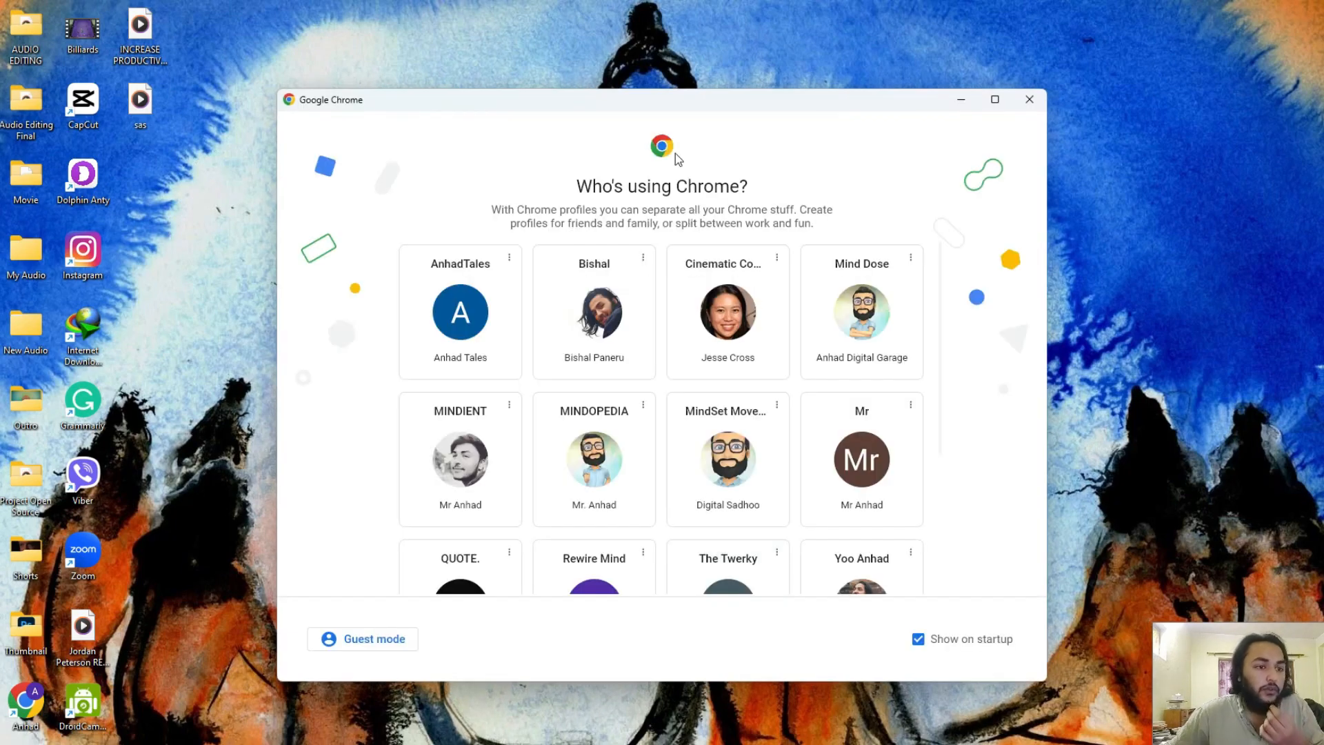
scroll(931, 464, "down", 3)
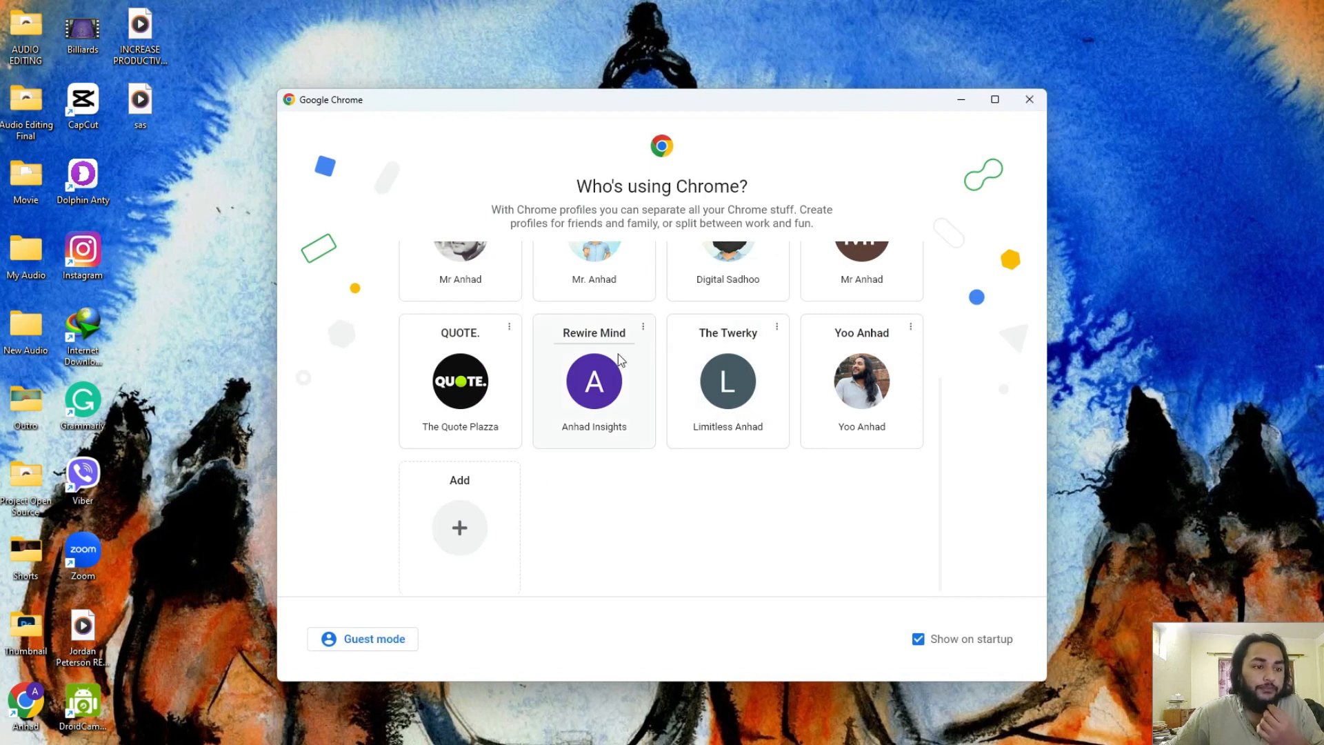
left_click(1030, 100)
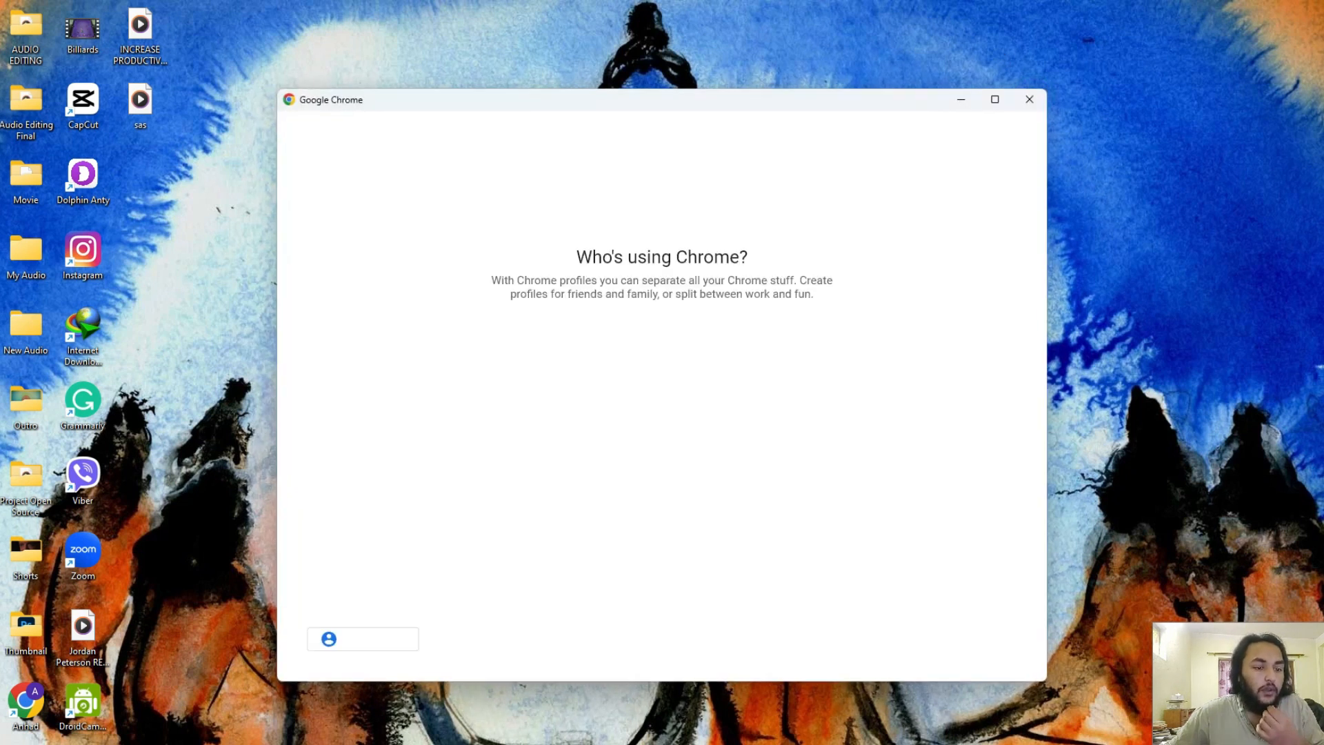
scroll(821, 499, "down", 3)
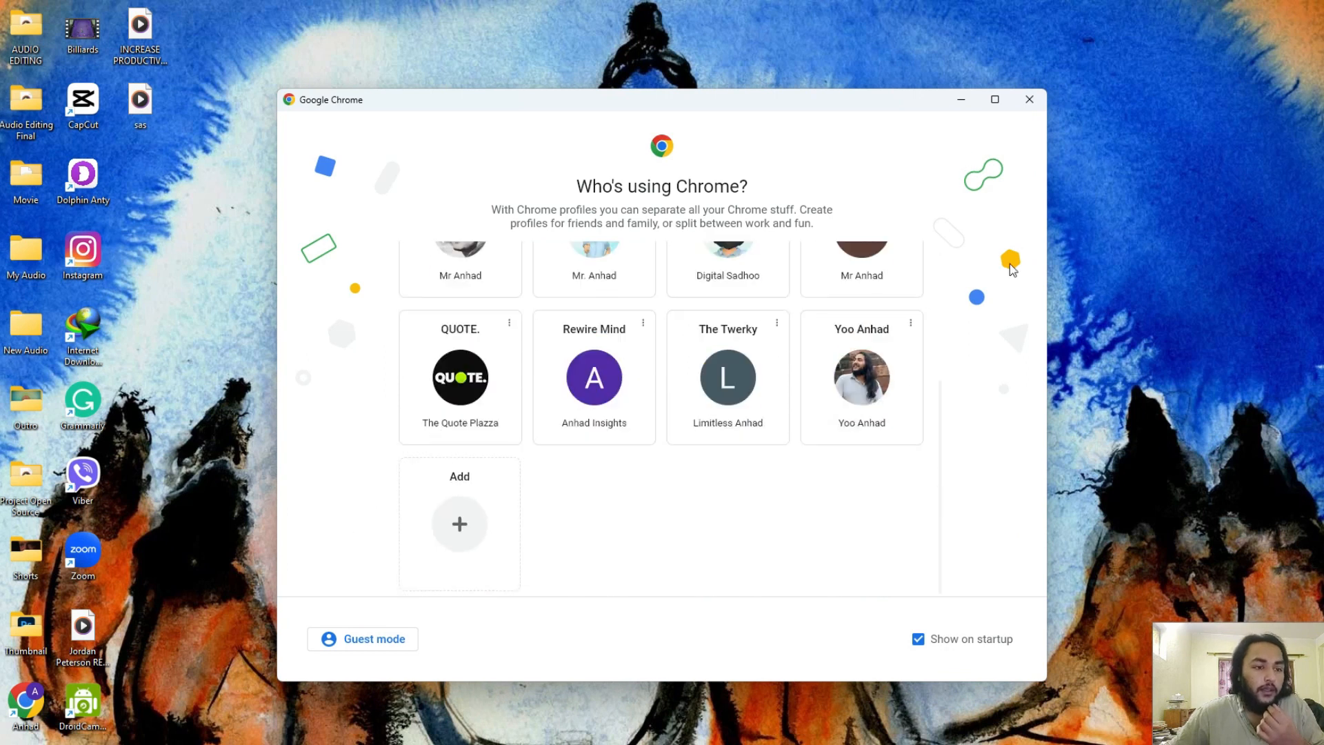
left_click(1029, 100)
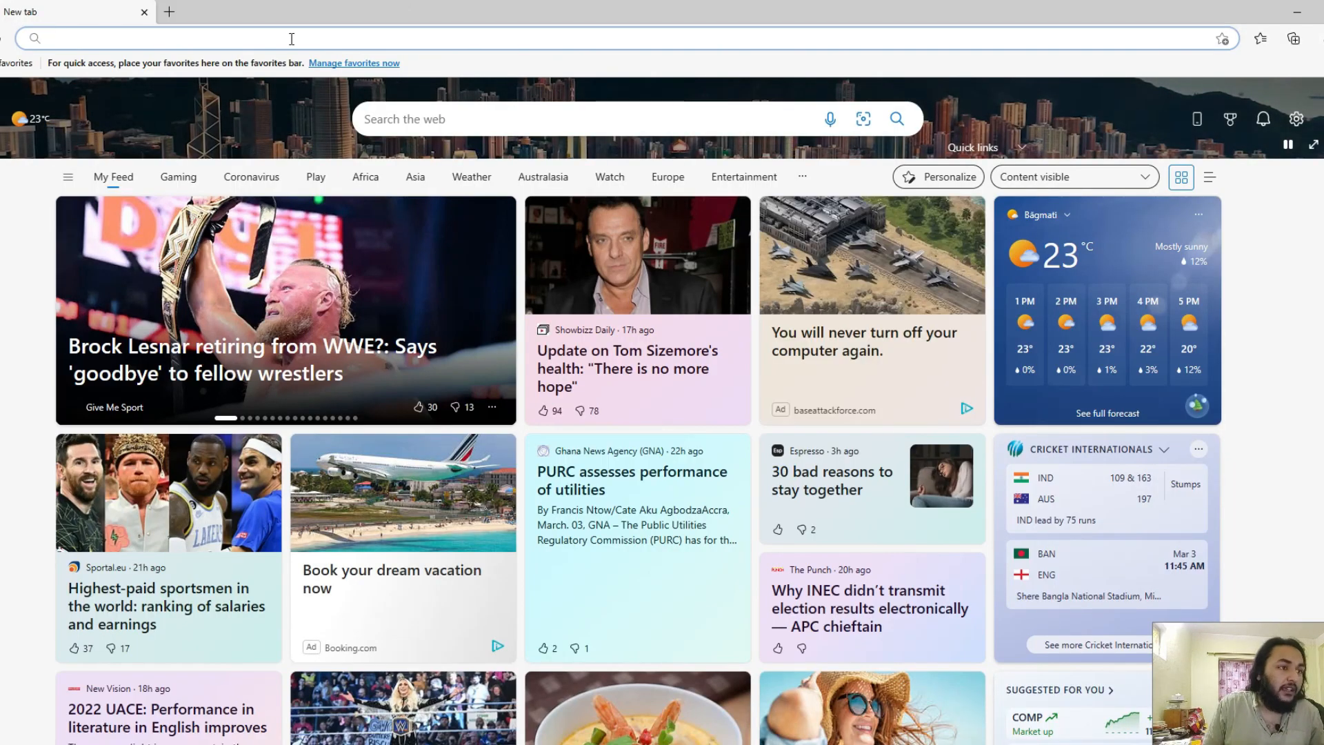
Step: Search the web for free video editing in a new Microsoft Edge tab
type("free video edit")
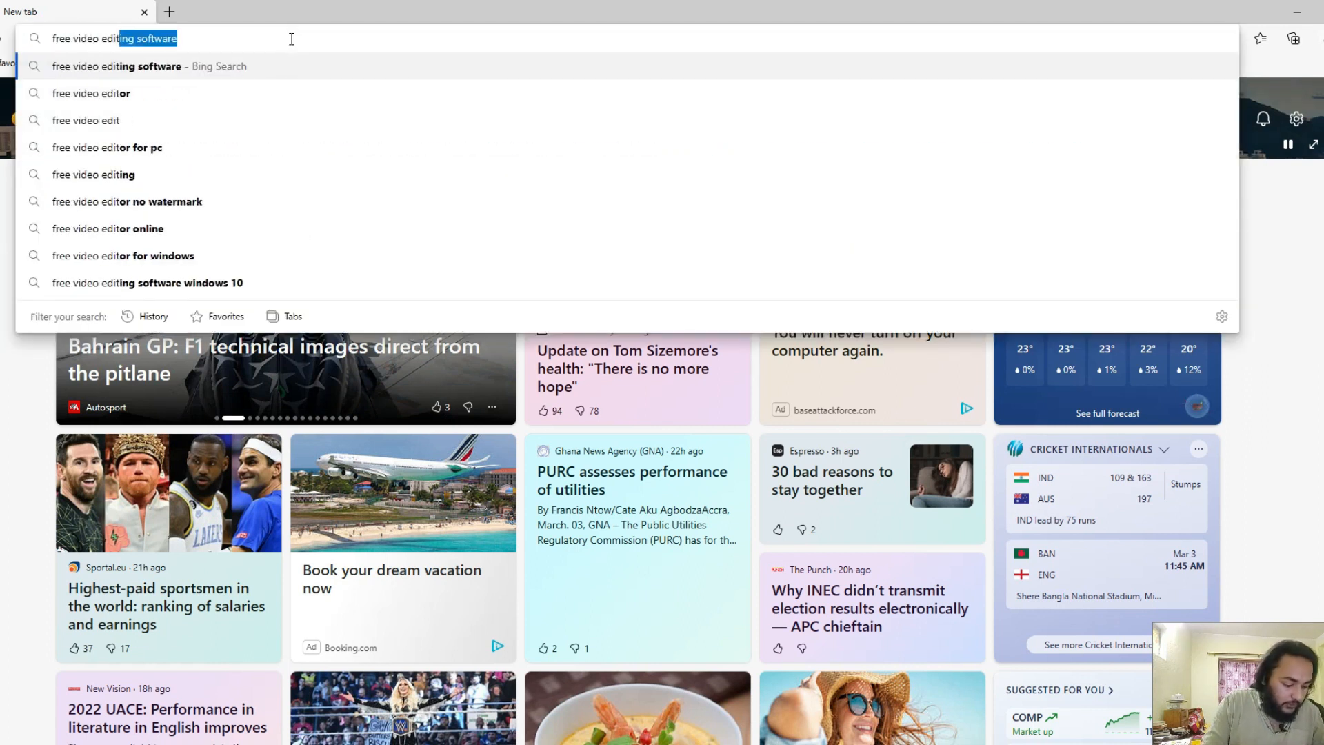
type("injg")
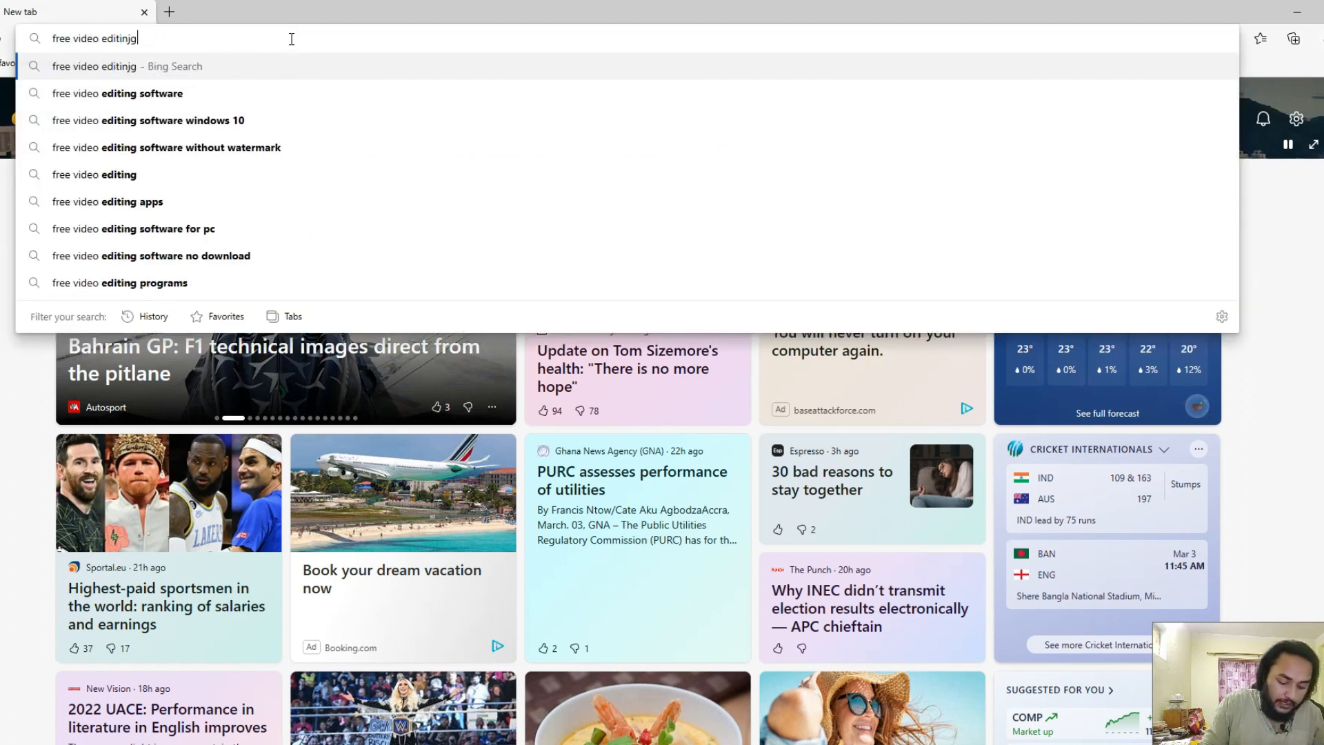
key("Return")
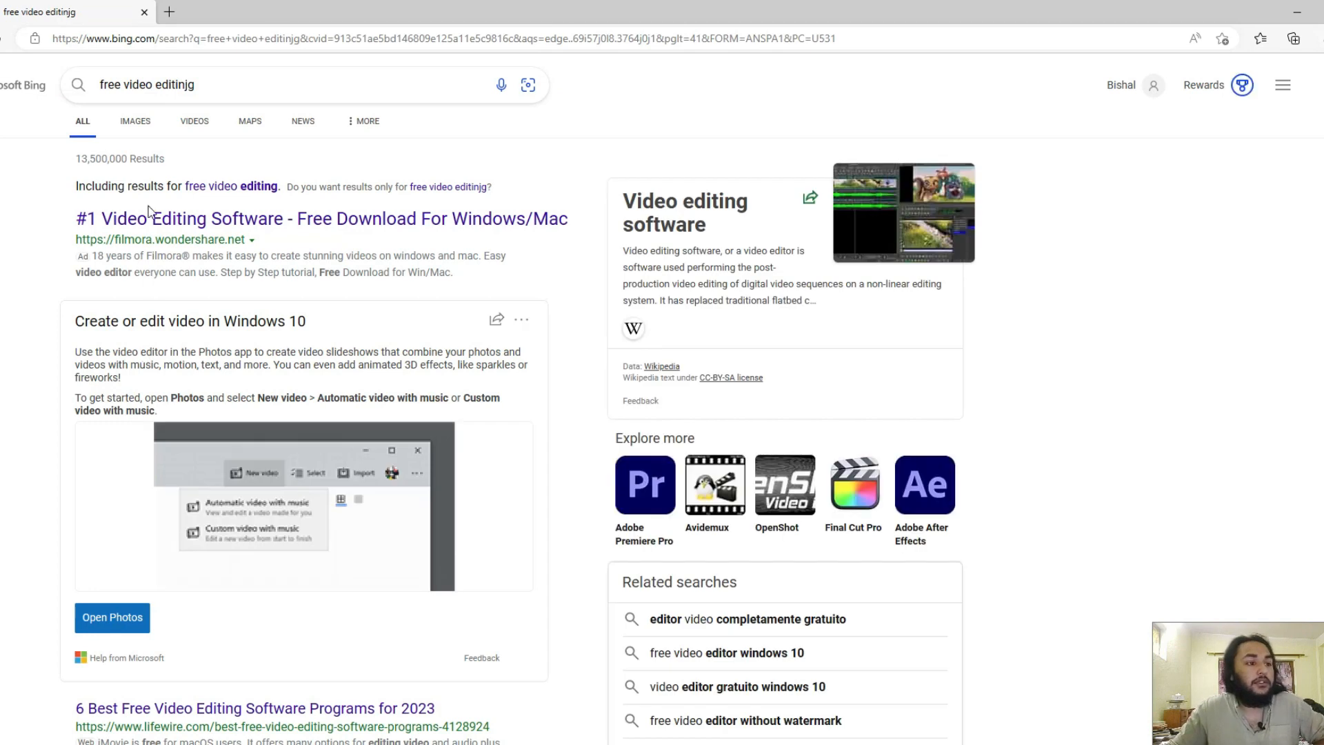
Step: Look through the free video editing search results, including the software roundups, video results, Kapwing, OpenShot and Filmora
scroll(165, 227, "down", 3)
scroll(174, 231, "down", 3)
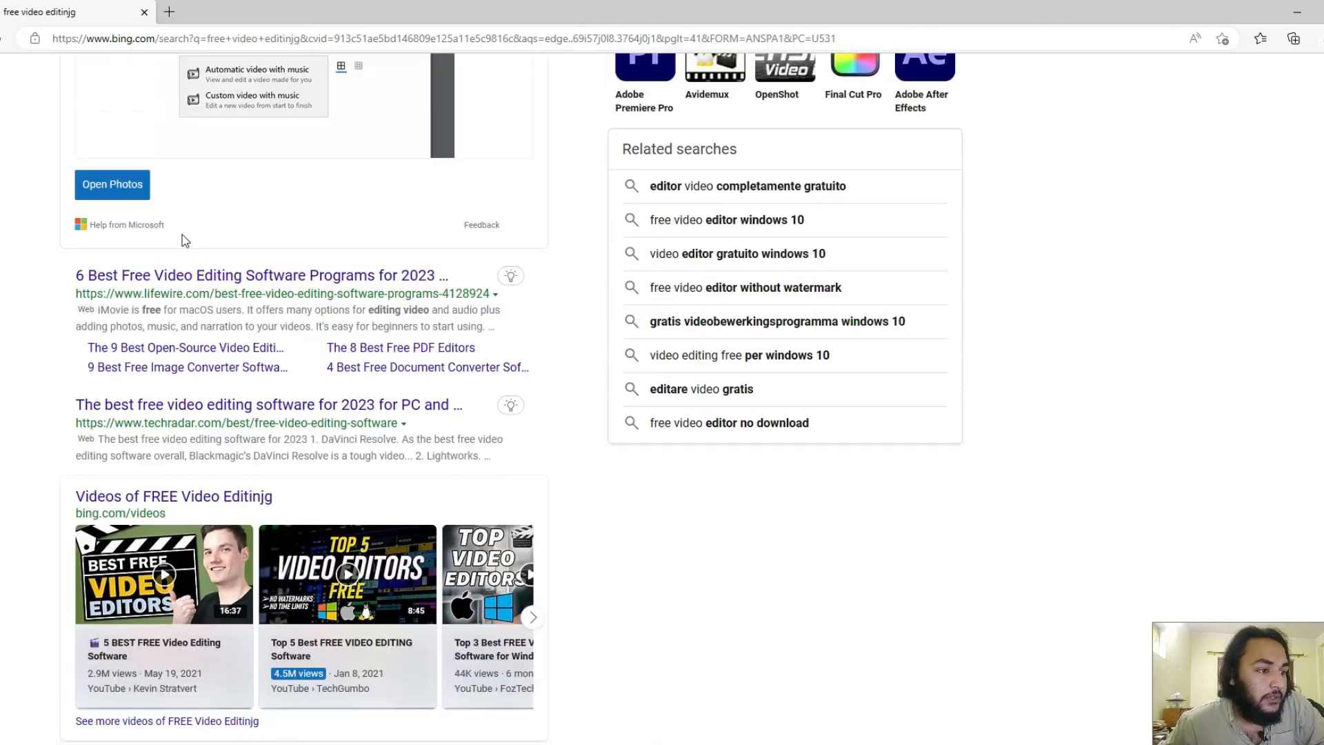
scroll(200, 241, "down", 2)
scroll(200, 245, "down", 7)
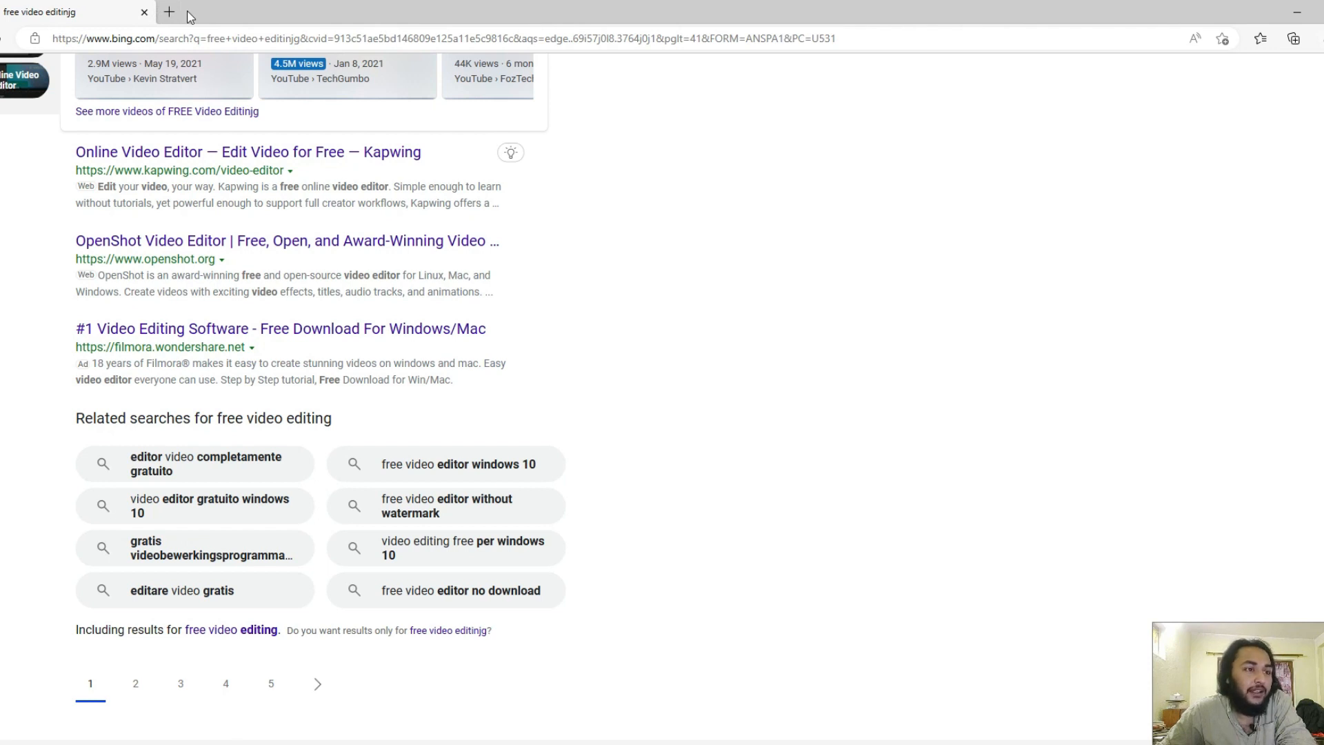
scroll(389, 249, "up", 1)
scroll(356, 227, "down", 1)
scroll(324, 194, "up", 15)
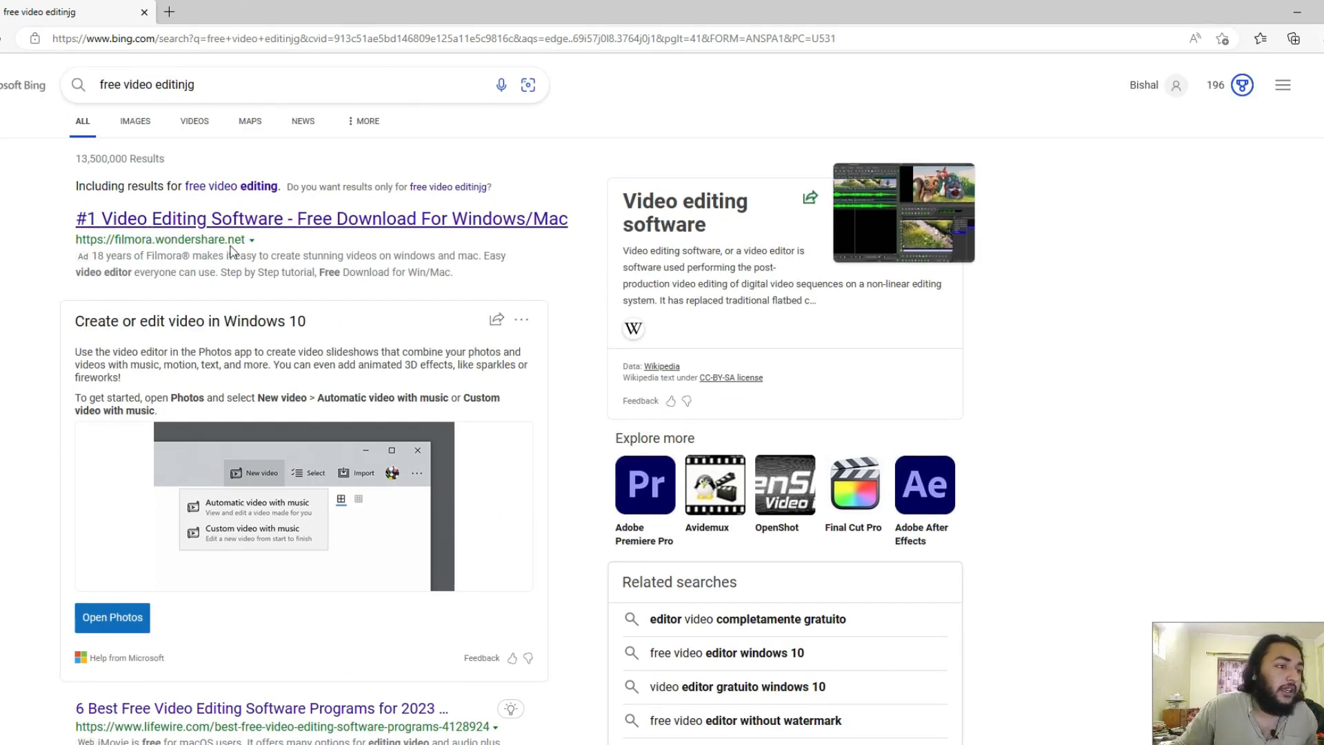
scroll(100, 219, "down", 2)
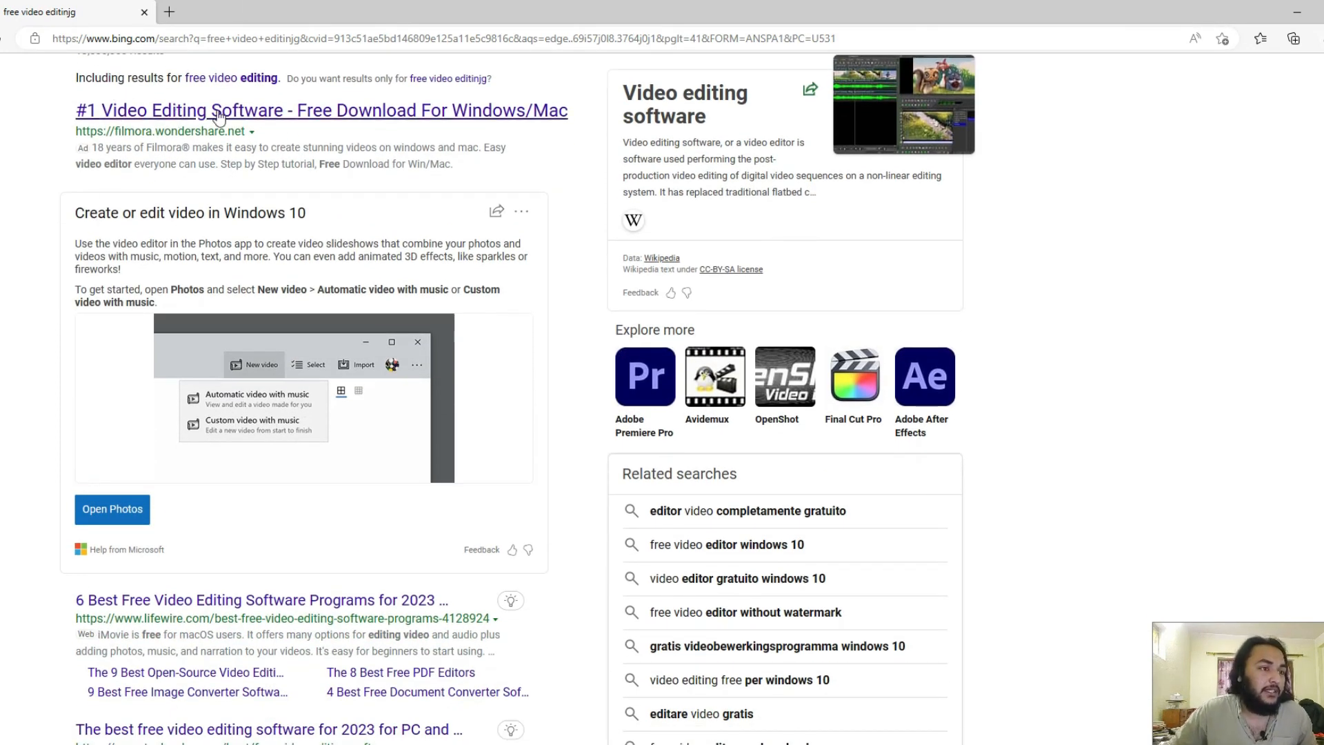
scroll(86, 193, "down", 6)
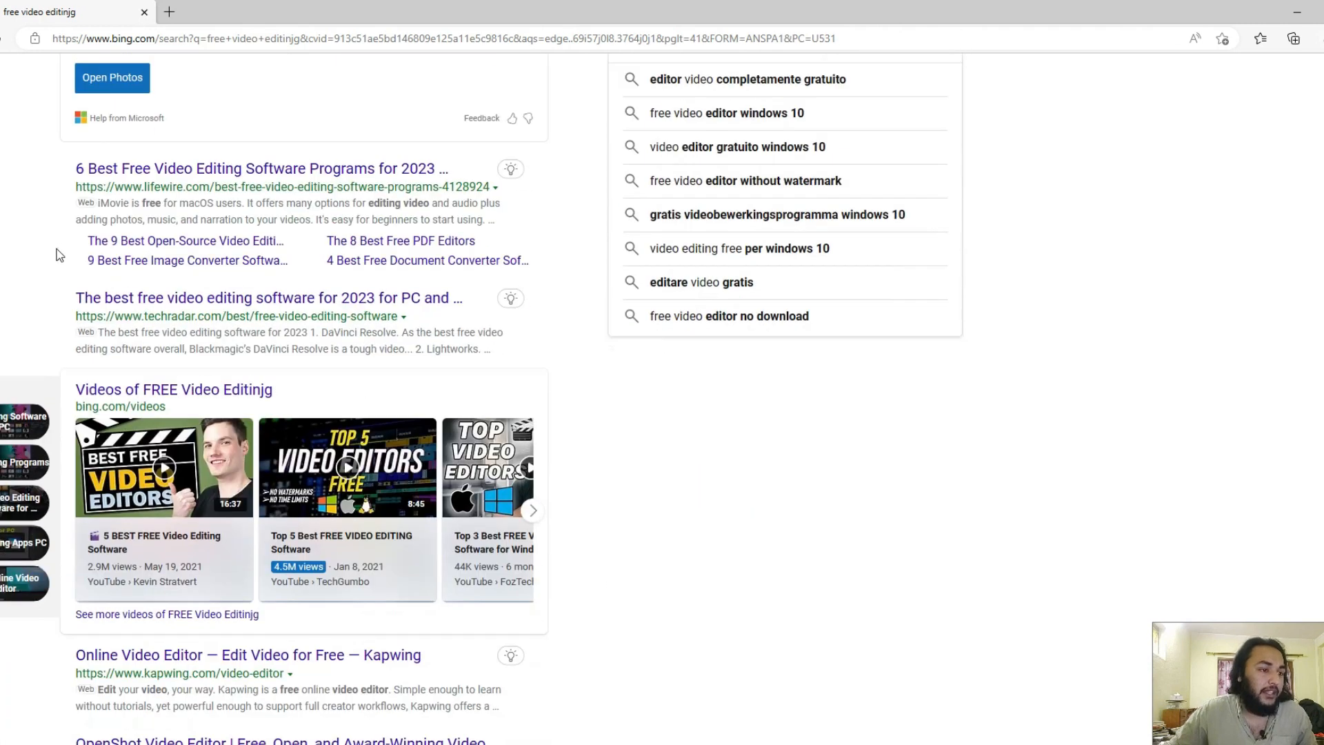
Step: Open Lifewire's roundup of free video editing programs, and search the web for AI Video Editing from that tab
left_click(155, 173)
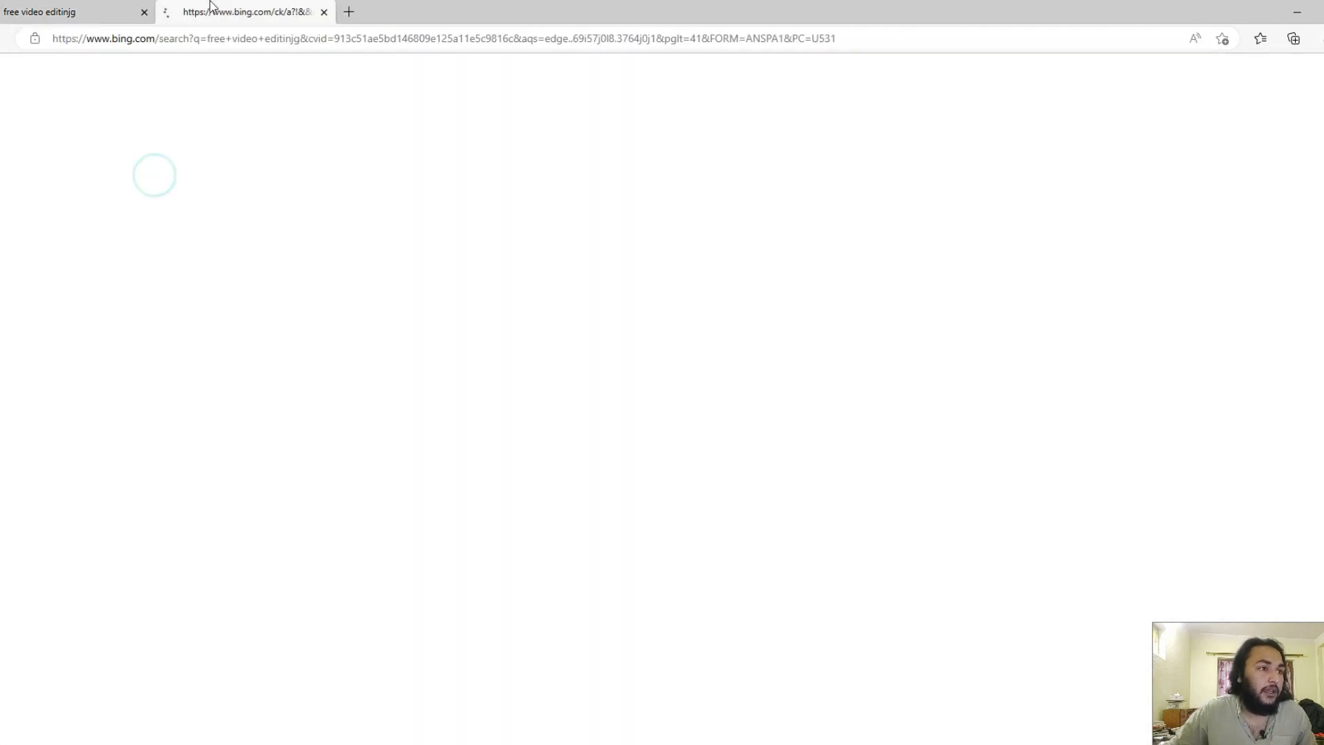
scroll(429, 260, "down", 20)
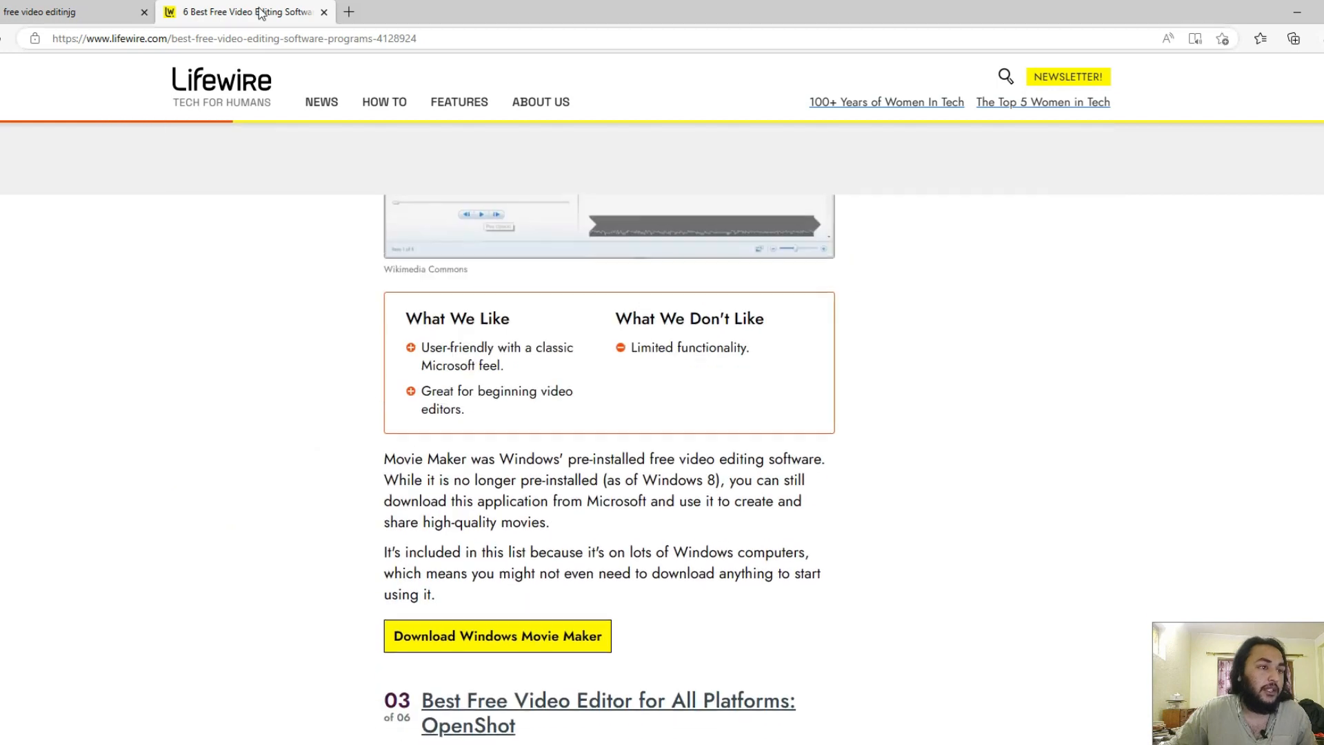
left_click(262, 39)
type("AI ")
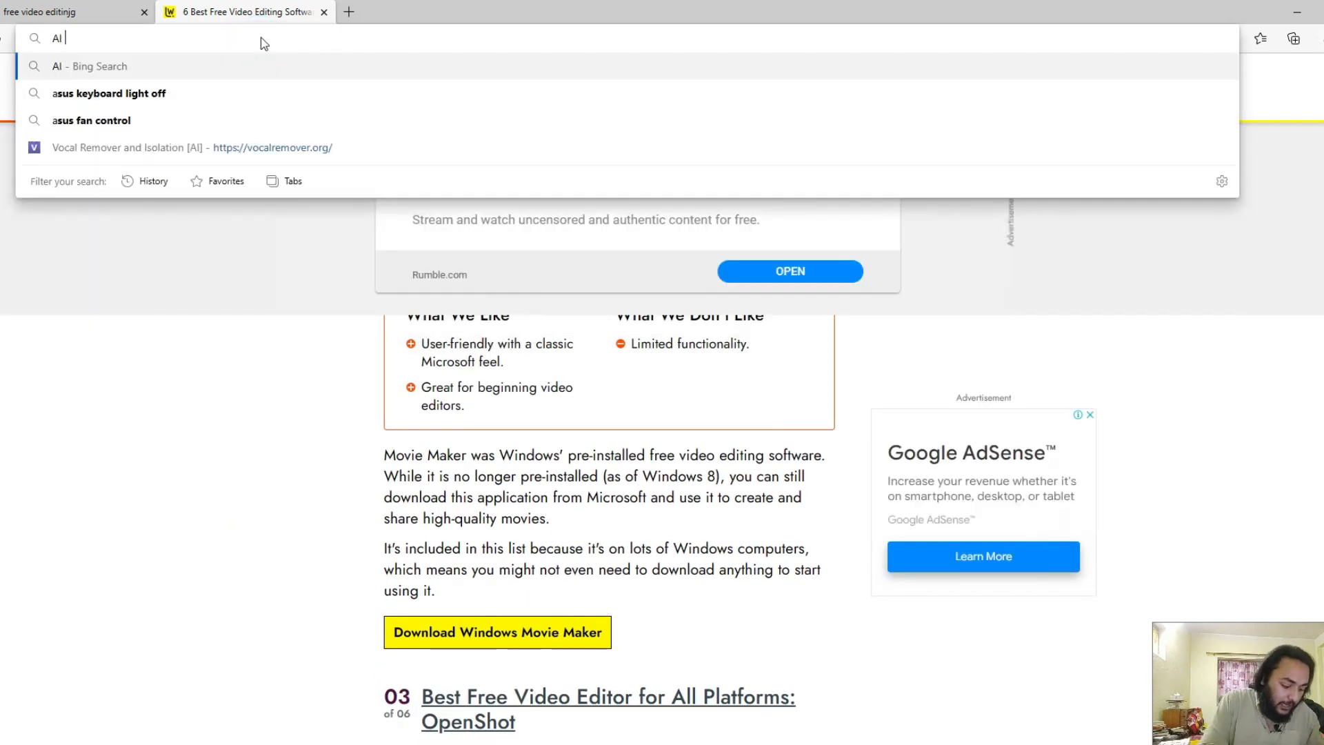
type("Video Edi")
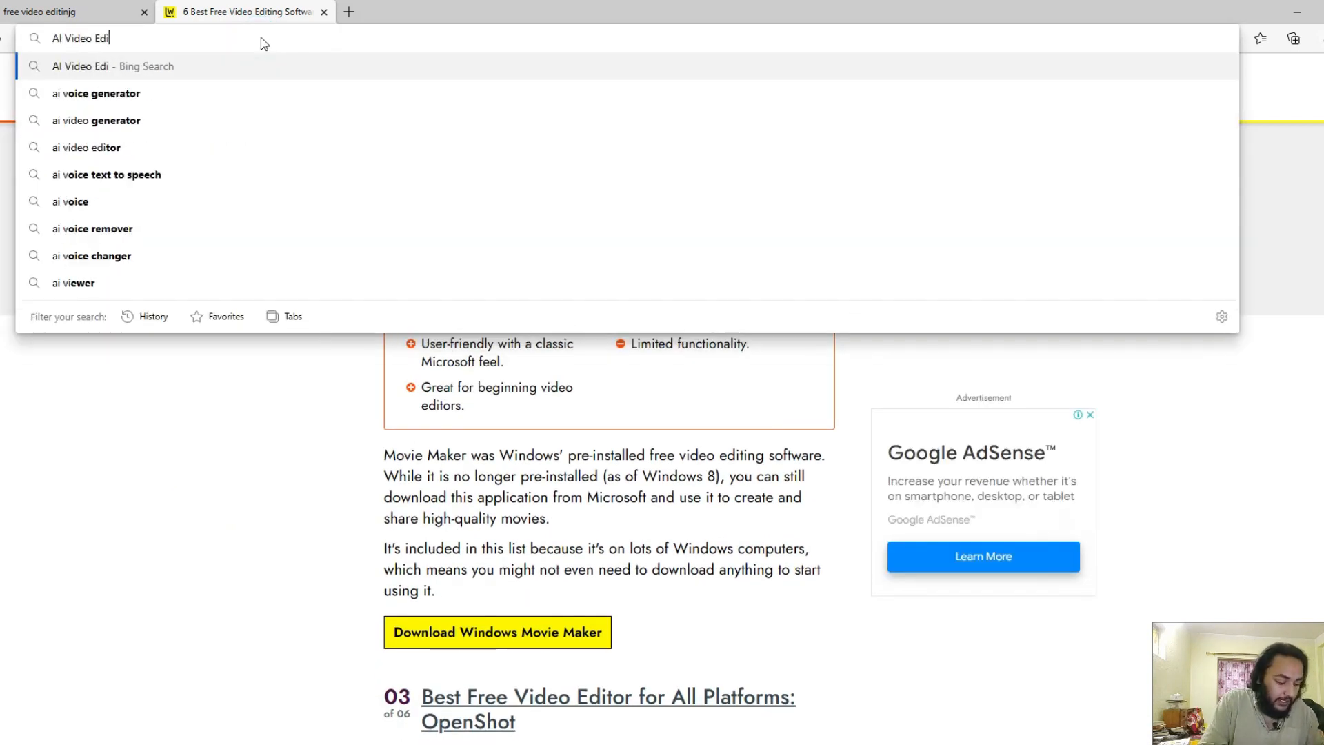
type("ting")
key("Return")
Step: Open Synthesia's AI Video Editor page from the AI Video Editing search results
scroll(290, 247, "down", 20)
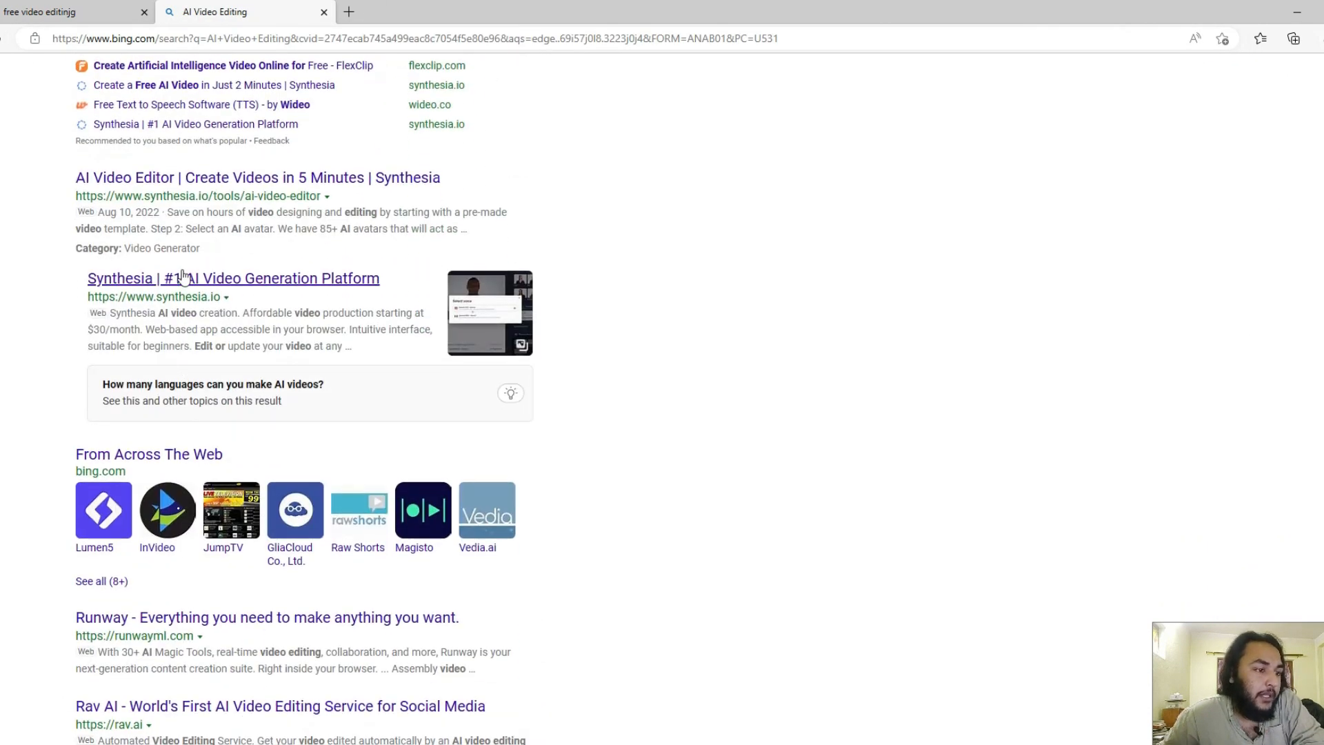
left_click(186, 180)
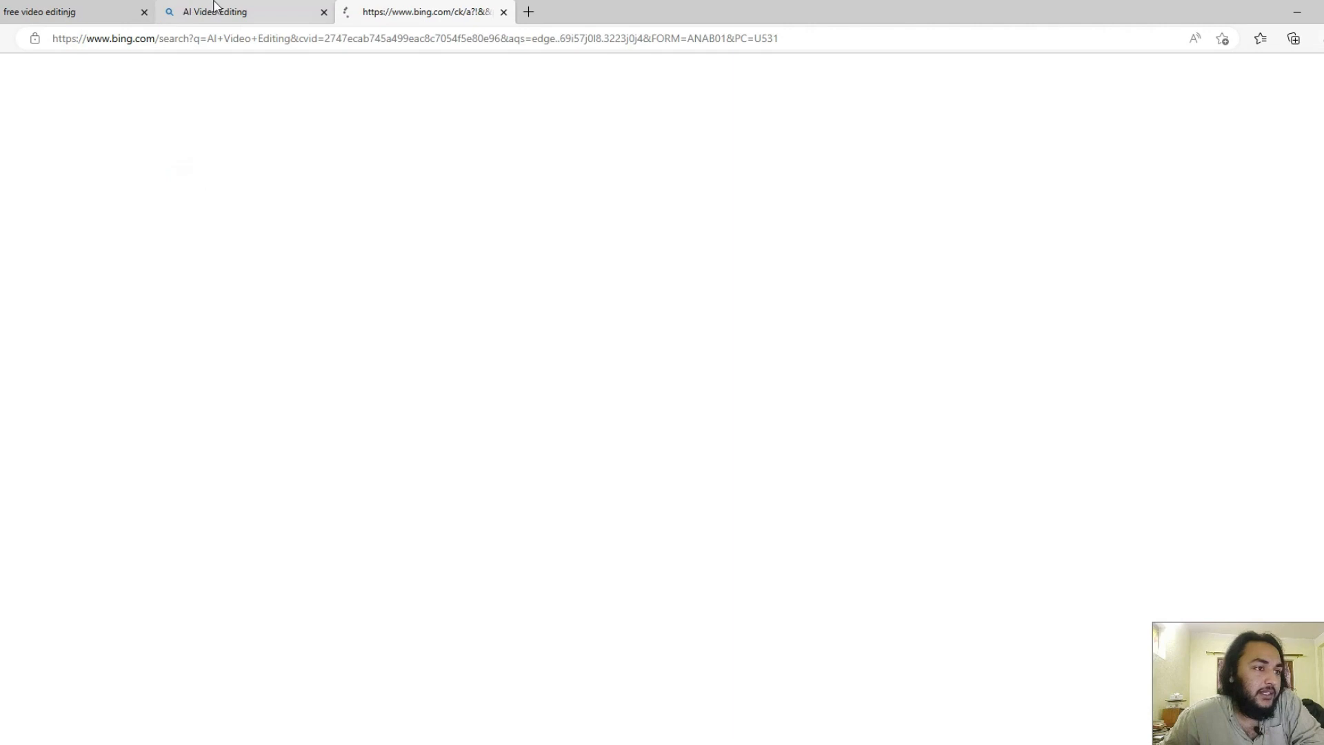
scroll(381, 245, "down", 3)
scroll(381, 245, "up", 3)
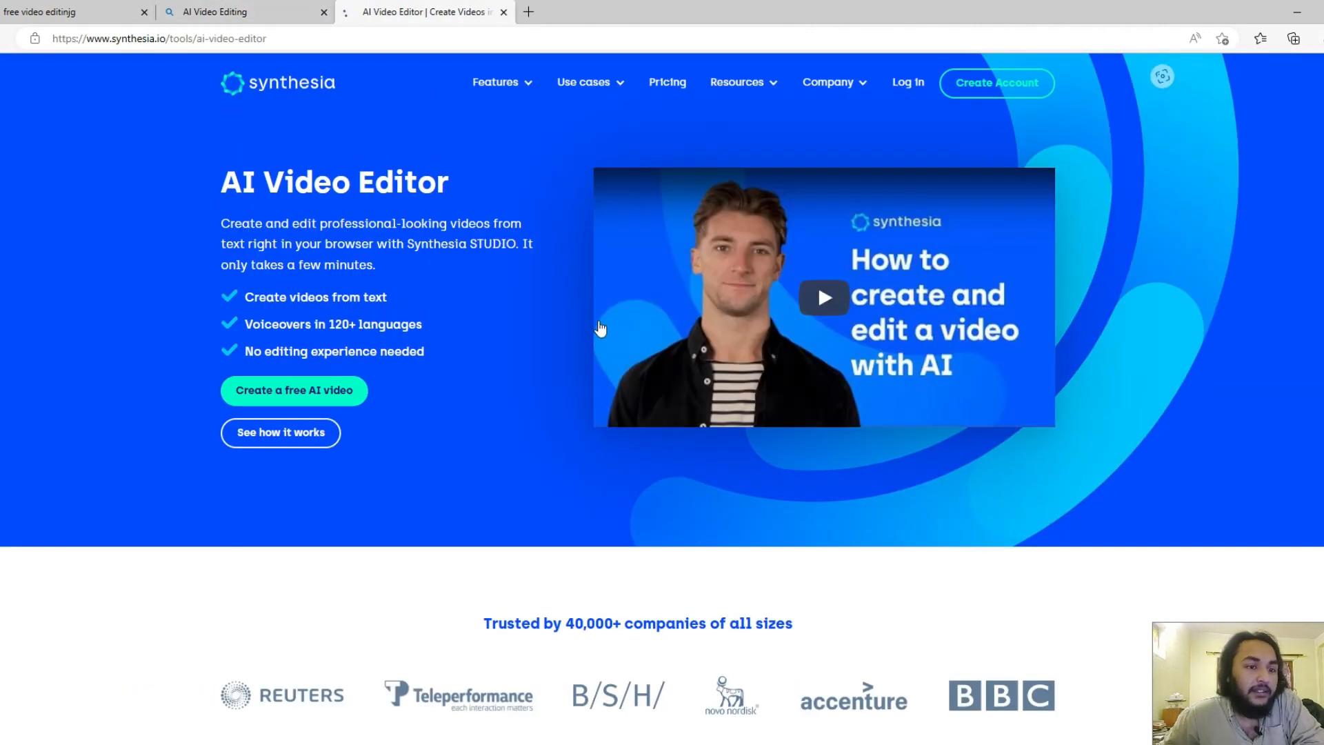
Step: Examine Synthesia's AI Video Editor page, from its introduction and features down to the video editing questions
scroll(571, 298, "down", 10)
scroll(550, 297, "down", 5)
scroll(547, 287, "up", 5)
scroll(546, 275, "down", 8)
scroll(546, 275, "down", 20)
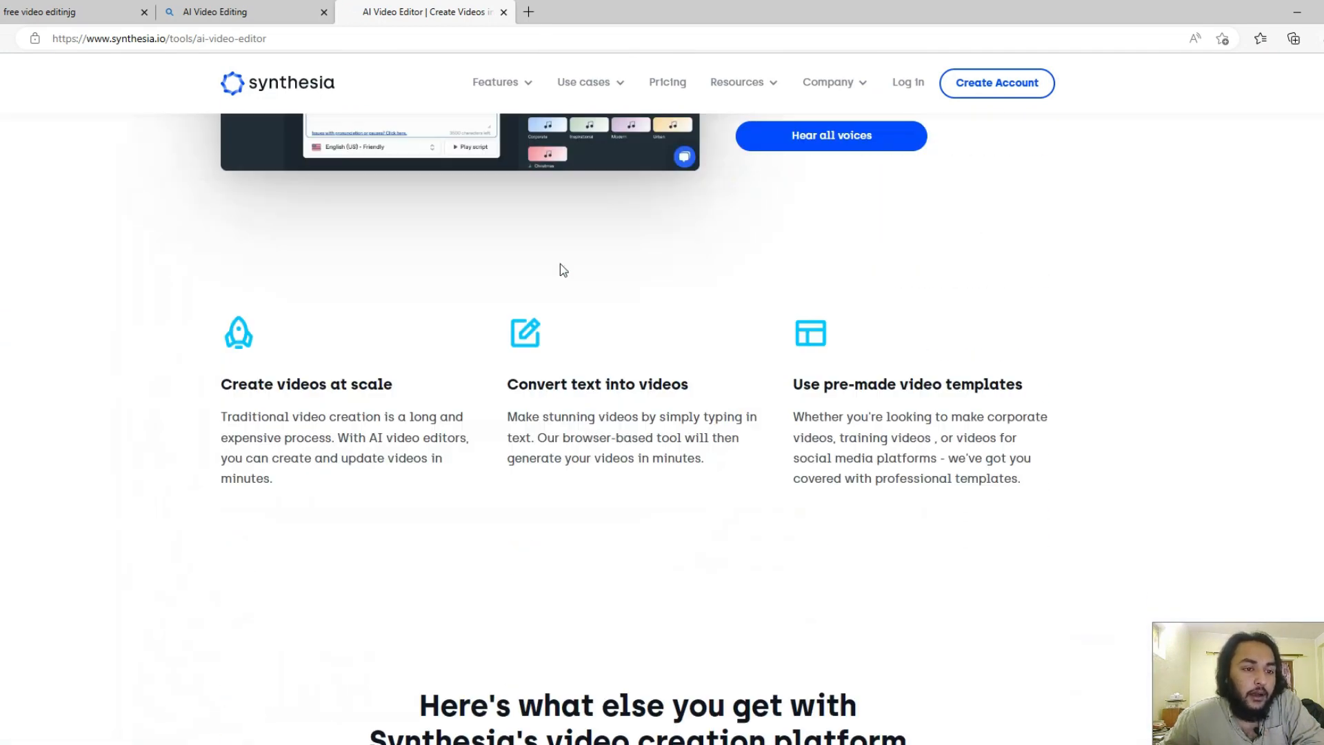
scroll(582, 262, "down", 9)
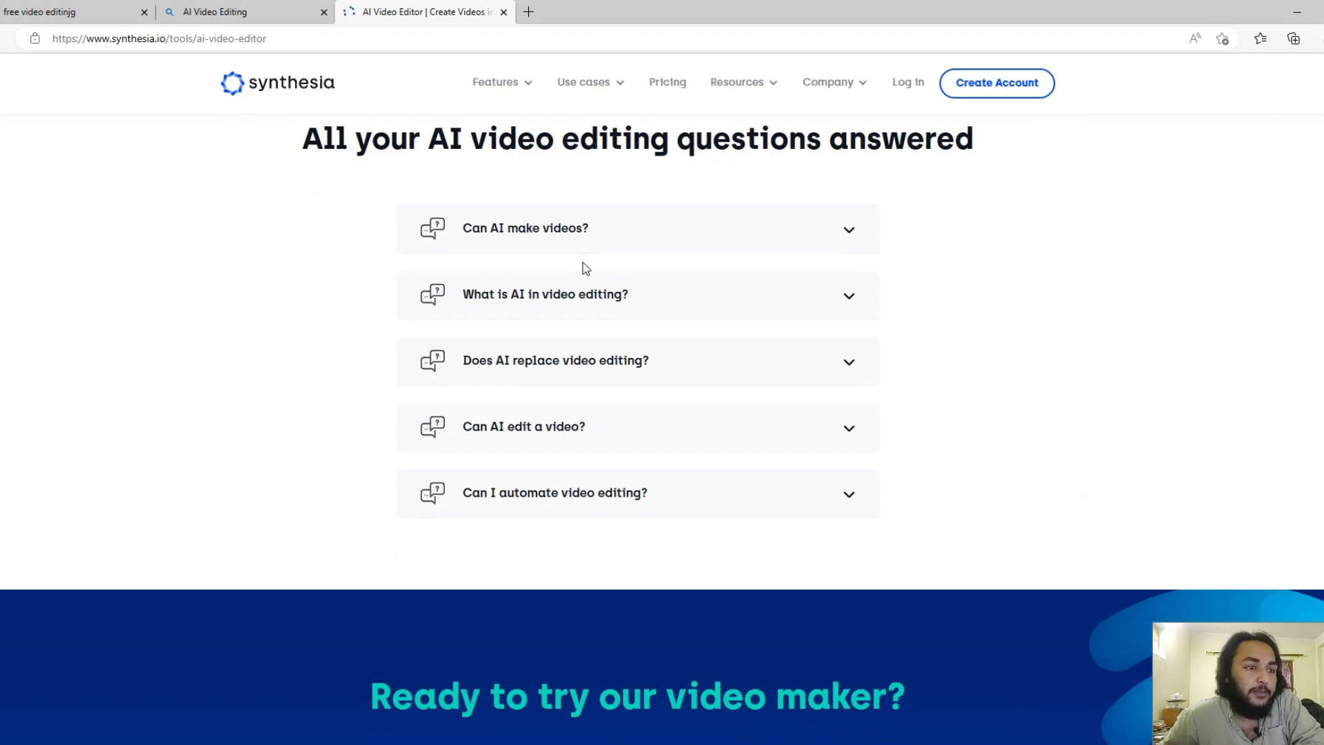
scroll(582, 262, "up", 14)
scroll(584, 268, "up", 20)
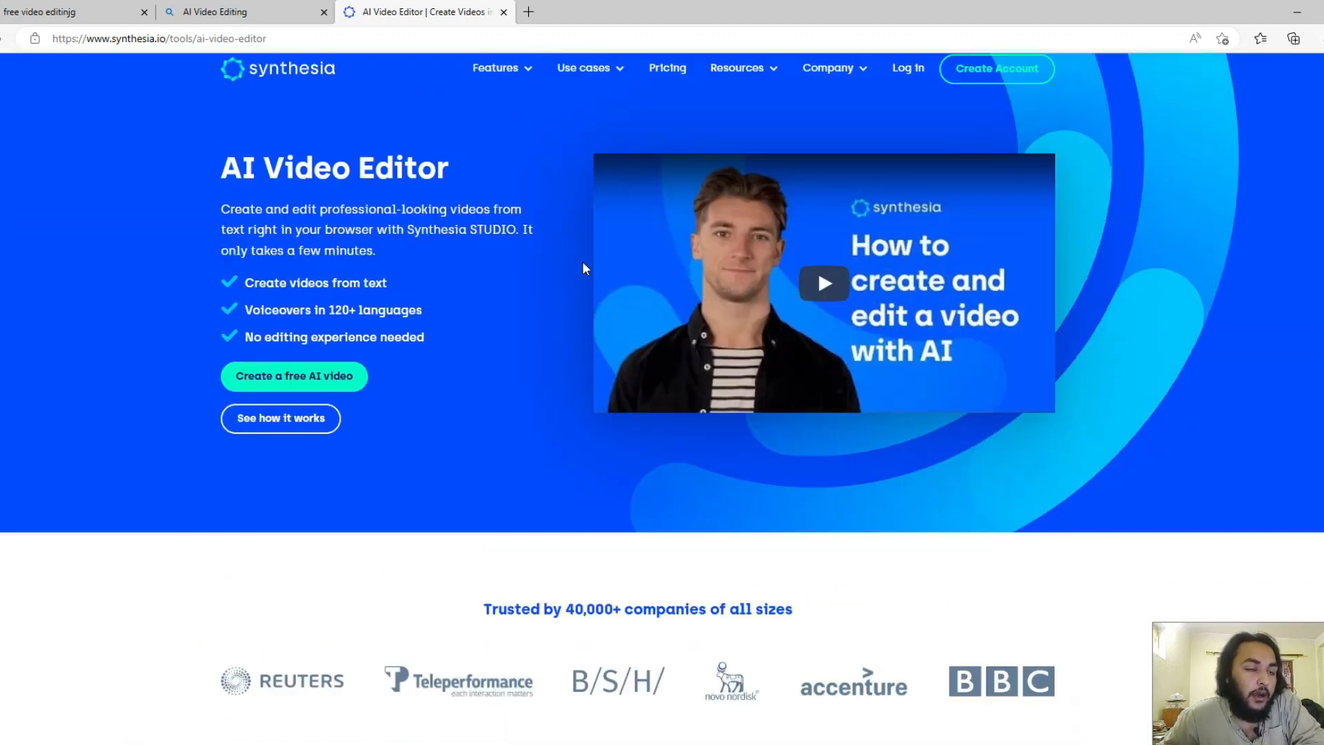
scroll(552, 137, "down", 2)
scroll(607, 110, "up", 3)
Step: Open Synthesia's pricing page and examine the Personal and Corporate plans, including the monthly video credits
left_click(663, 85)
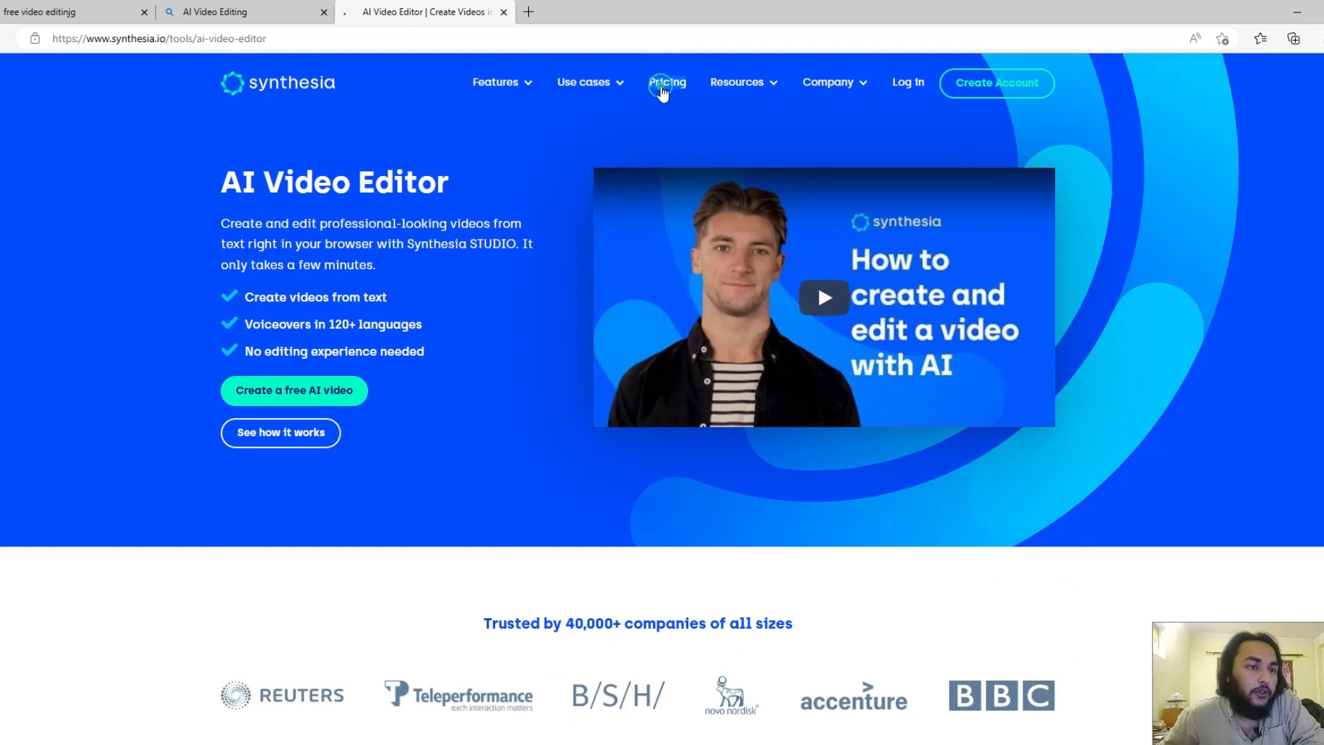
scroll(613, 296, "down", 2)
scroll(616, 303, "down", 3)
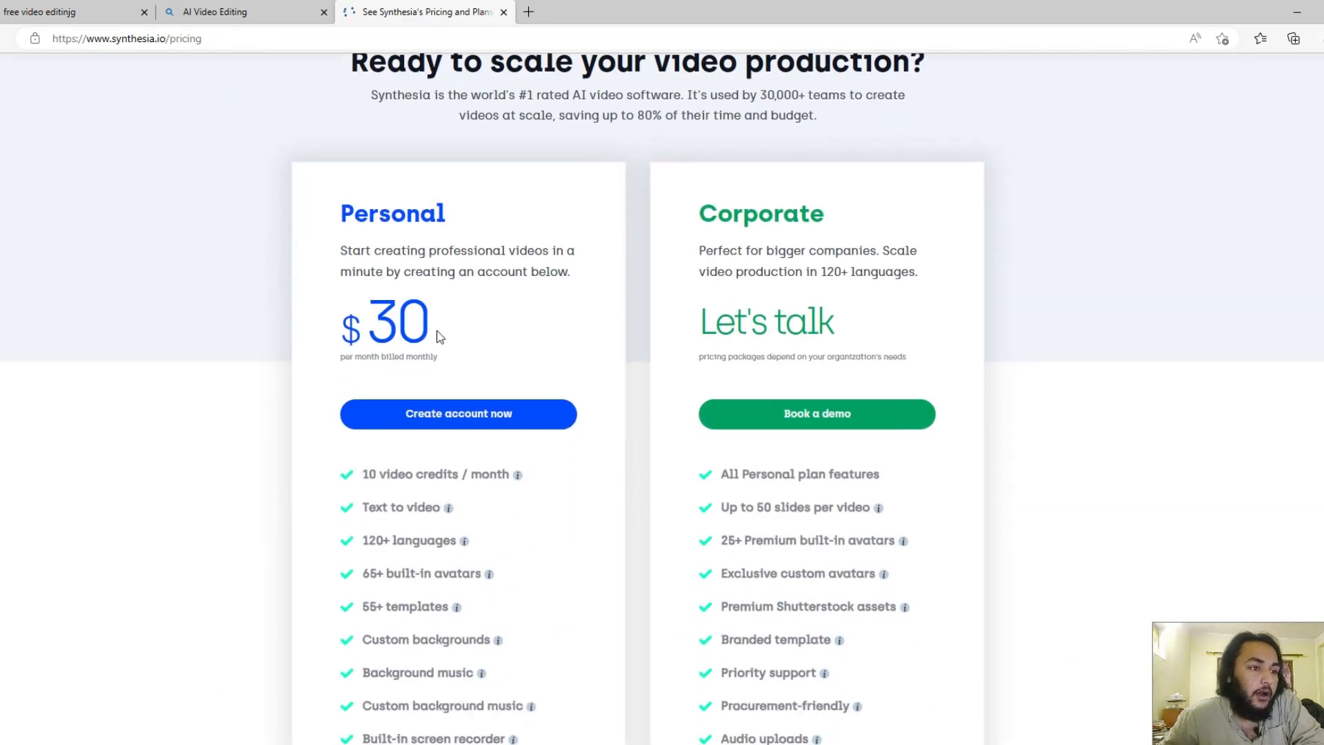
scroll(408, 281, "up", 2)
scroll(411, 305, "down", 3)
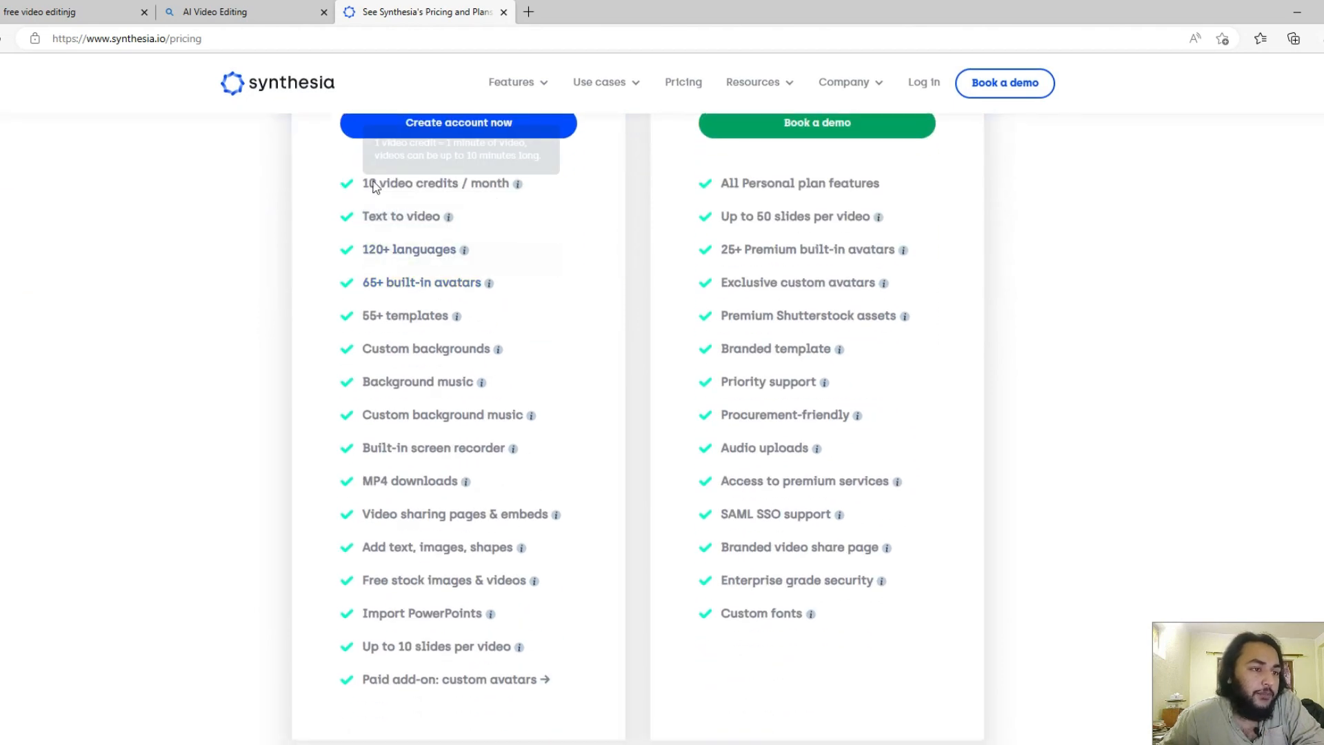
mouse_move(522, 186)
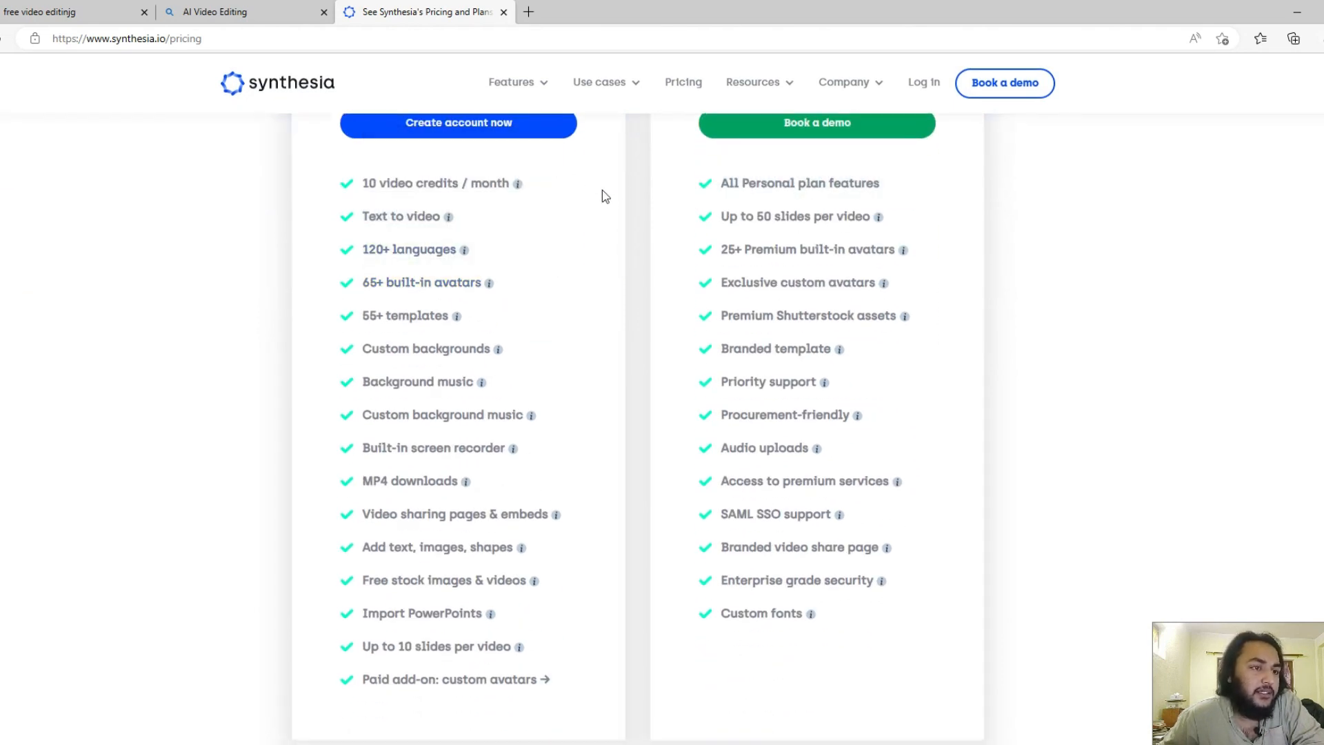
scroll(643, 238, "up", 5)
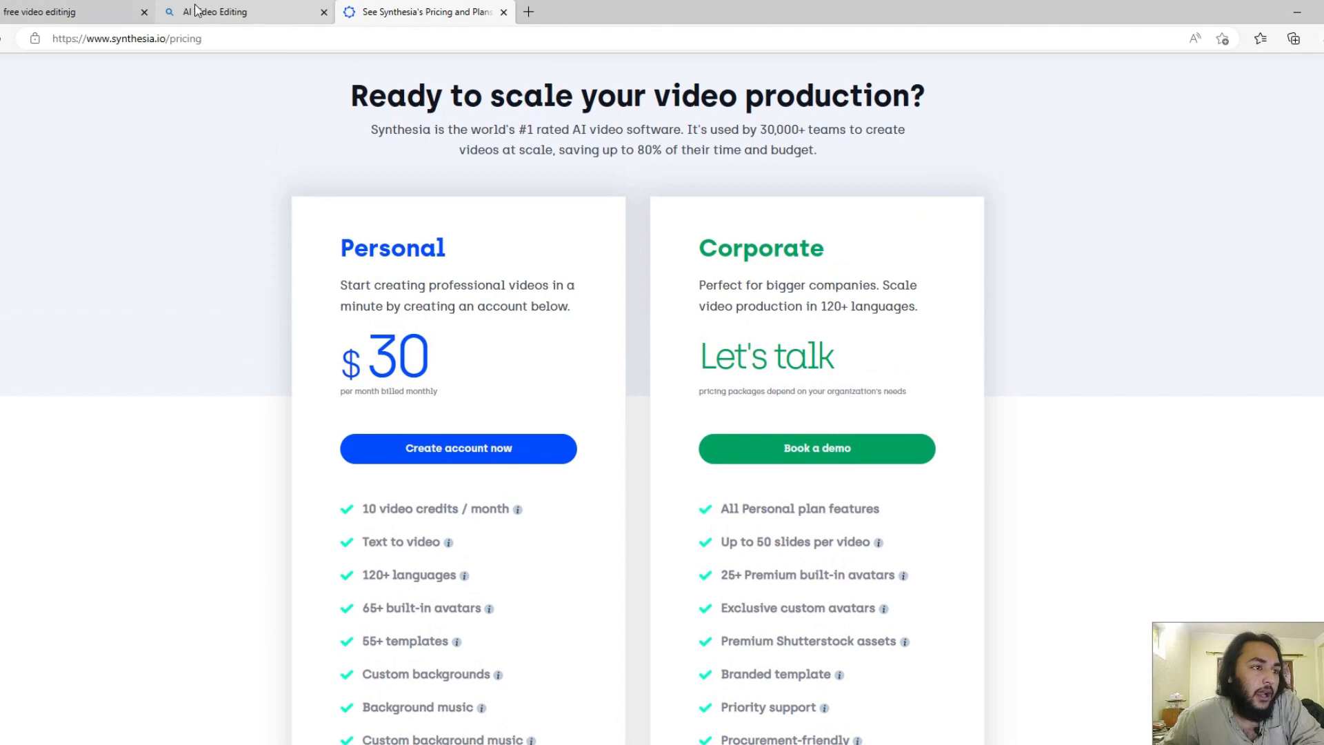
Step: Return to the AI Video Editing search results and open the Rav AI site in a new tab
left_click(228, 12)
scroll(240, 353, "down", 20)
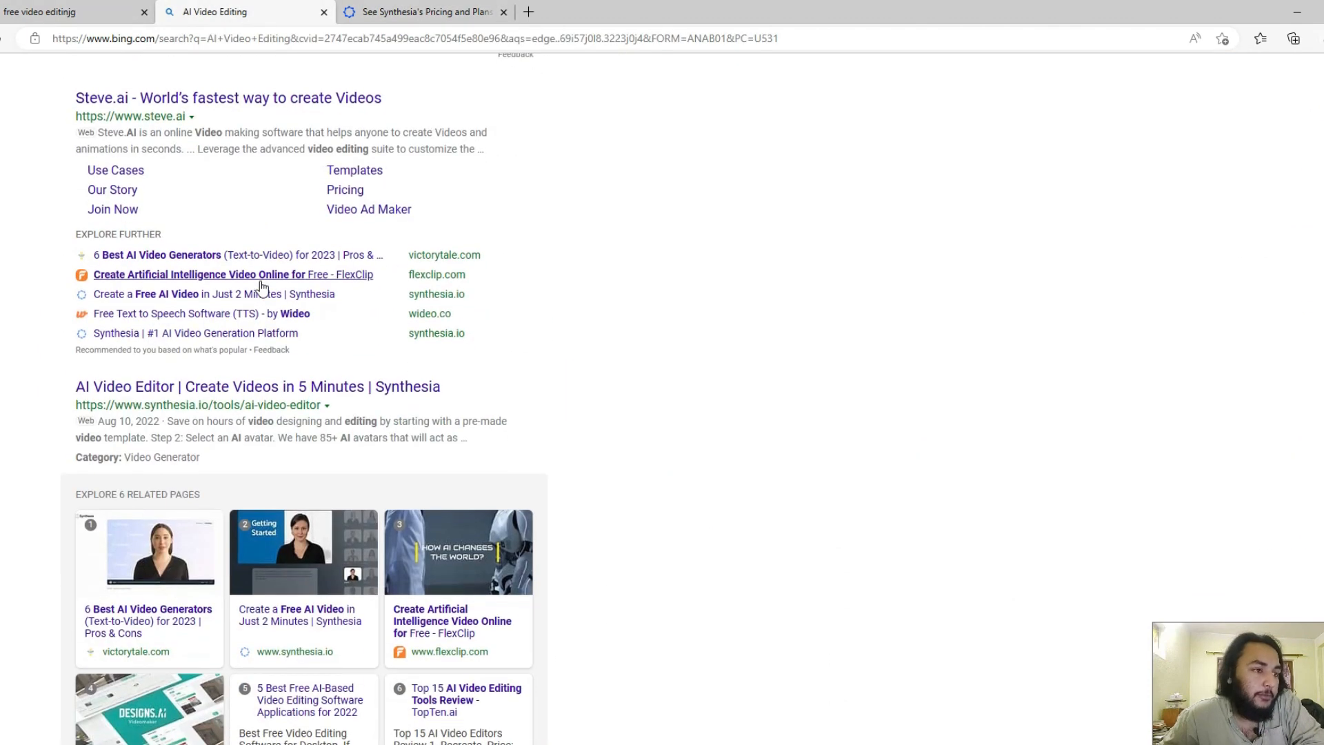
scroll(279, 289, "down", 13)
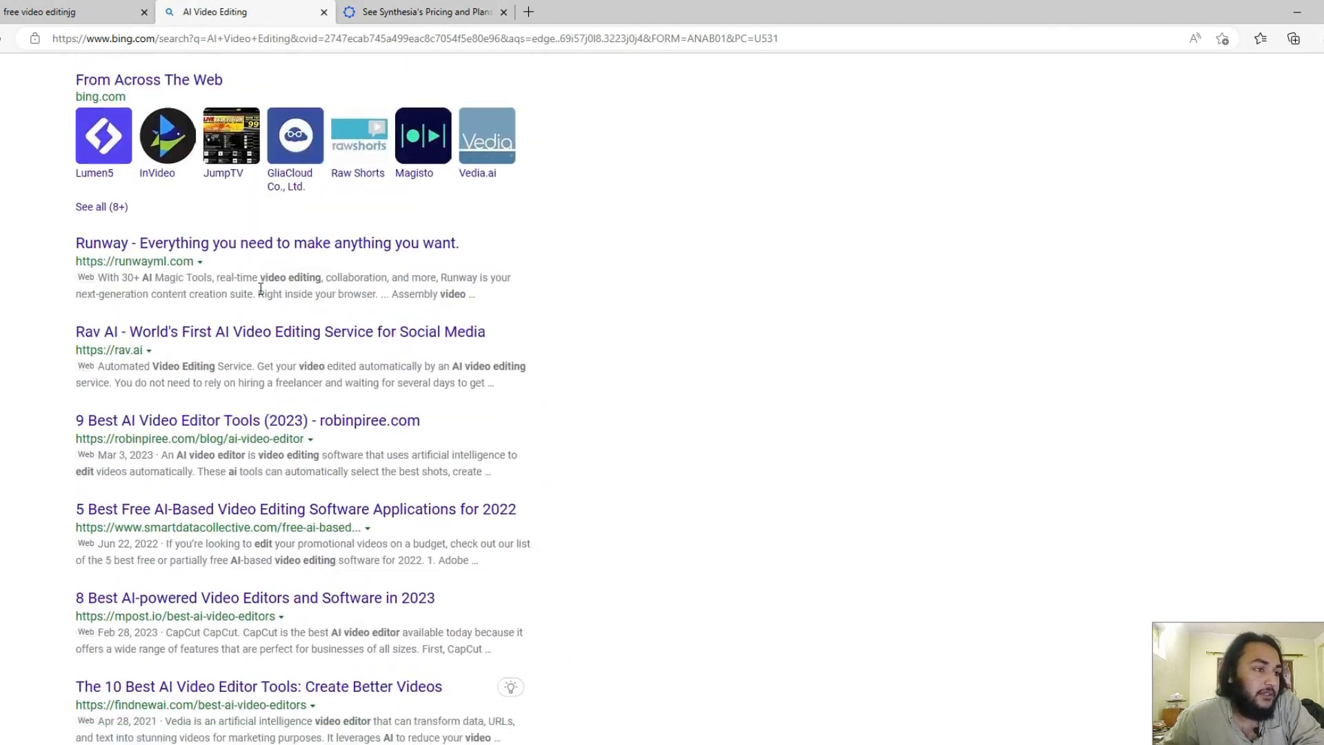
scroll(236, 274, "up", 3)
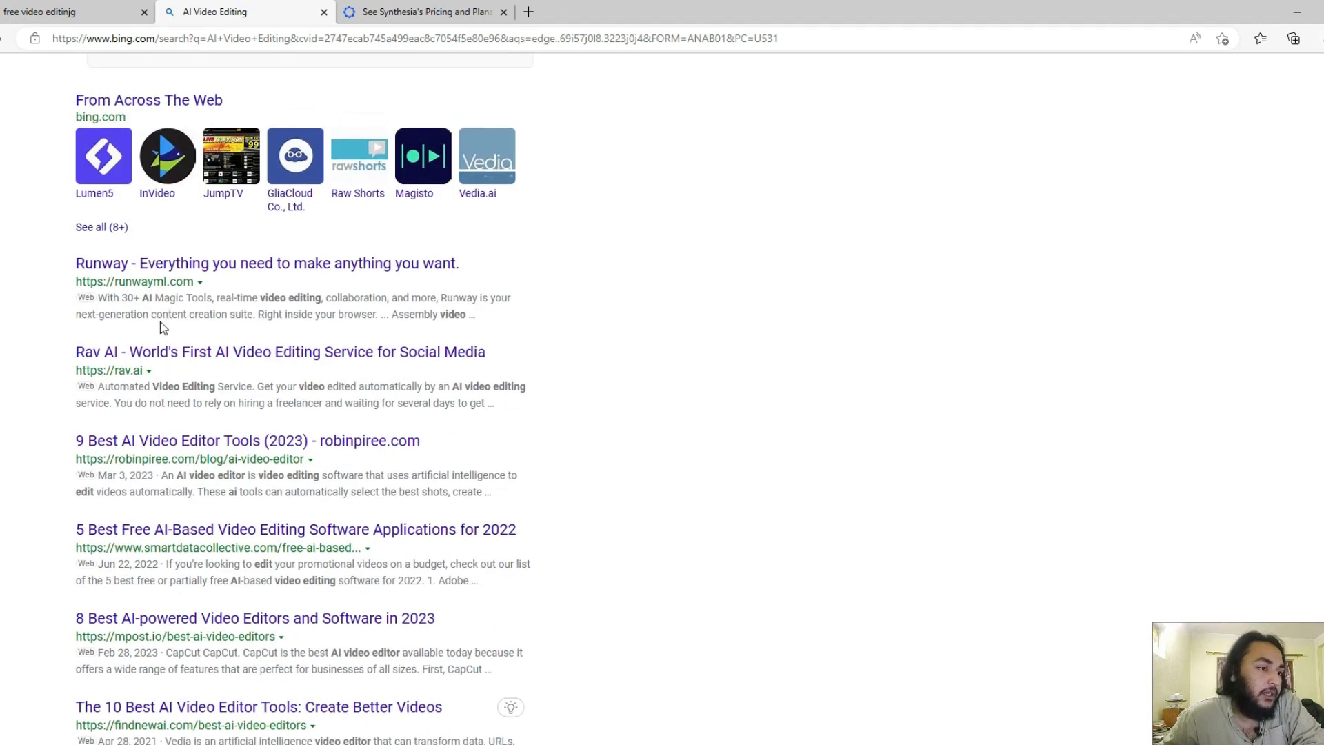
right_click(184, 359)
left_click(225, 366)
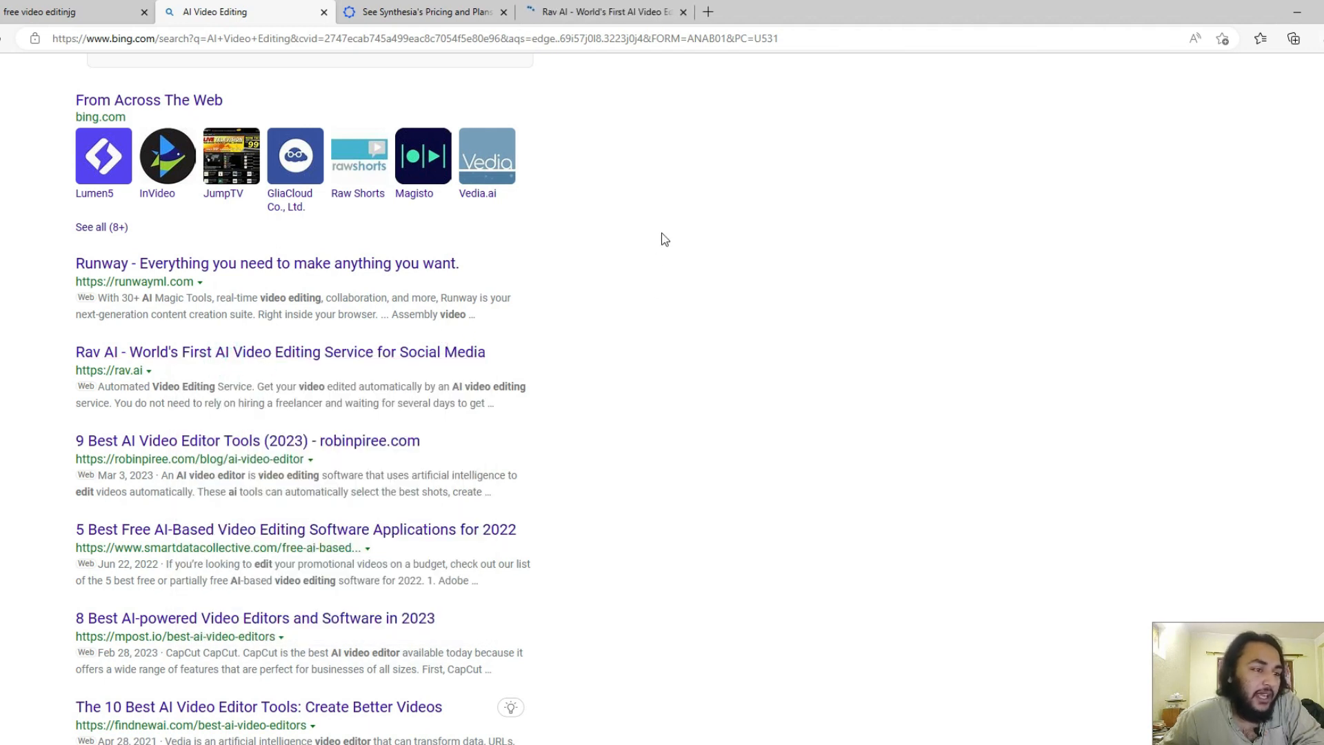
left_click(607, 11)
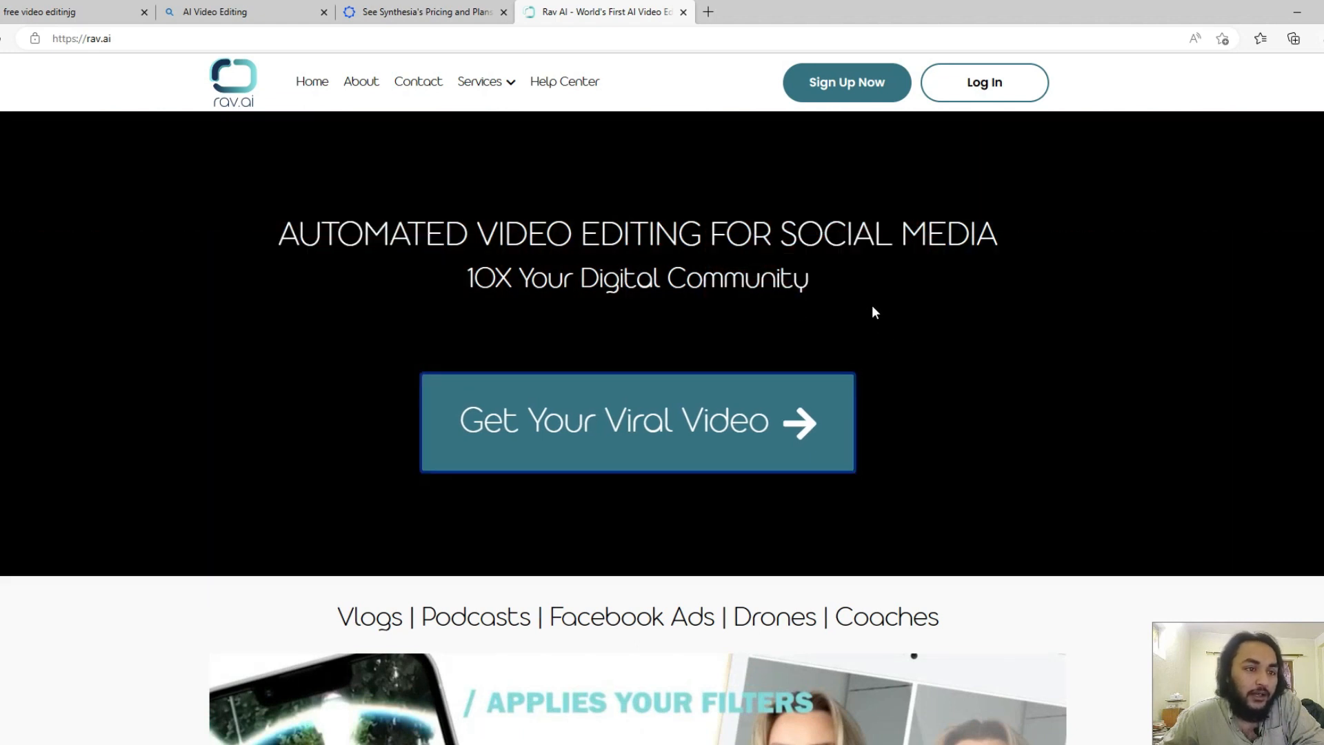
Step: Examine the Rav AI home page, including its automated editing demo, the content creator section and the service description
scroll(872, 307, "down", 7)
scroll(827, 321, "down", 5)
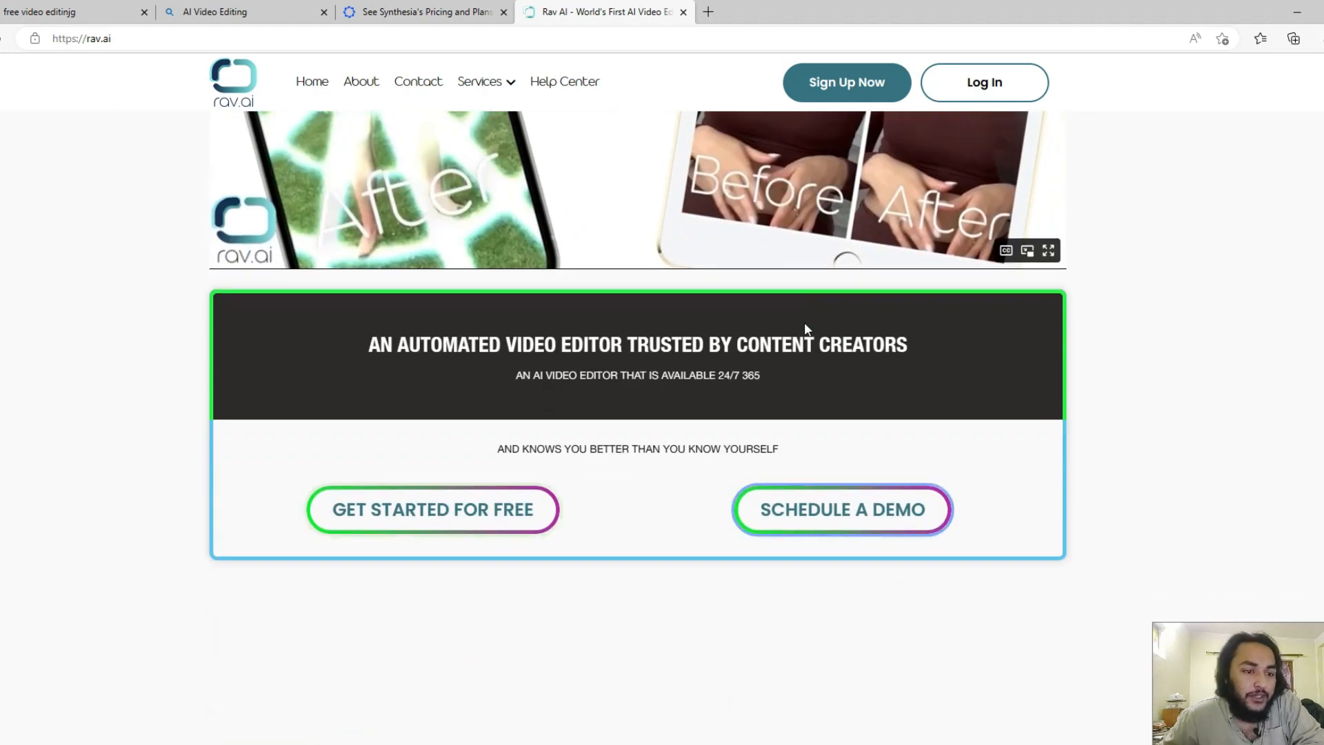
scroll(803, 324, "down", 5)
scroll(758, 338, "down", 1)
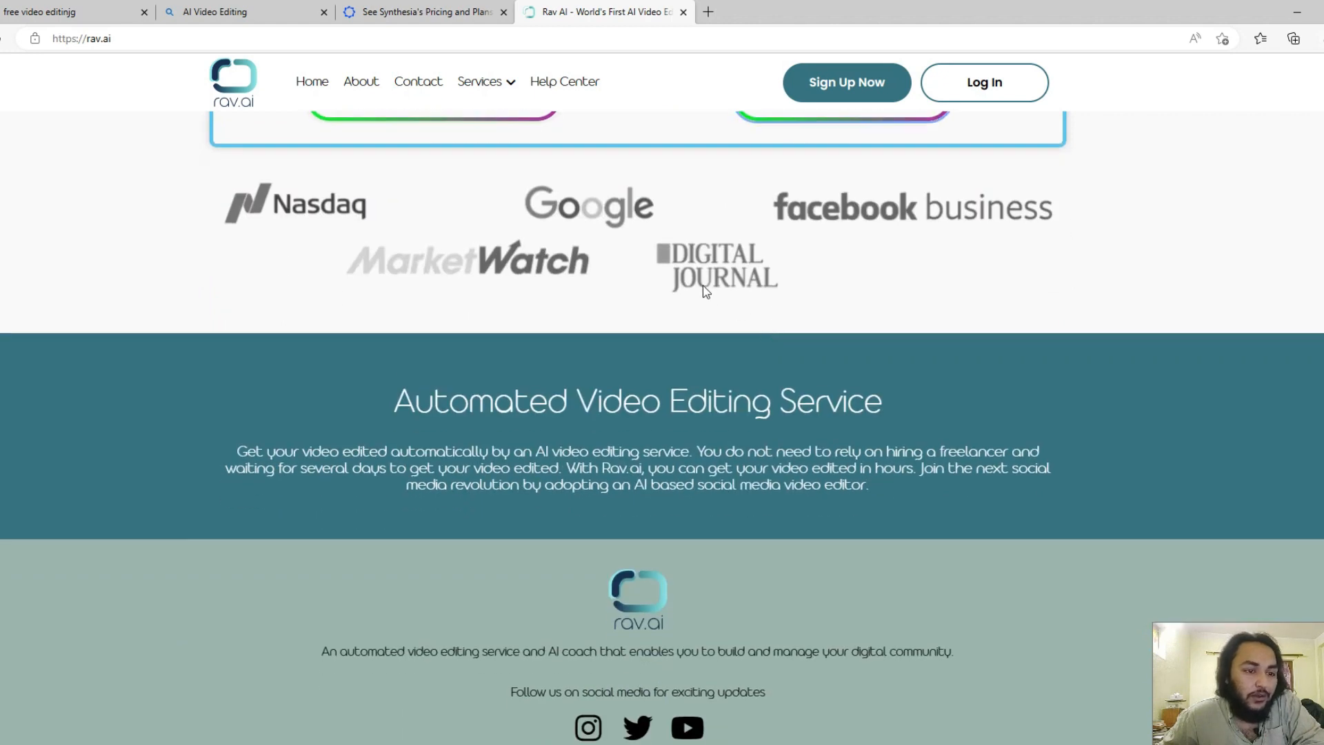
scroll(730, 311, "up", 6)
scroll(705, 291, "down", 4)
scroll(704, 287, "up", 15)
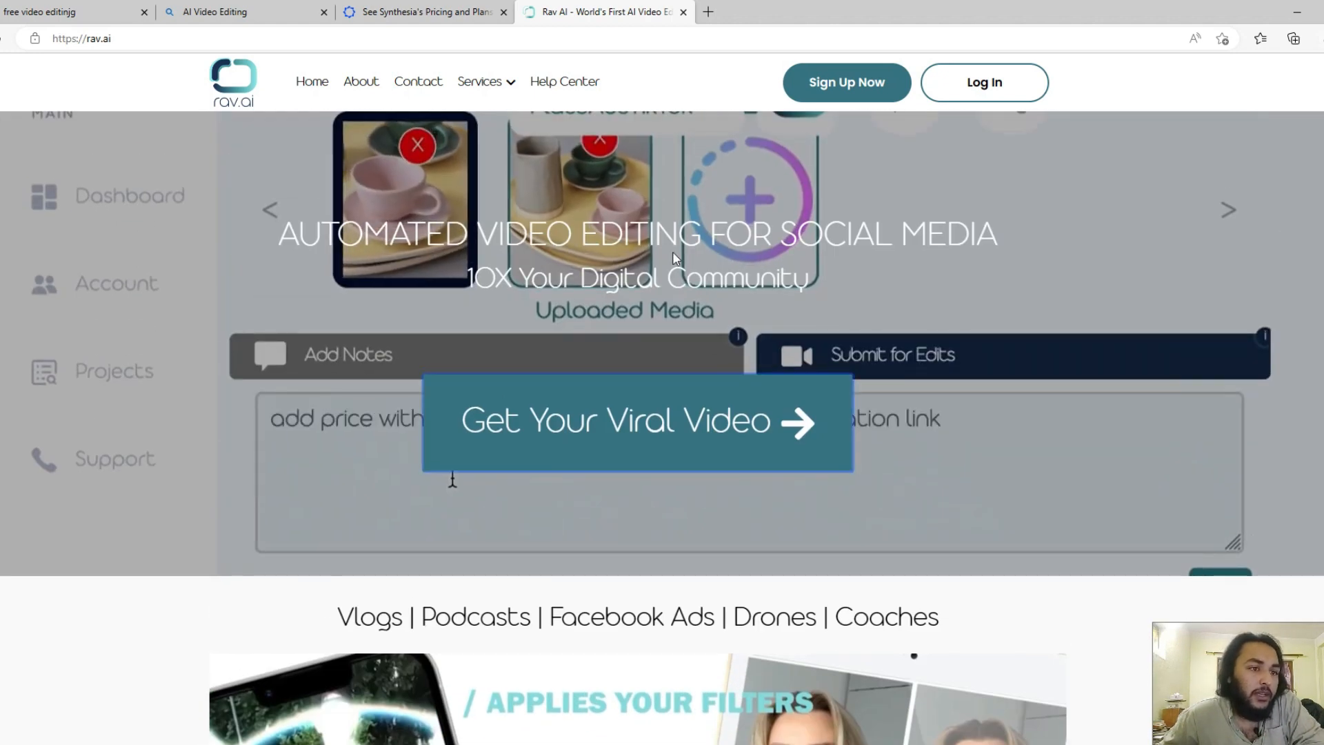
scroll(606, 355, "down", 15)
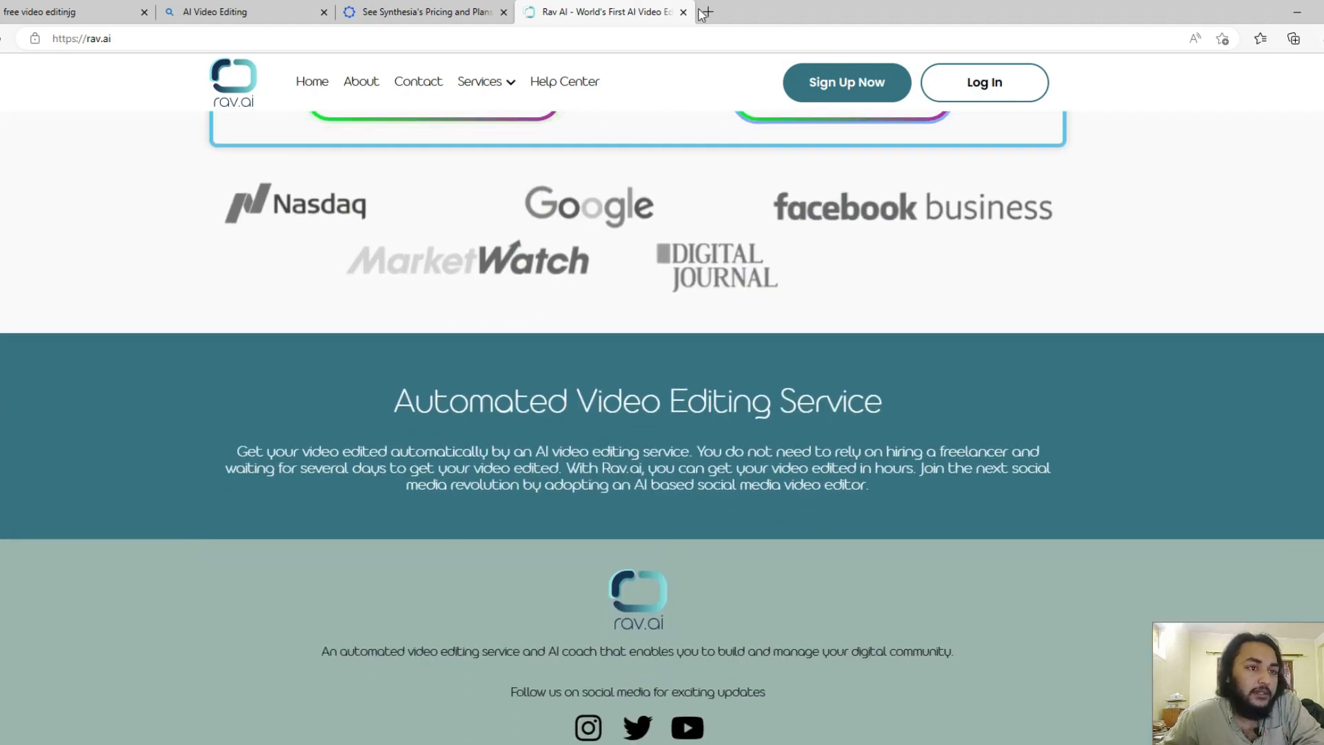
scroll(618, 492, "up", 15)
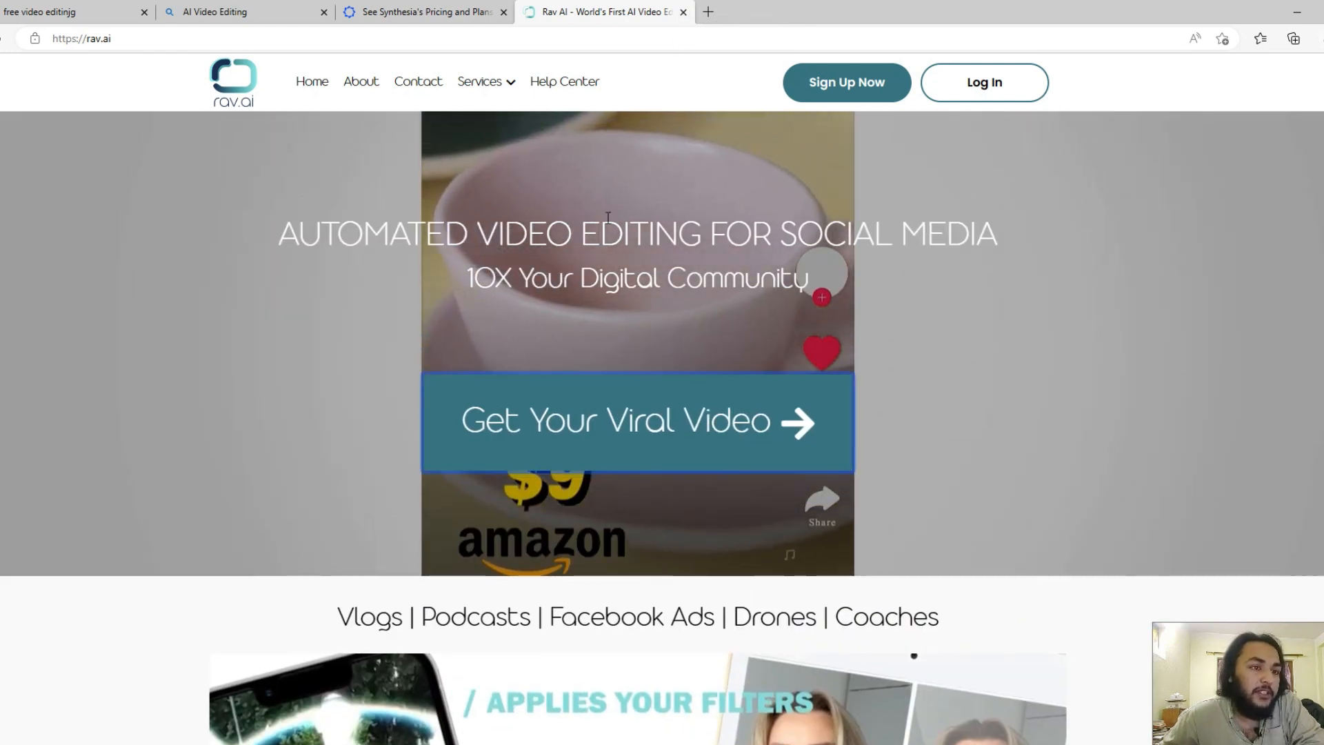
Step: Close the Rav AI and Synthesia pages, and look through the AI Video Editing search results up to the second page
left_click(683, 11)
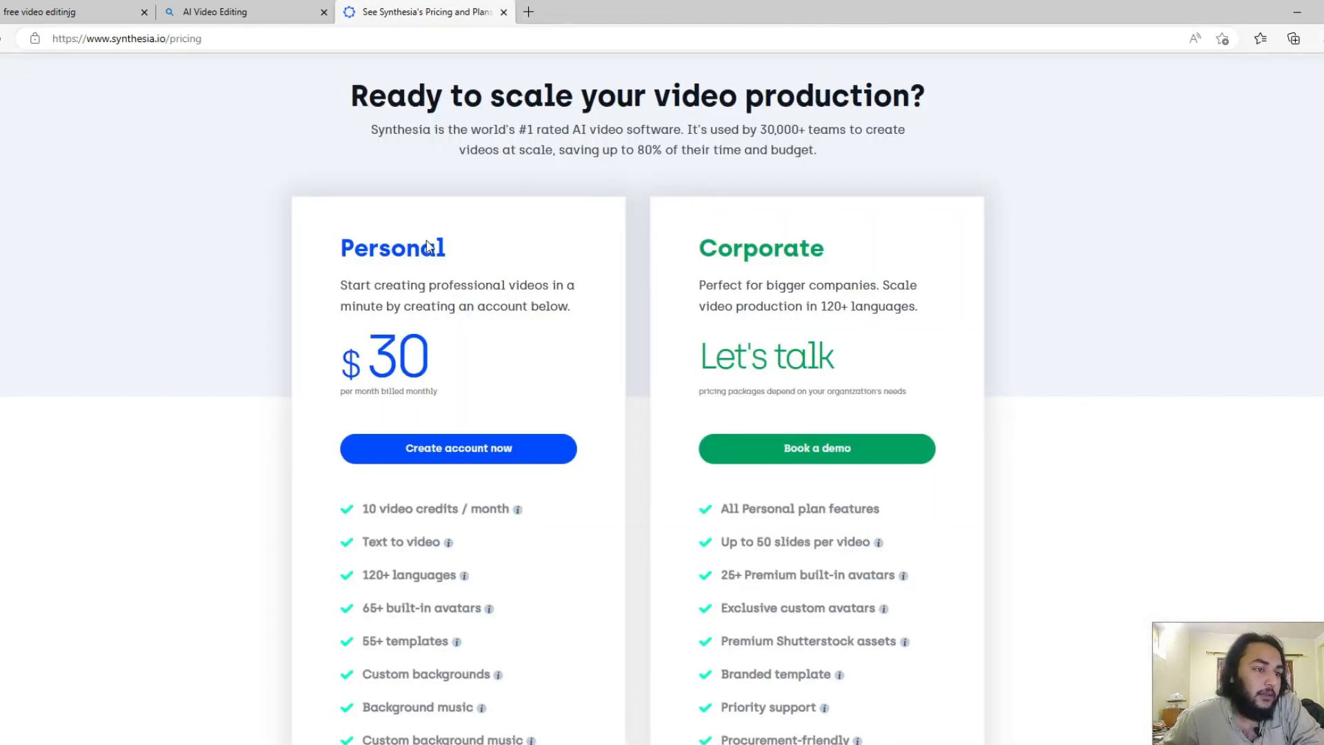
left_click(504, 12)
scroll(269, 207, "down", 10)
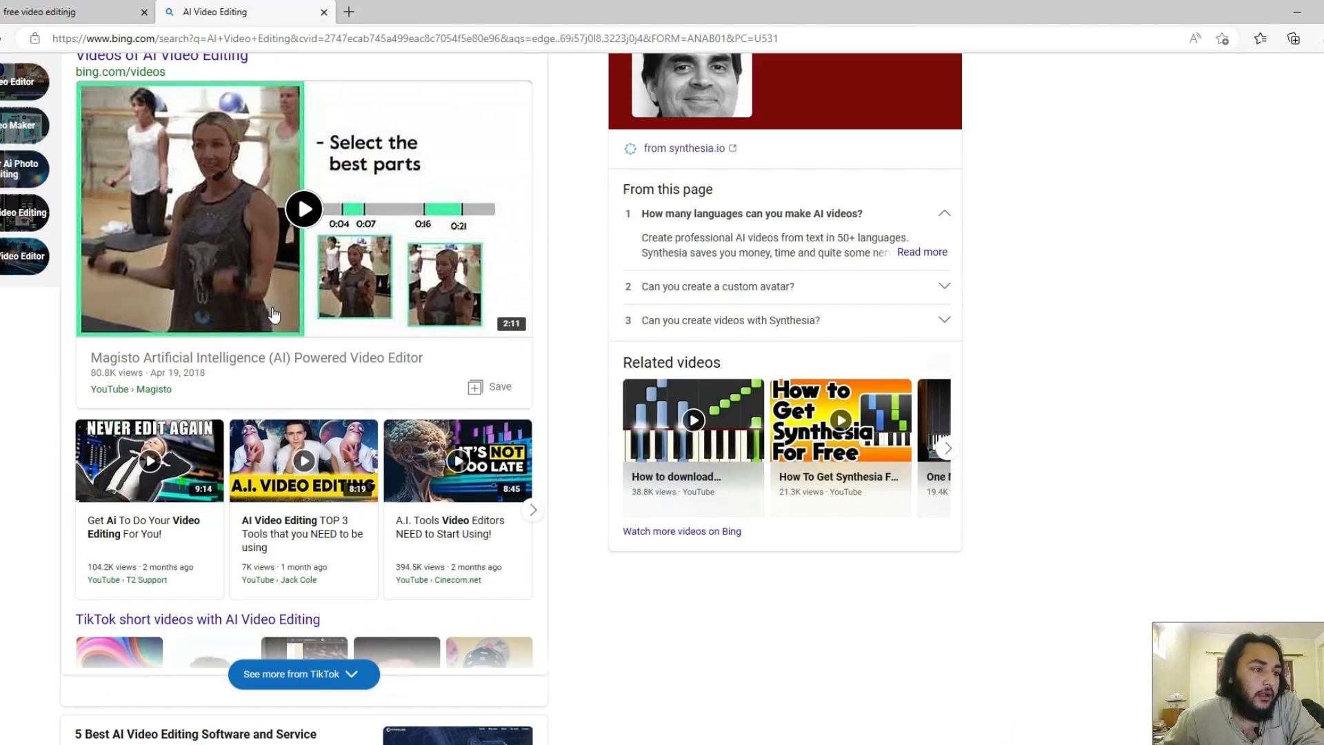
scroll(271, 311, "up", 3)
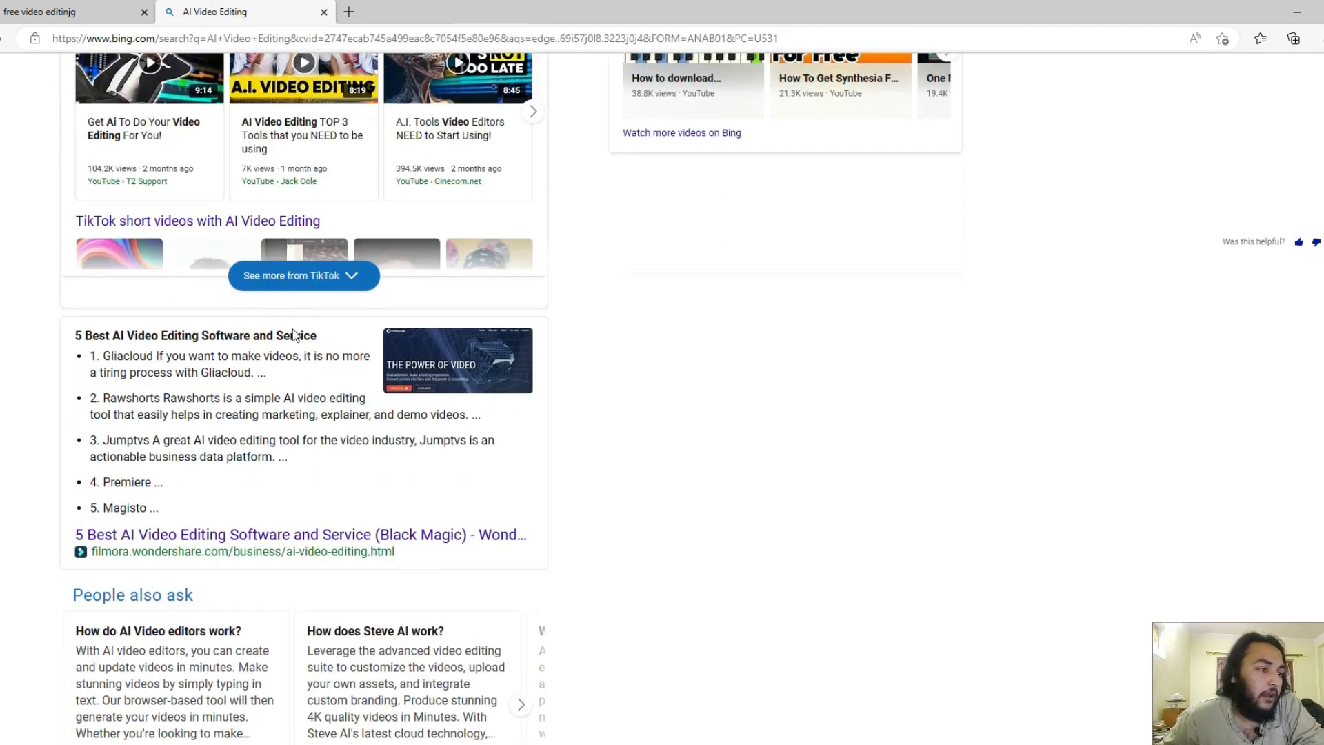
scroll(288, 322, "down", 1)
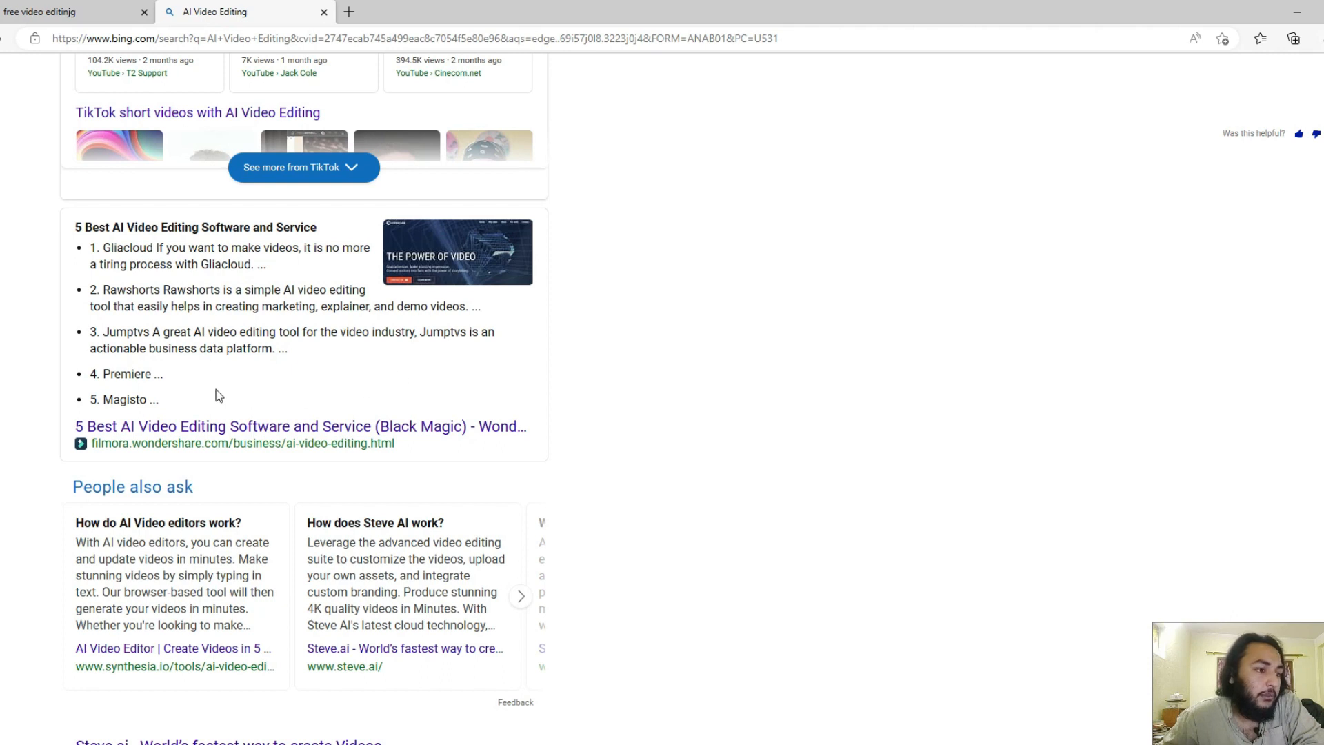
scroll(186, 429, "down", 10)
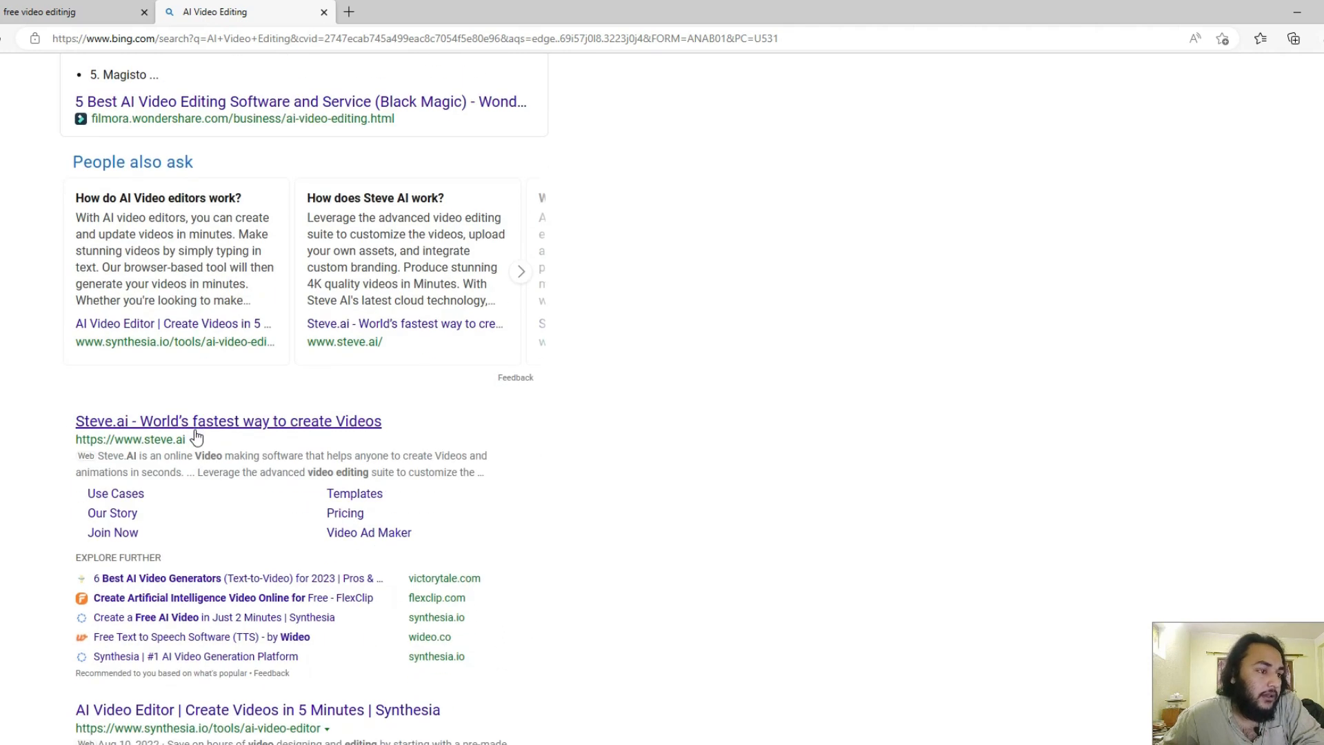
scroll(196, 430, "down", 12)
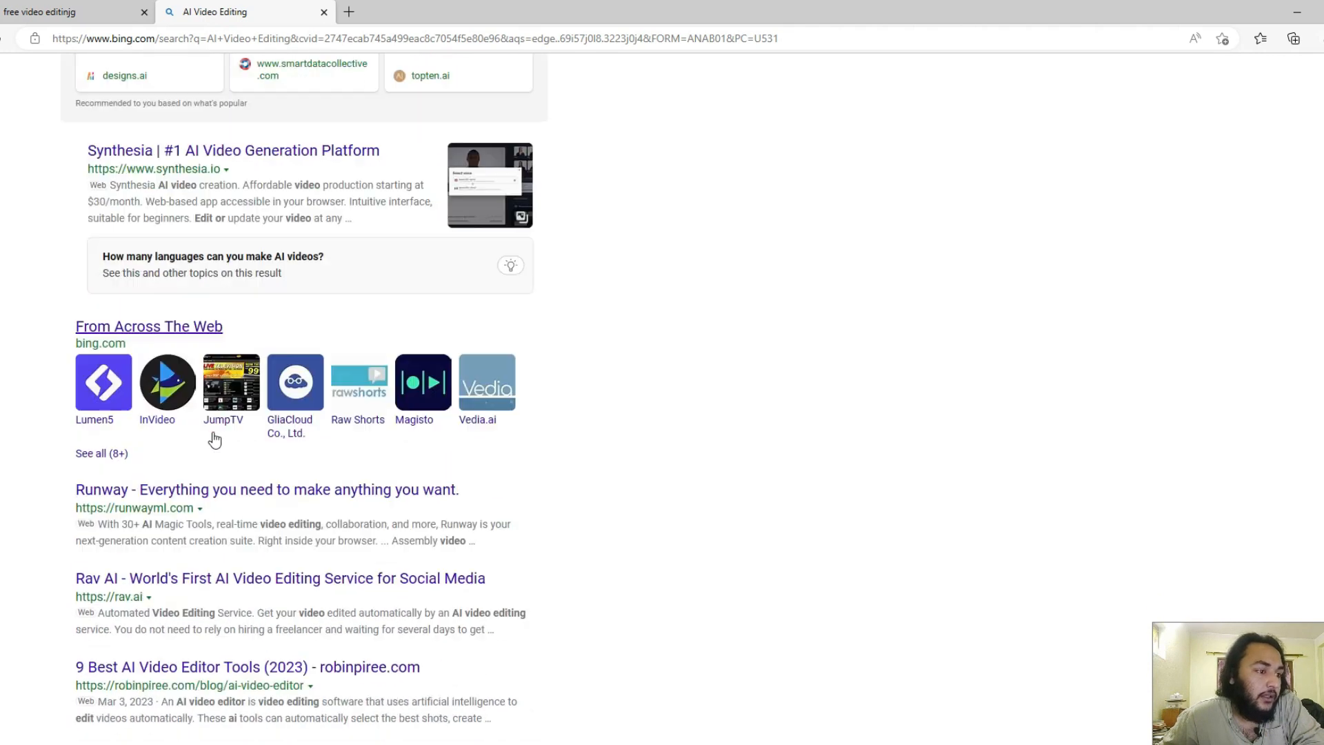
scroll(175, 354, "down", 6)
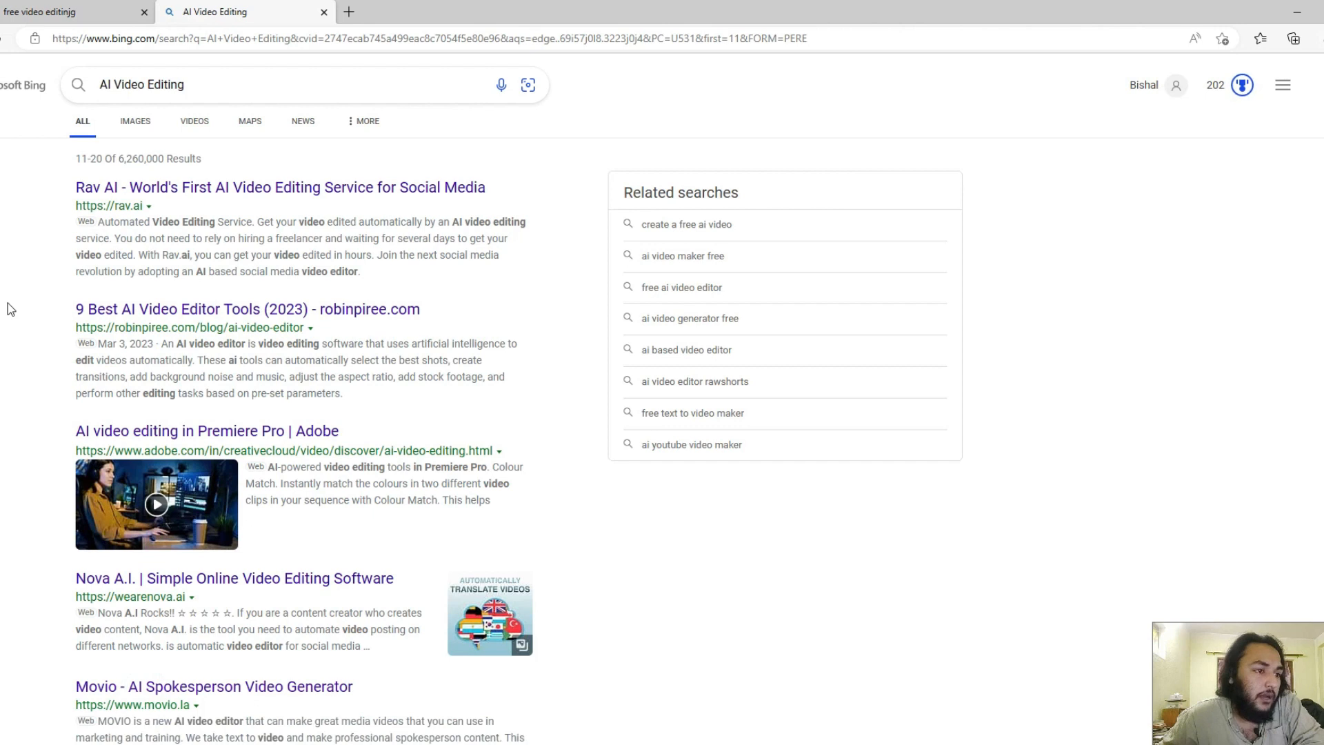
Step: Look through the second page of AI Video Editing results, highlight the Find New AI listing, and view Banuba's top 7 editors
scroll(14, 352, "down", 9)
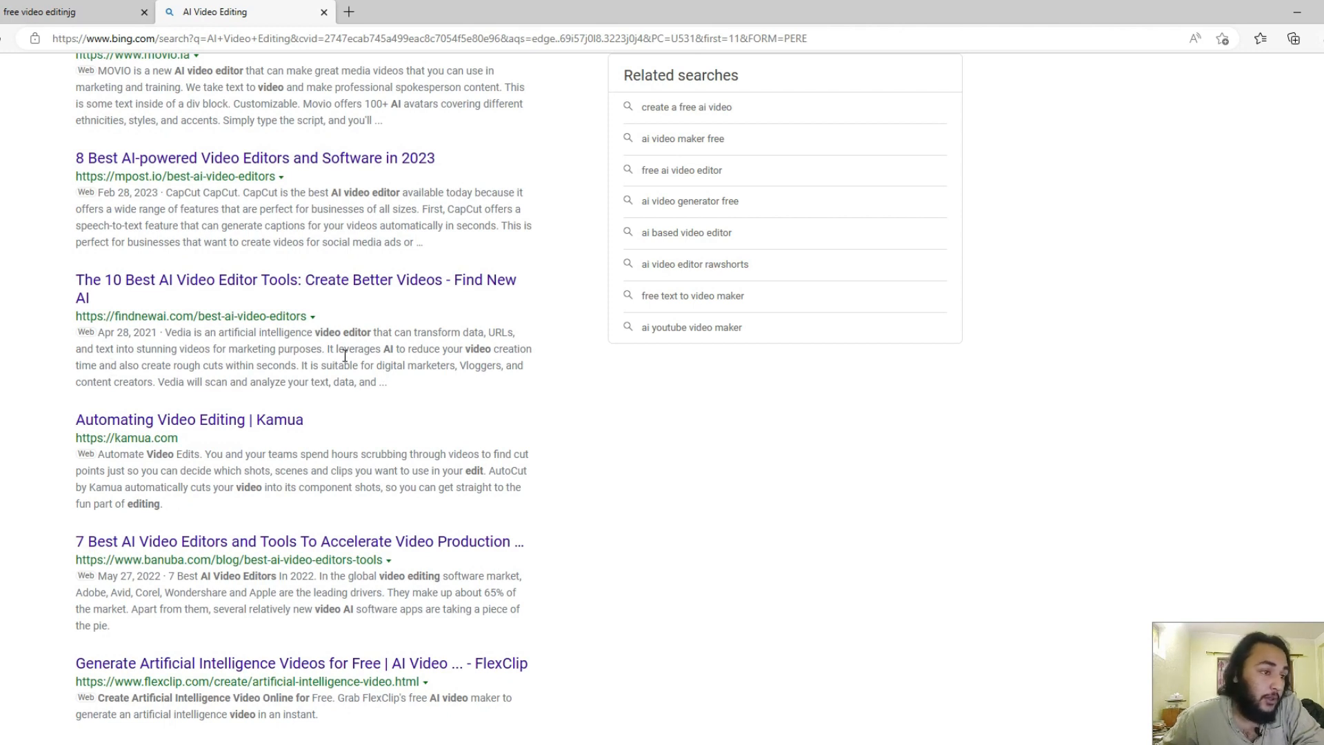
left_click_drag(379, 382, 73, 279)
scroll(458, 326, "down", 3)
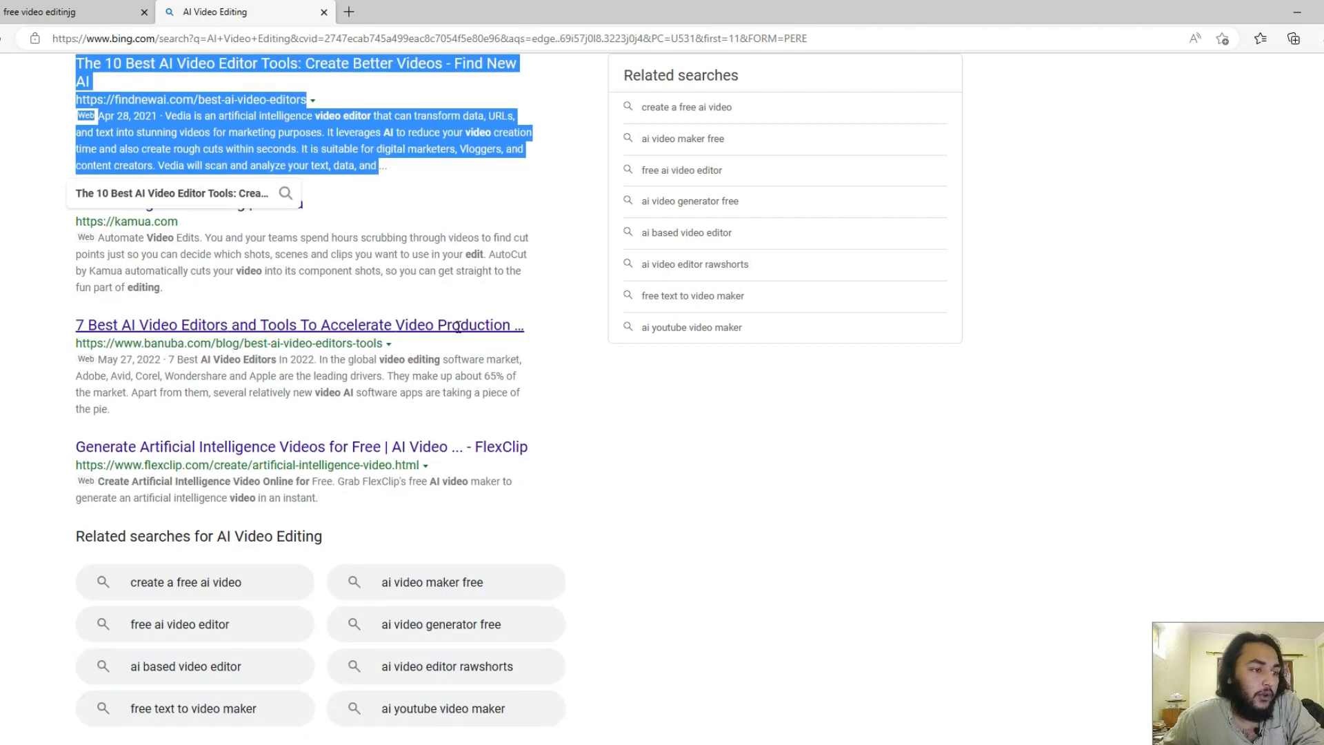
scroll(260, 320, "up", 11)
scroll(243, 310, "down", 2)
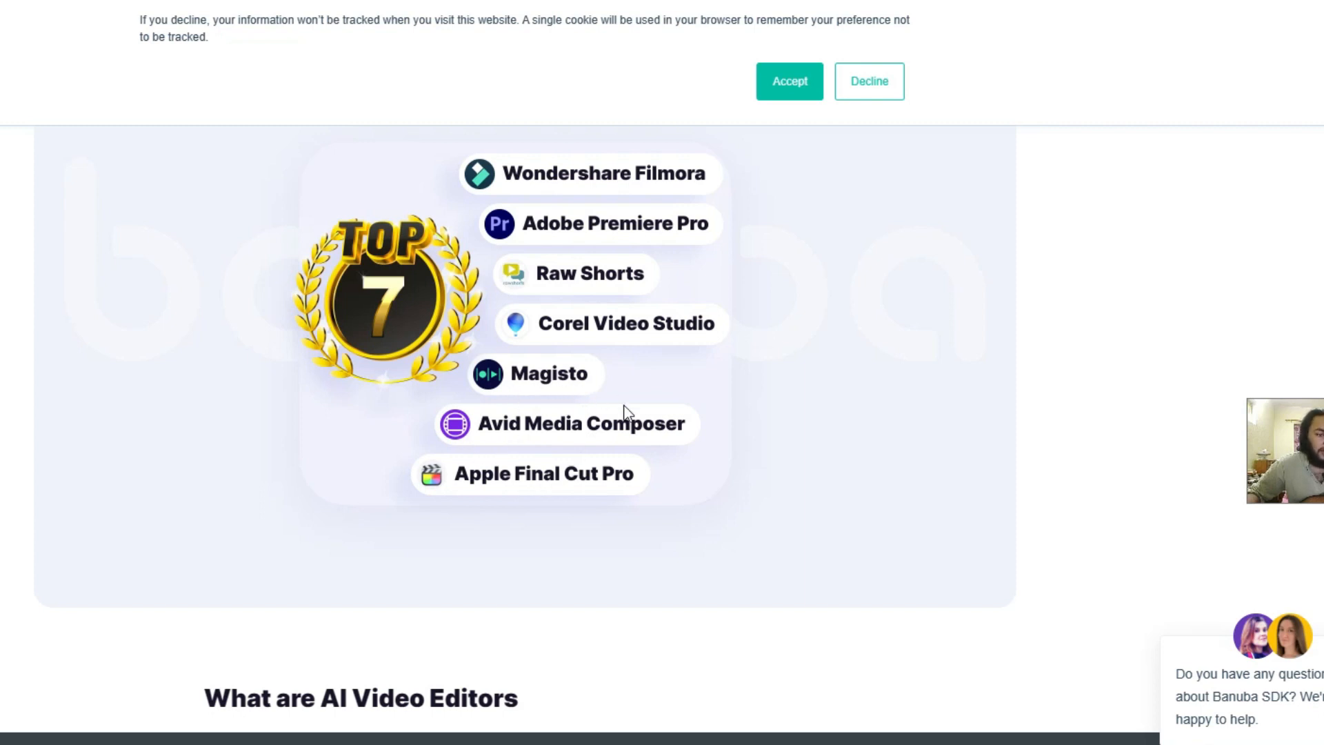
Step: Look through Banuba's article on AI video editors, from the top 7 graphic to the editor types and their benefits
scroll(633, 452, "up", 2)
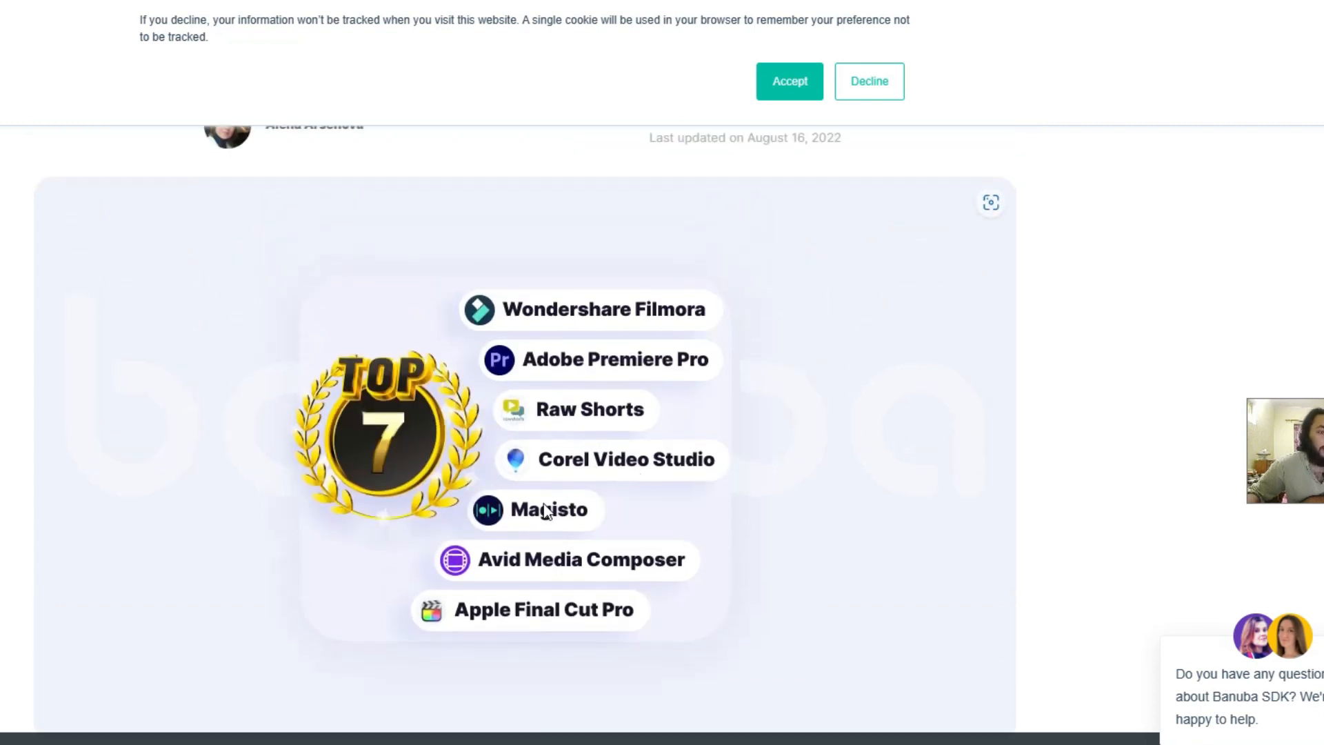
scroll(539, 519, "down", 2)
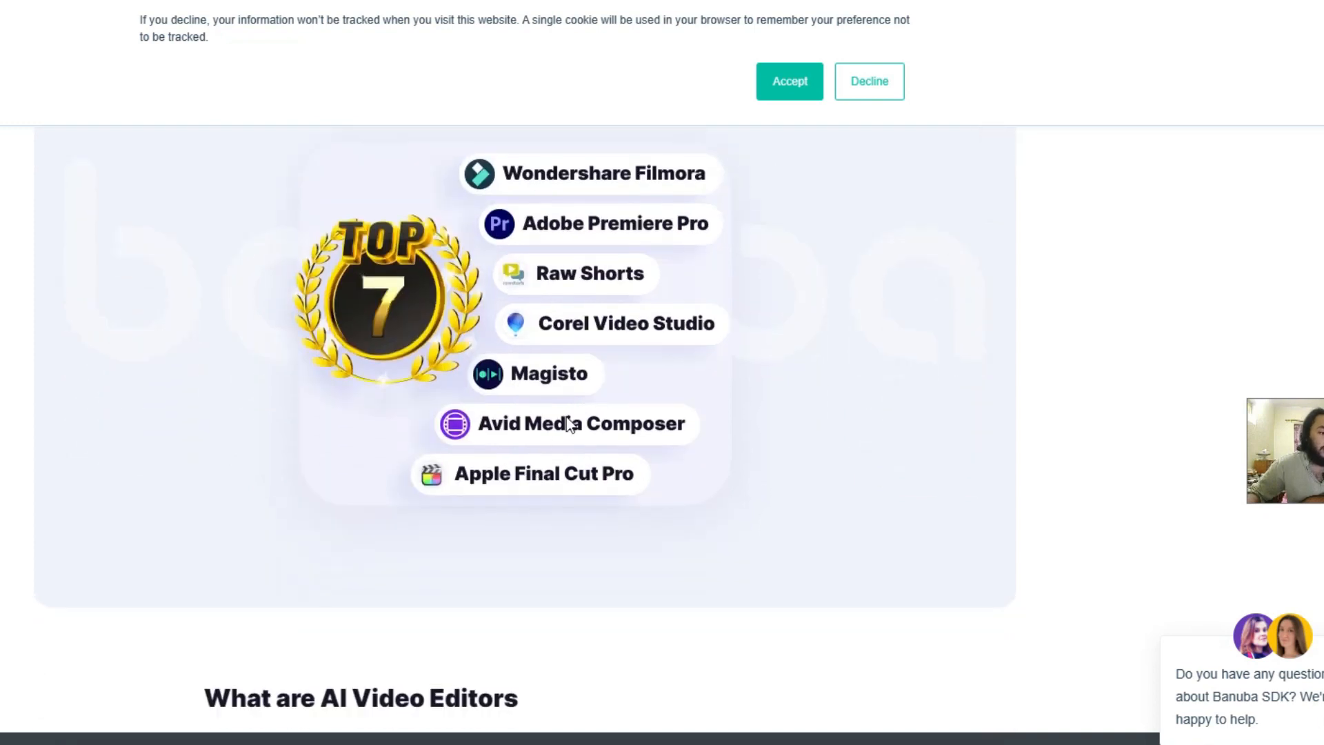
scroll(567, 424, "down", 4)
scroll(504, 302, "up", 5)
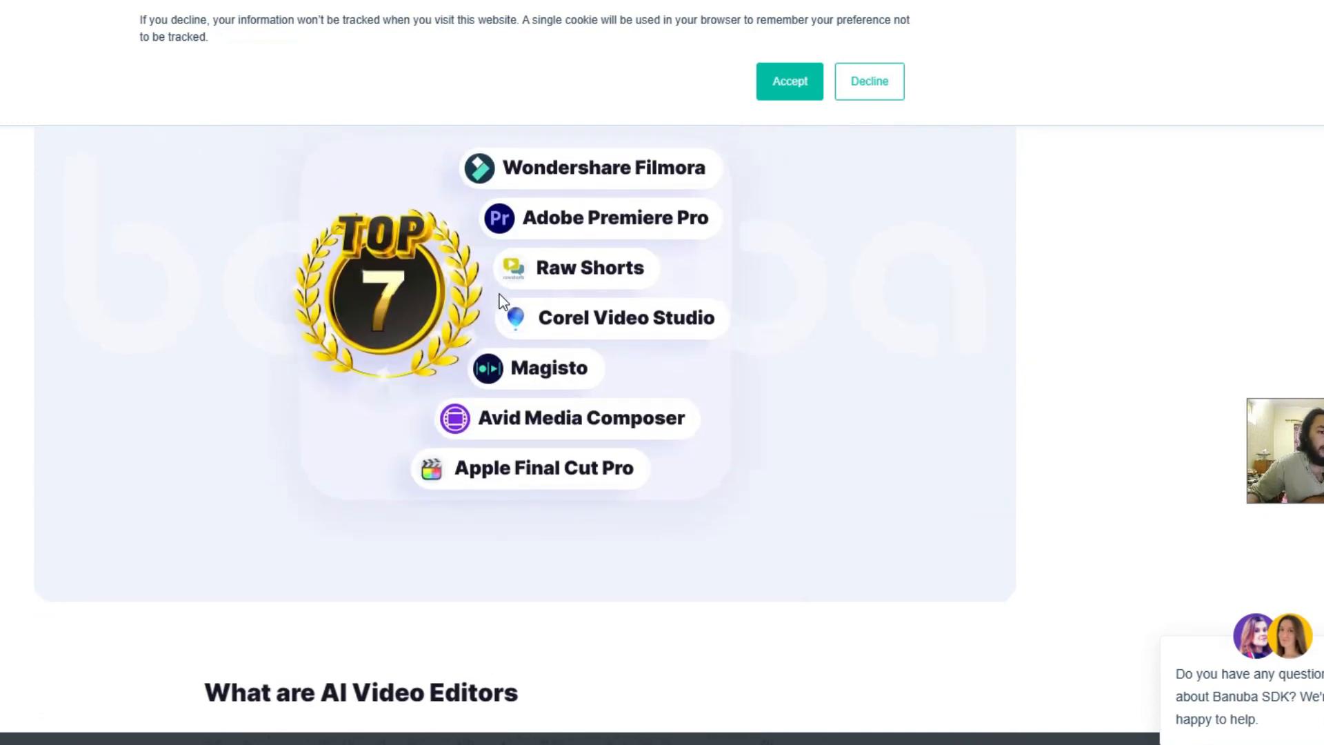
scroll(562, 311, "down", 15)
scroll(562, 310, "up", 2)
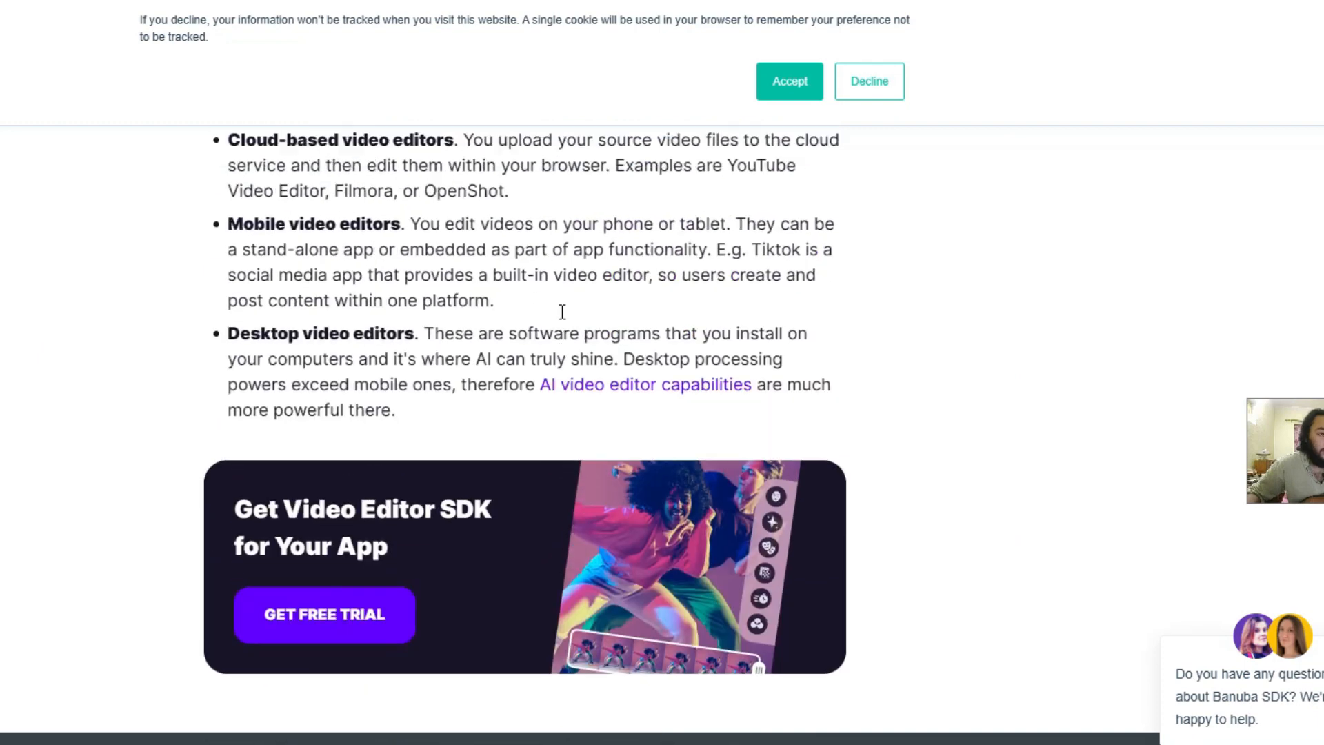
scroll(562, 311, "down", 10)
scroll(511, 312, "up", 2)
scroll(511, 313, "down", 11)
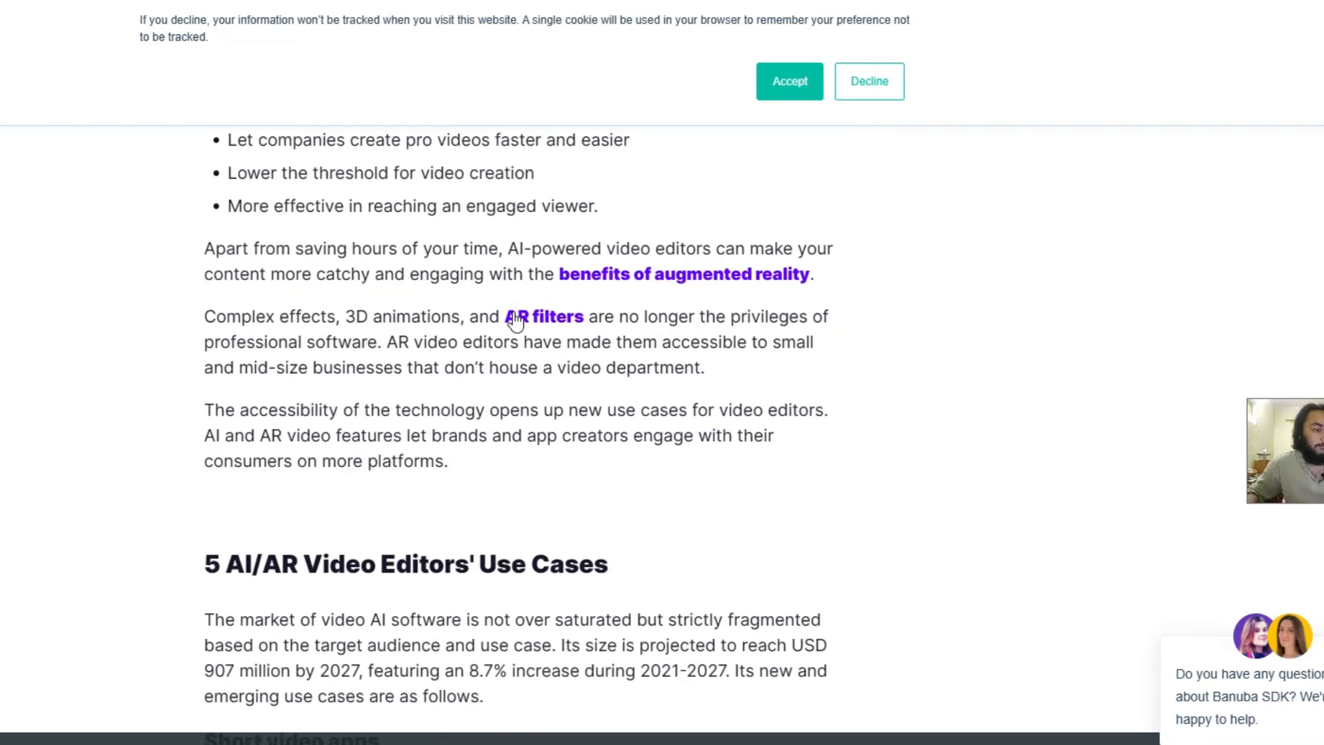
Step: Read the AI/AR video editors' use cases and open the short video apps link about the AR video editor SDK integration separately
scroll(513, 319, "up", 4)
scroll(510, 317, "up", 2)
scroll(508, 313, "down", 8)
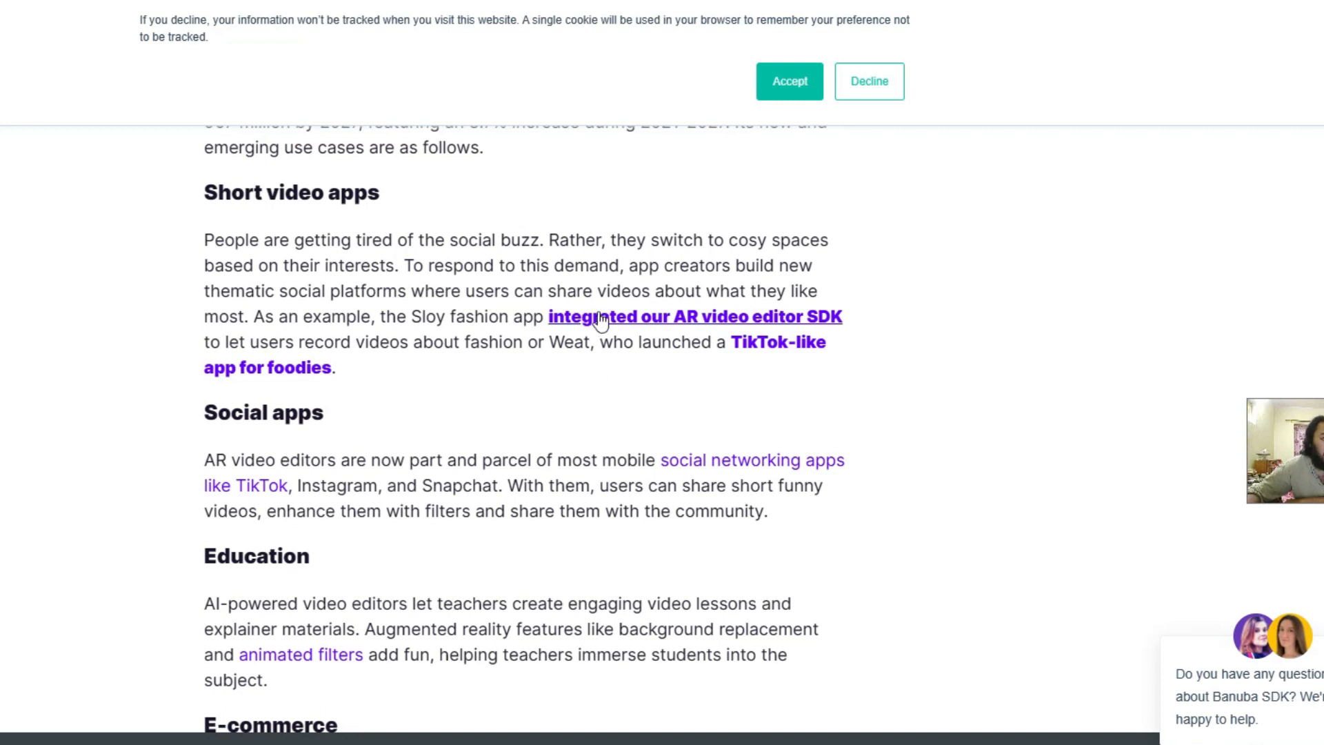
right_click(638, 328)
left_click(671, 332)
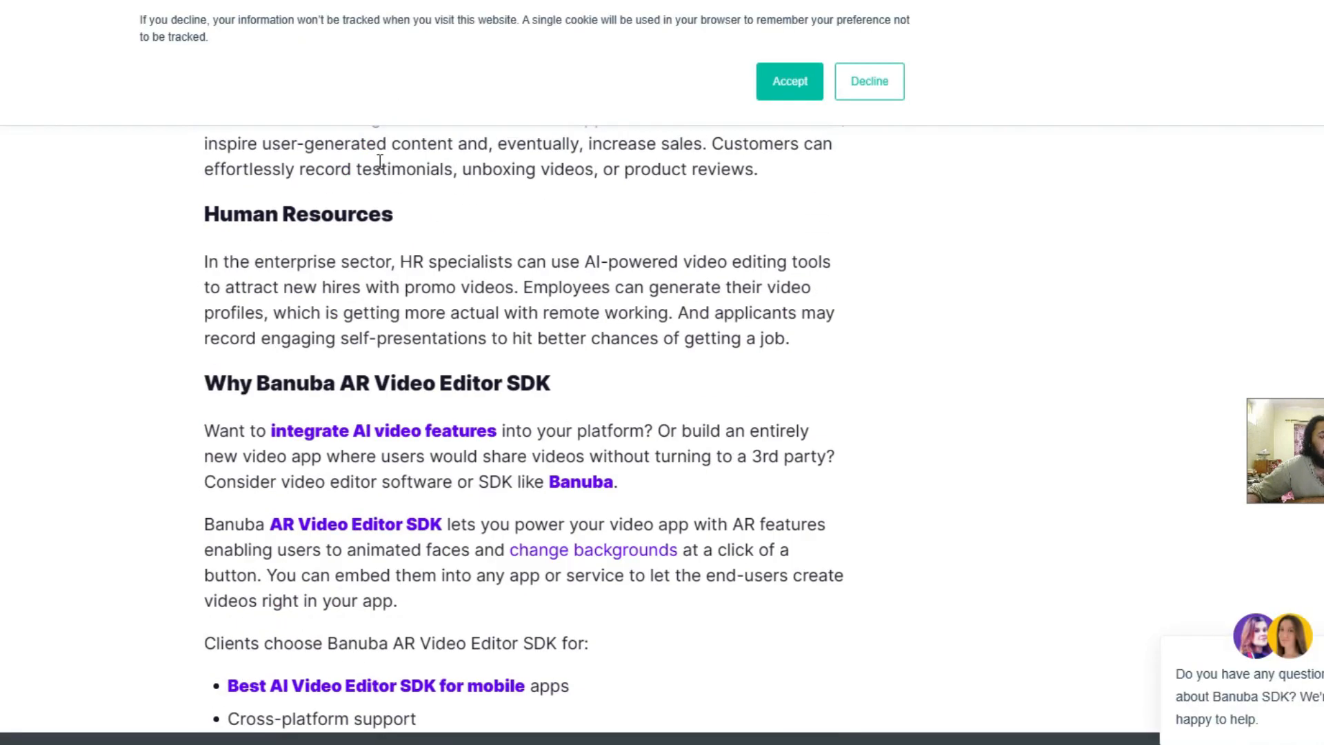
Step: Examine the article's sections on the Banuba SDK, AI portrait tools, video effects, Morph Cut, sound features and motion tracking
scroll(338, 326, "down", 2)
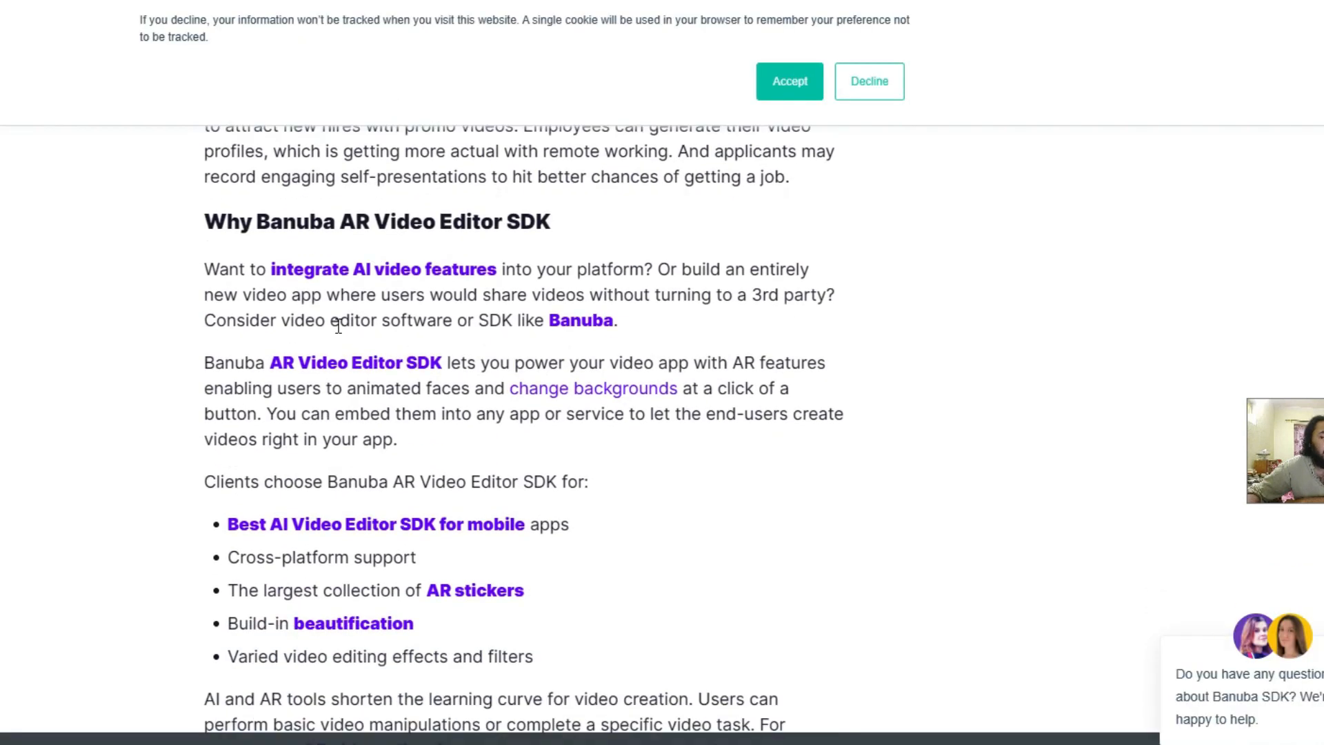
scroll(353, 282, "down", 15)
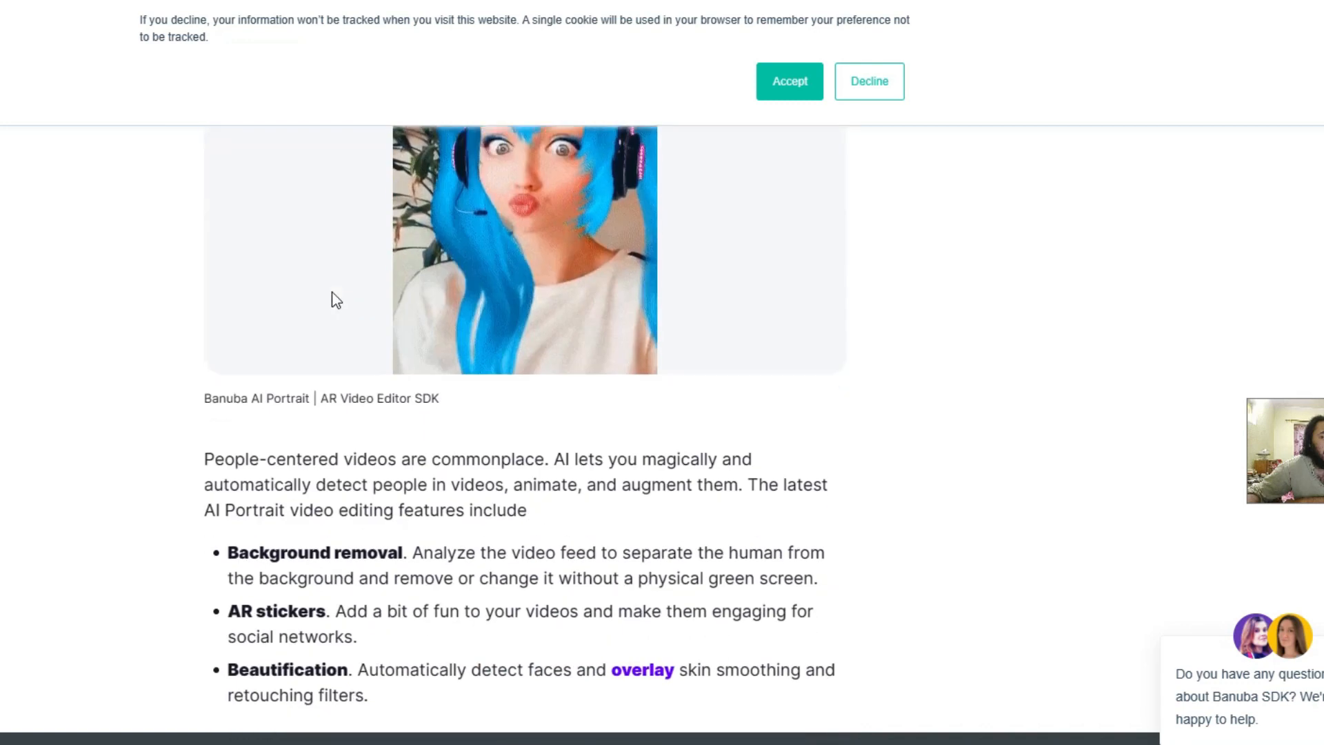
scroll(334, 297, "up", 3)
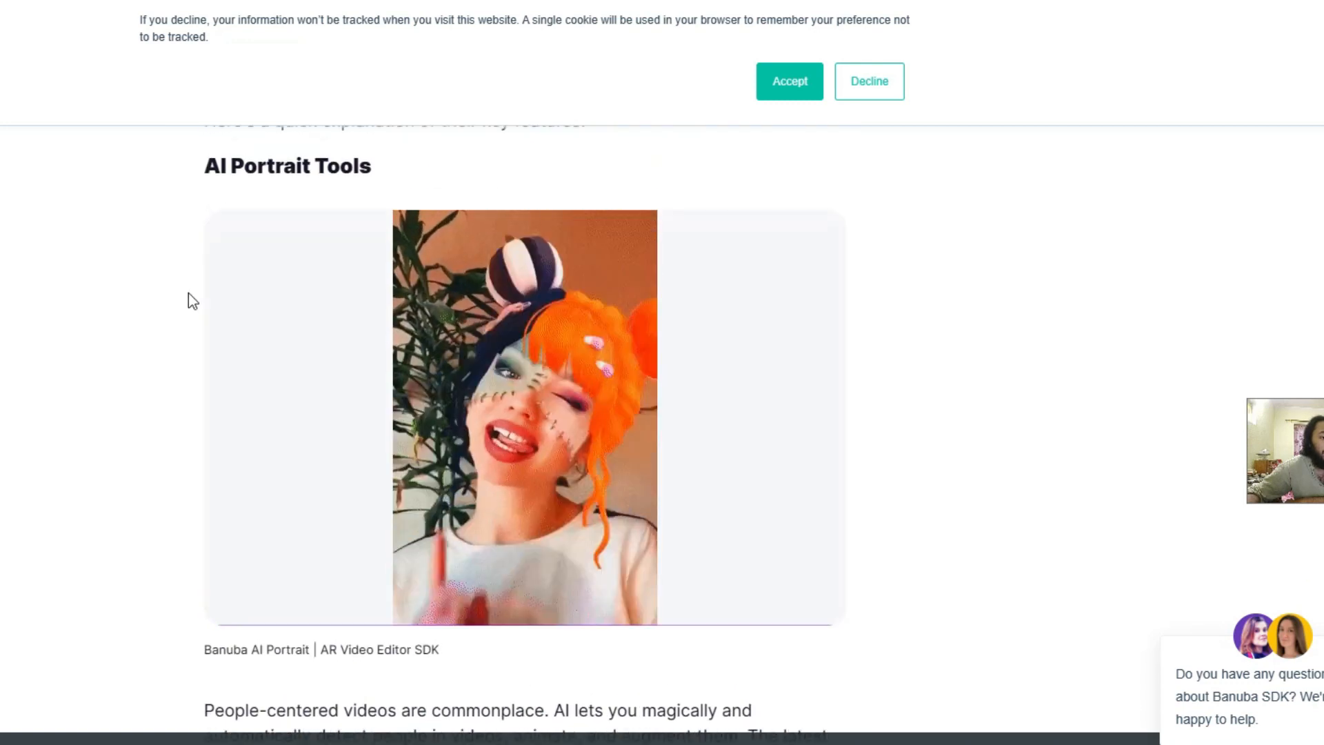
scroll(188, 300, "down", 3)
scroll(186, 307, "down", 14)
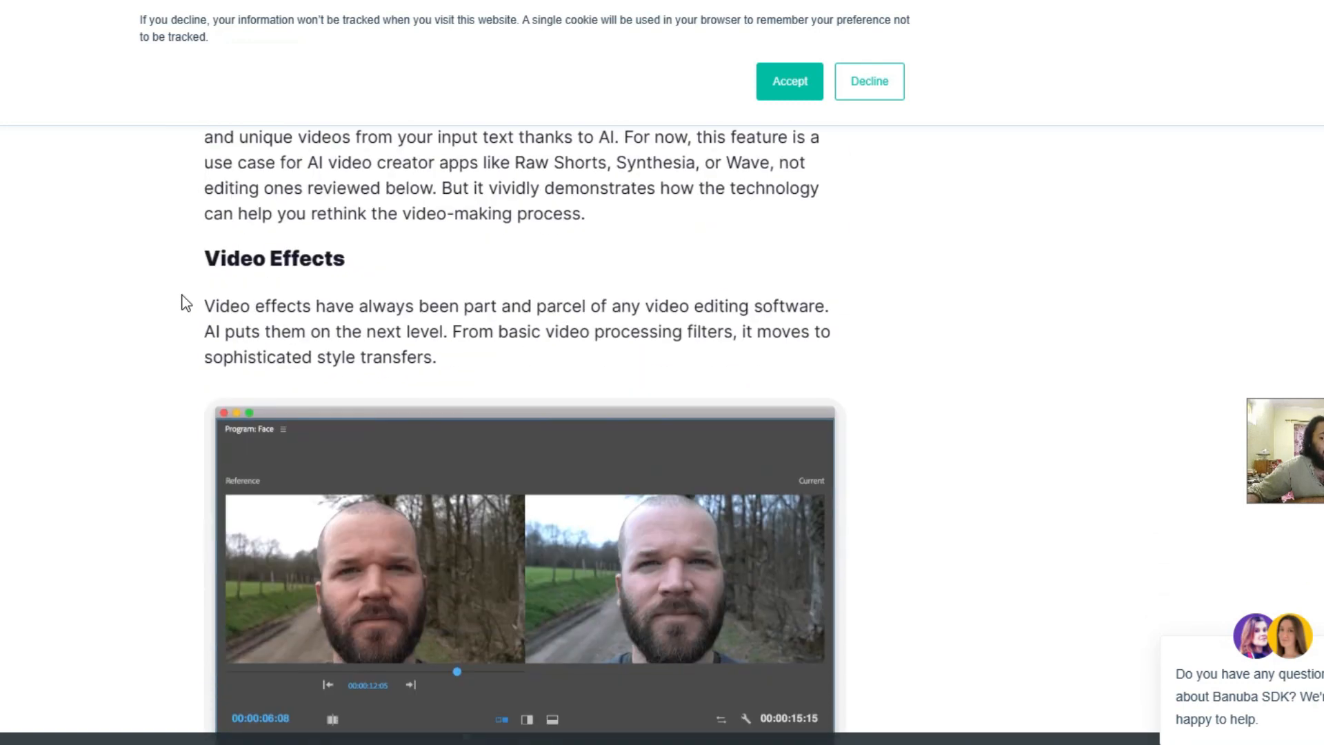
scroll(180, 299, "up", 6)
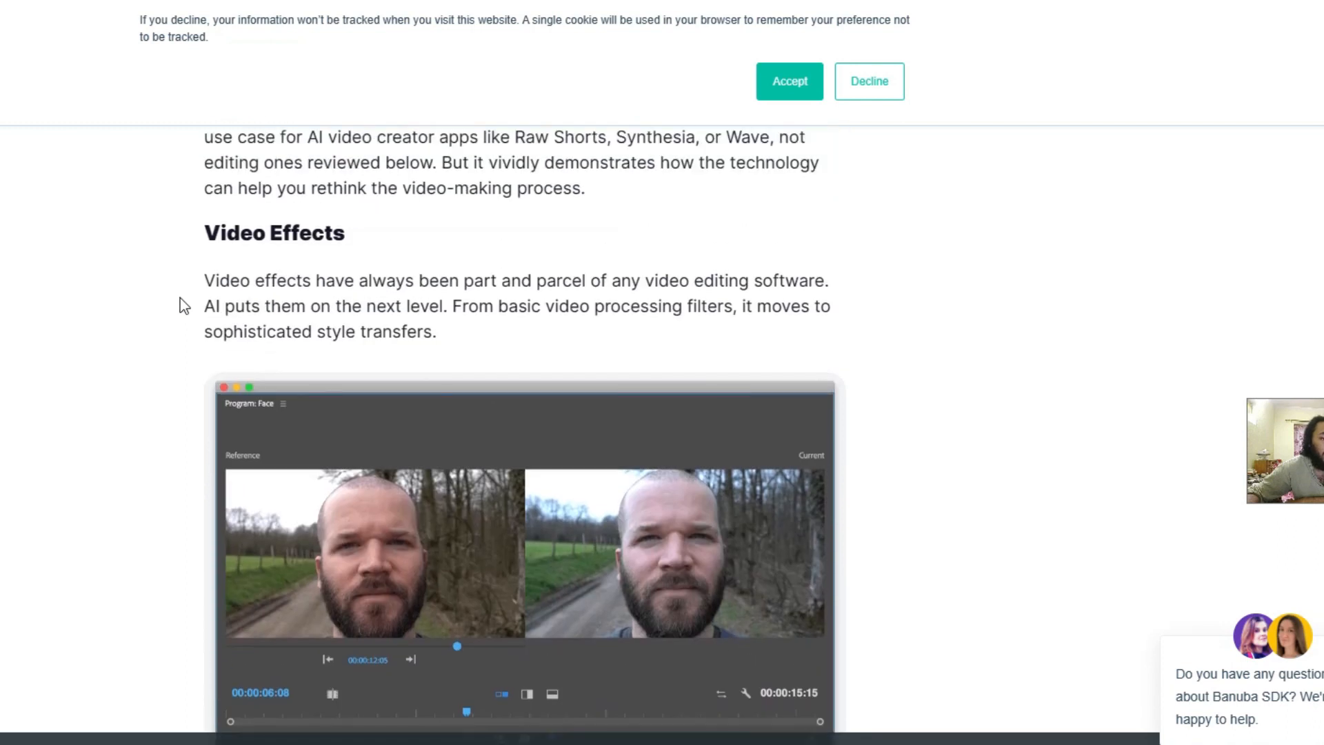
scroll(180, 304, "down", 9)
scroll(178, 315, "down", 3)
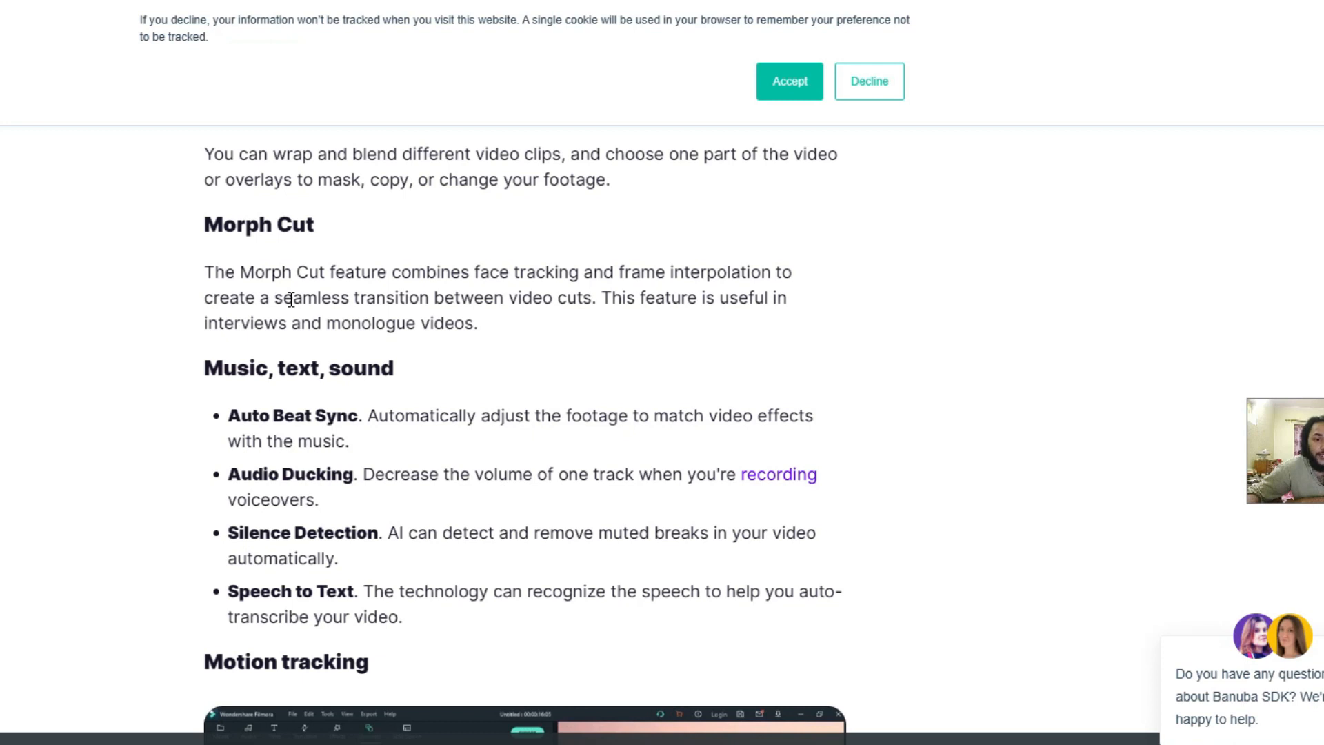
scroll(676, 354, "down", 5)
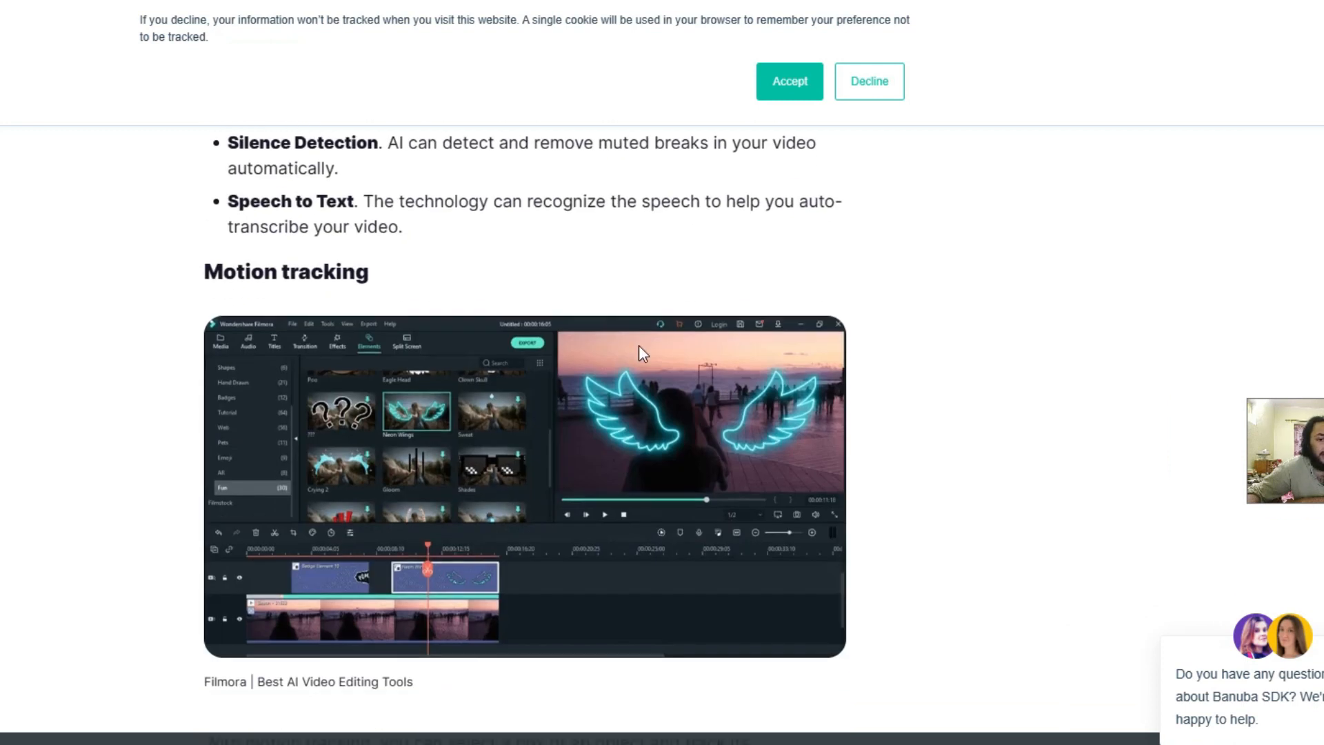
scroll(928, 434, "down", 10)
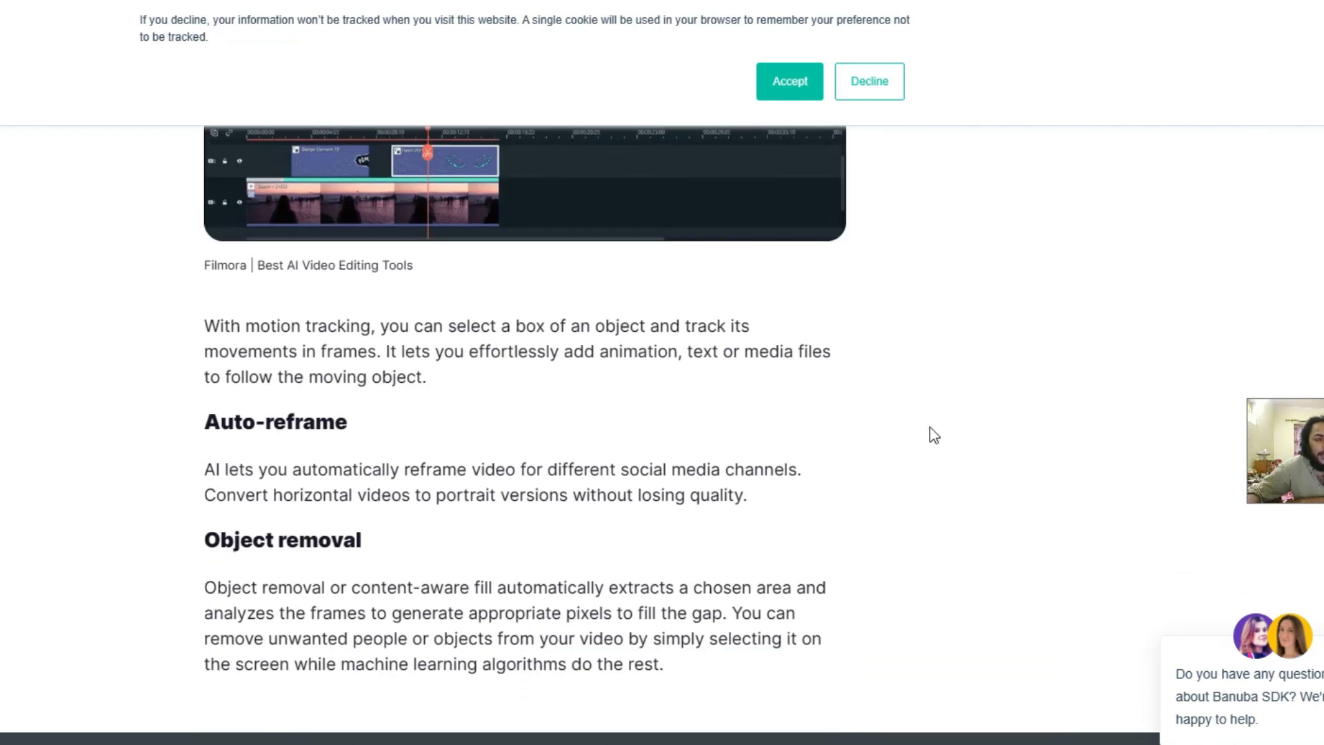
Step: Read about auto-reframe and object removal, and review the Wondershare Filmora entry in the 7 best AI video editors list
scroll(872, 443, "up", 3)
scroll(872, 444, "down", 5)
scroll(871, 437, "down", 5)
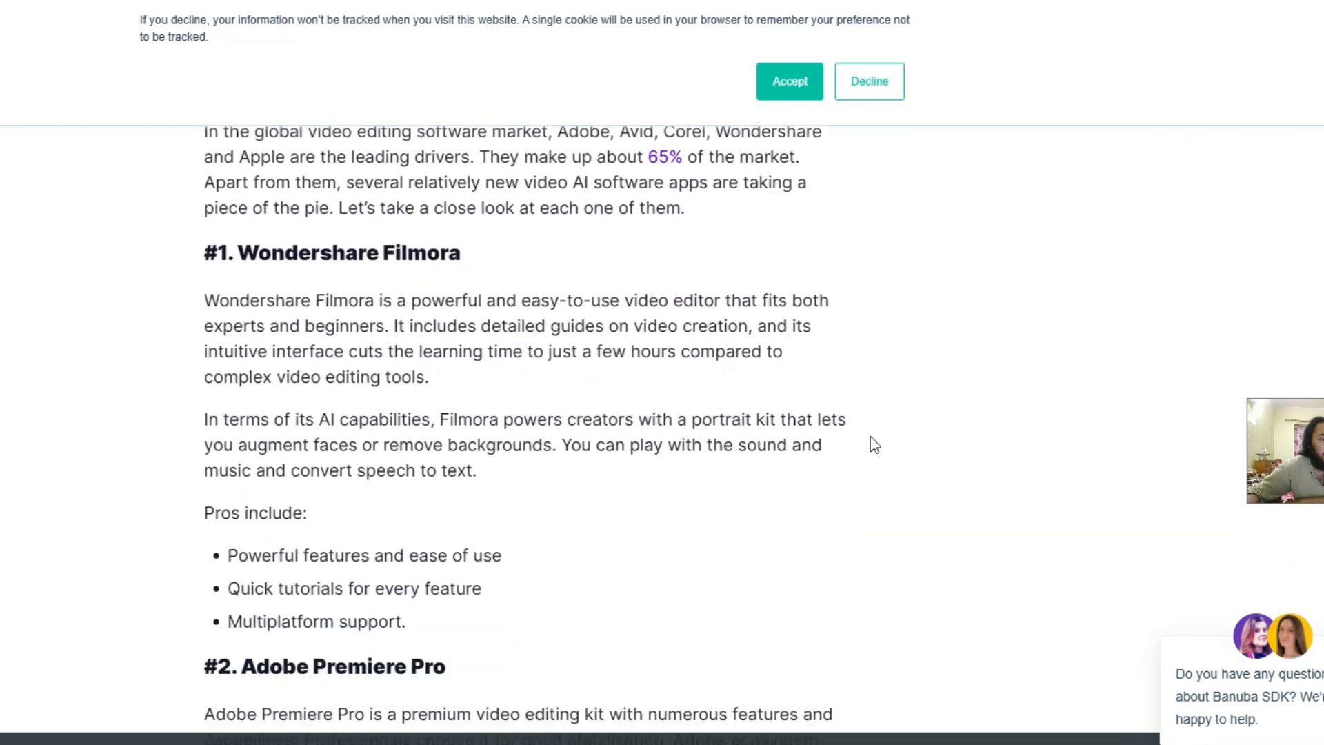
scroll(870, 438, "up", 7)
scroll(870, 443, "down", 5)
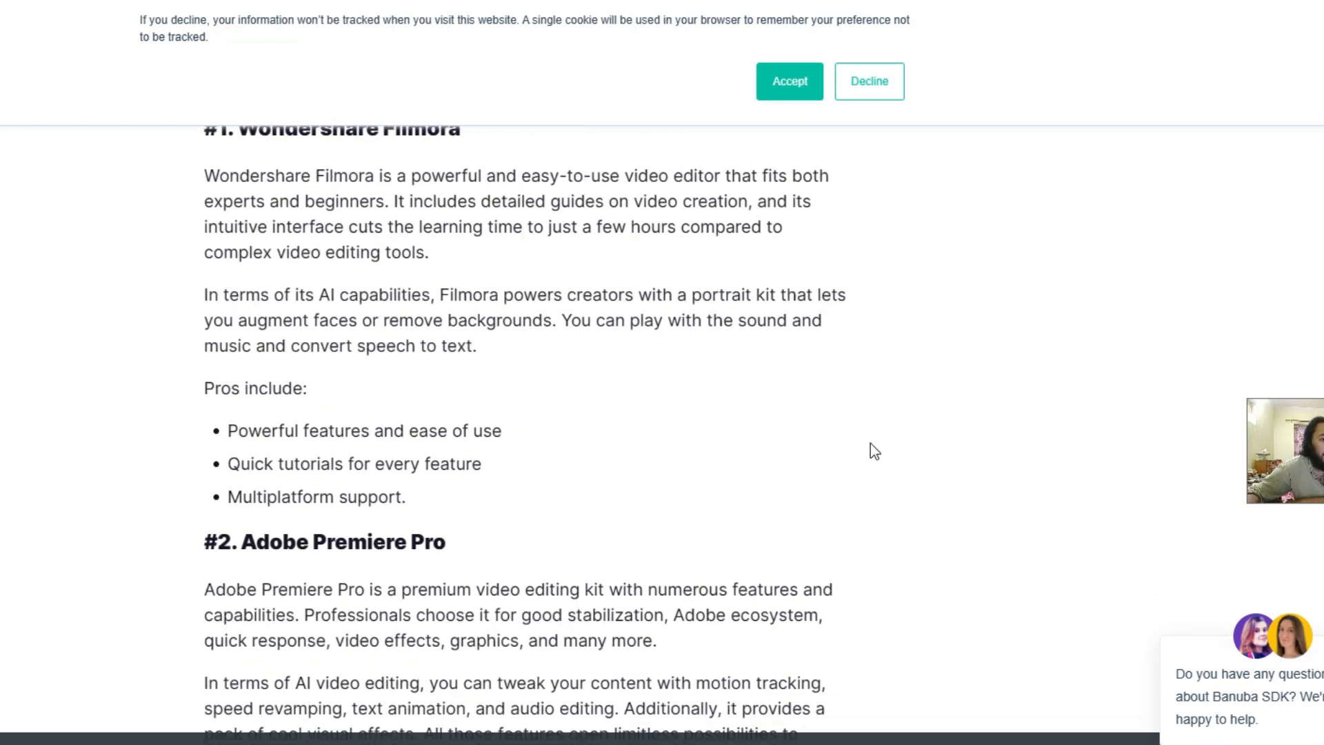
scroll(871, 443, "up", 4)
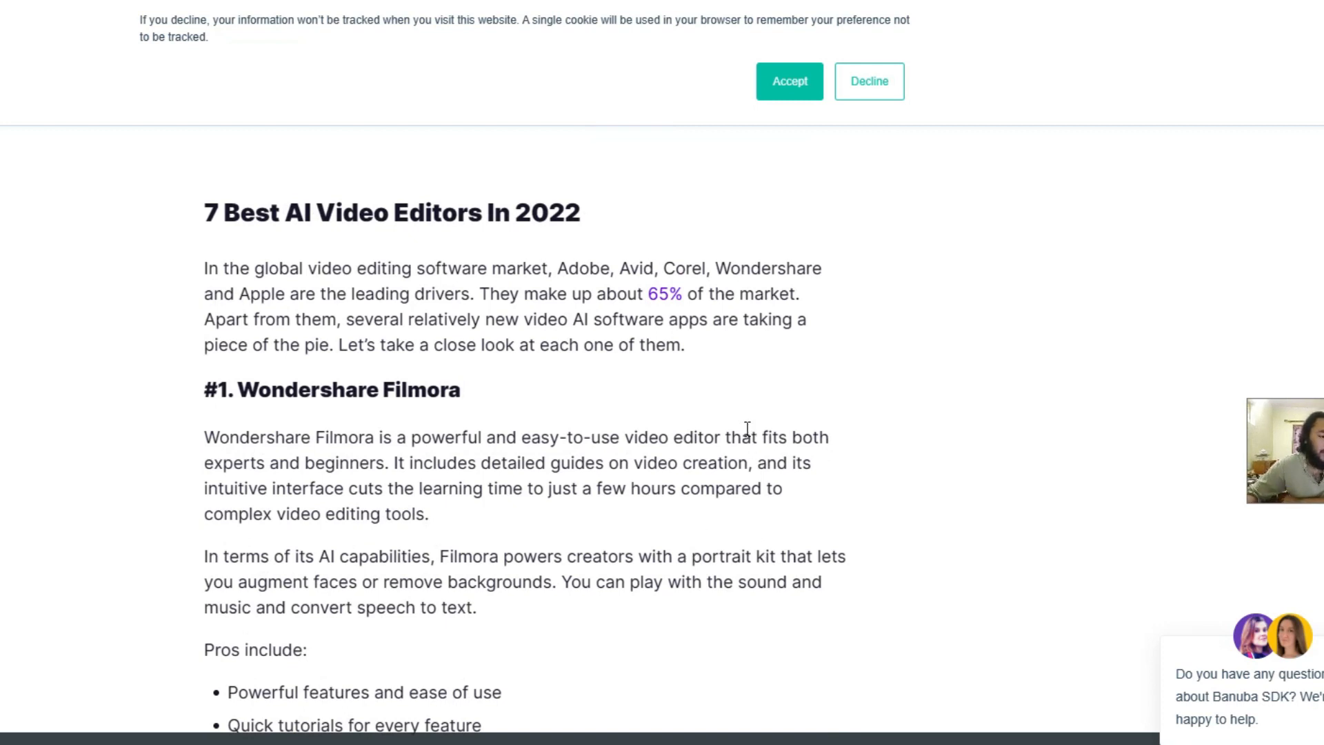
scroll(968, 479, "down", 4)
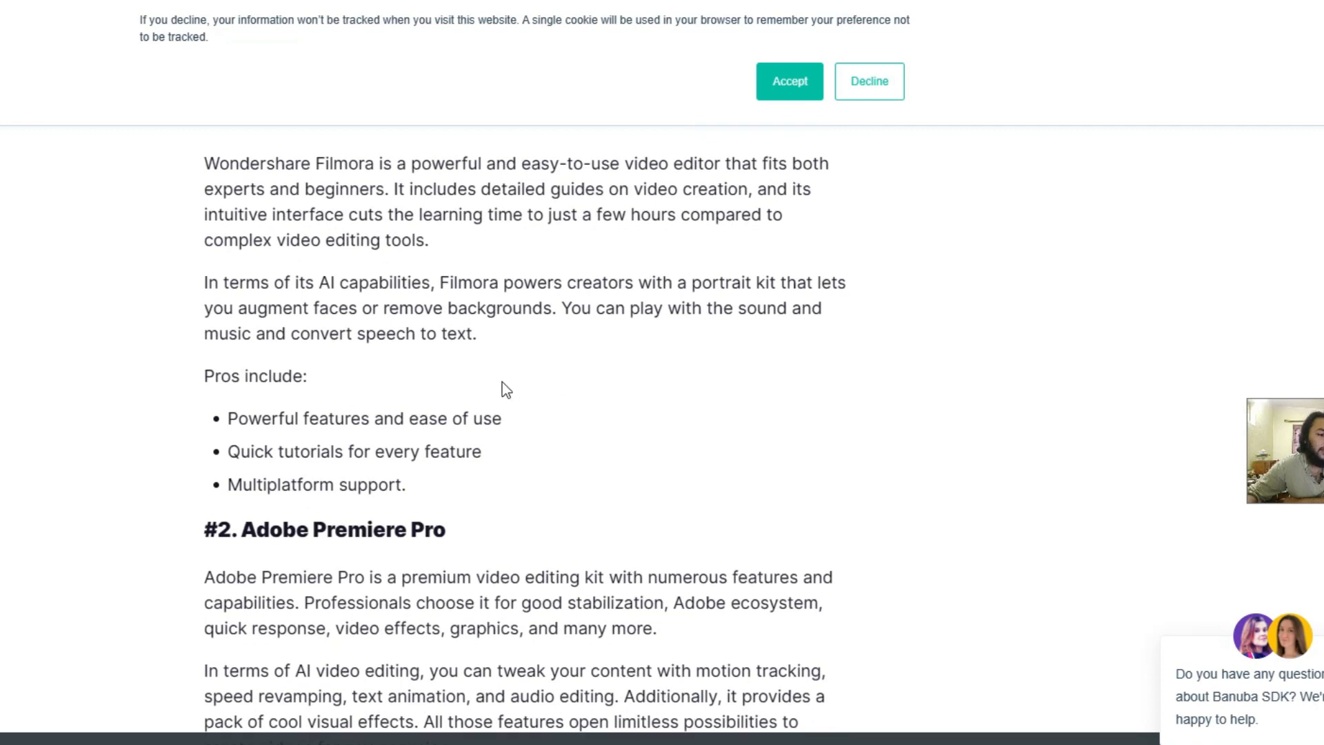
scroll(496, 383, "down", 2)
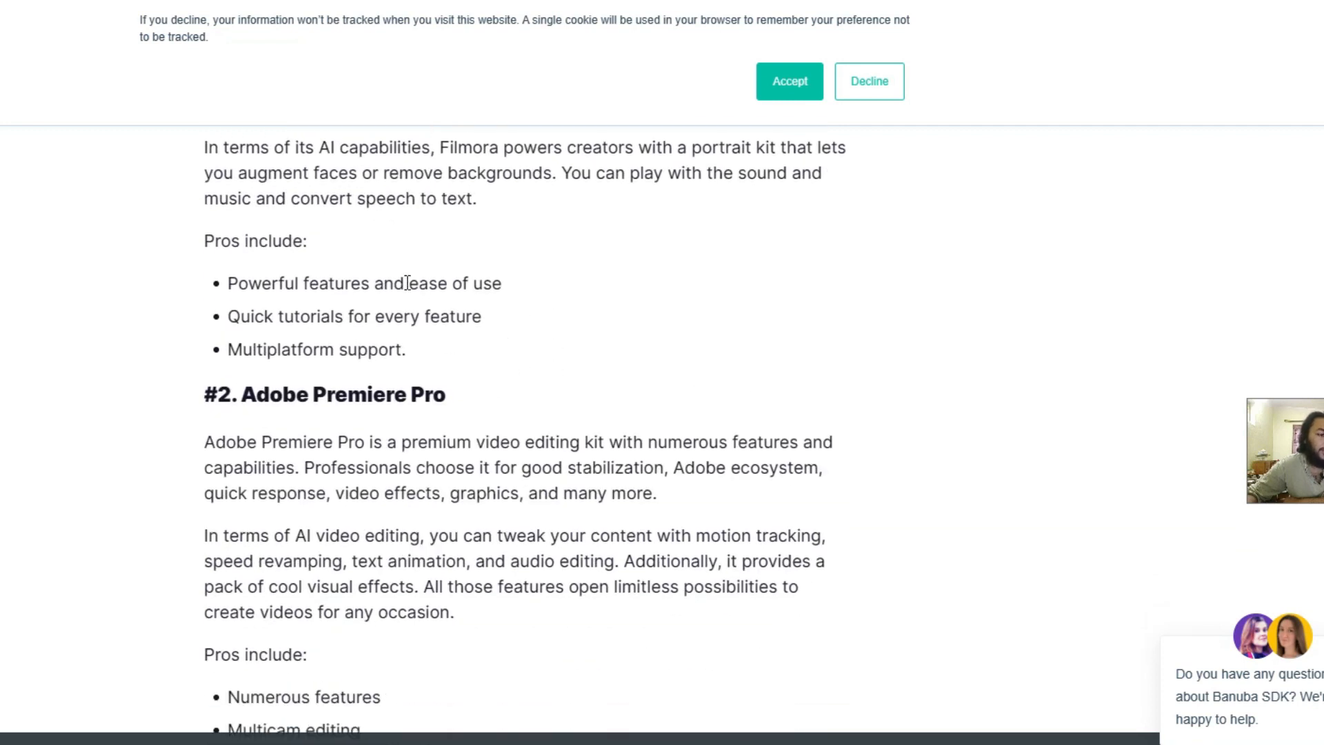
Step: Examine the Adobe Premiere Pro entry, including its AI editing capabilities and listed pros
scroll(492, 297, "up", 2)
scroll(492, 297, "down", 2)
scroll(489, 298, "up", 4)
scroll(483, 297, "down", 4)
scroll(479, 304, "down", 4)
scroll(476, 300, "up", 2)
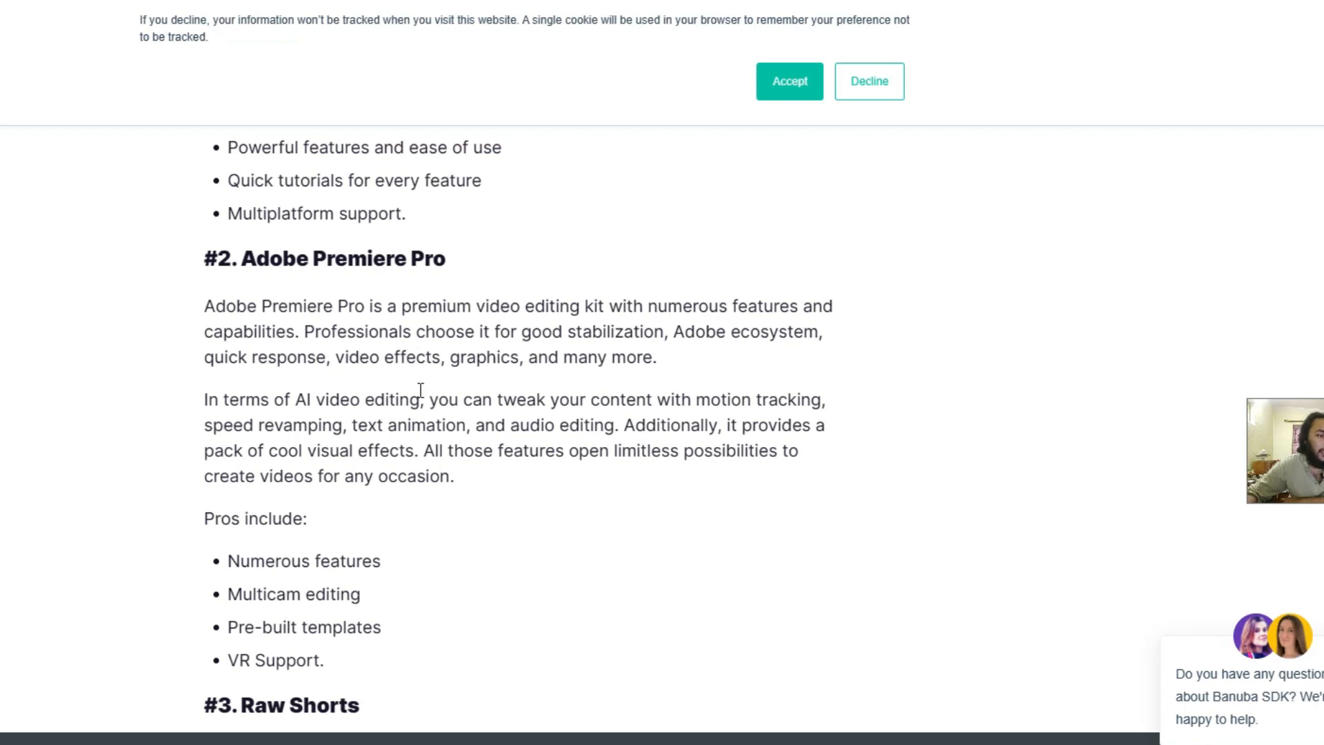
scroll(423, 387, "down", 2)
scroll(430, 345, "up", 2)
scroll(301, 400, "down", 2)
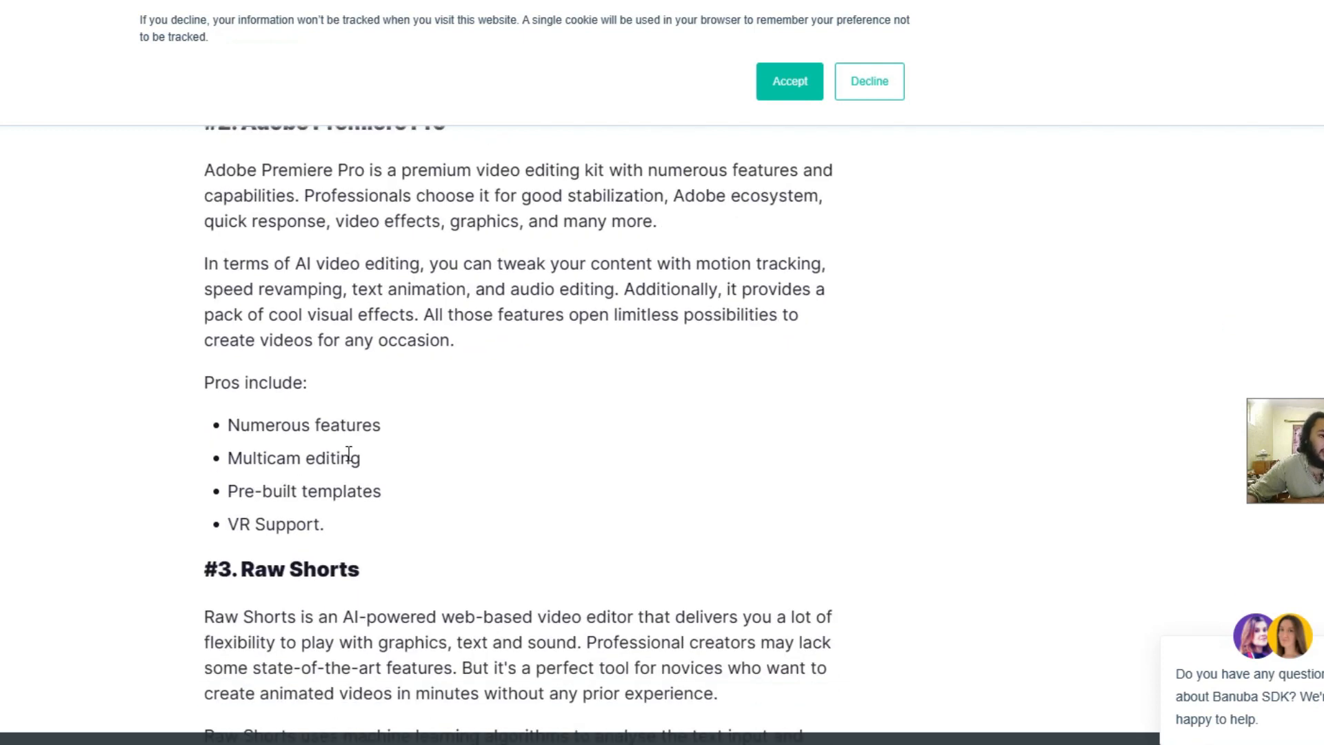
Step: Review the Raw Shorts entry, including its text-to-video features and listed pros
scroll(453, 460, "down", 7)
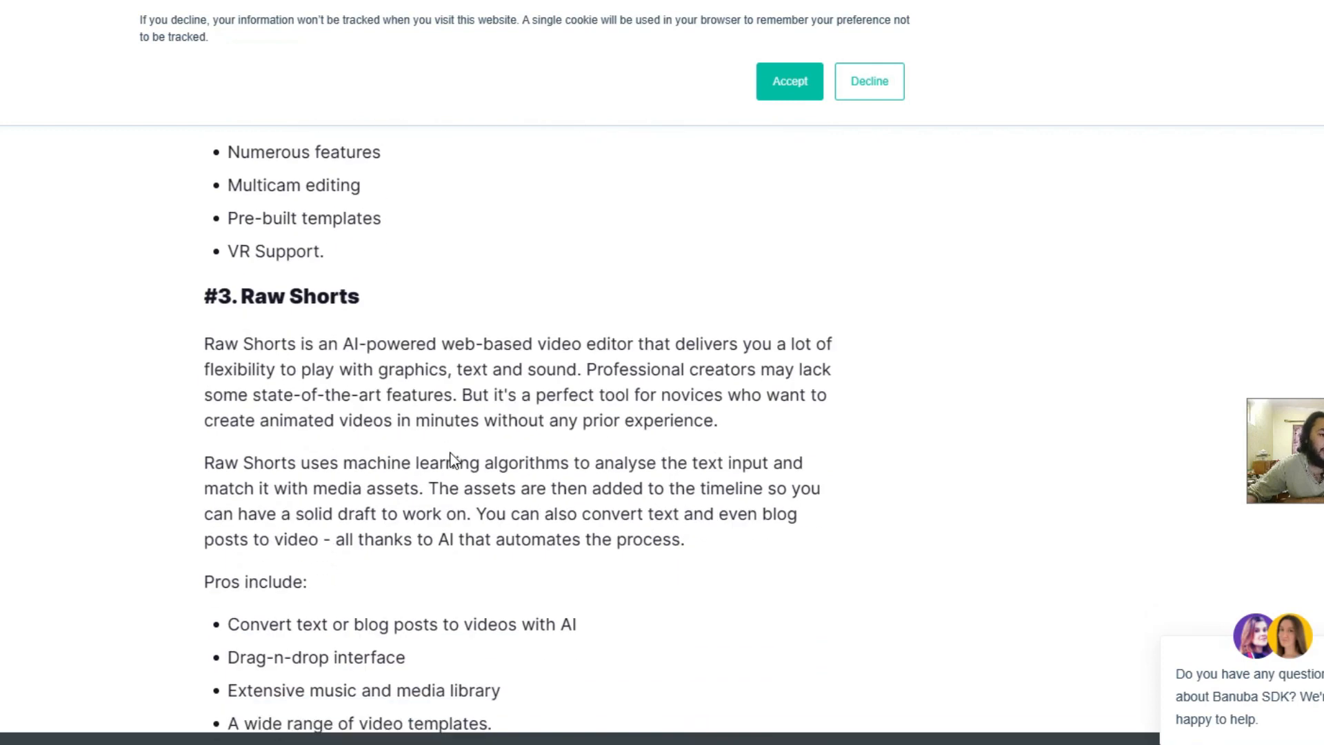
scroll(430, 465, "down", 2)
scroll(423, 476, "up", 5)
scroll(532, 460, "down", 2)
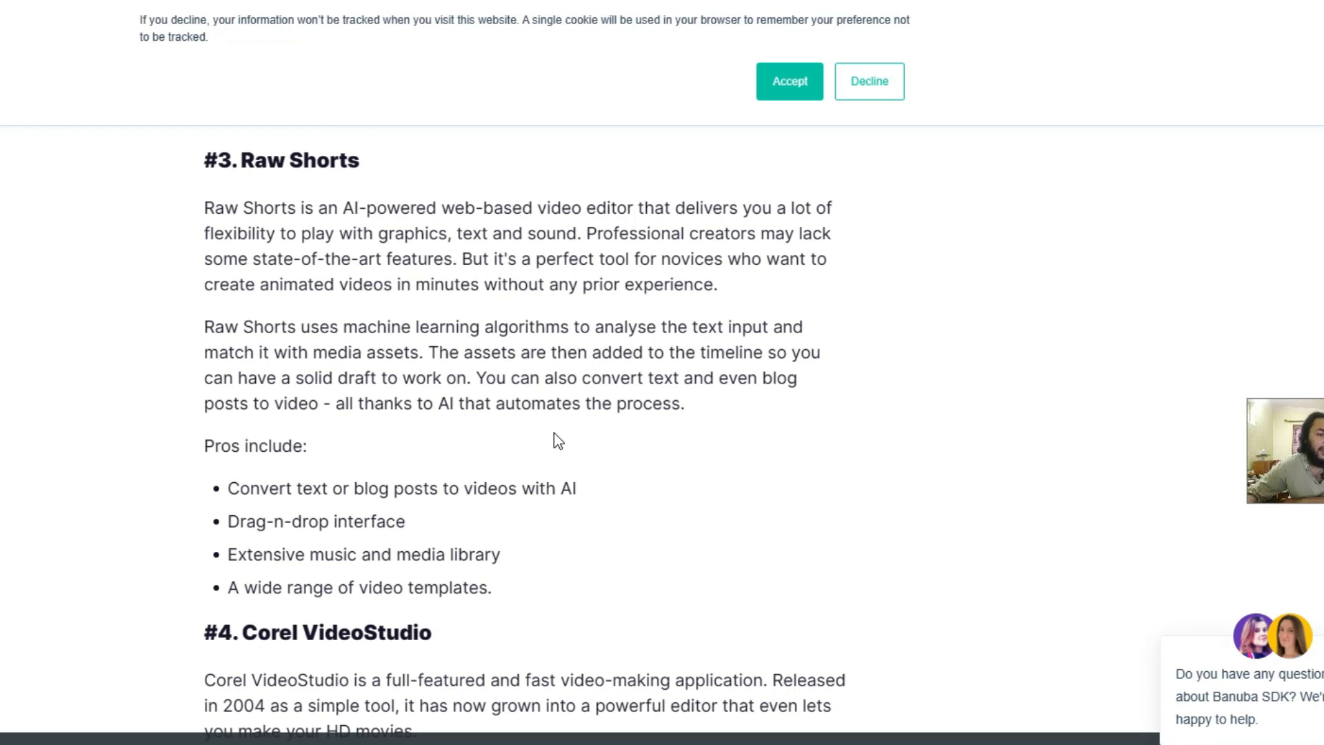
scroll(503, 421, "down", 2)
scroll(448, 397, "up", 4)
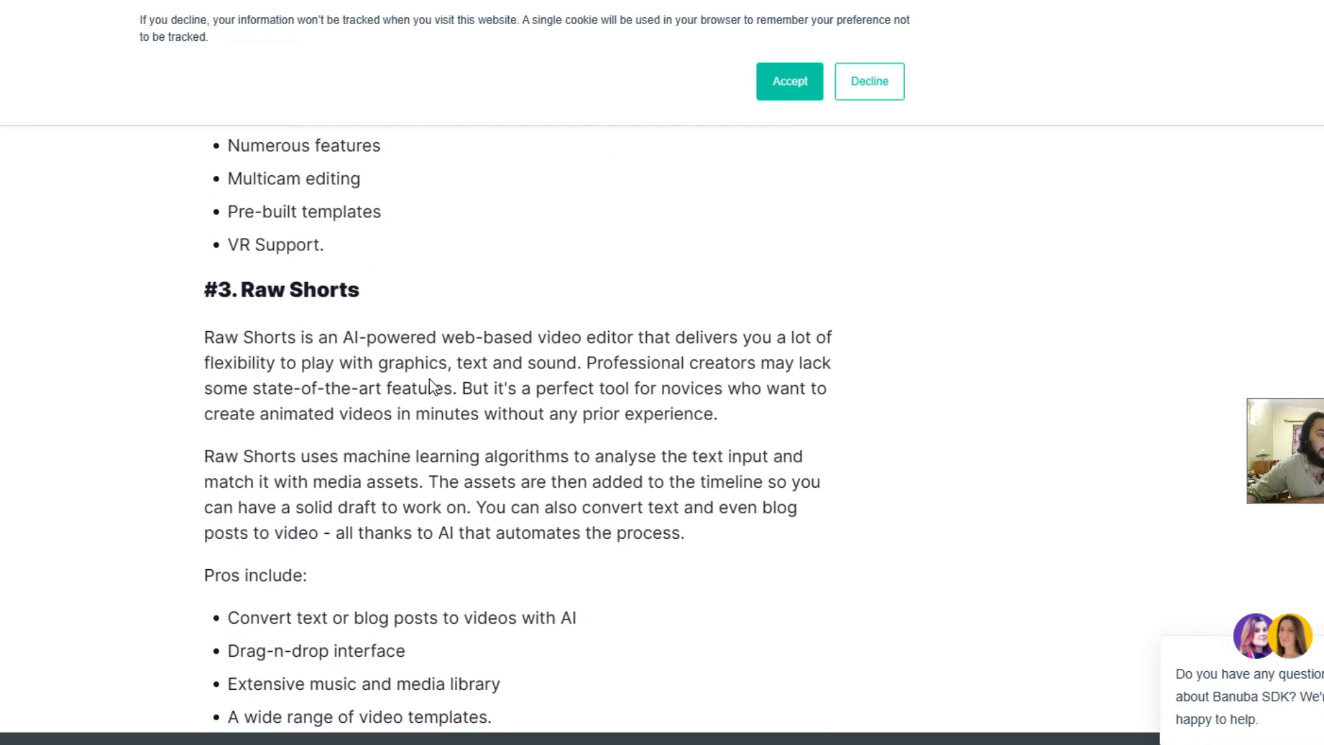
Step: Search the web for Raw Shorts using the name from the article's third heading, and open its official site
left_click_drag(358, 303, 246, 293)
key("alt+Left")
key("ctrl+l")
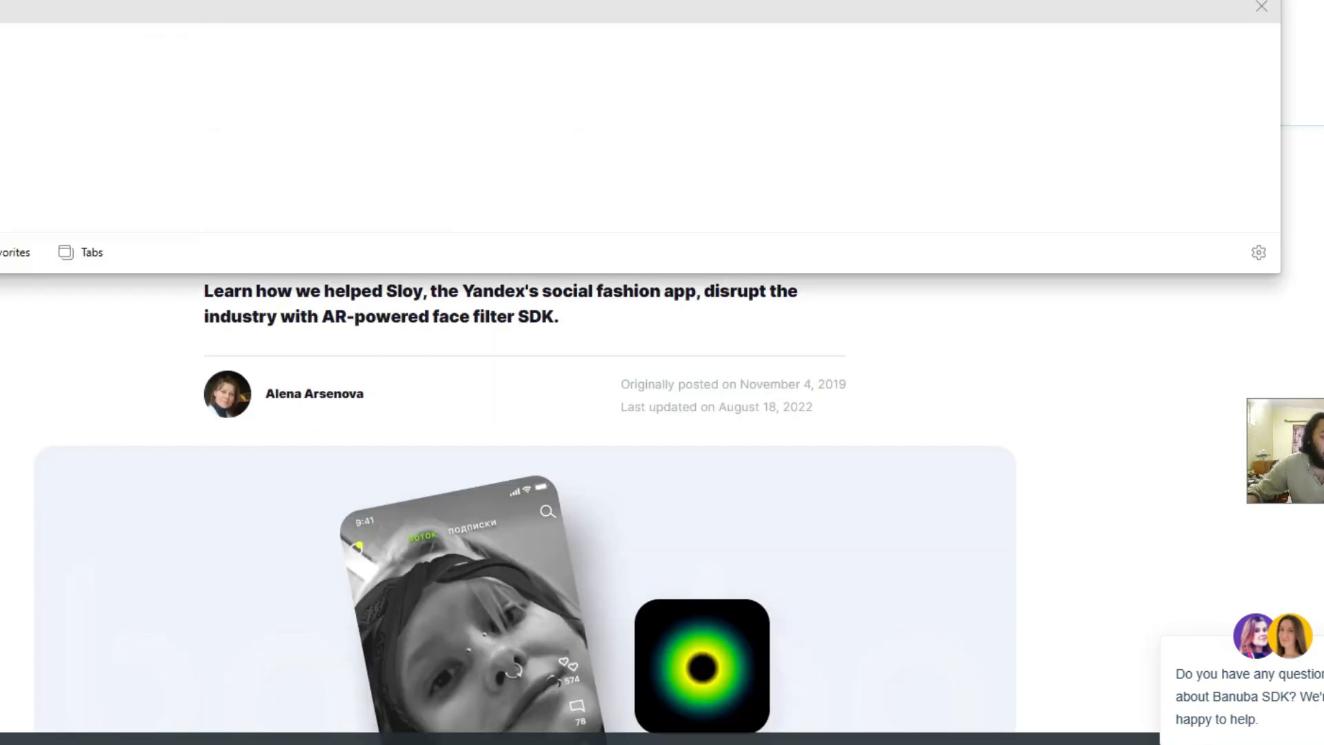
key("Escape")
key("alt+Left")
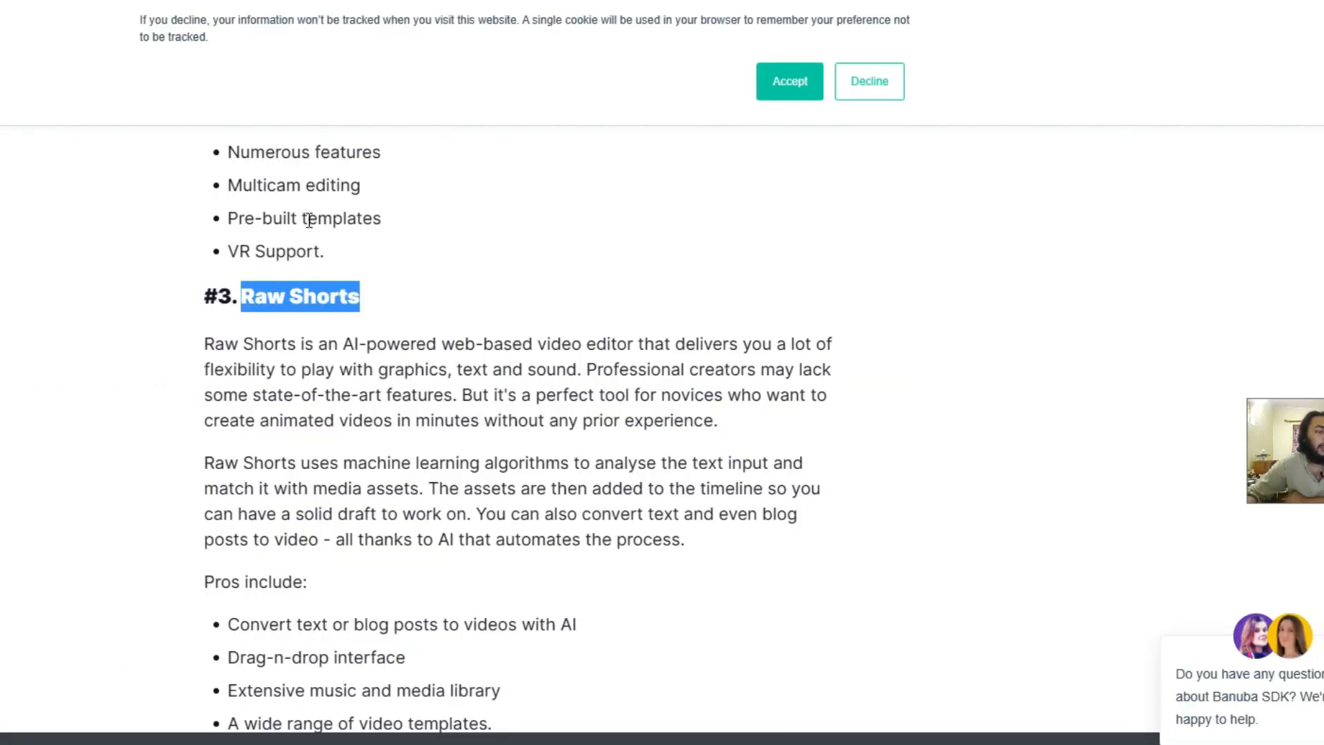
right_click(322, 298)
left_click(338, 310)
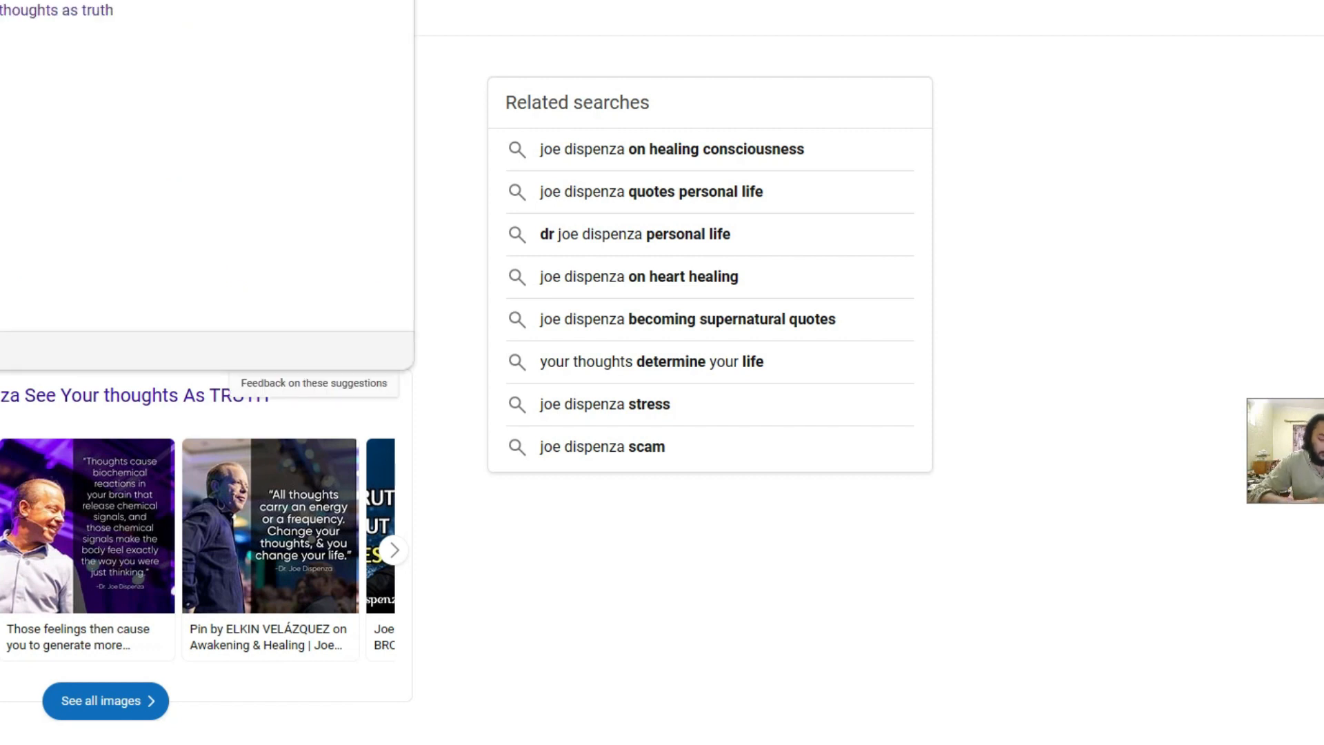
key("Return")
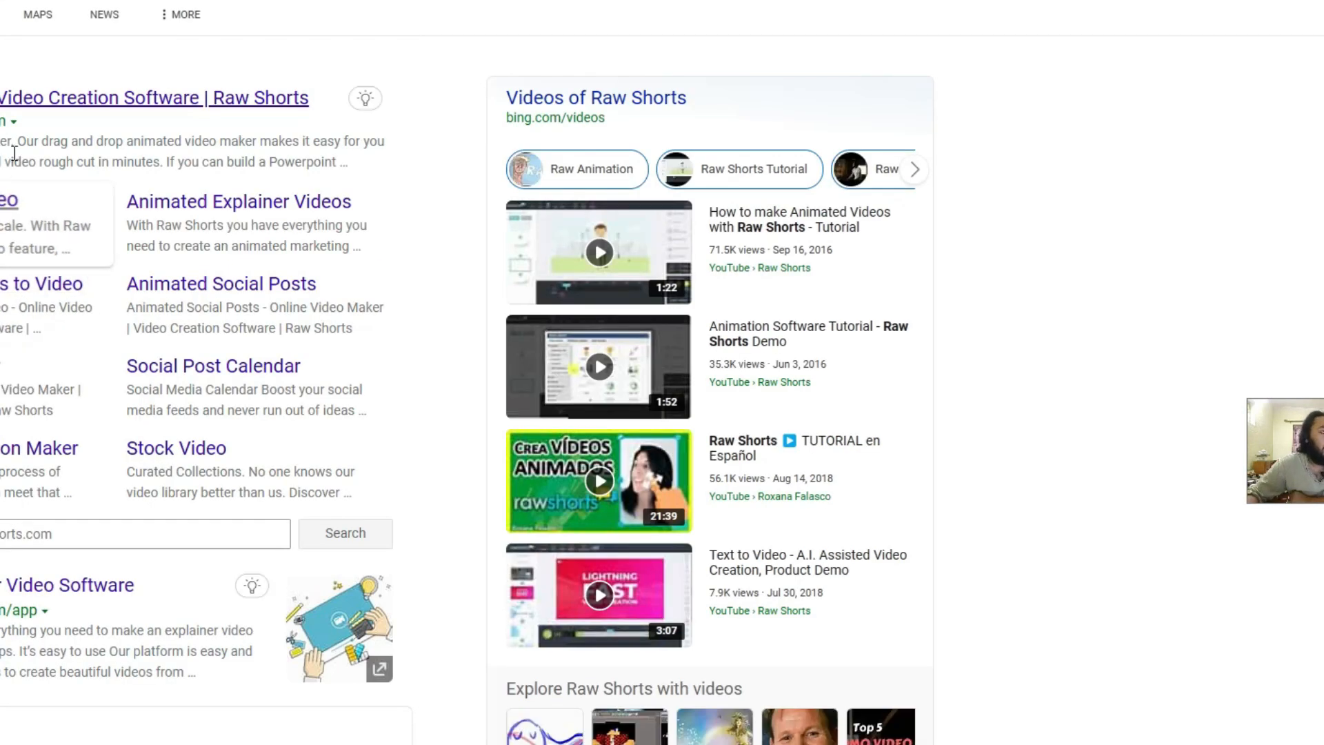
left_click(6, 97)
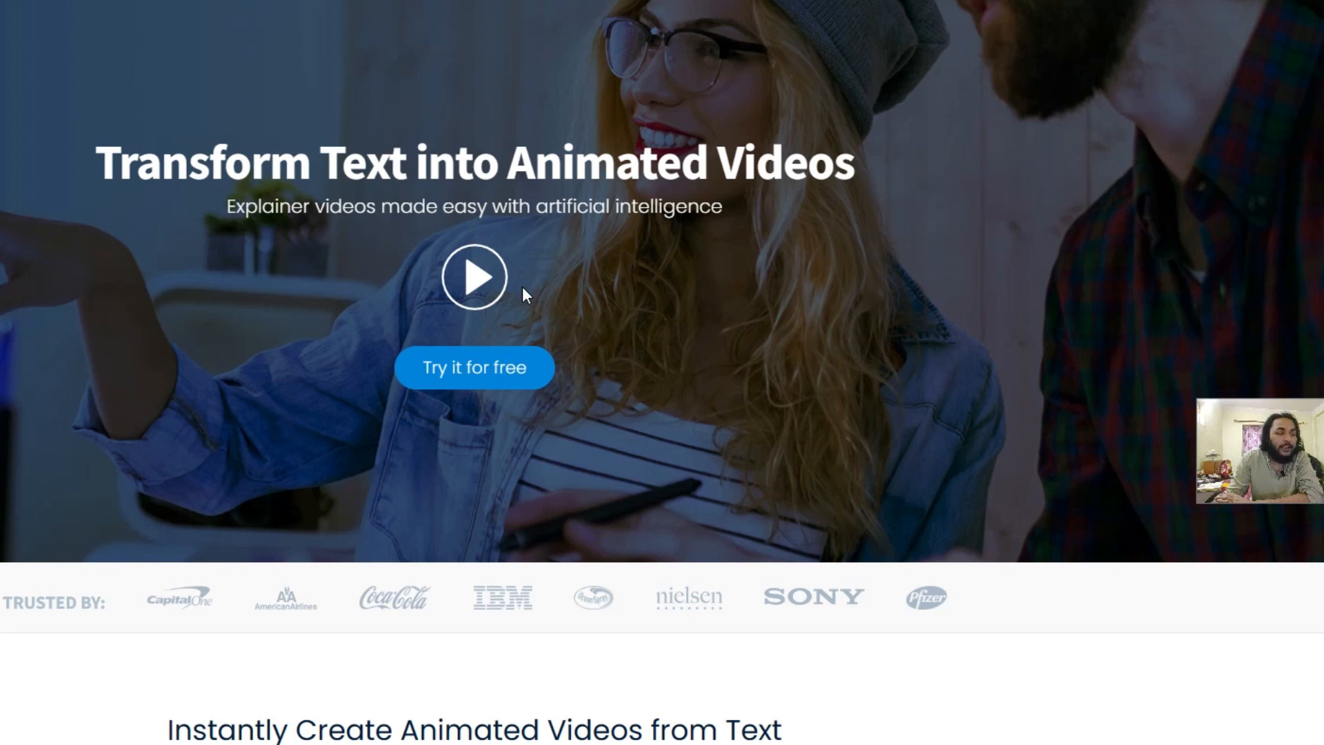
Step: Look through the Raw Shorts home page and the curated collections on its stock video page
scroll(462, 325, "down", 8)
scroll(309, 322, "up", 8)
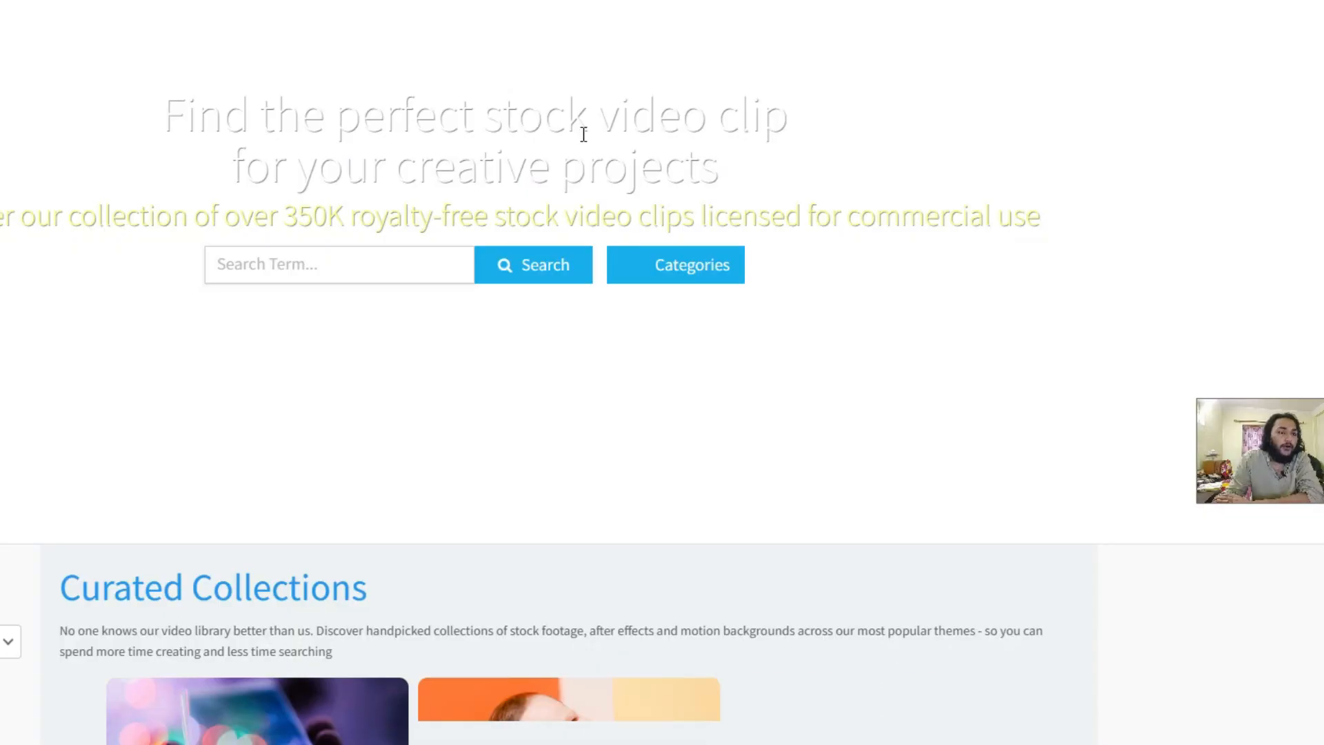
scroll(255, 457, "down", 5)
scroll(222, 439, "down", 2)
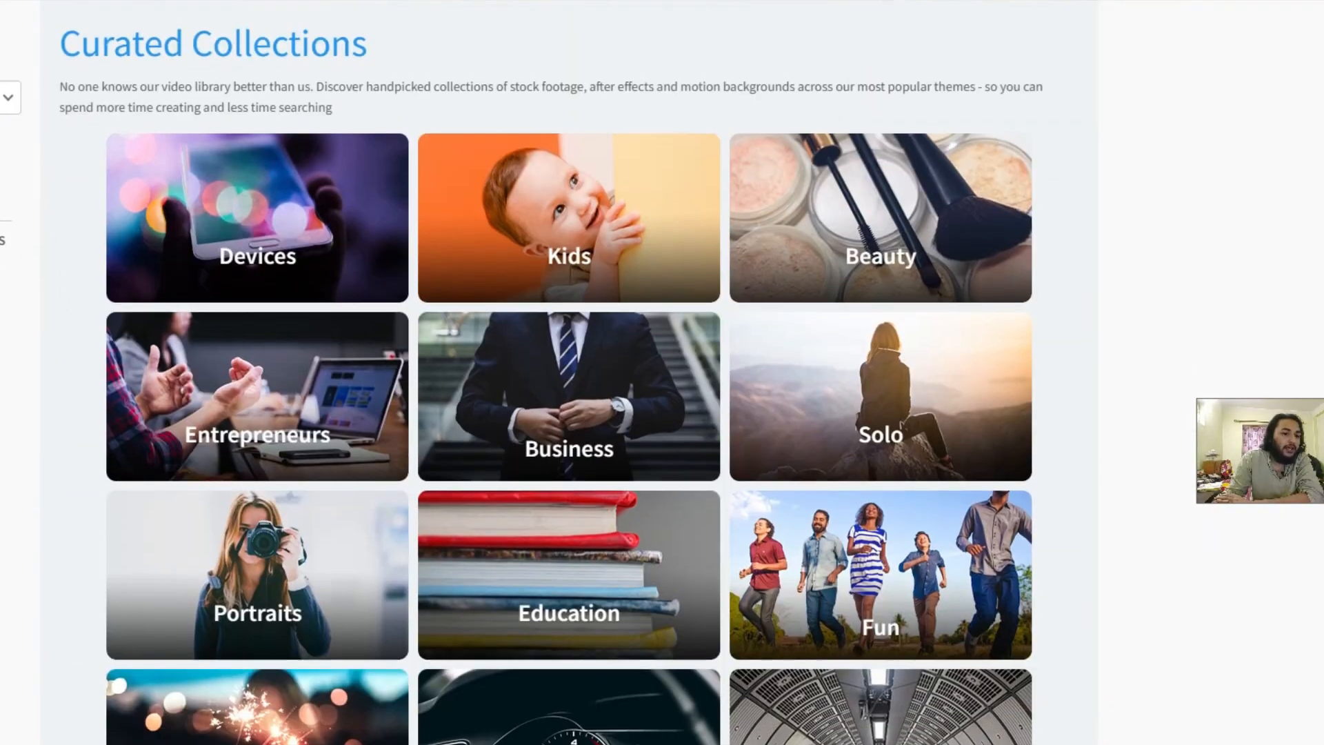
scroll(134, 357, "down", 17)
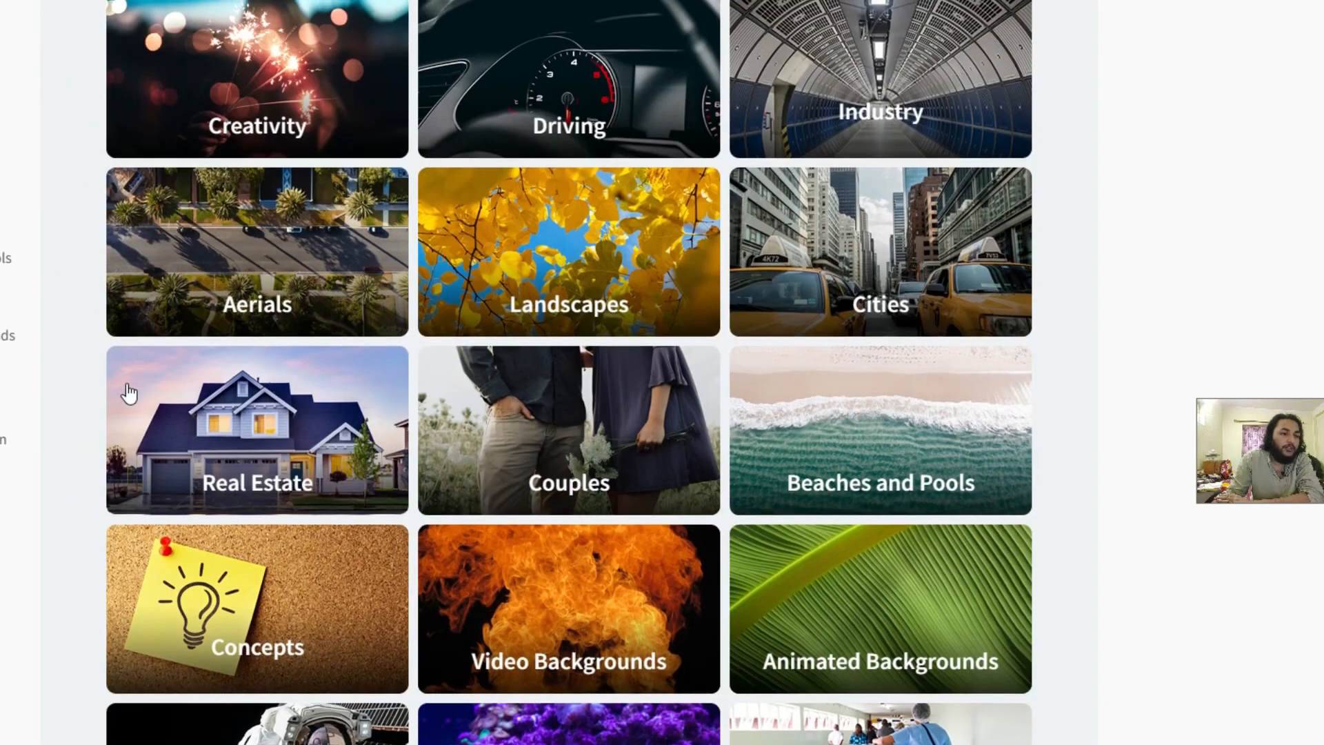
scroll(129, 394, "down", 6)
scroll(128, 395, "up", 18)
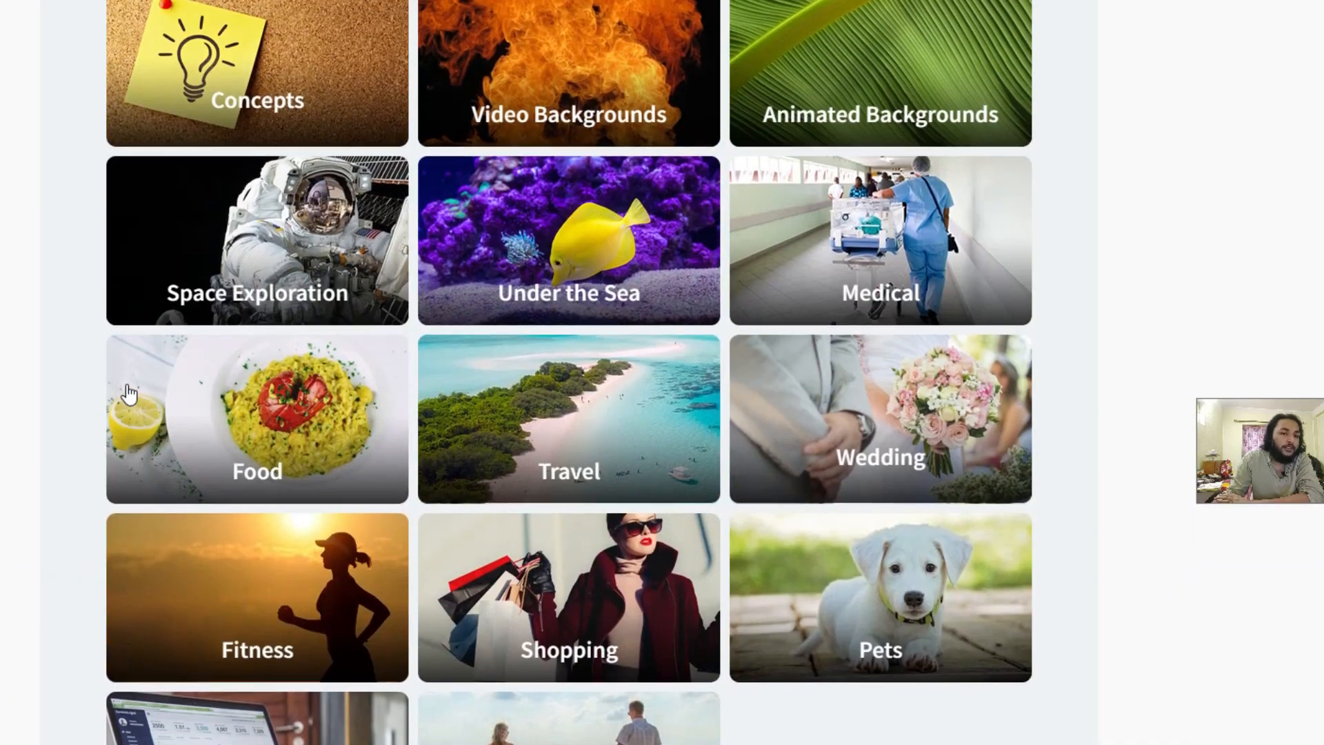
scroll(129, 394, "up", 12)
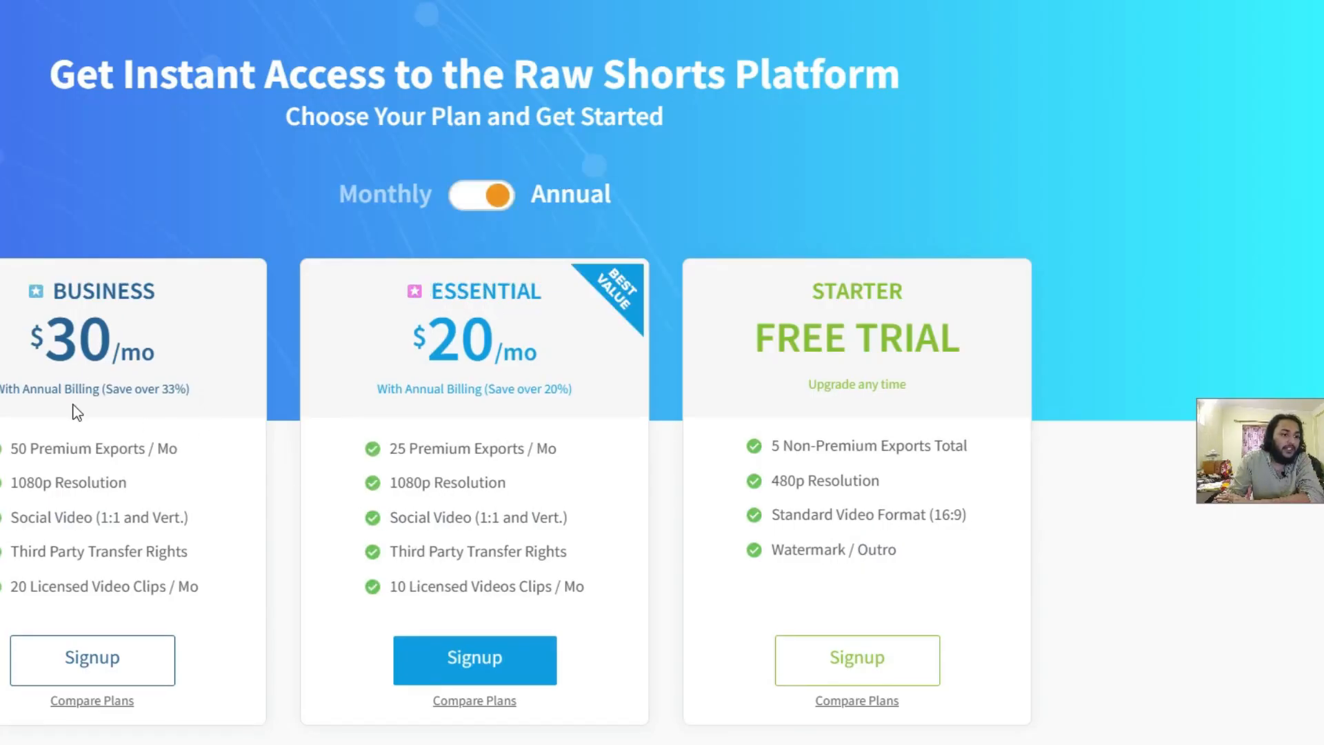
Step: Compare the Business, Essential and Starter plans and their features on the Raw Shorts pricing page
scroll(68, 410, "down", 2)
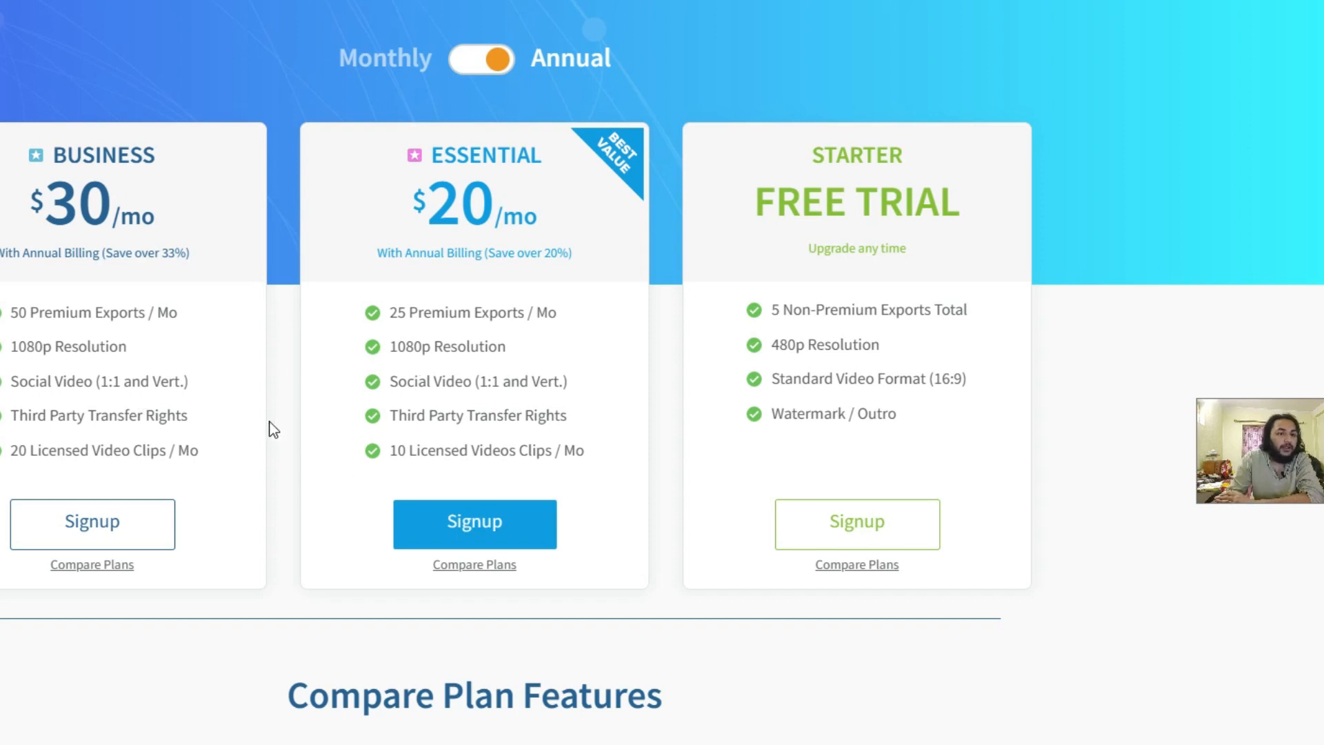
scroll(273, 429, "down", 3)
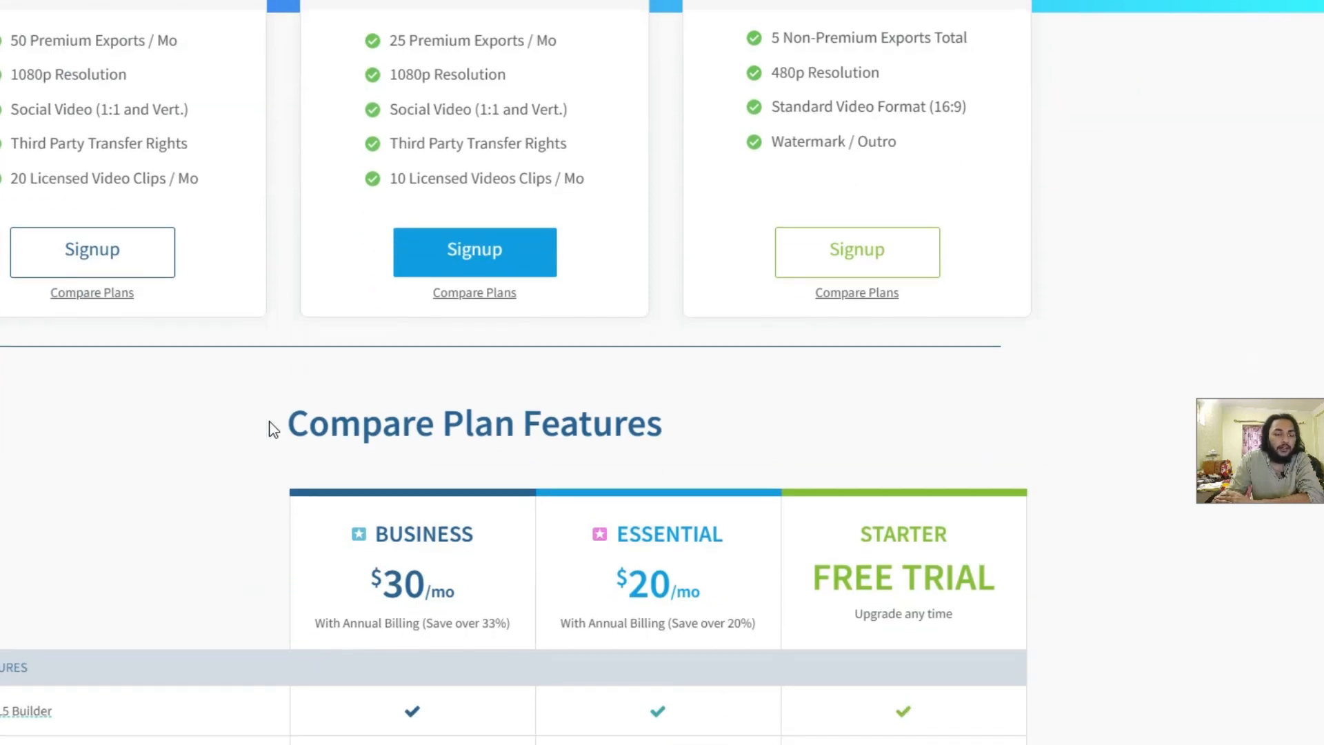
scroll(273, 429, "down", 2)
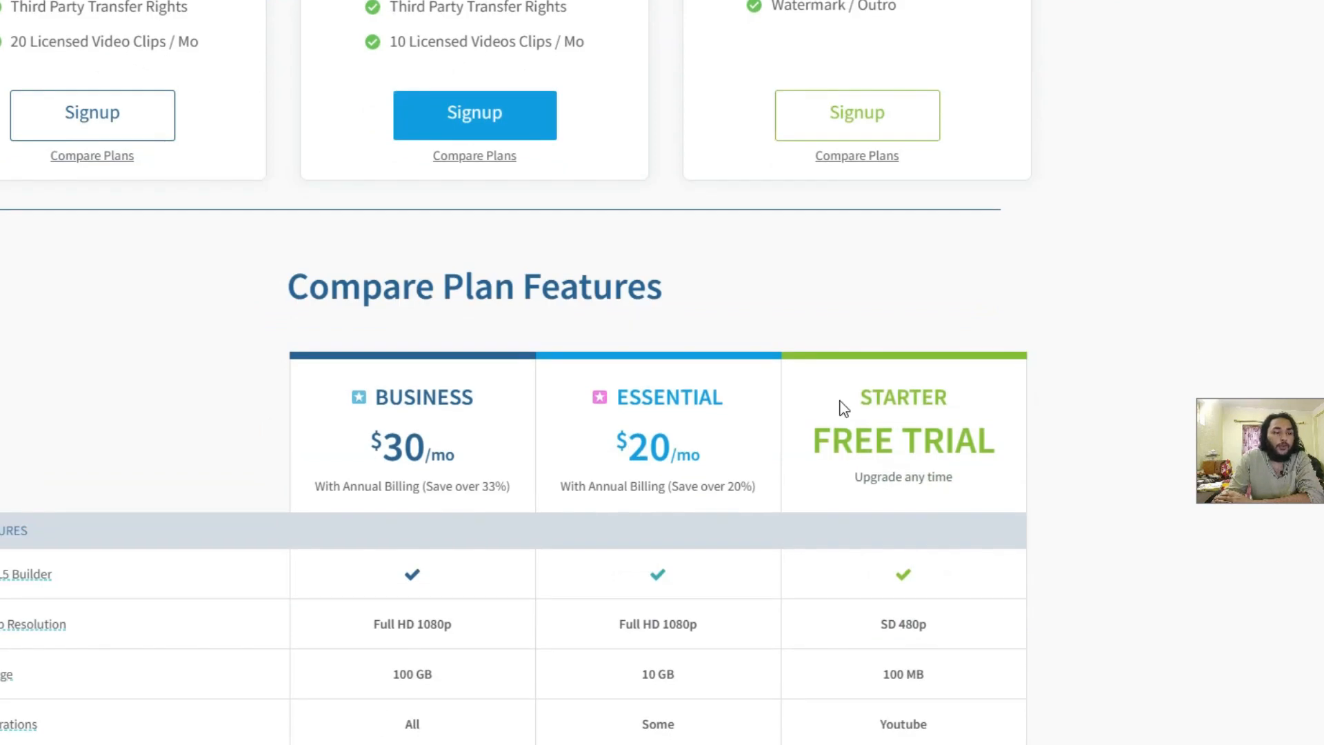